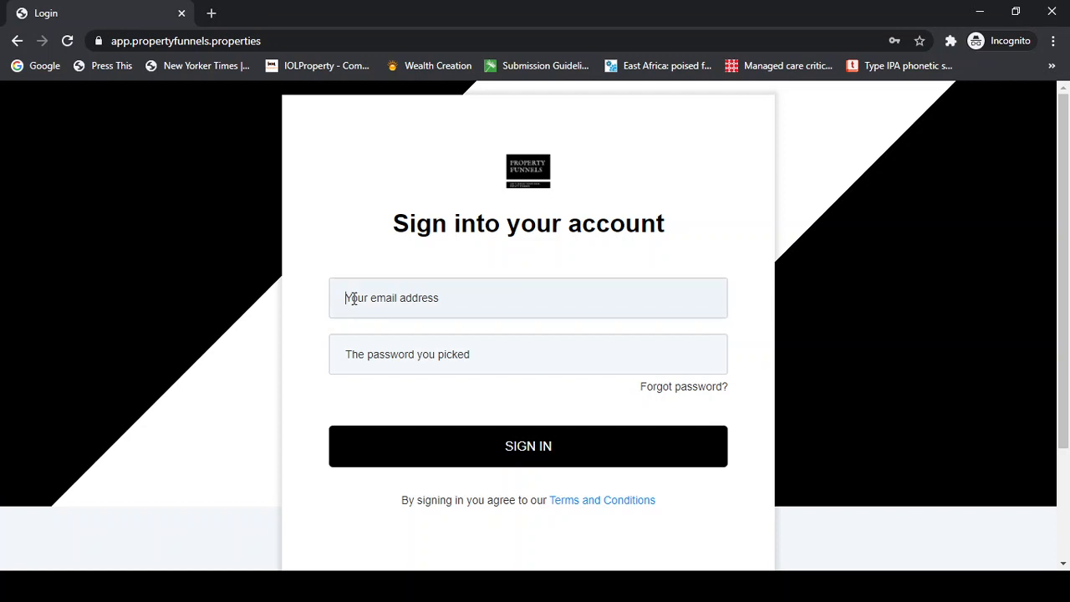
# Sign into the Property Funnels account by entering the account's email address and password.
pyautogui.click(354, 299)
pyautogui.hotkey('ctrl', 'v')
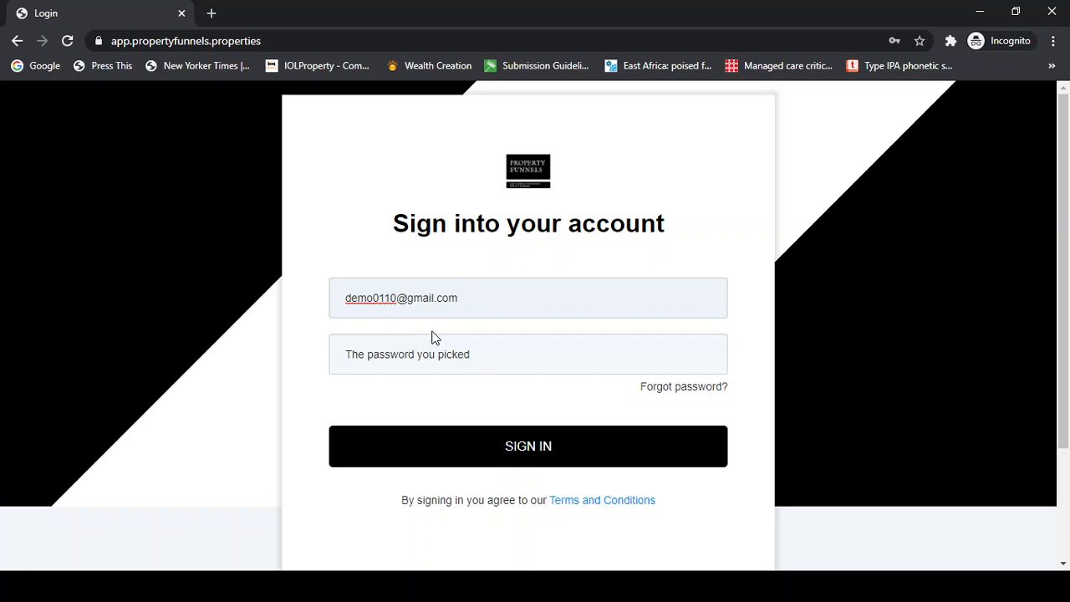
pyautogui.click(421, 361)
pyautogui.write('•')
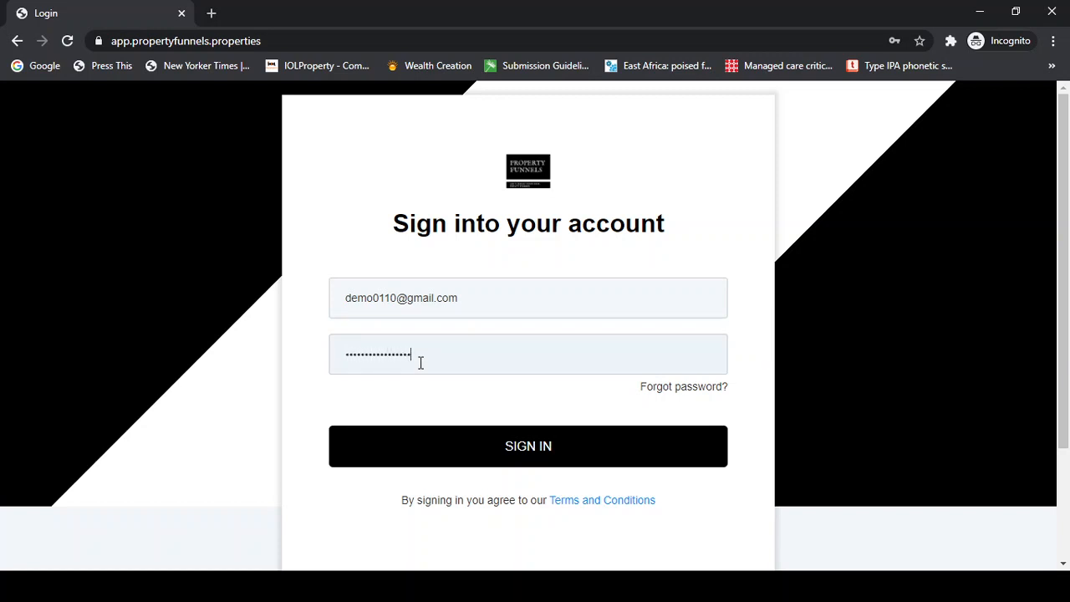
pyautogui.click(562, 456)
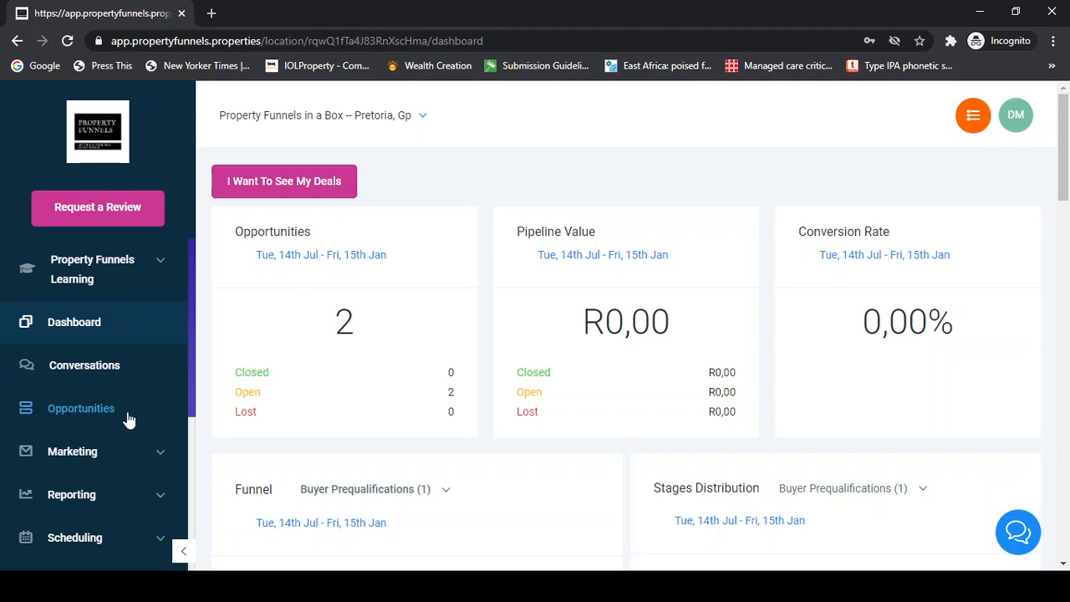
# Review the dashboard's opportunity cards, the Funnel card's list of pipelines, and the funnel and stages distribution charts.
pyautogui.scroll(-1, 482, 339)
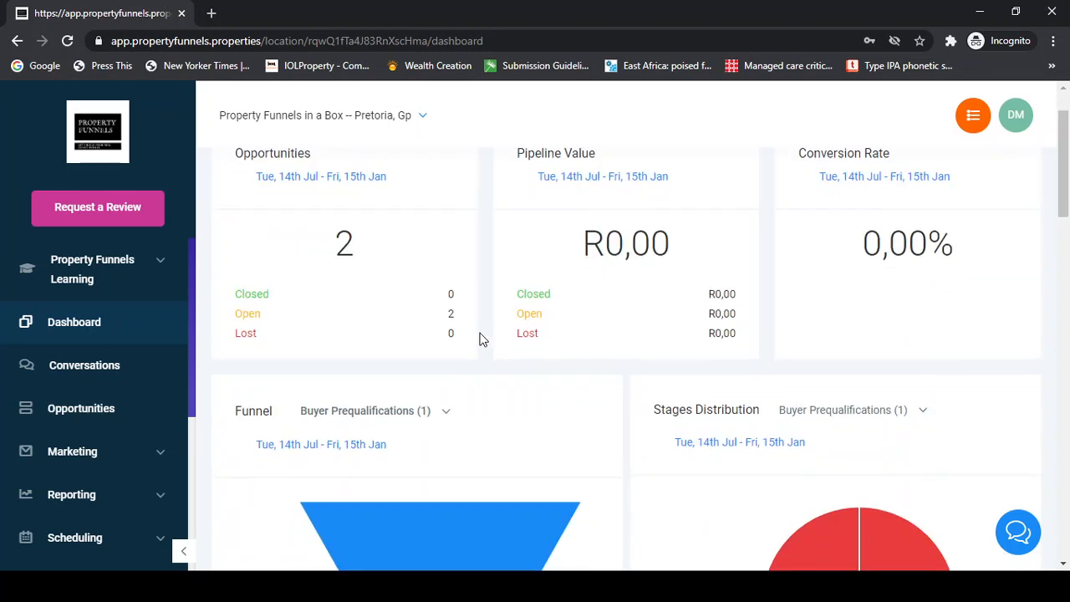
pyautogui.scroll(-1, 482, 339)
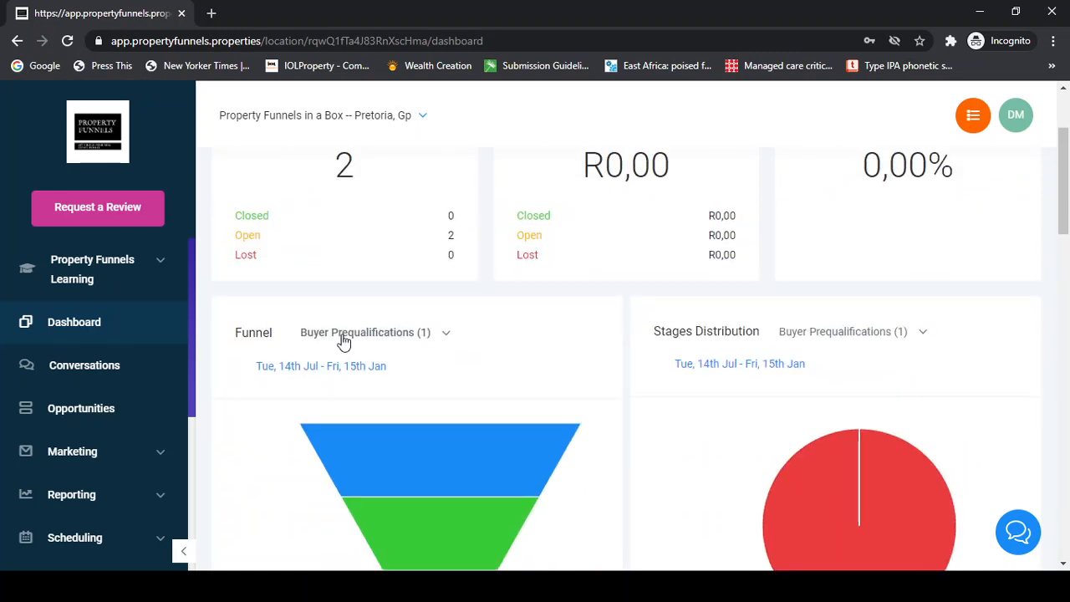
pyautogui.scroll(-1, 473, 327)
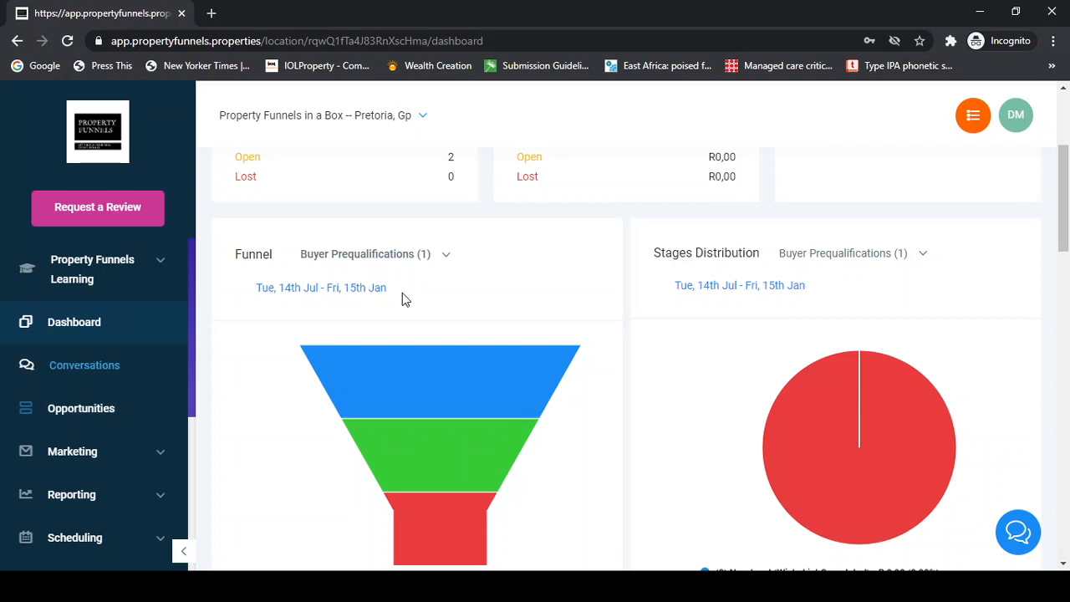
pyautogui.click(447, 255)
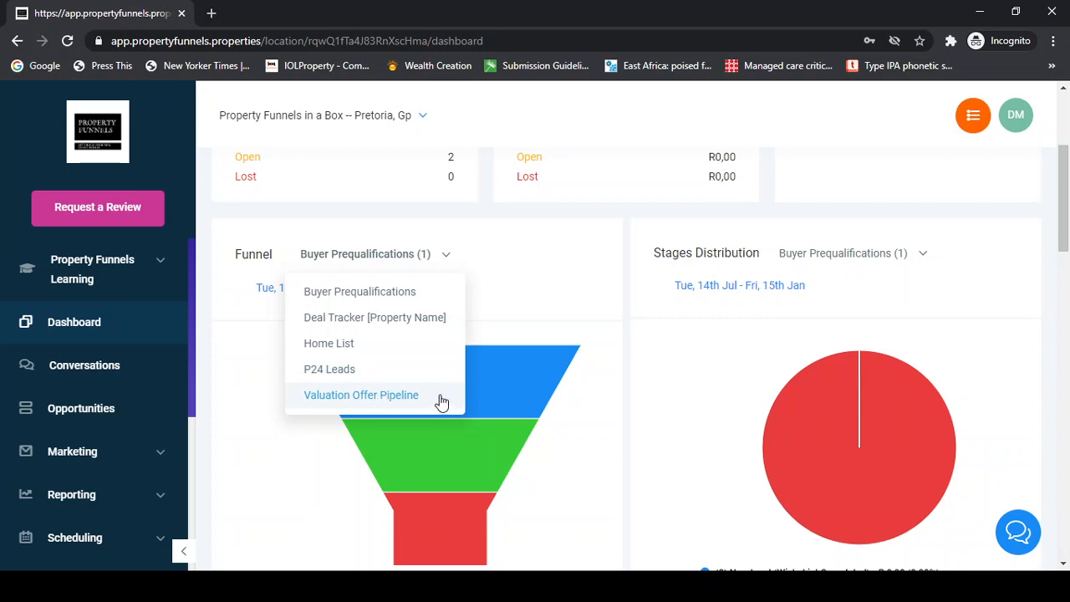
pyautogui.click(546, 210)
pyautogui.scroll(-2, 486, 344)
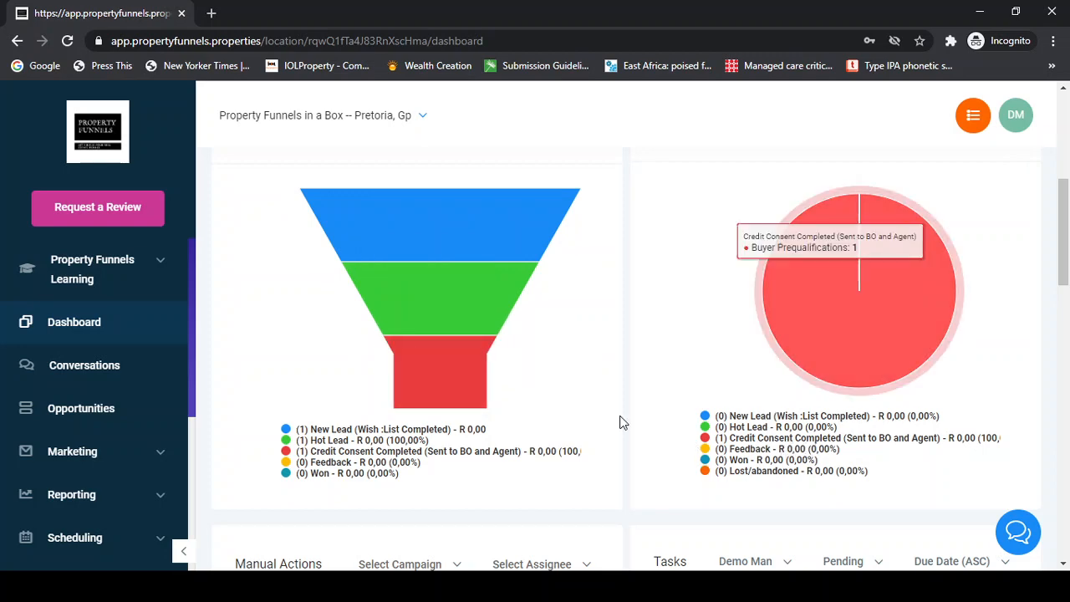
# Examine the dashboard's Manual Actions and Tasks cards, including the assignee and status filter choices for tasks.
pyautogui.scroll(-4, 623, 421)
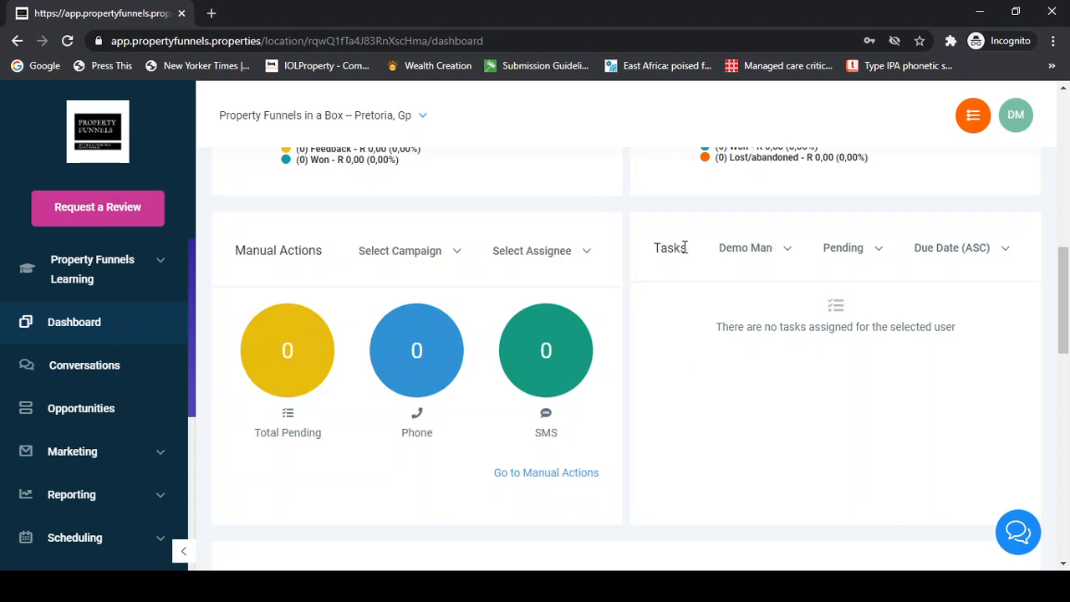
pyautogui.click(775, 253)
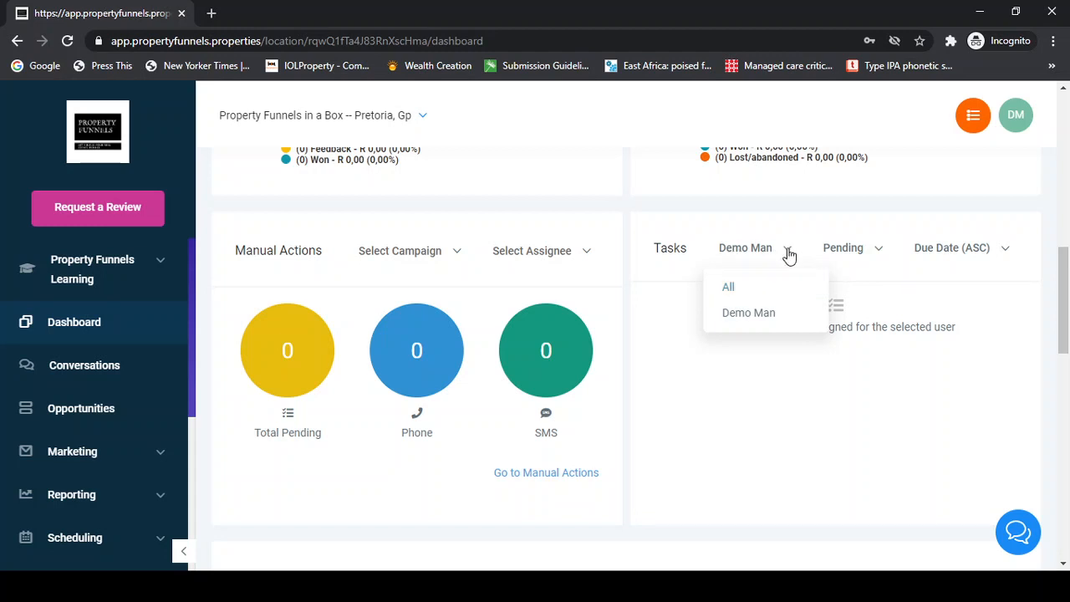
pyautogui.click(869, 260)
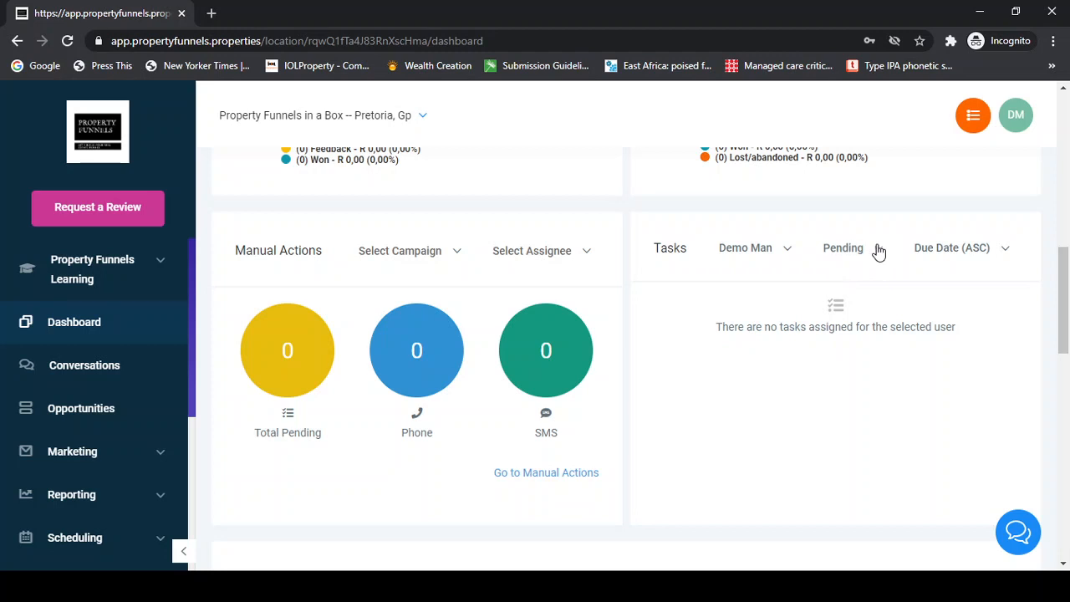
pyautogui.click(878, 253)
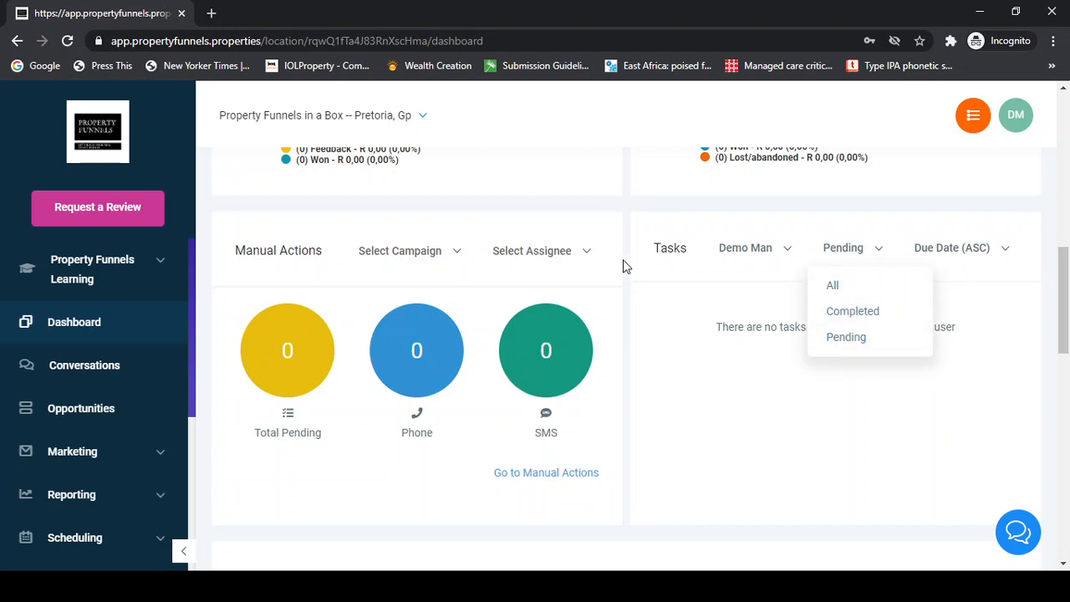
# Review the dashboard's Lead Source Report, Reviews, Avg. Rating, Sentiment and Invites Goal sections.
pyautogui.scroll(-5, 623, 265)
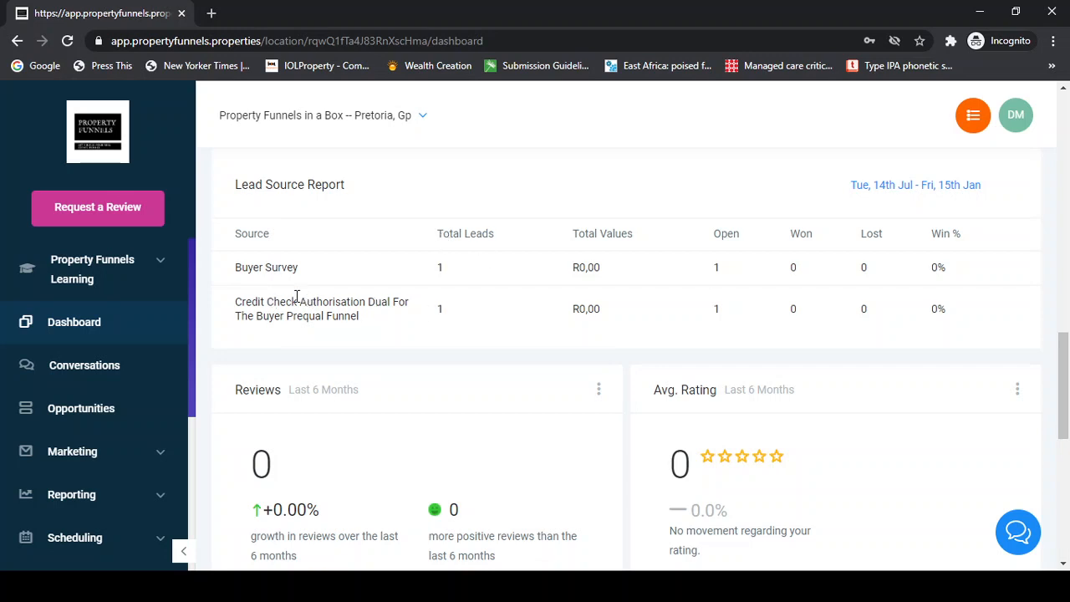
pyautogui.scroll(-2, 297, 296)
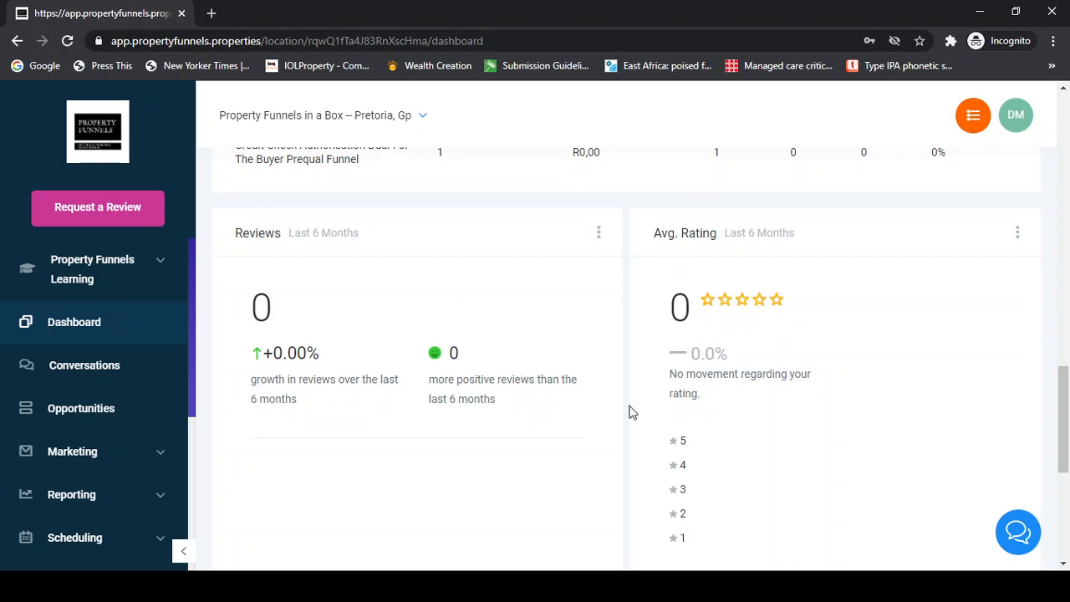
pyautogui.scroll(-4, 630, 410)
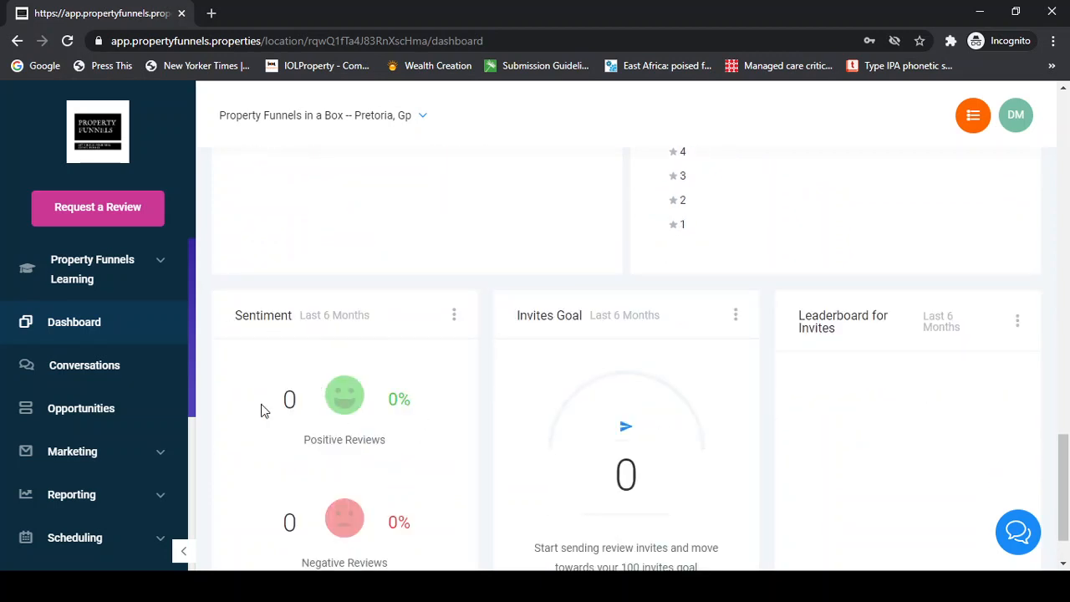
pyautogui.scroll(-1, 358, 405)
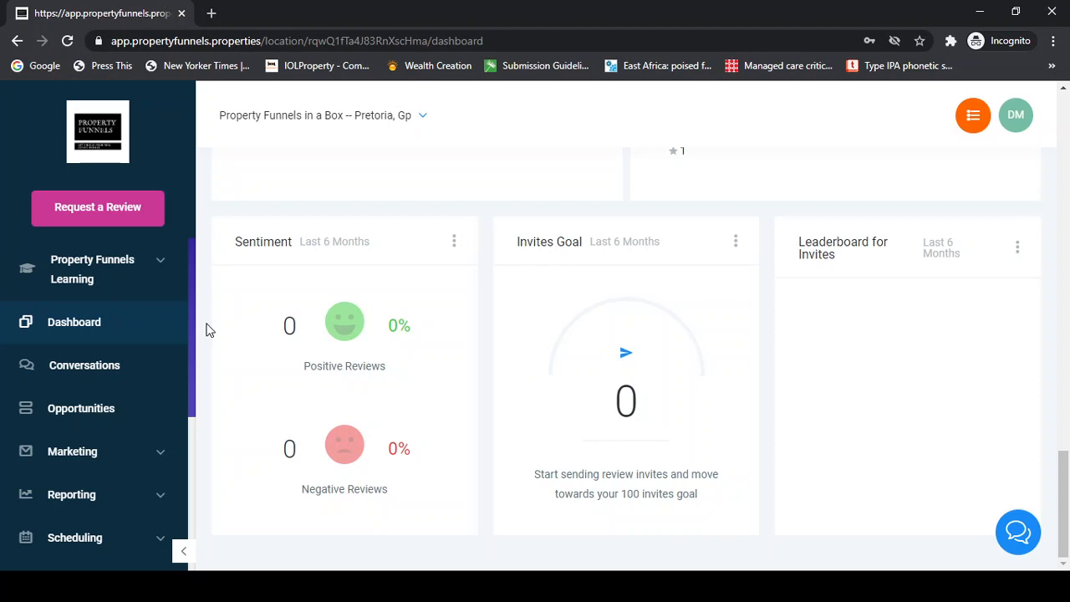
pyautogui.scroll(5, 259, 322)
pyautogui.scroll(6, 167, 309)
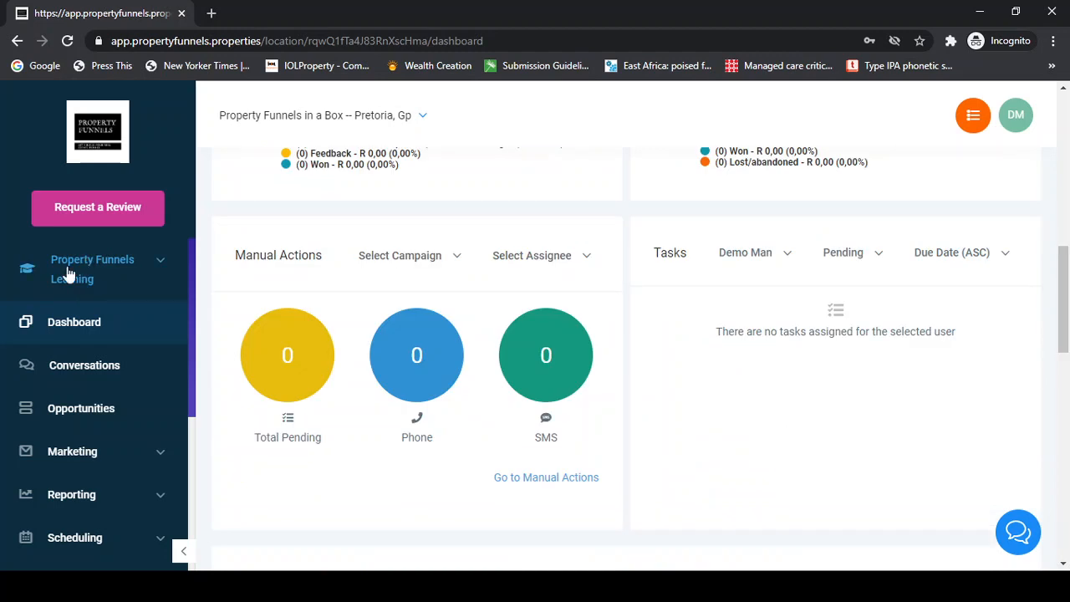
# View the links under Property Funnels Learning and open the Conversations page.
pyautogui.click(92, 264)
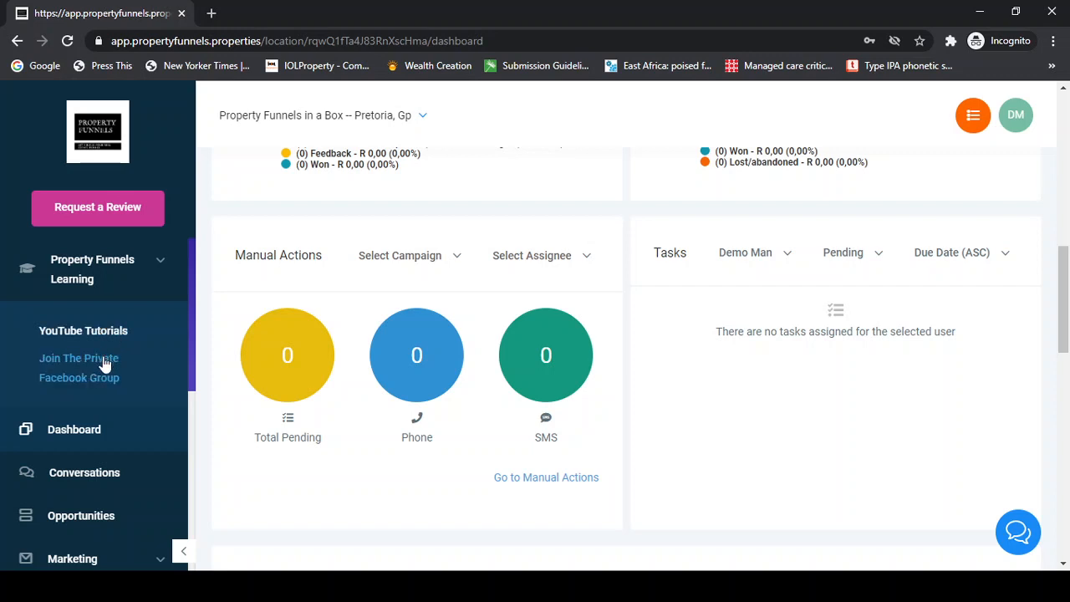
pyautogui.click(162, 264)
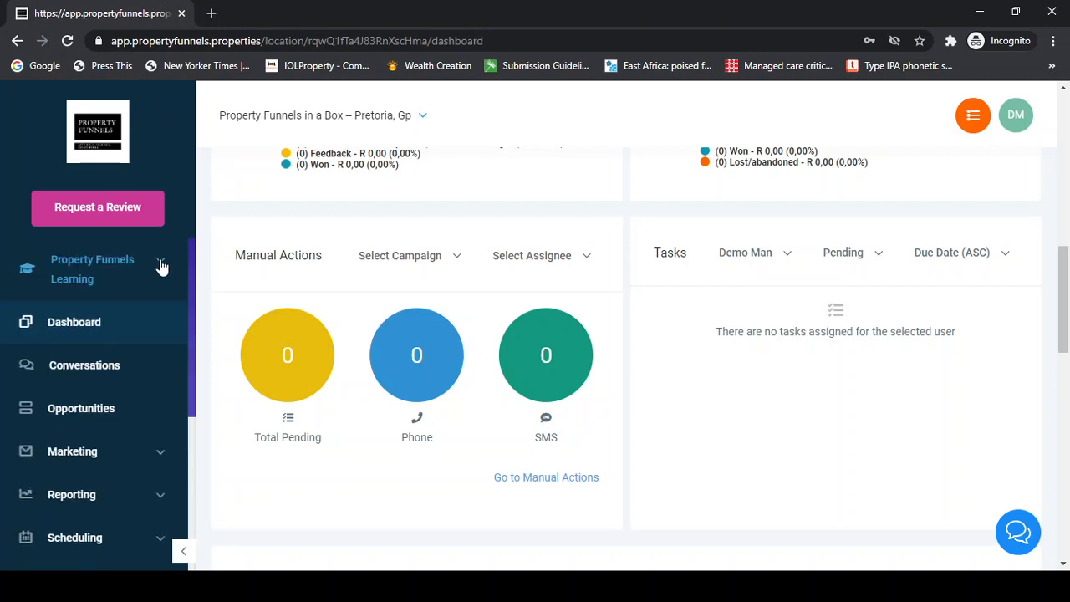
pyautogui.click(80, 372)
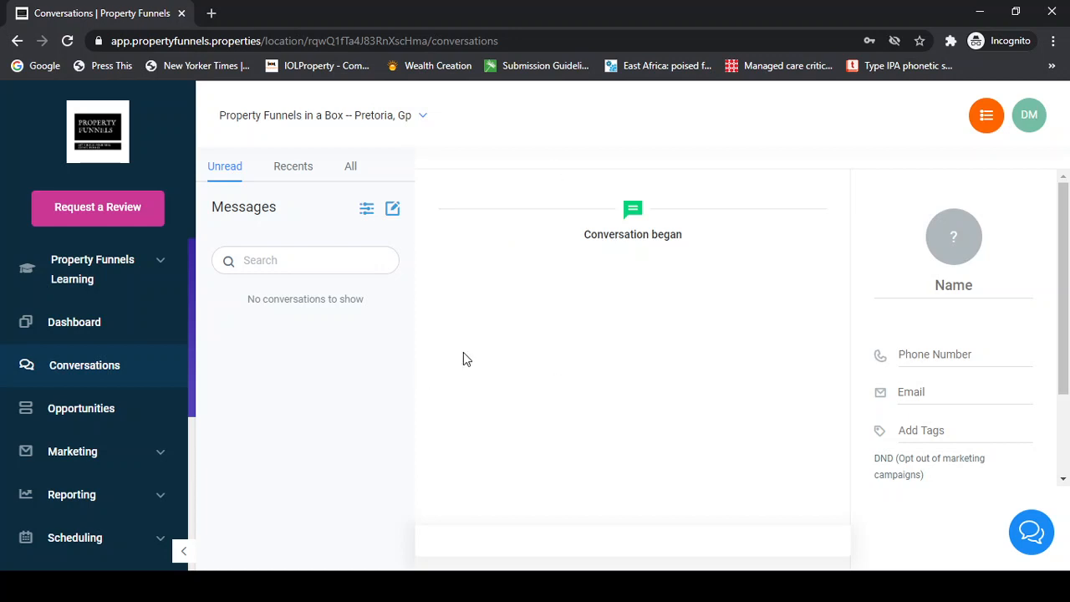
# Open the Opportunities page and display the Valuation Offer Pipeline.
pyautogui.click(79, 409)
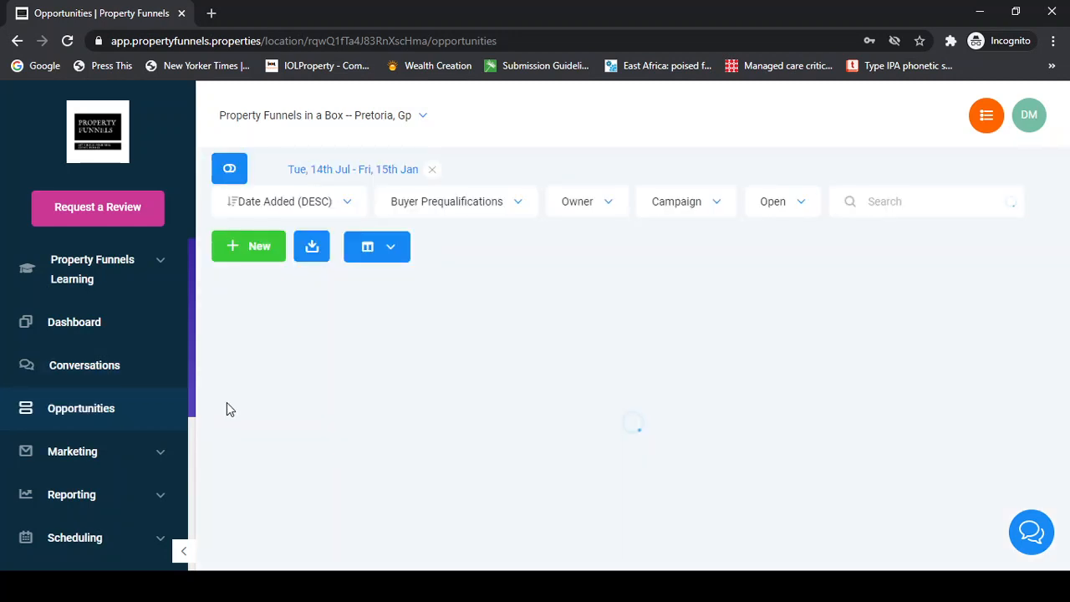
pyautogui.click(518, 203)
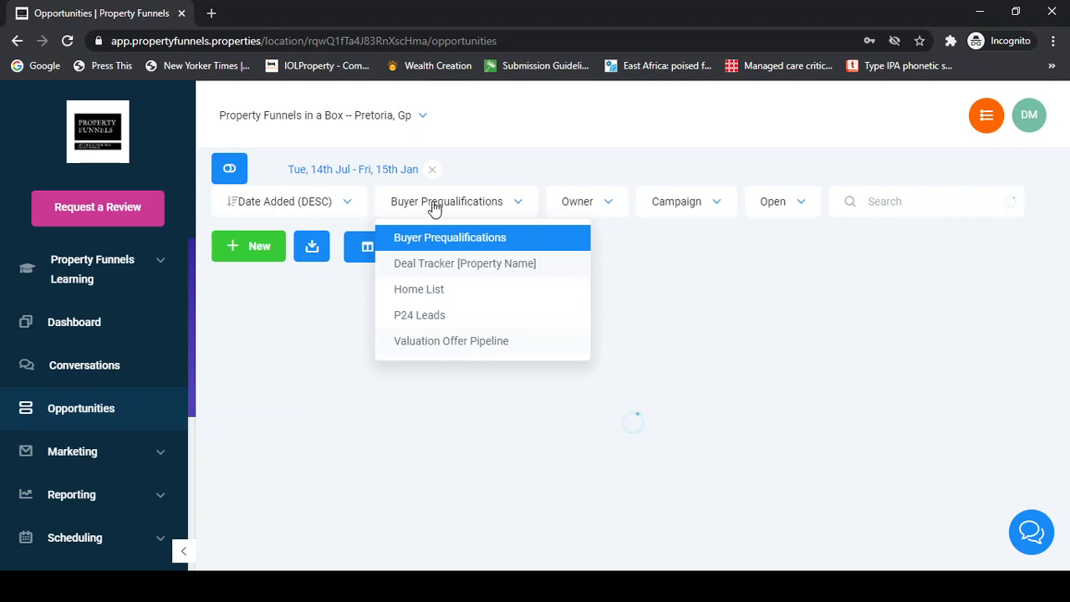
pyautogui.click(432, 341)
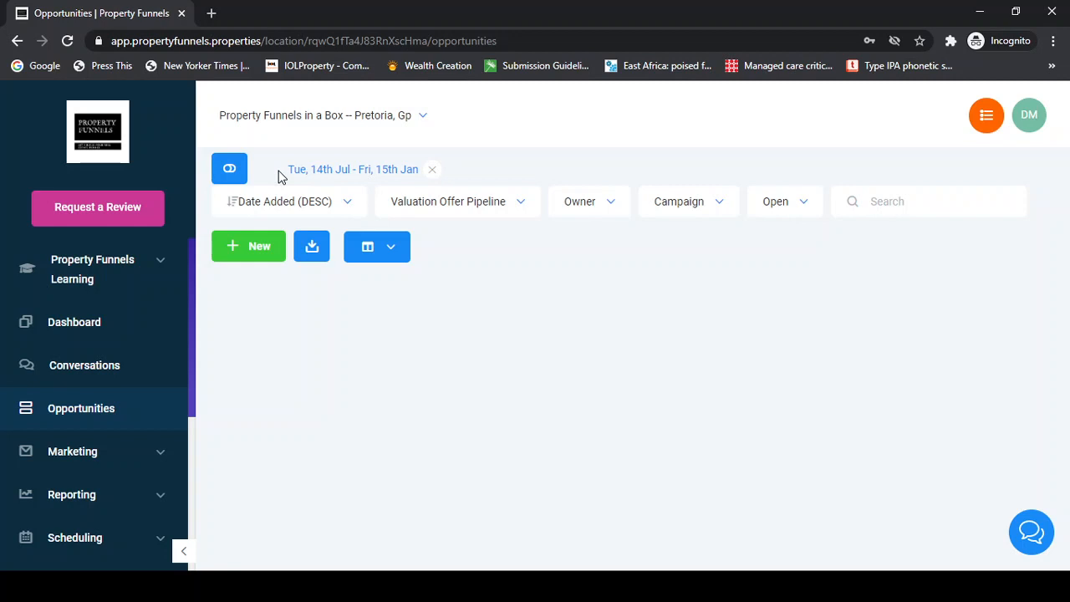
pyautogui.click(427, 177)
pyautogui.click(732, 586)
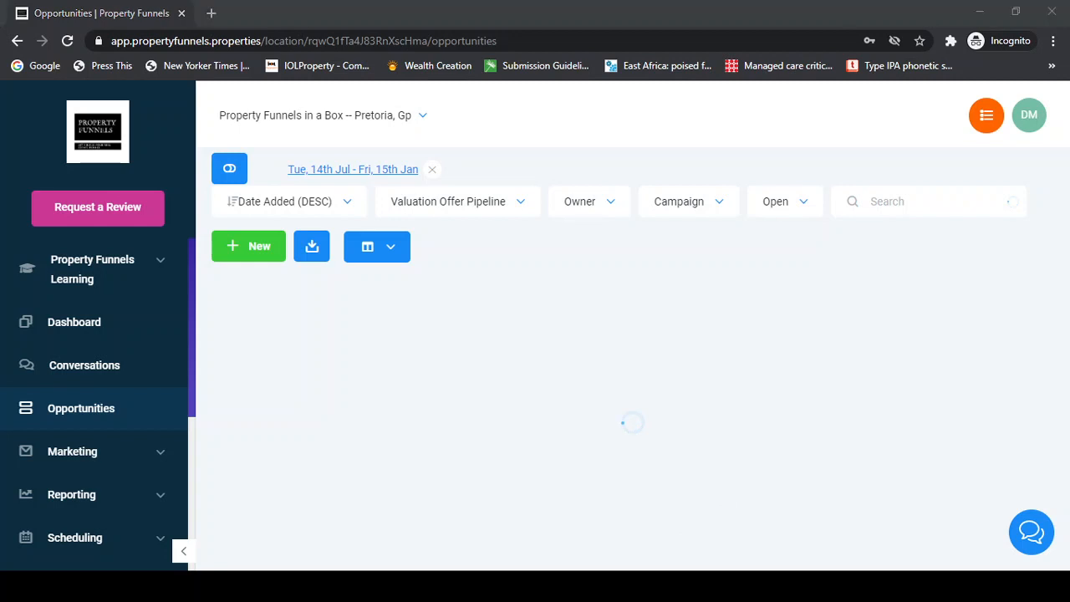
pyautogui.click(823, 249)
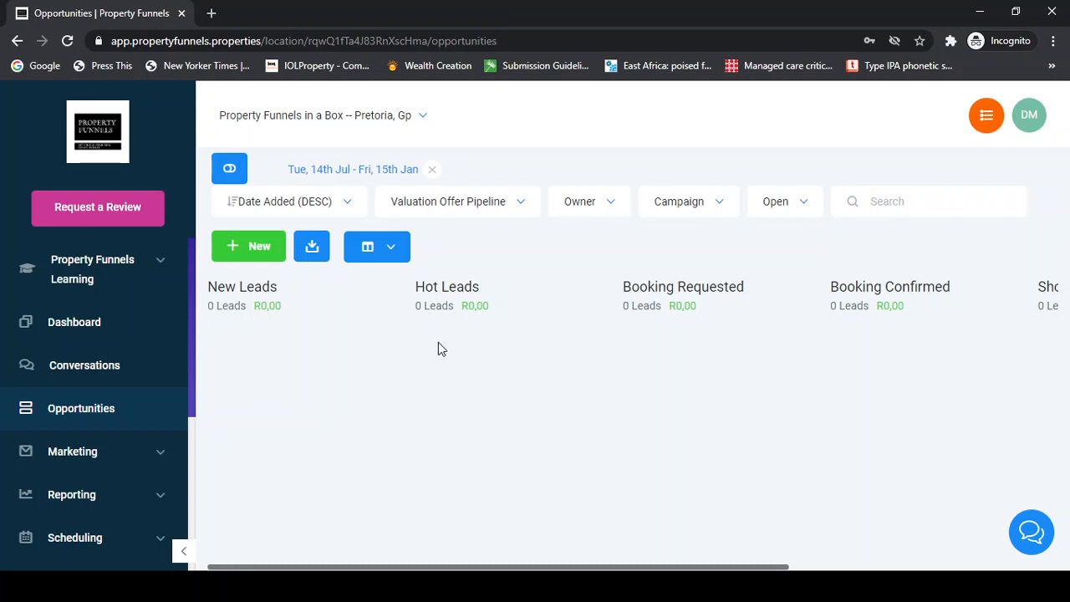
# Examine the Valuation Offer Pipeline's stages from New Leads through to Services Sold.
pyautogui.moveTo(550, 363); pyautogui.dragTo(348, 389)
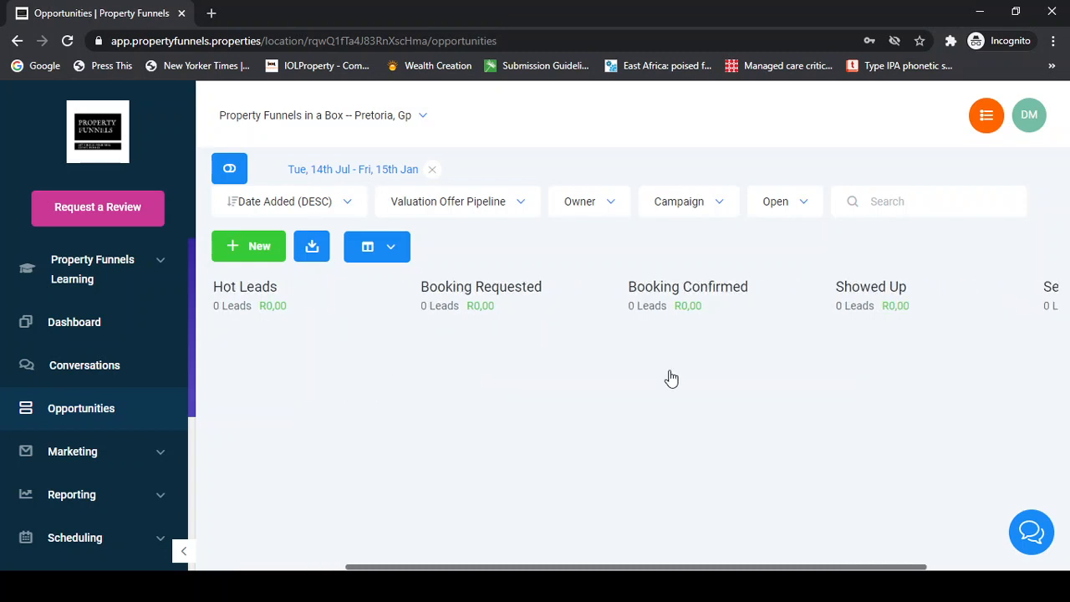
pyautogui.hscroll(3, 529, 393)
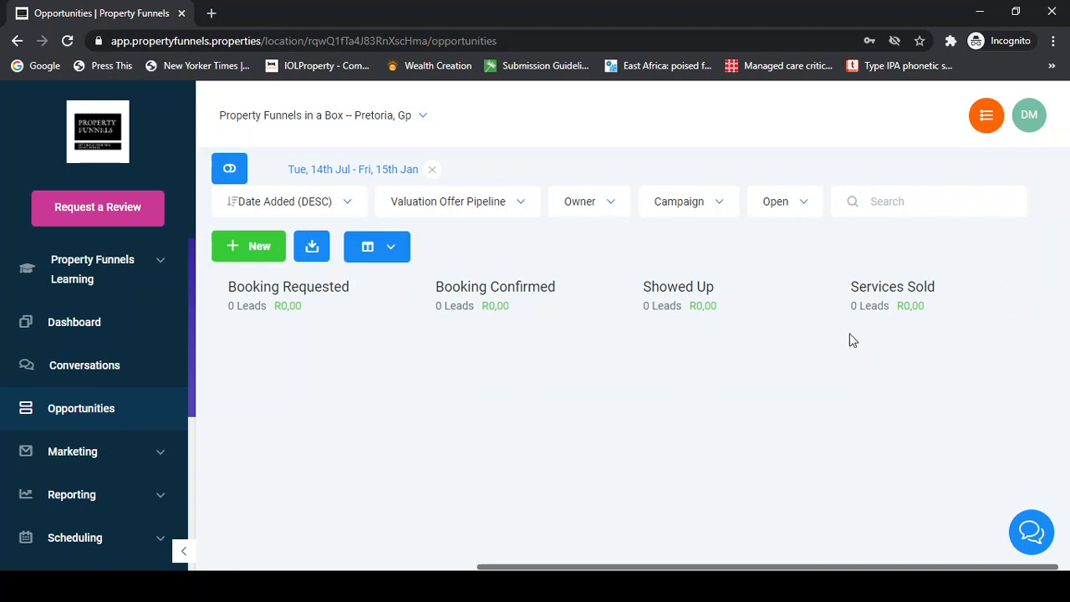
pyautogui.moveTo(437, 377); pyautogui.dragTo(890, 397)
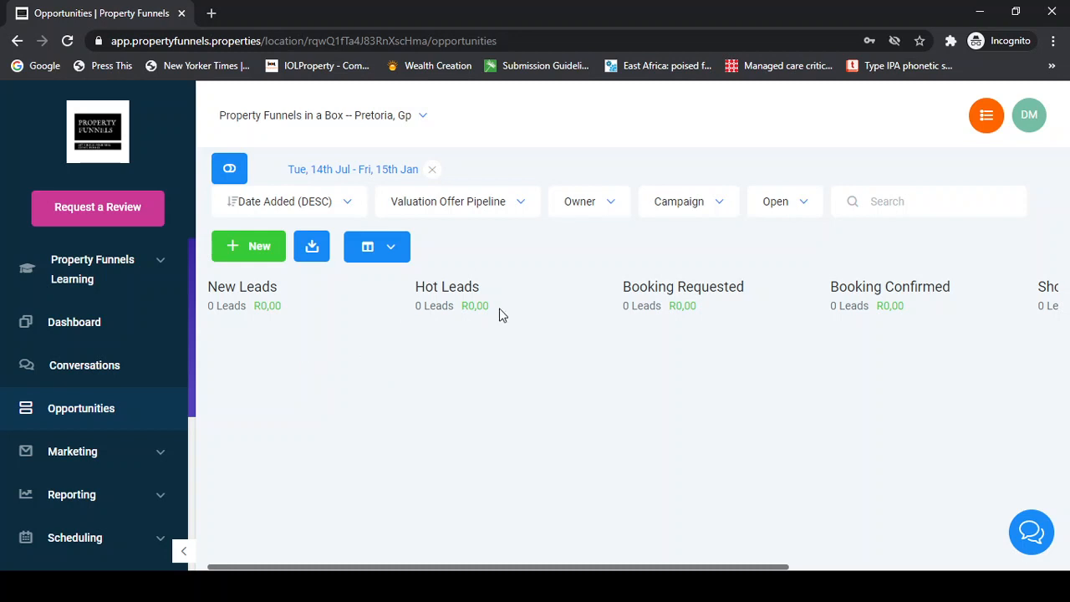
pyautogui.click(402, 246)
pyautogui.hscroll(3, 722, 393)
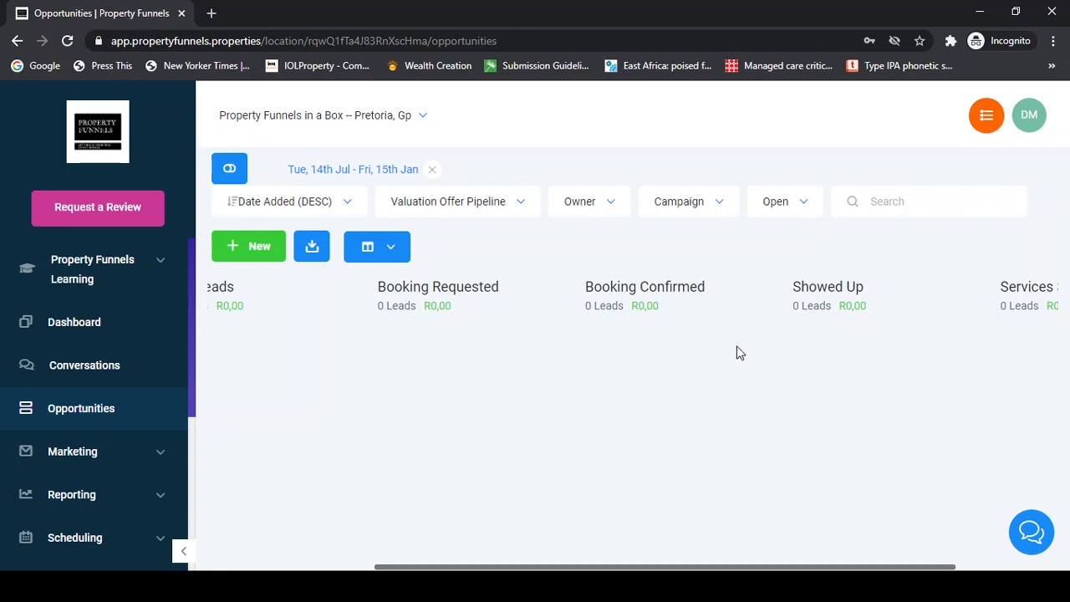
pyautogui.moveTo(700, 352); pyautogui.dragTo(537, 377)
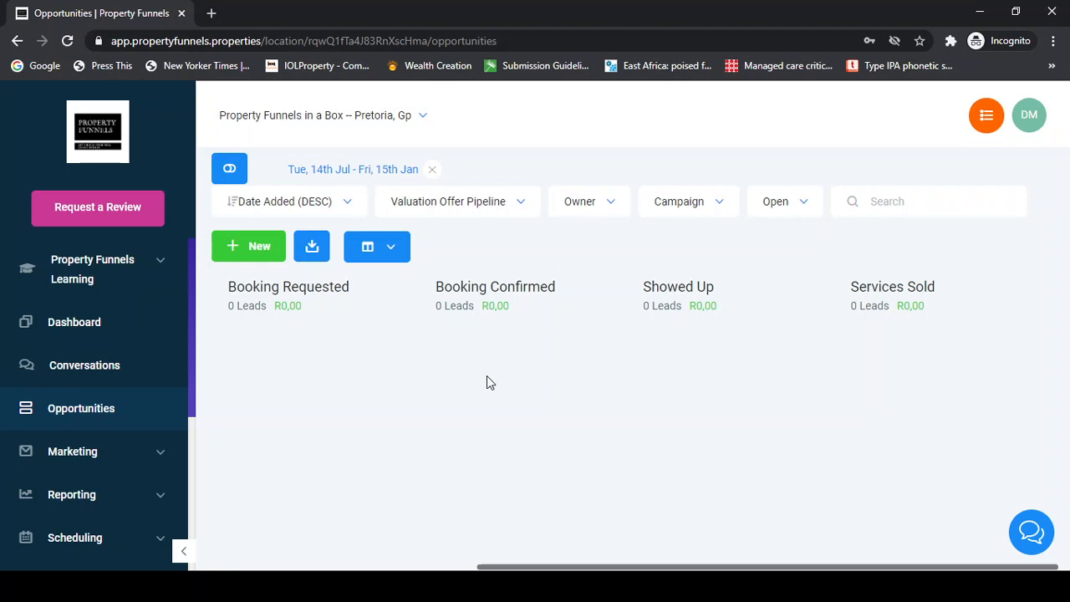
pyautogui.hscroll(-4, 486, 375)
pyautogui.hscroll(-2, 502, 344)
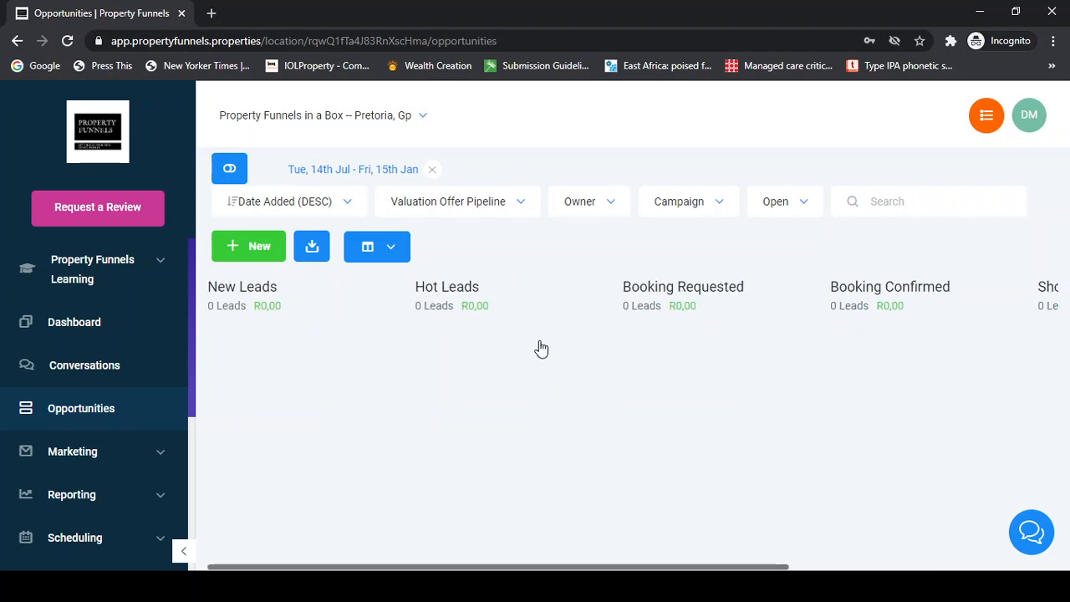
pyautogui.hscroll(1, 288, 368)
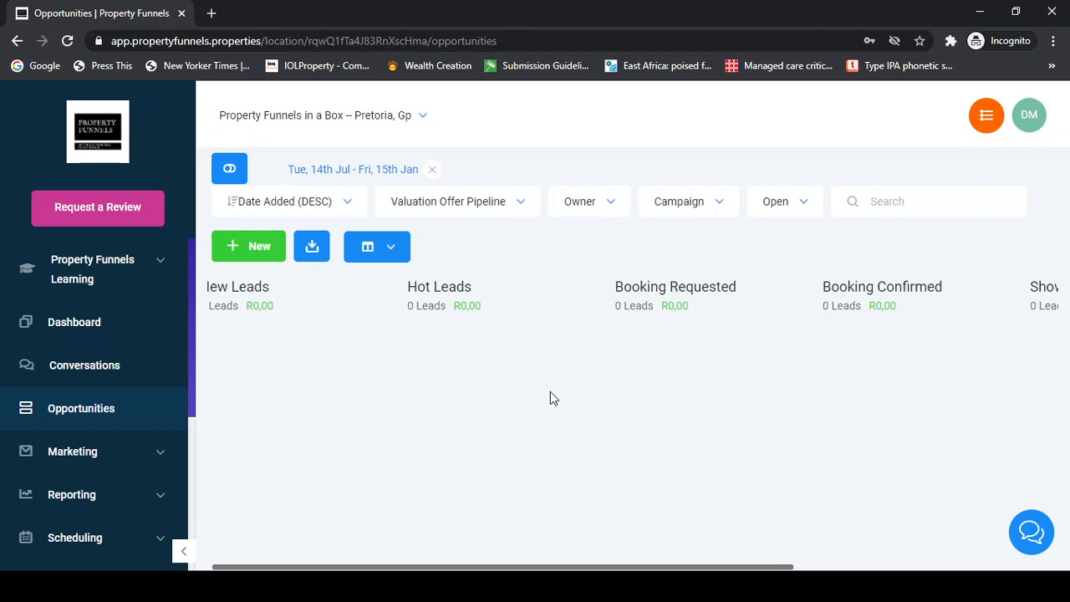
pyautogui.hscroll(2, 534, 392)
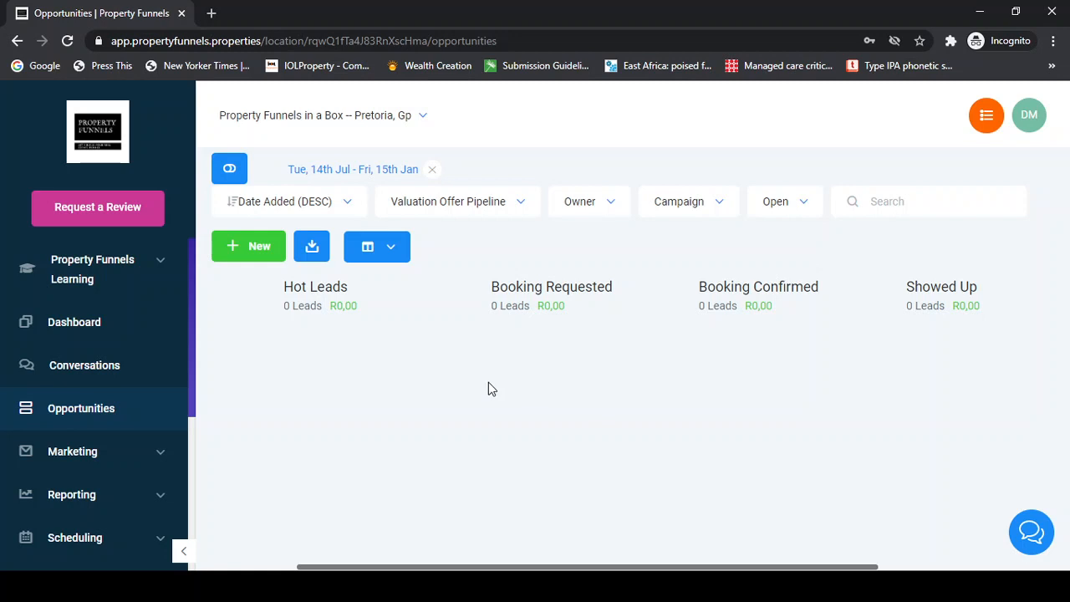
pyautogui.hscroll(3, 626, 417)
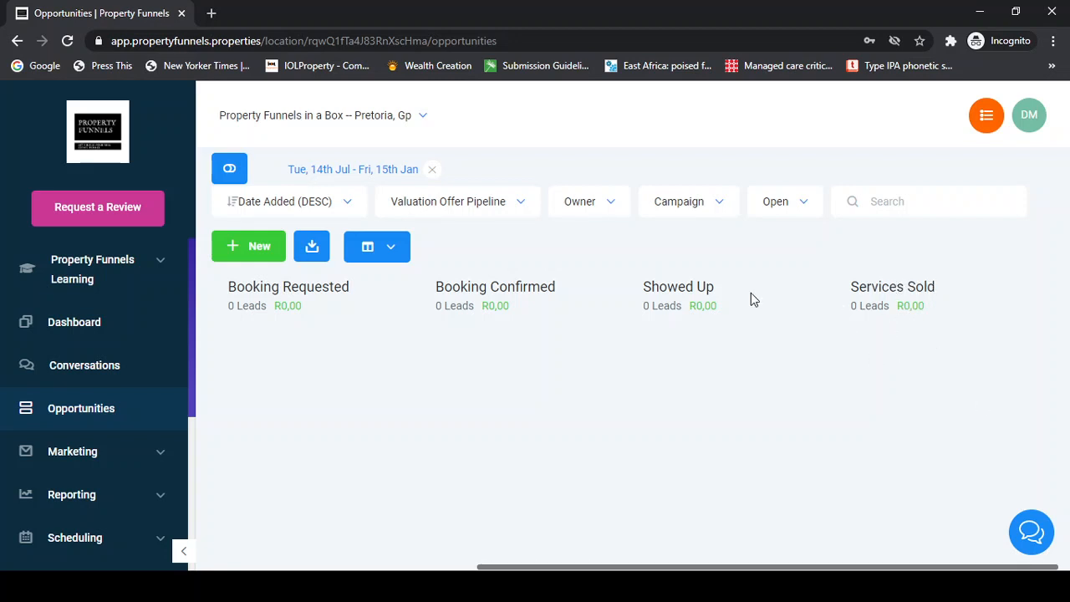
pyautogui.hscroll(-1, 751, 359)
pyautogui.hscroll(-3, 750, 360)
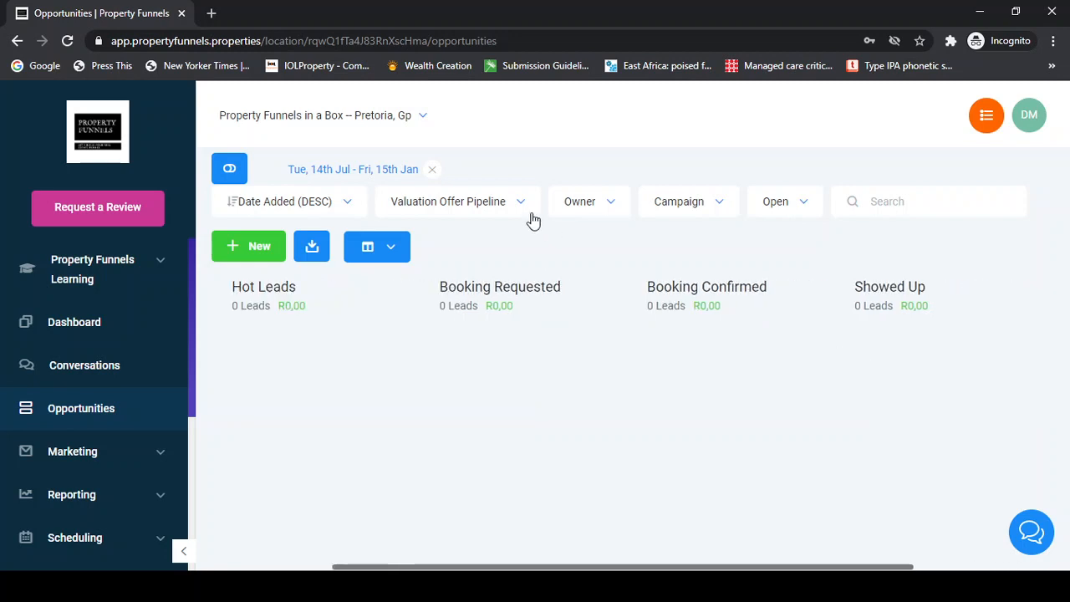
# Switch the Opportunities page from the Valuation Offer Pipeline to the Buyer Prequalifications pipeline.
pyautogui.click(507, 205)
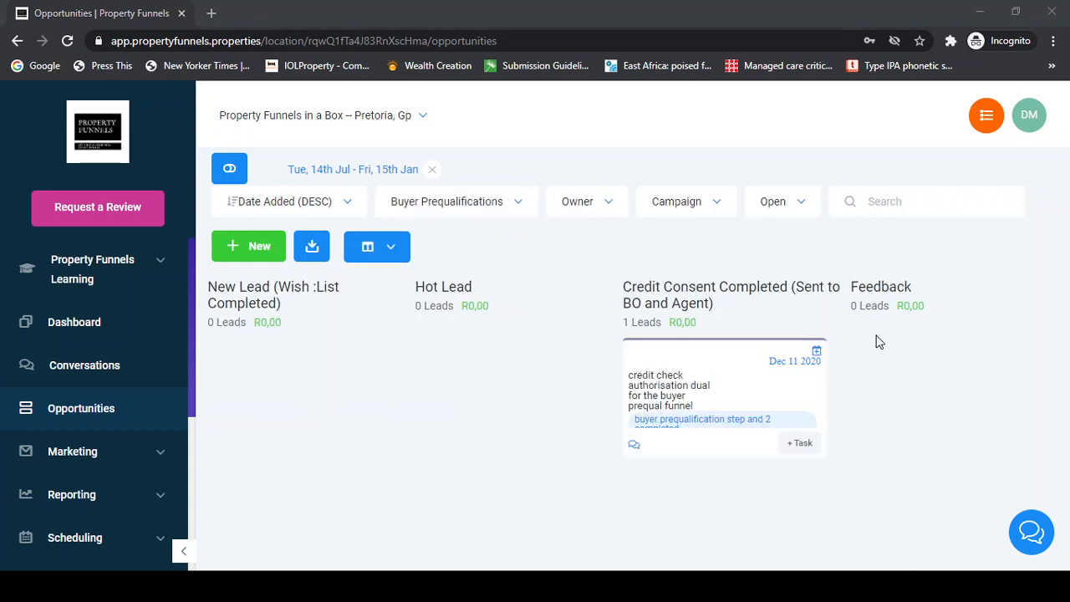
pyautogui.click(816, 241)
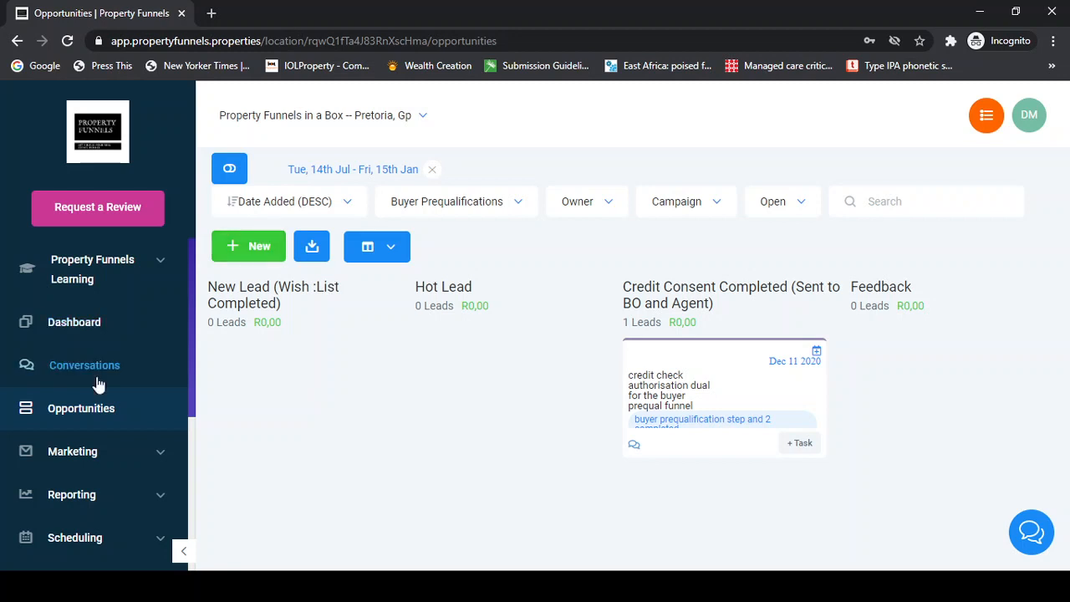
# Expand the Marketing section and open the Campaigns page.
pyautogui.scroll(-1, 97, 383)
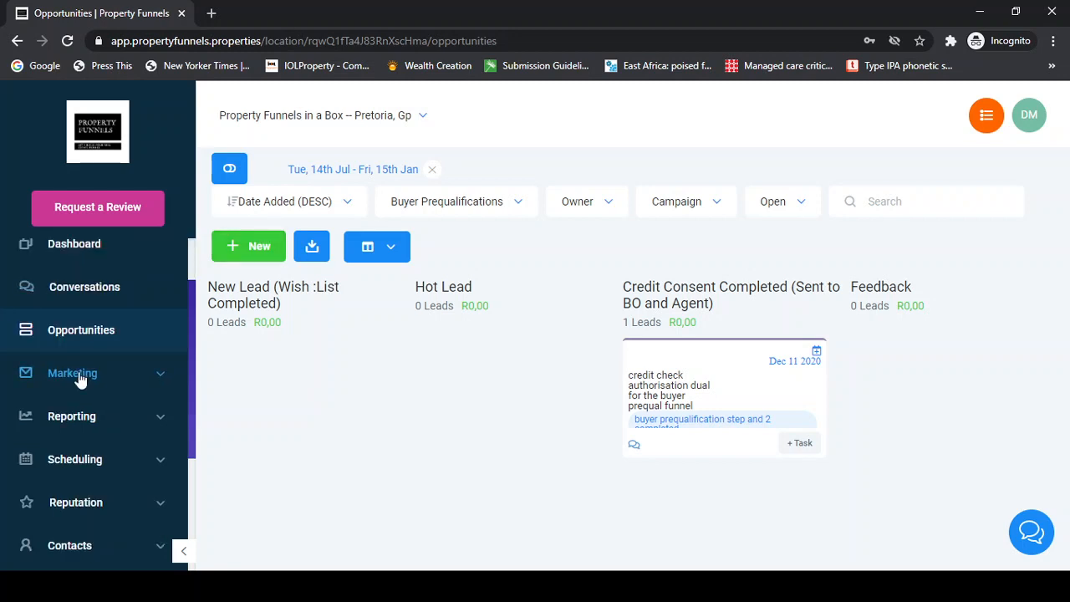
pyautogui.click(77, 376)
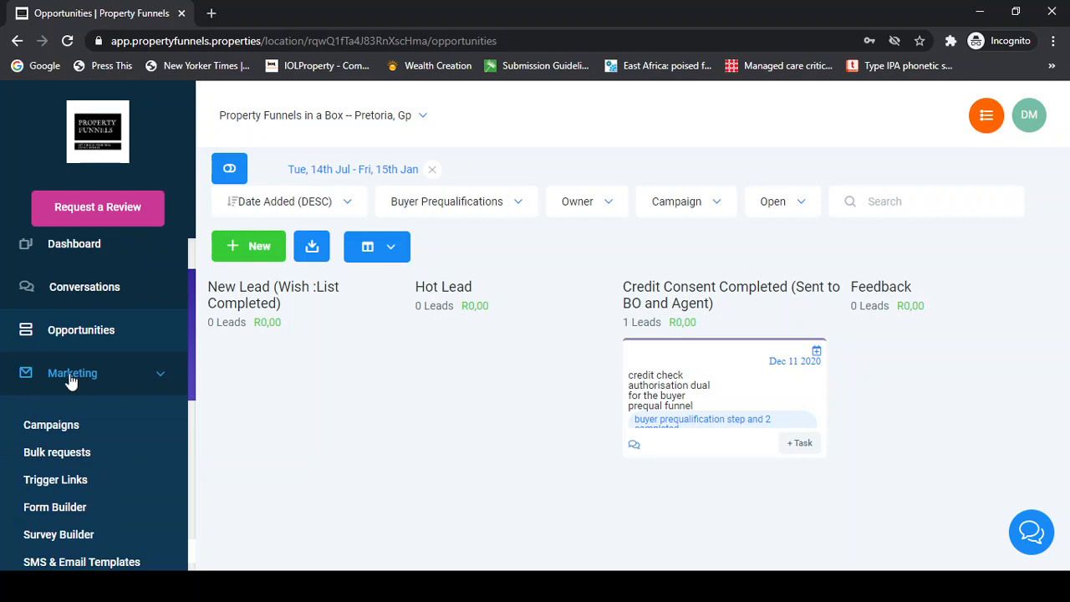
pyautogui.scroll(-1, 71, 380)
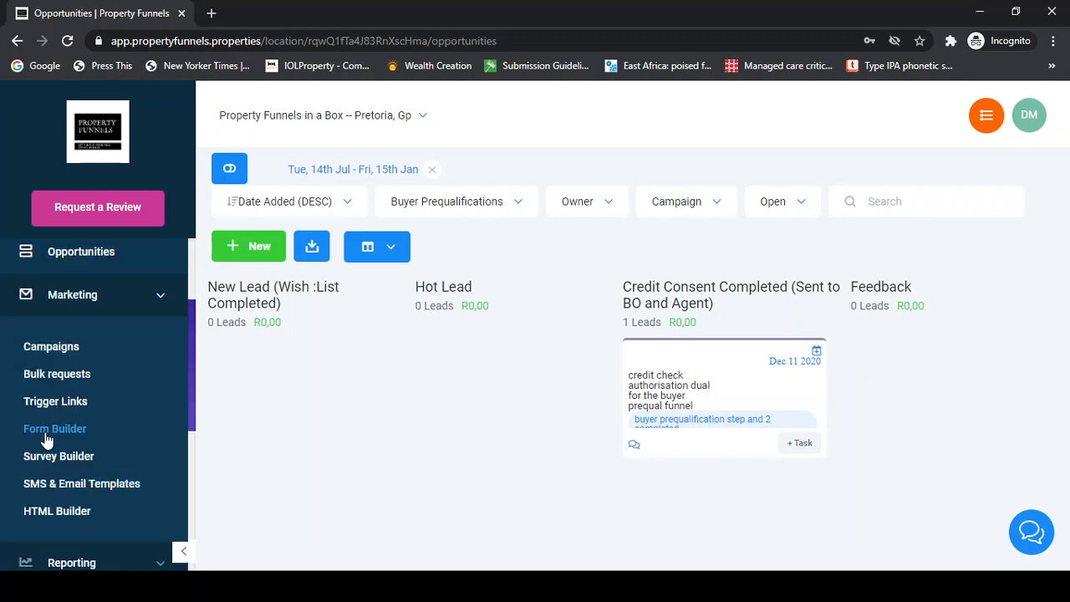
pyautogui.click(51, 348)
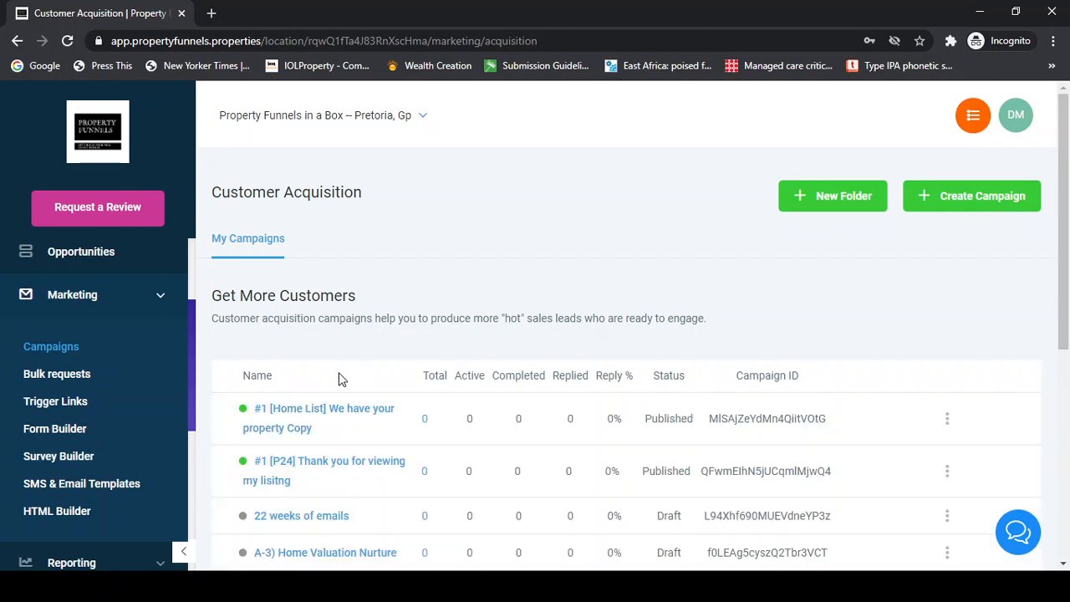
# Open the "22 weeks of emails" campaign from the 22 Weeks Of Emails folder.
pyautogui.scroll(-1, 339, 379)
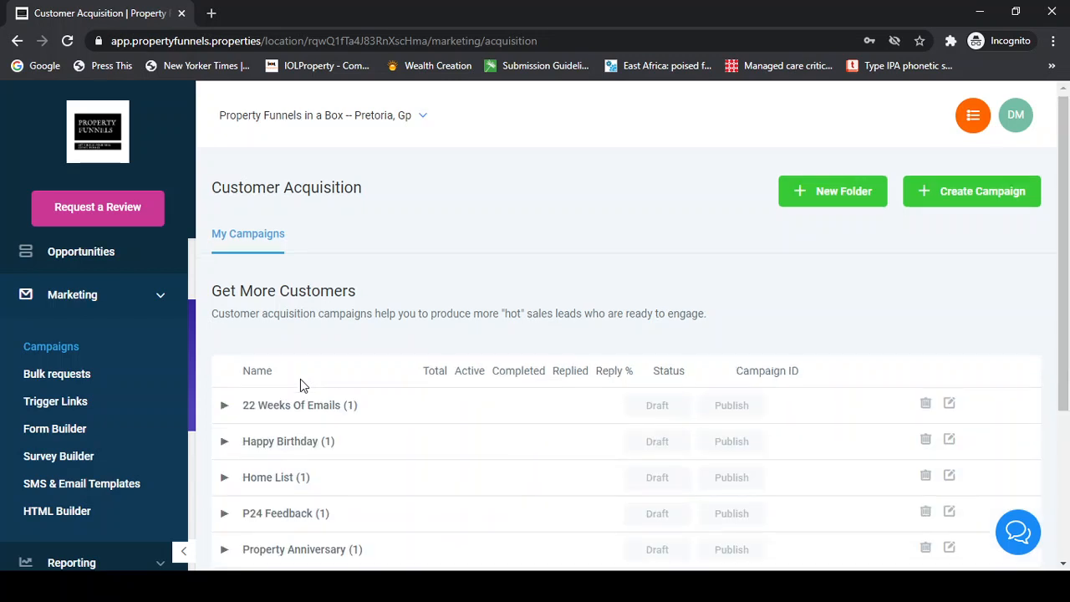
pyautogui.scroll(-1, 300, 382)
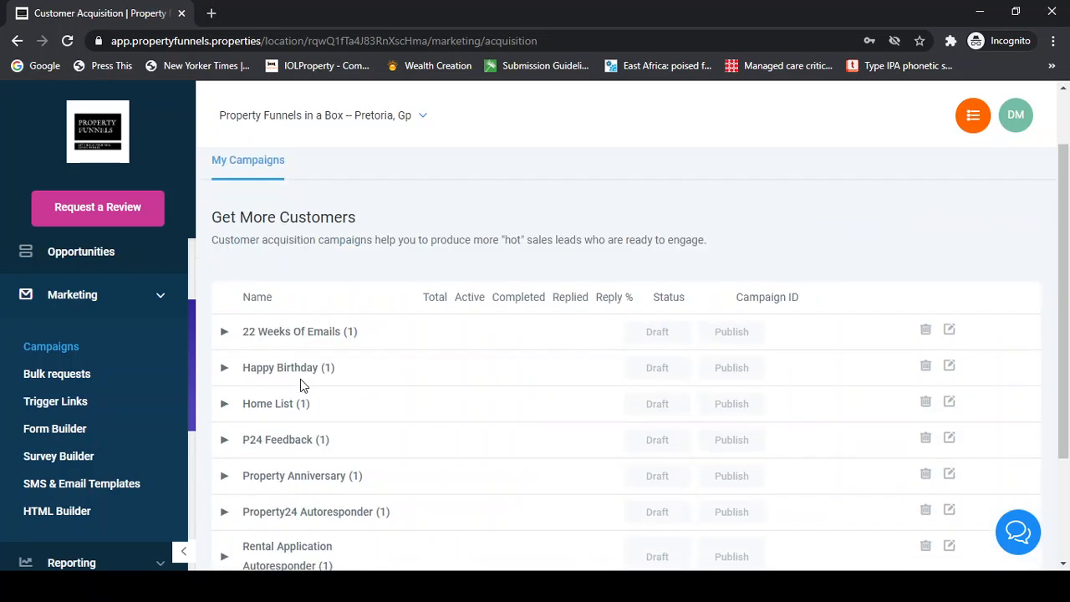
pyautogui.click(223, 334)
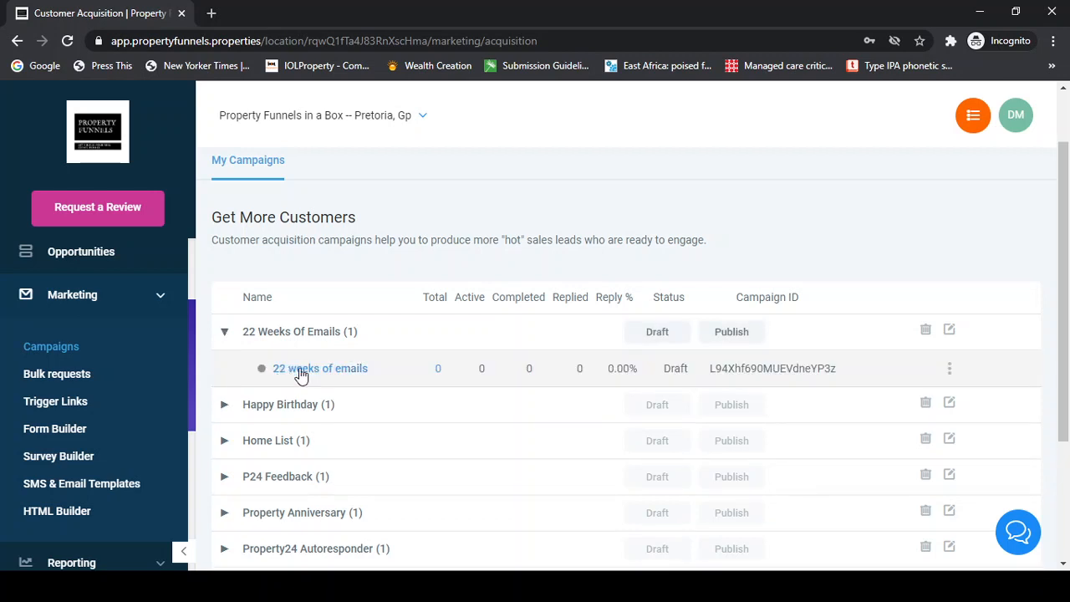
pyautogui.click(299, 370)
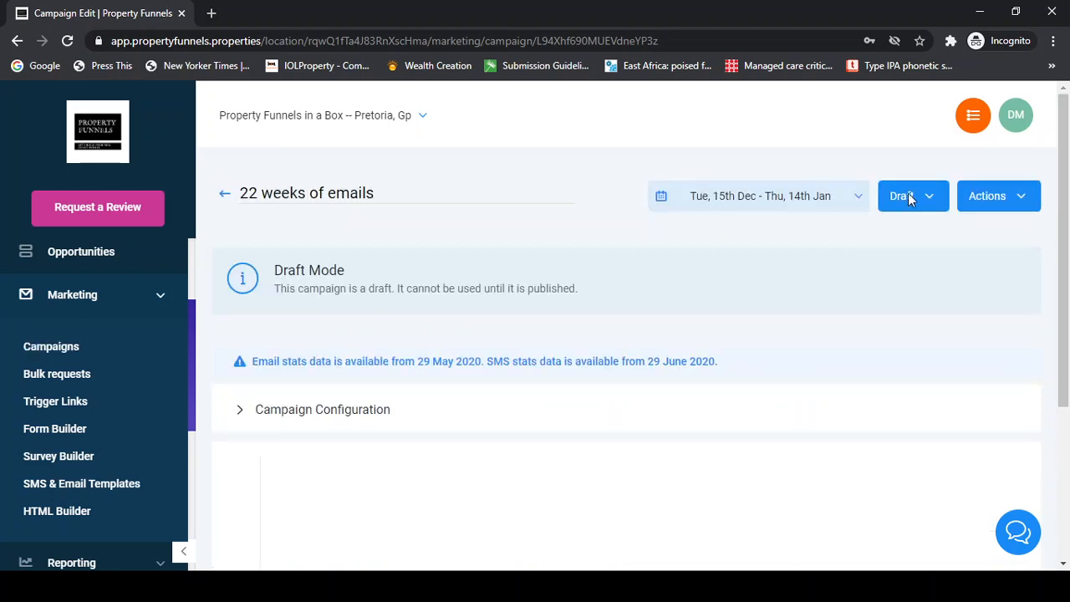
# Set the campaign's status to Published and expand its Campaign Configuration.
pyautogui.click(928, 204)
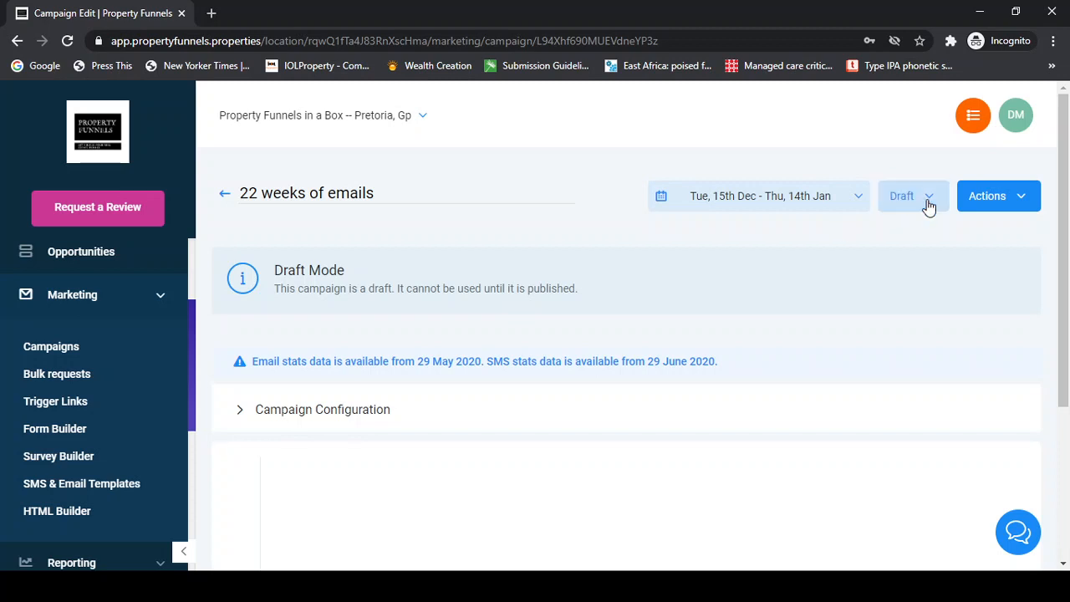
pyautogui.click(927, 204)
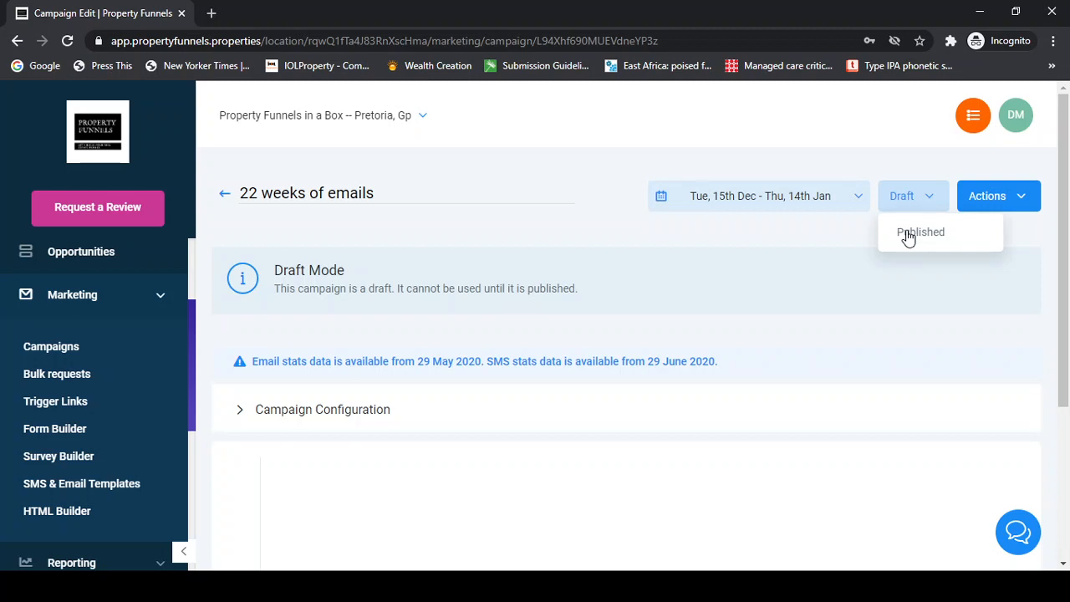
pyautogui.click(908, 236)
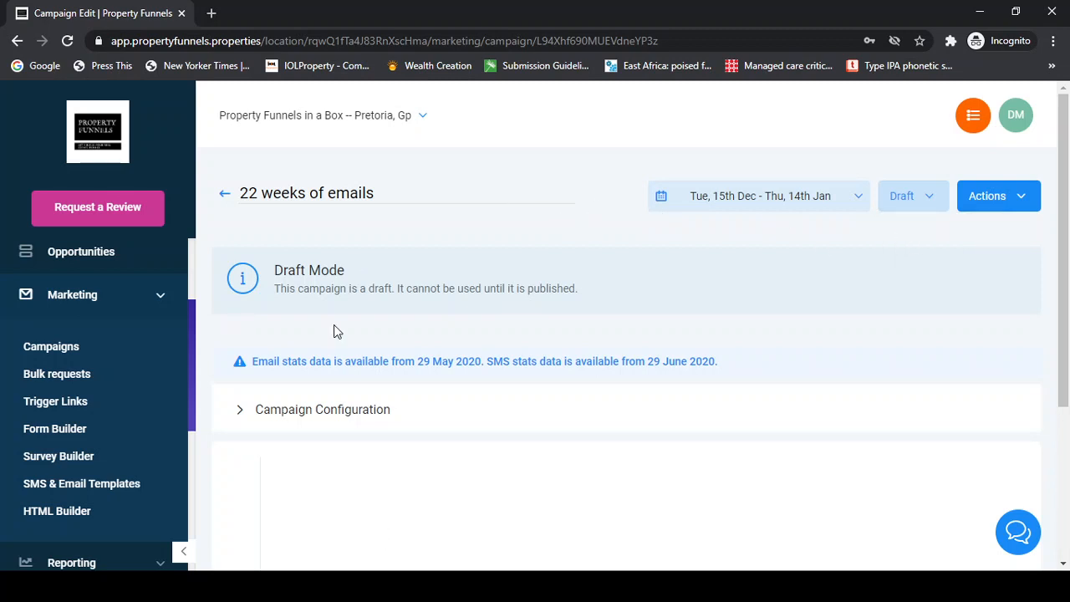
pyautogui.scroll(-2, 353, 332)
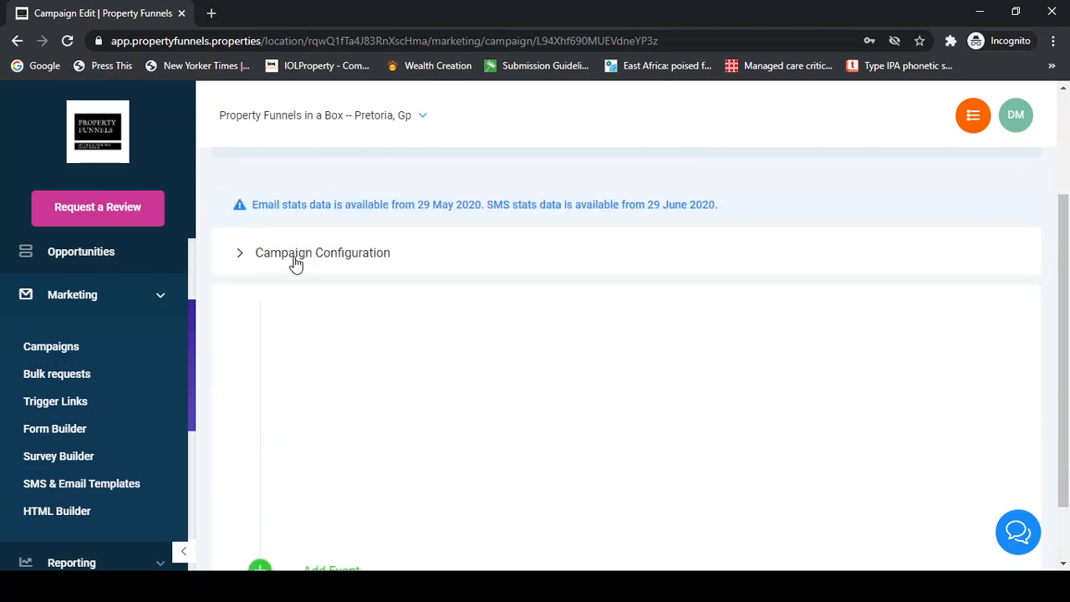
pyautogui.click(294, 261)
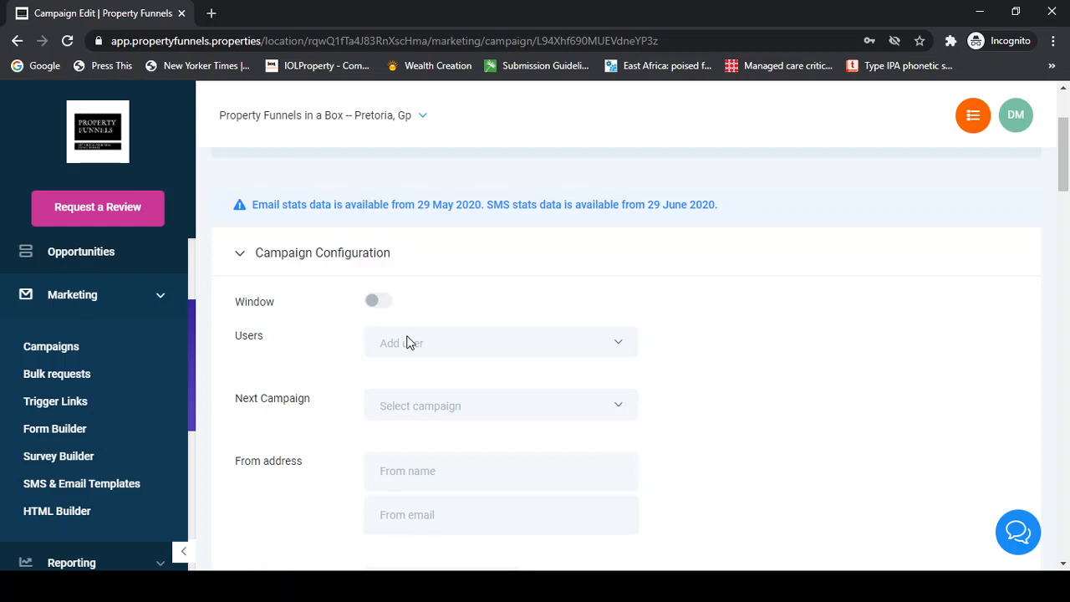
# Add the demo user to the campaign's Users.
pyautogui.click(619, 351)
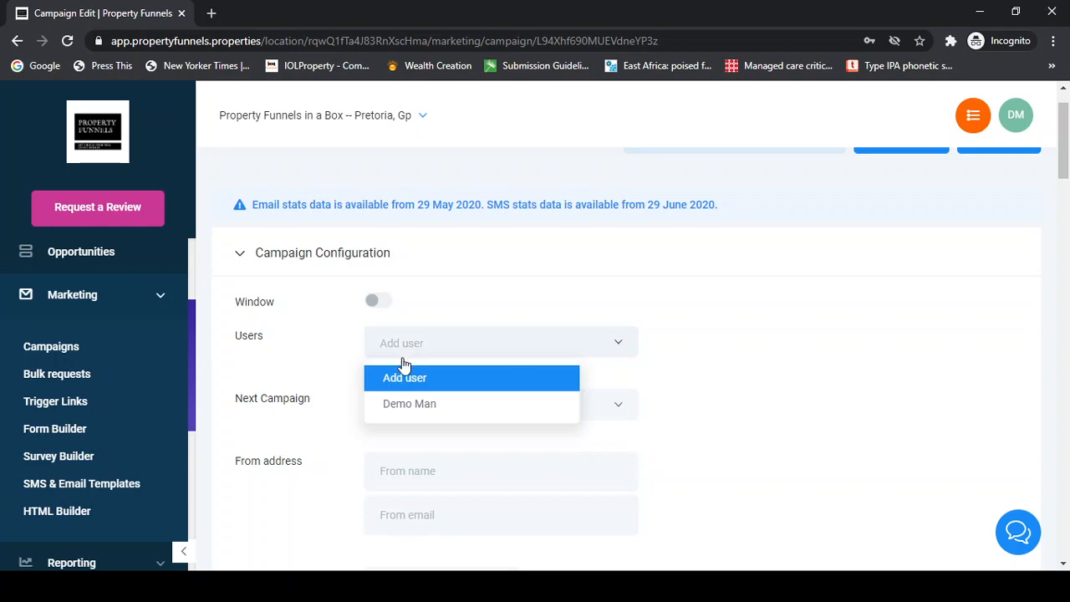
pyautogui.click(414, 404)
pyautogui.click(313, 392)
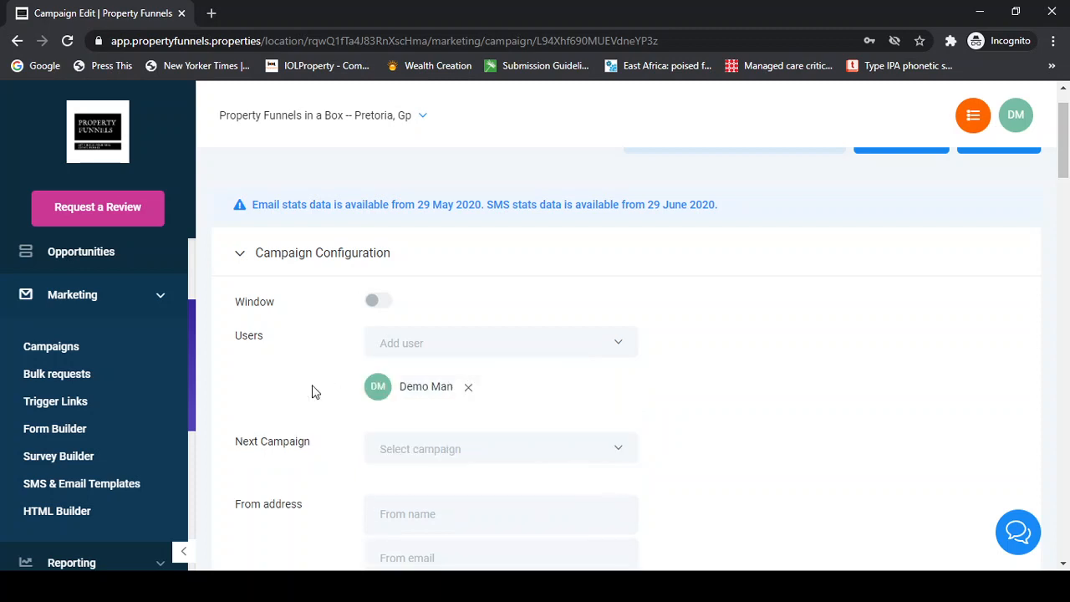
# Examine the campaigns available as the Next Campaign, without choosing one.
pyautogui.scroll(-2, 315, 389)
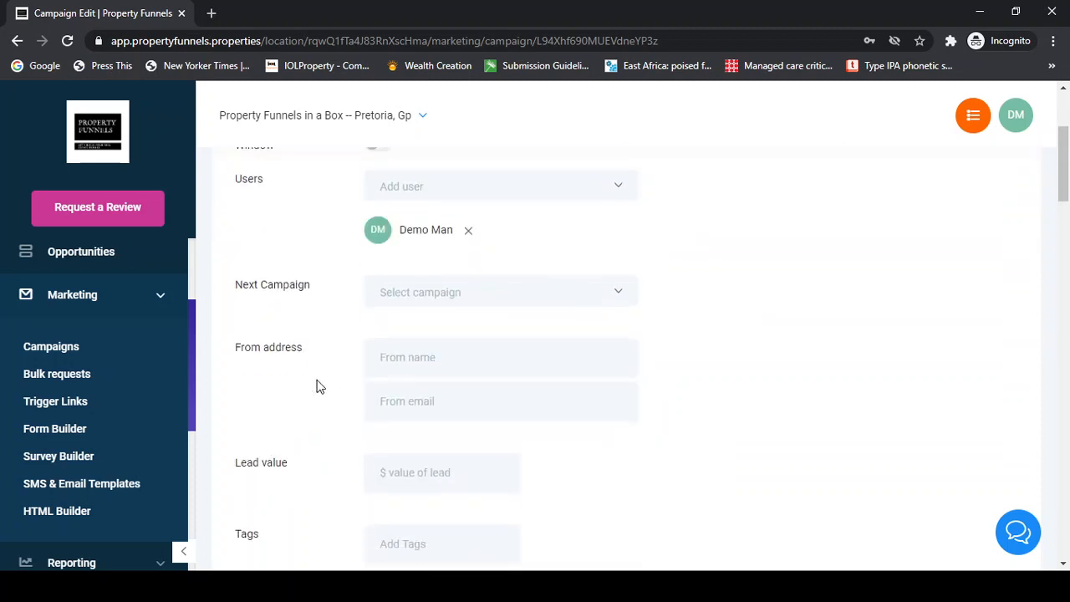
pyautogui.click(401, 299)
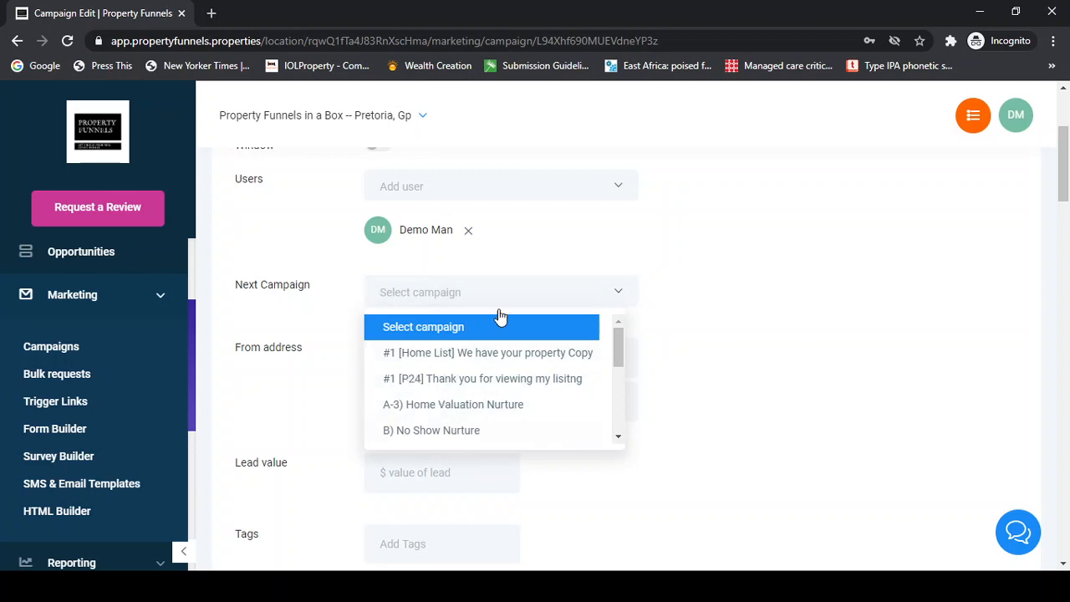
pyautogui.scroll(-2, 490, 376)
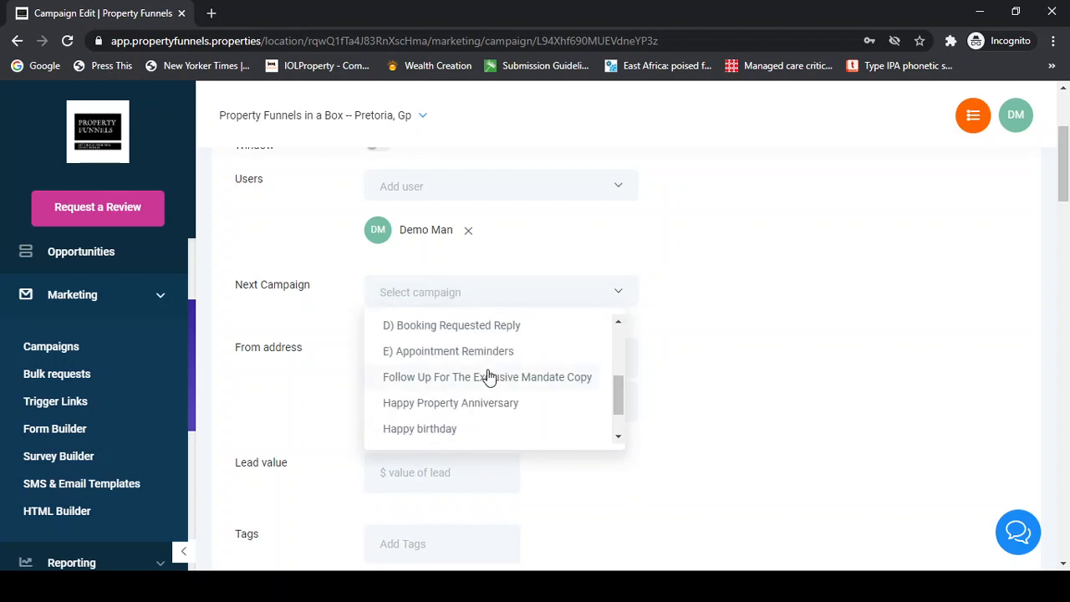
pyautogui.scroll(-1, 490, 377)
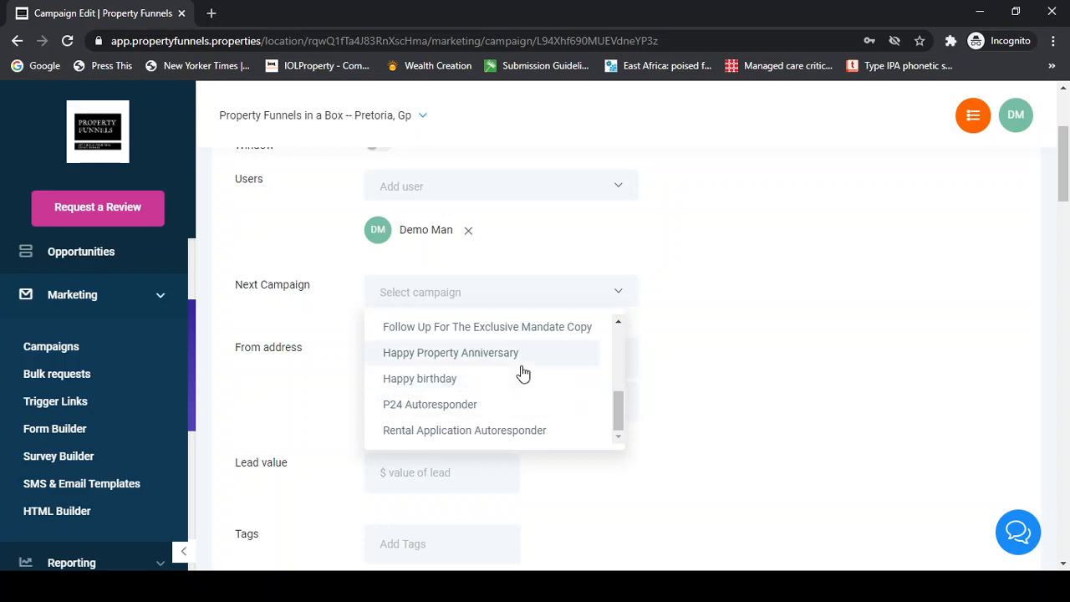
pyautogui.scroll(2, 370, 286)
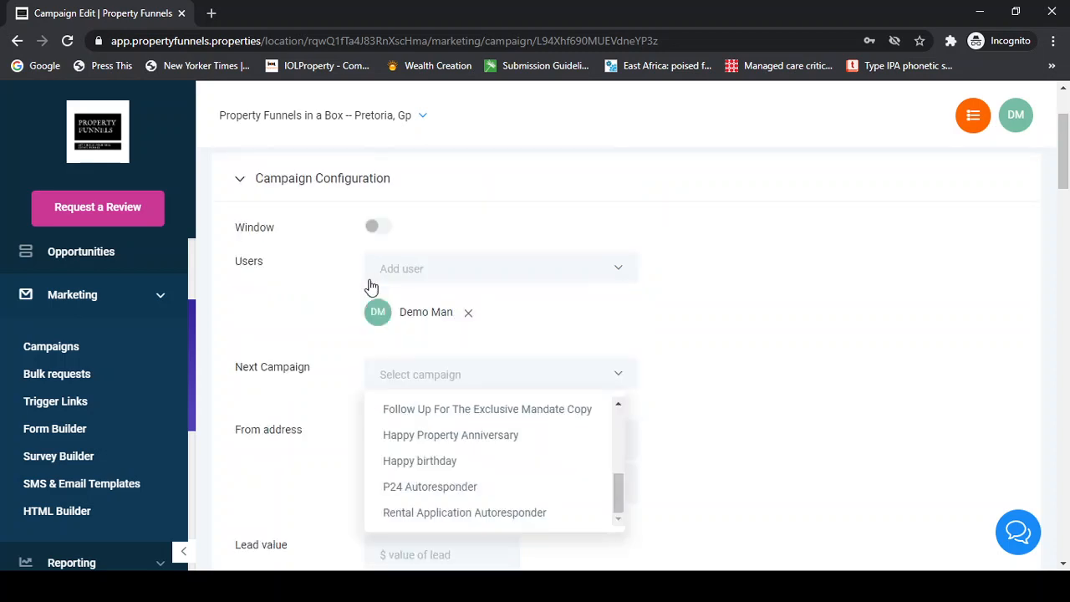
pyautogui.scroll(1, 241, 309)
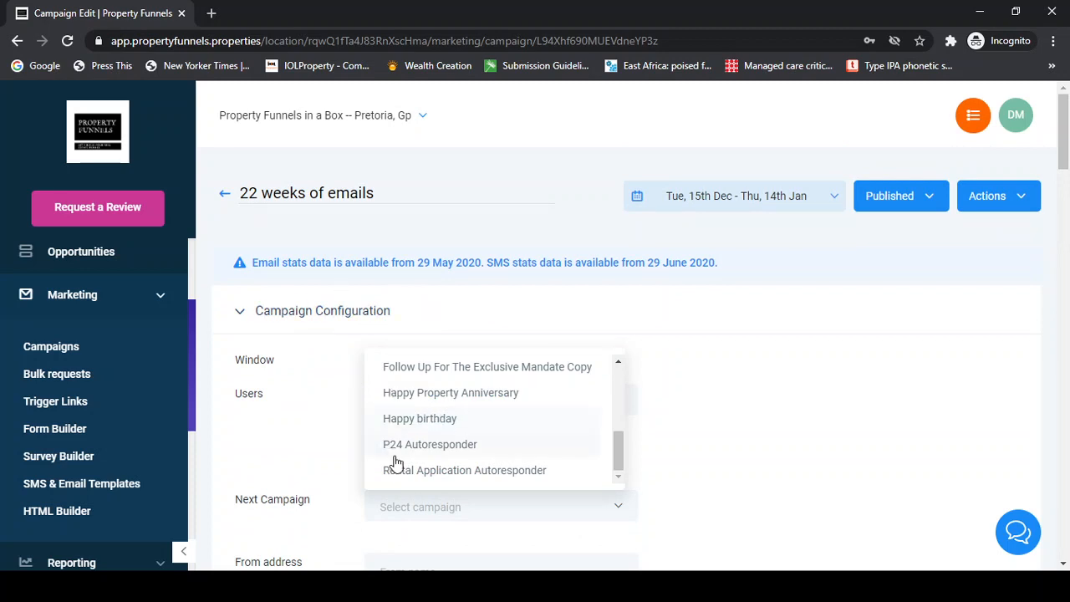
pyautogui.scroll(-1, 398, 463)
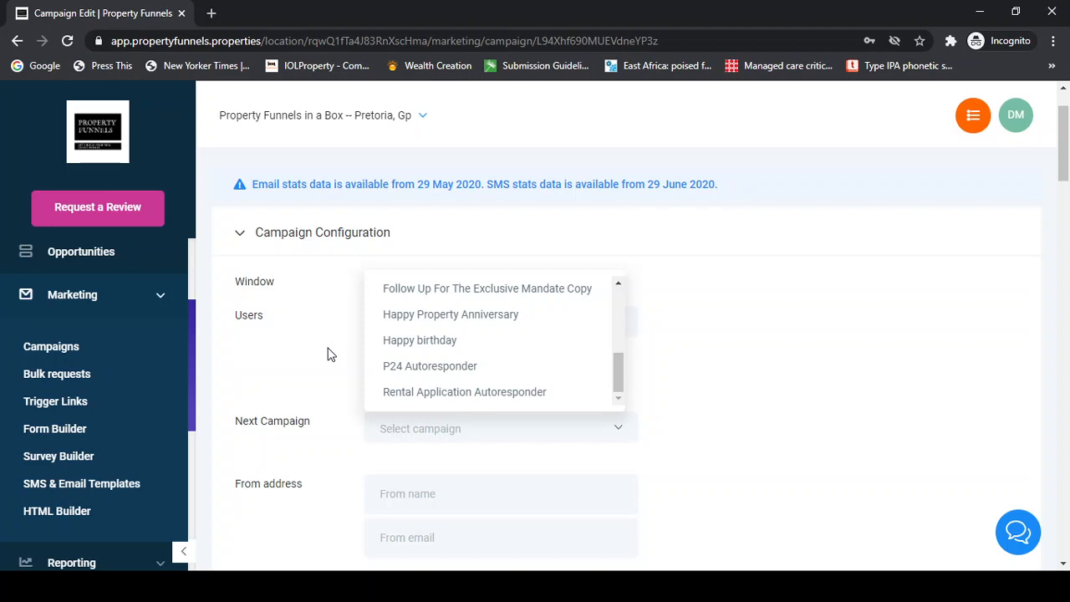
pyautogui.click(328, 354)
# Remove the demo user from the campaign's Users.
pyautogui.scroll(-3, 328, 355)
pyautogui.scroll(-1, 328, 355)
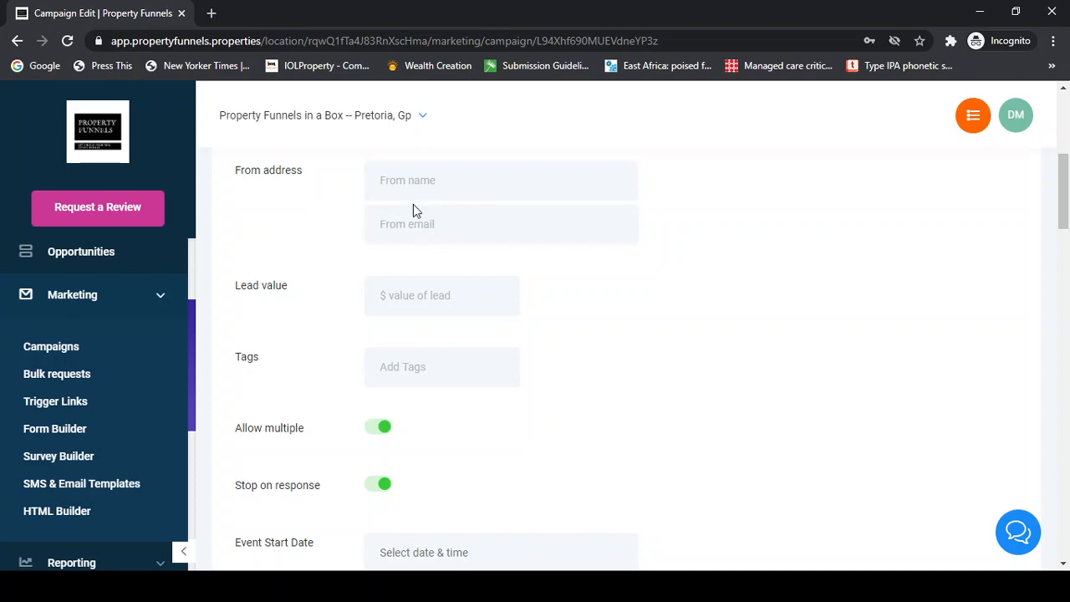
pyautogui.scroll(2, 413, 210)
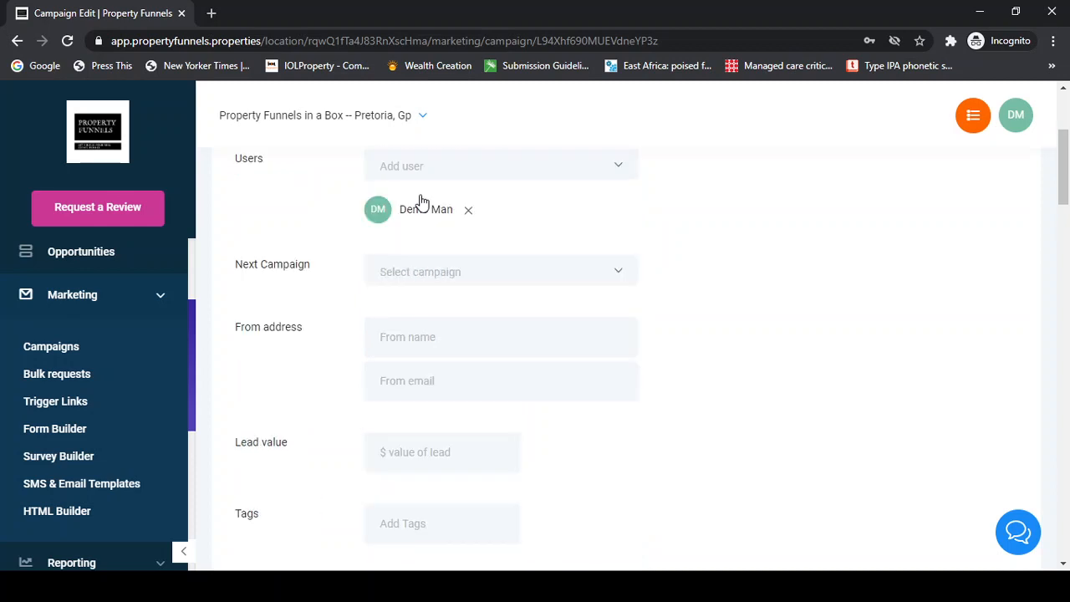
pyautogui.click(468, 210)
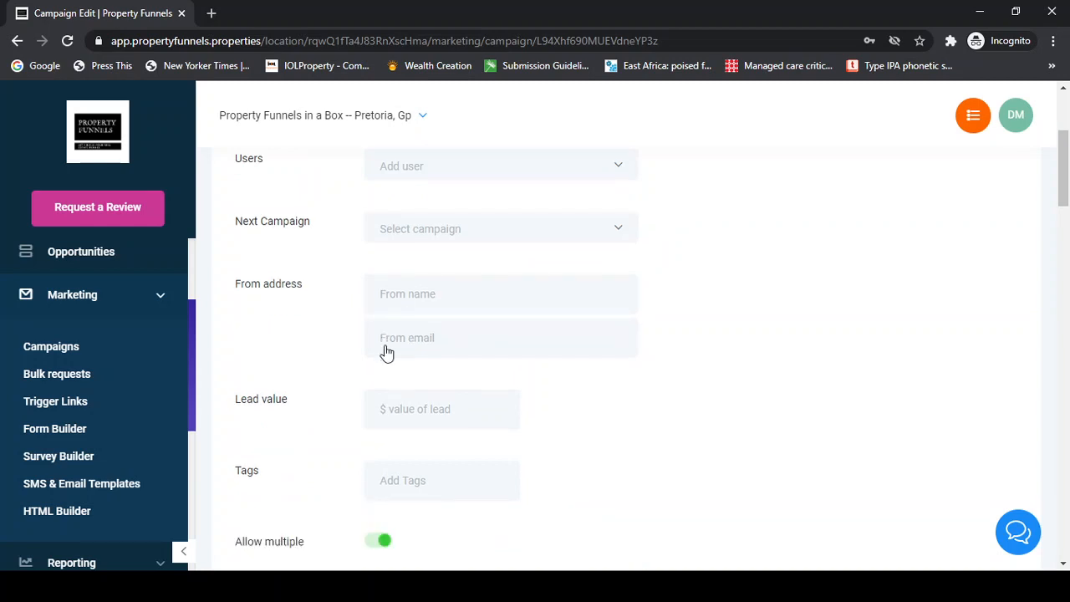
# Begin the campaign's From name with "{{" and look over the Lead value, Tags, Allow multiple and Stop on response settings.
pyautogui.click(396, 296)
pyautogui.write('{{')
pyautogui.scroll(-2, 406, 432)
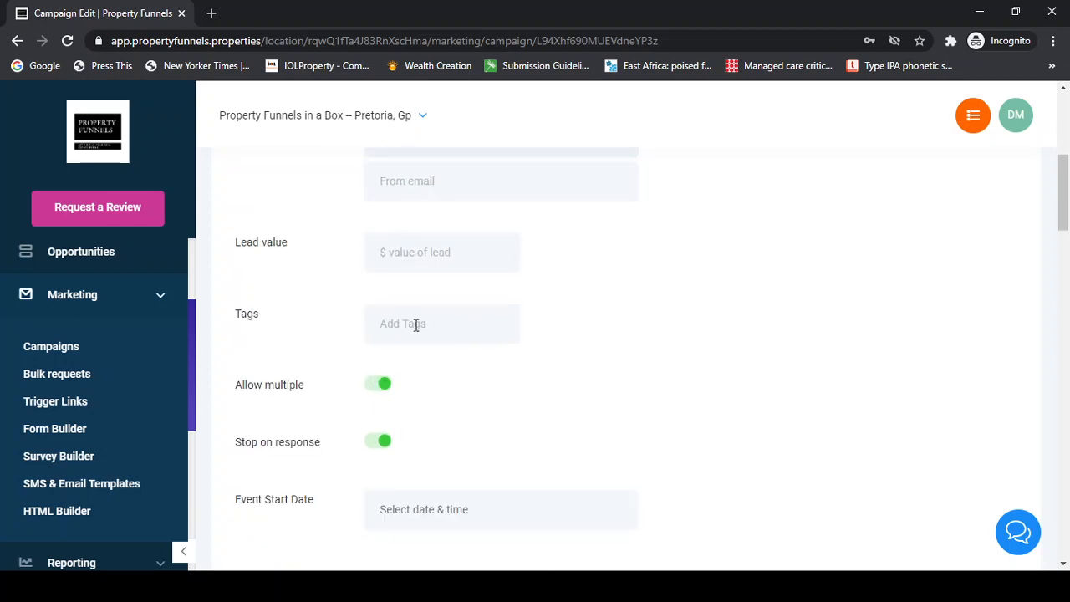
pyautogui.scroll(1, 416, 326)
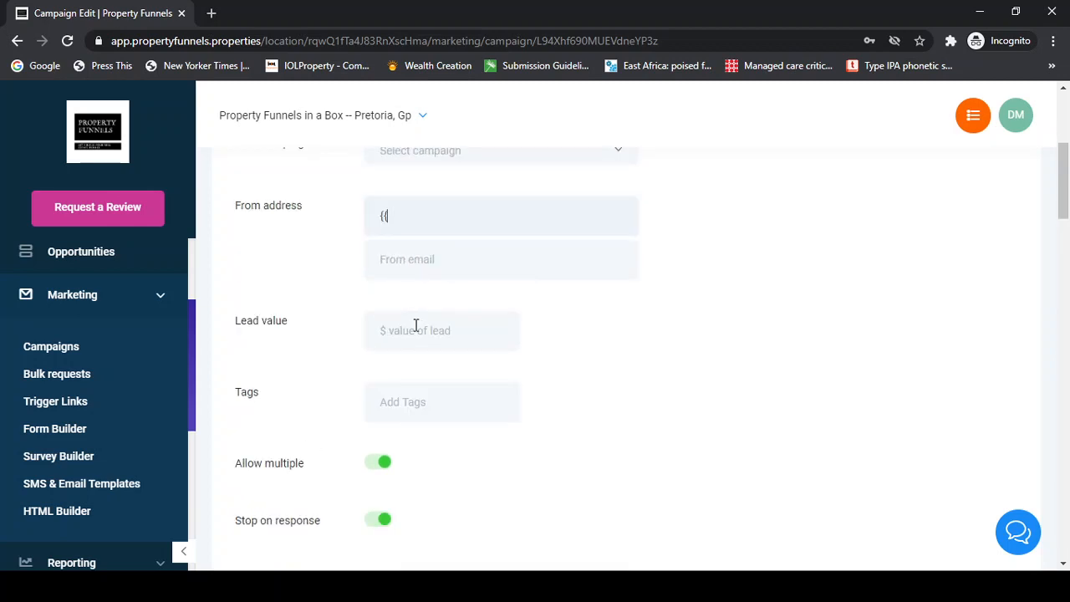
pyautogui.scroll(-1, 385, 437)
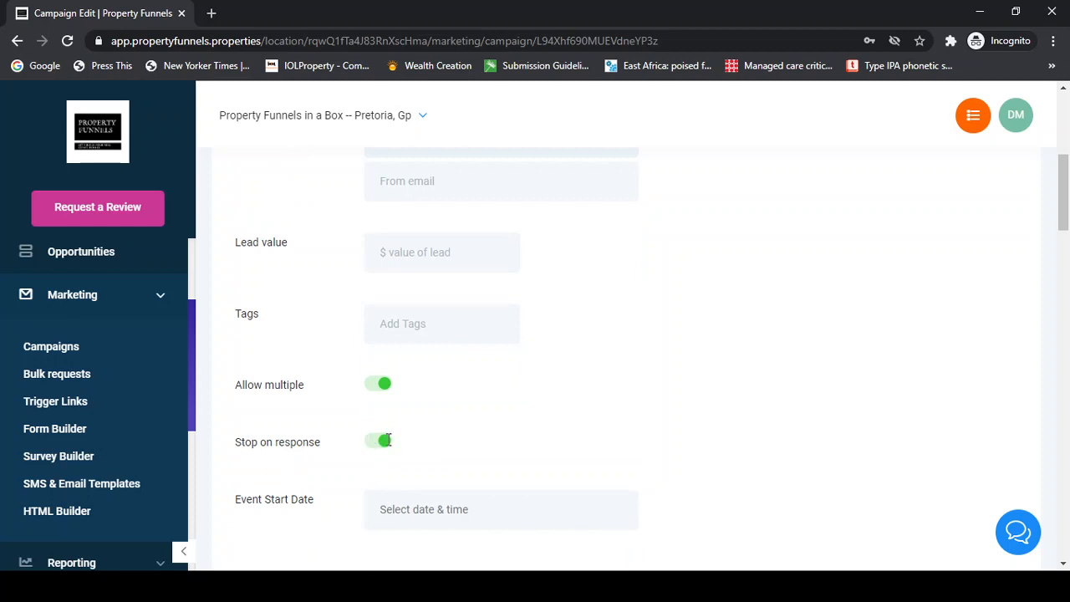
pyautogui.scroll(1, 389, 440)
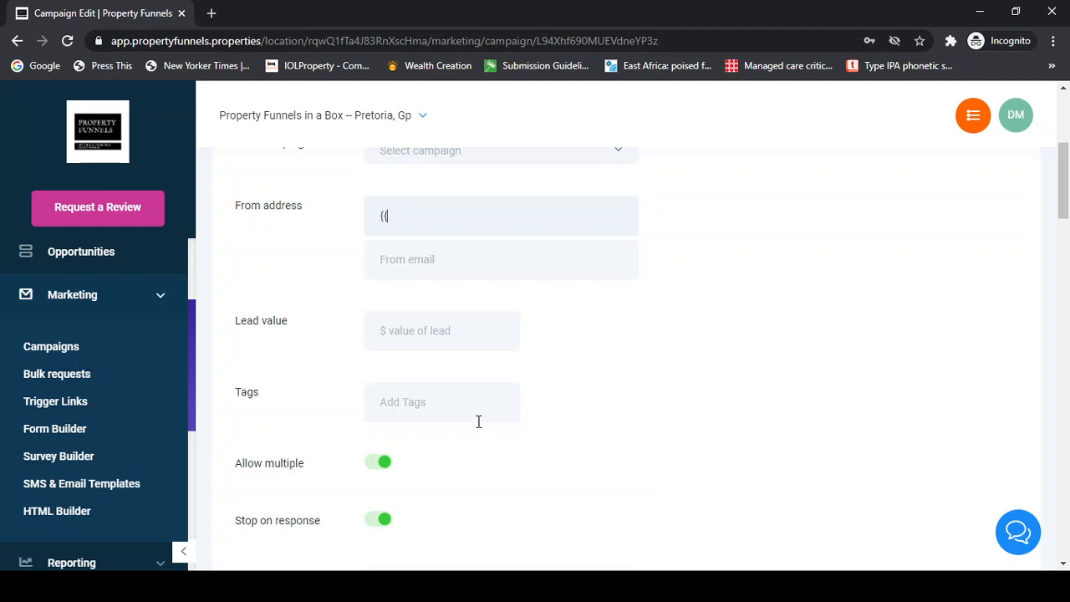
pyautogui.scroll(-1, 468, 425)
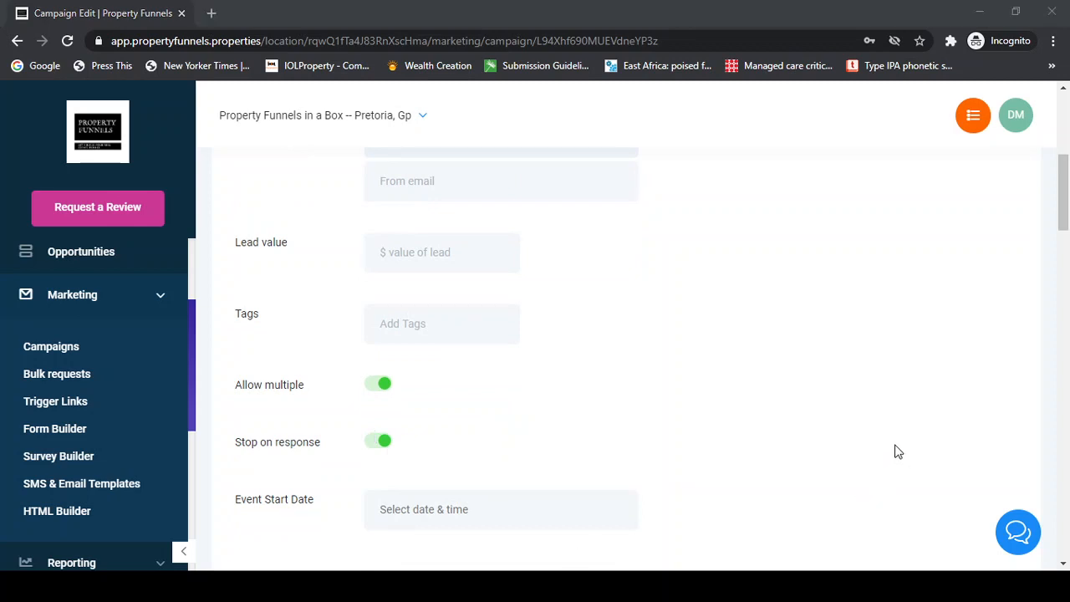
# Turn the campaign's Stop on response setting off and back on.
pyautogui.scroll(-1, 898, 449)
pyautogui.click(824, 248)
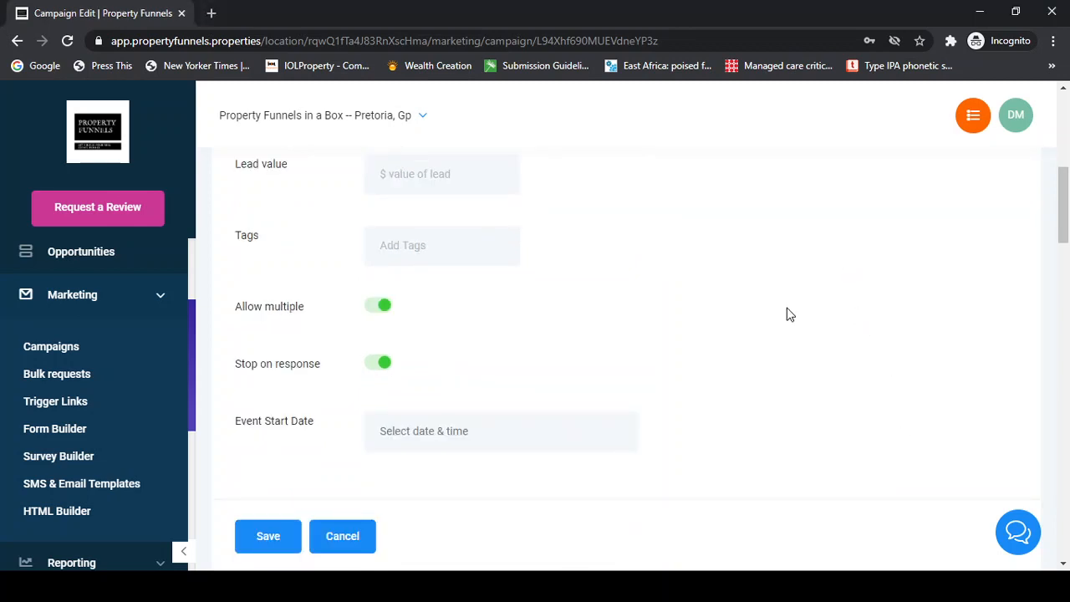
pyautogui.click(371, 373)
pyautogui.click(380, 365)
# Complete the From address with {{location.name}} as the name and {{location.email}} as the email.
pyautogui.scroll(2, 380, 416)
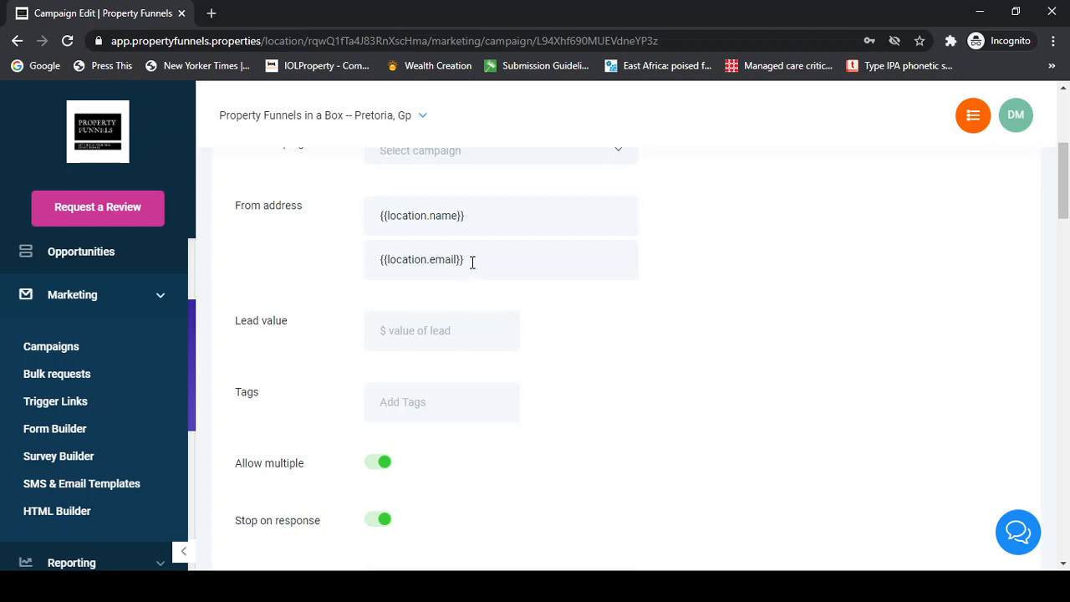
pyautogui.scroll(-4, 477, 261)
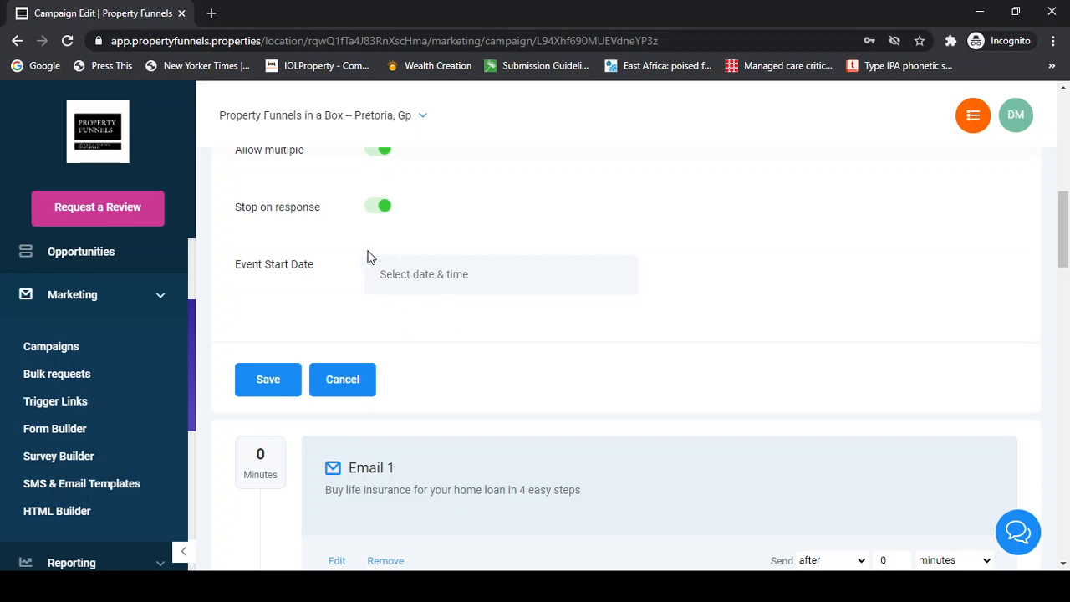
# Examine the campaign's Event Start Date setting and its sequence of emails with their send delays, from Email 1 through Email 11.
pyautogui.scroll(-3, 406, 406)
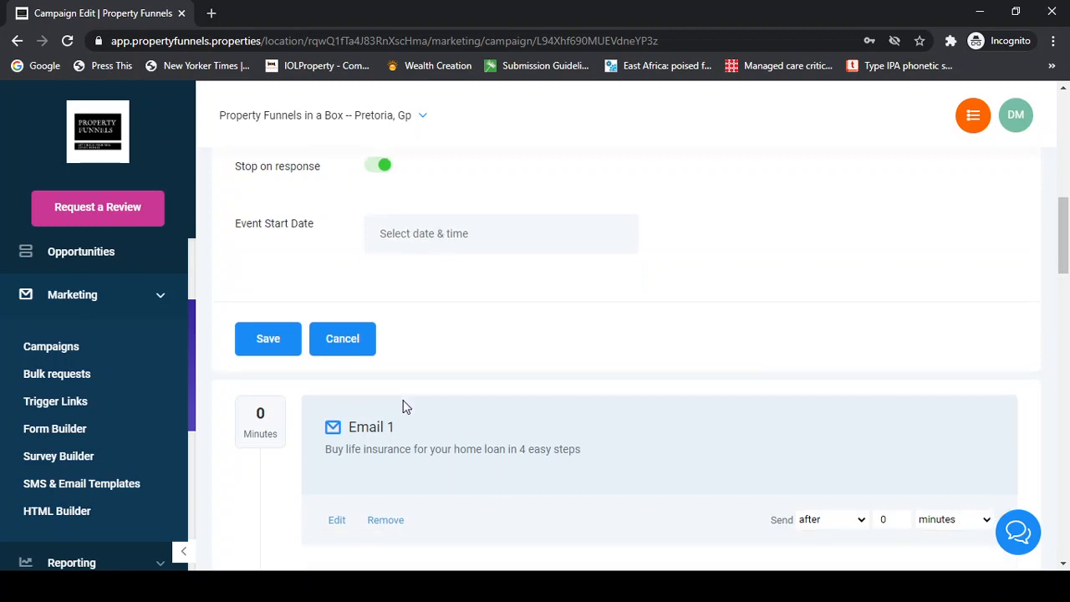
pyautogui.scroll(5, 415, 393)
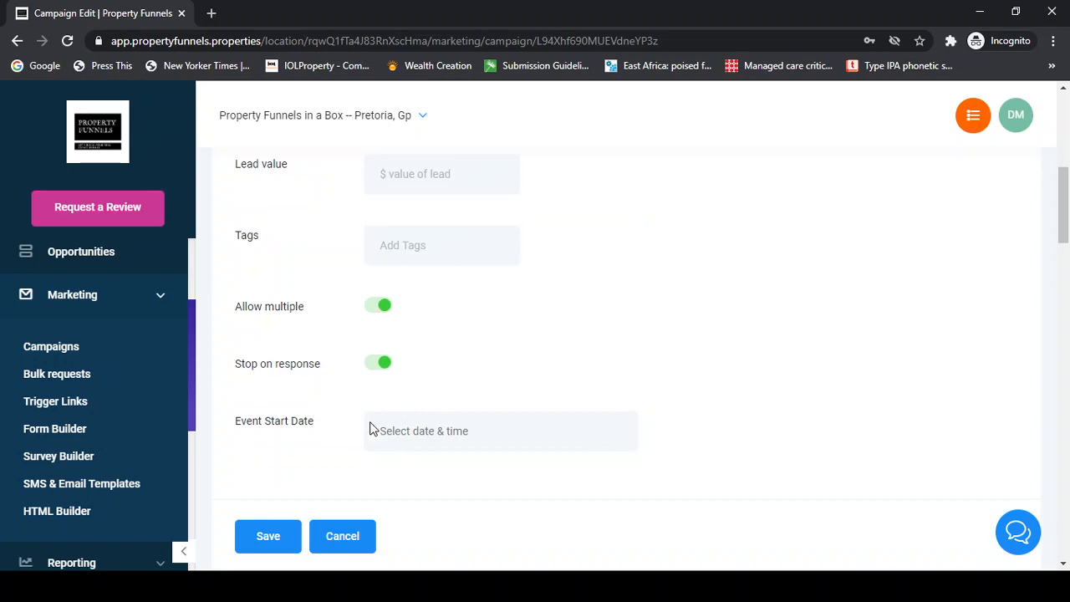
pyautogui.scroll(-3, 403, 427)
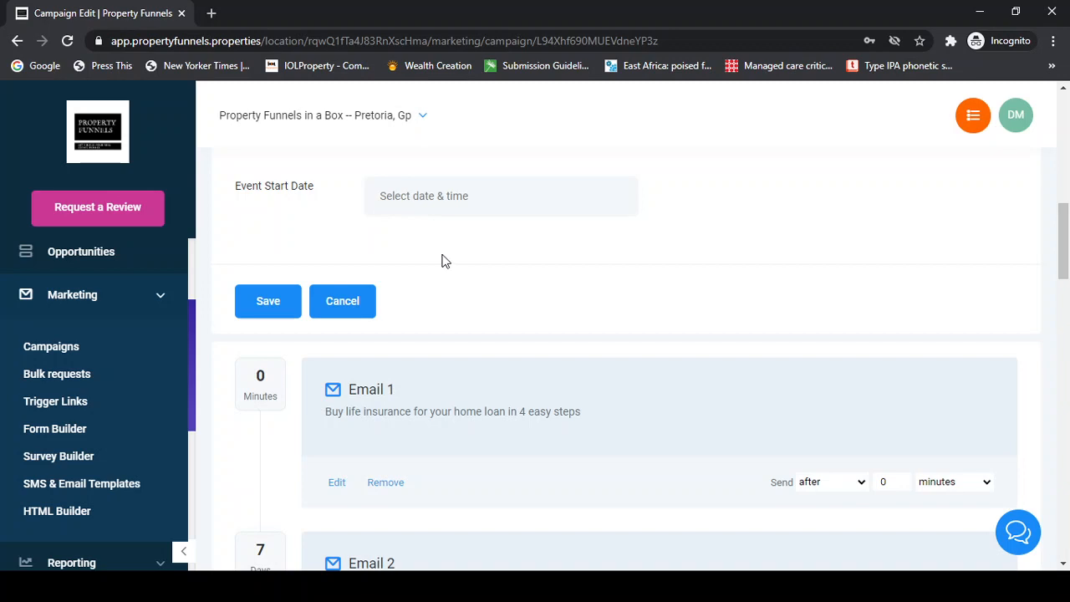
pyautogui.scroll(1, 439, 266)
pyautogui.scroll(-2, 593, 322)
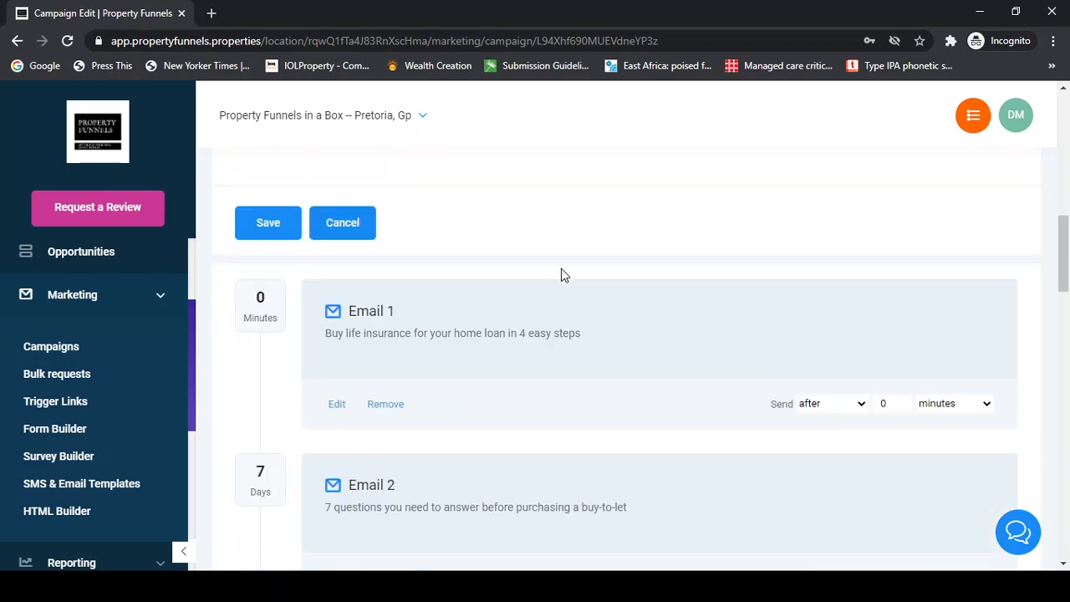
pyautogui.scroll(-5, 265, 474)
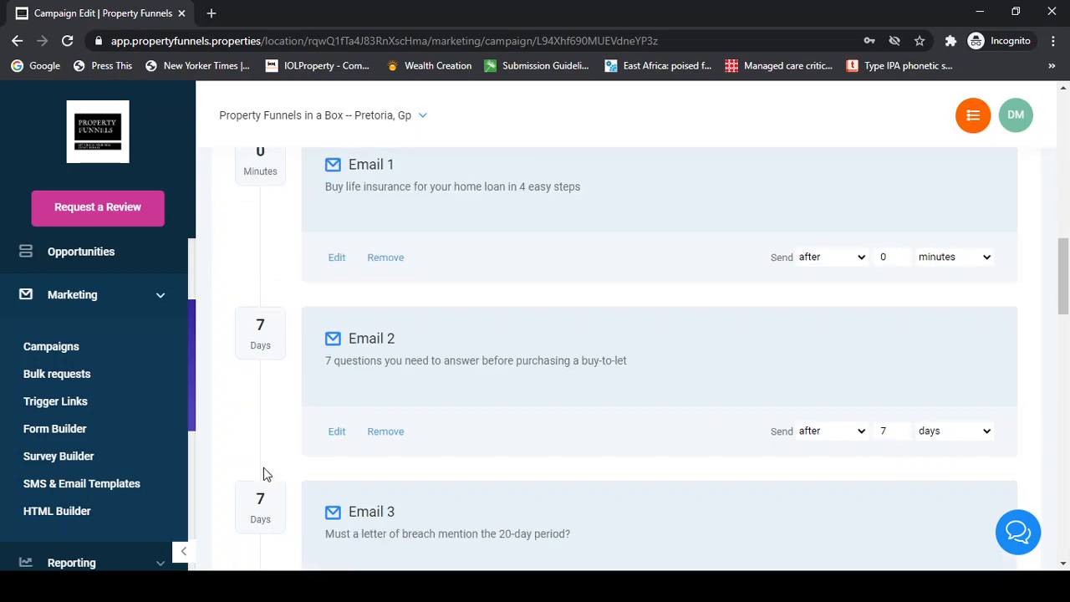
pyautogui.scroll(3, 263, 472)
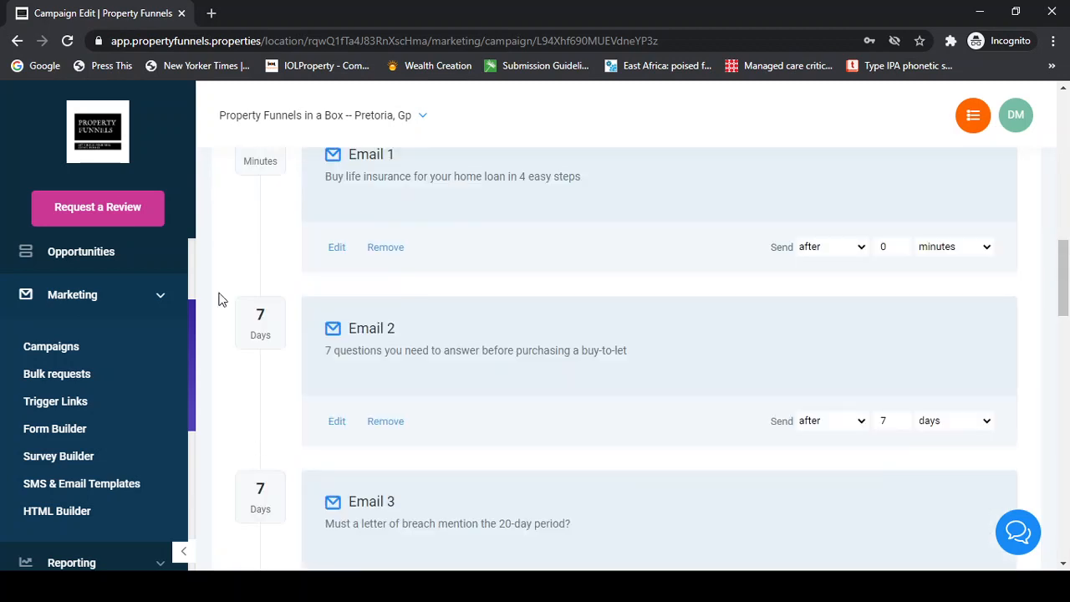
pyautogui.scroll(1, 337, 359)
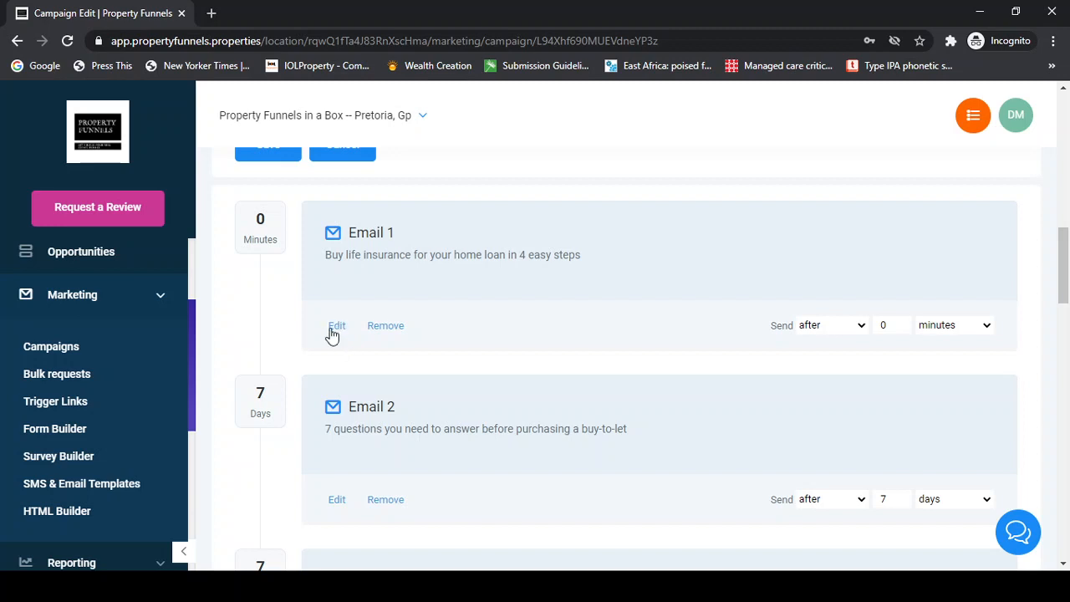
pyautogui.scroll(1, 399, 278)
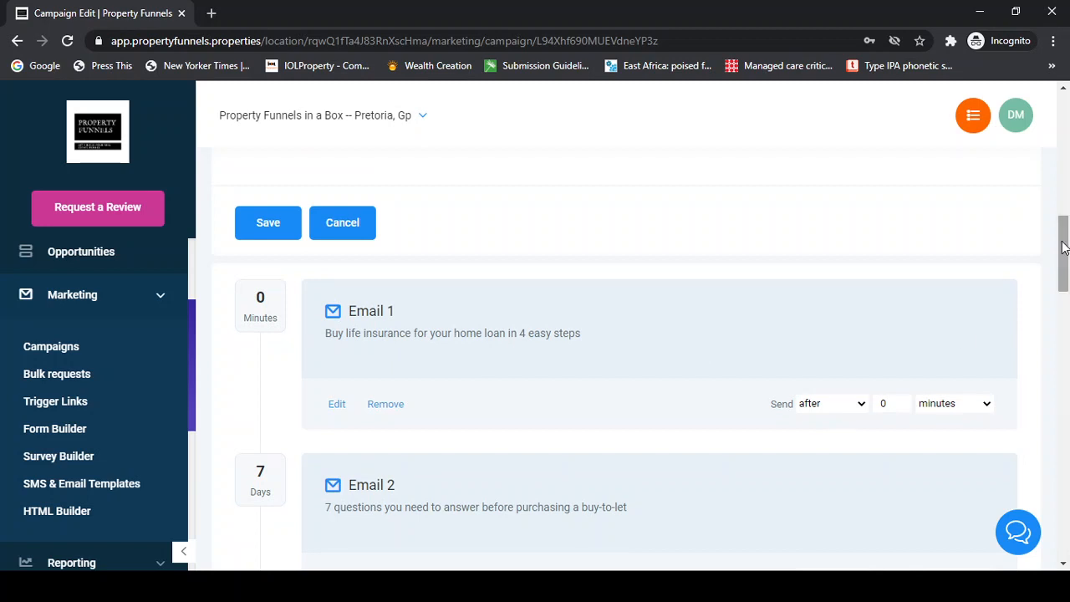
pyautogui.moveTo(1063, 259); pyautogui.dragTo(1028, 525)
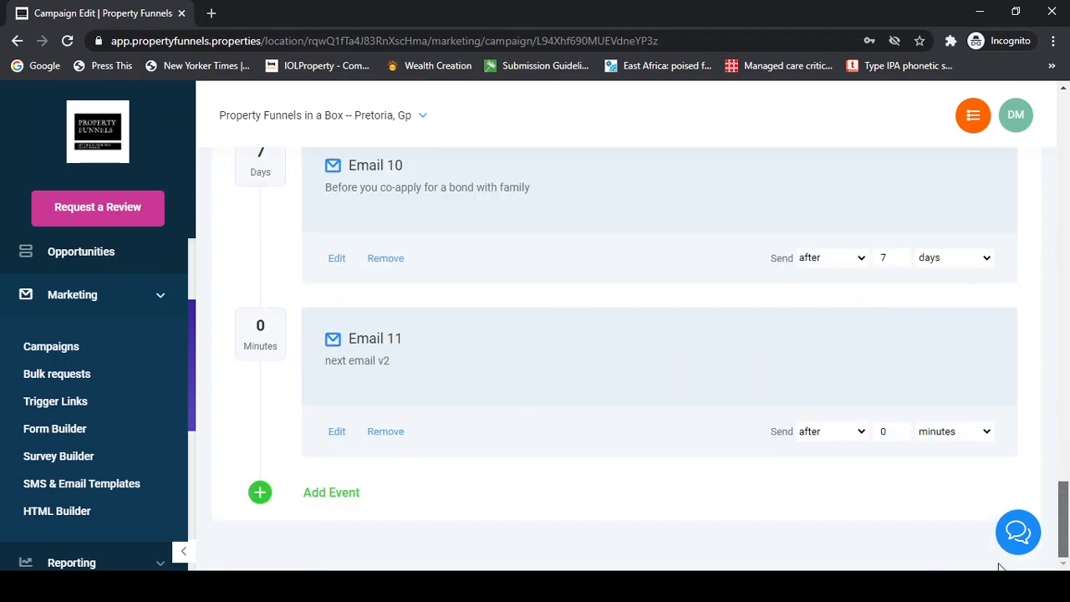
# Look over the event types that can be added to the campaign, and return to the campaign settings without adding one.
pyautogui.click(349, 485)
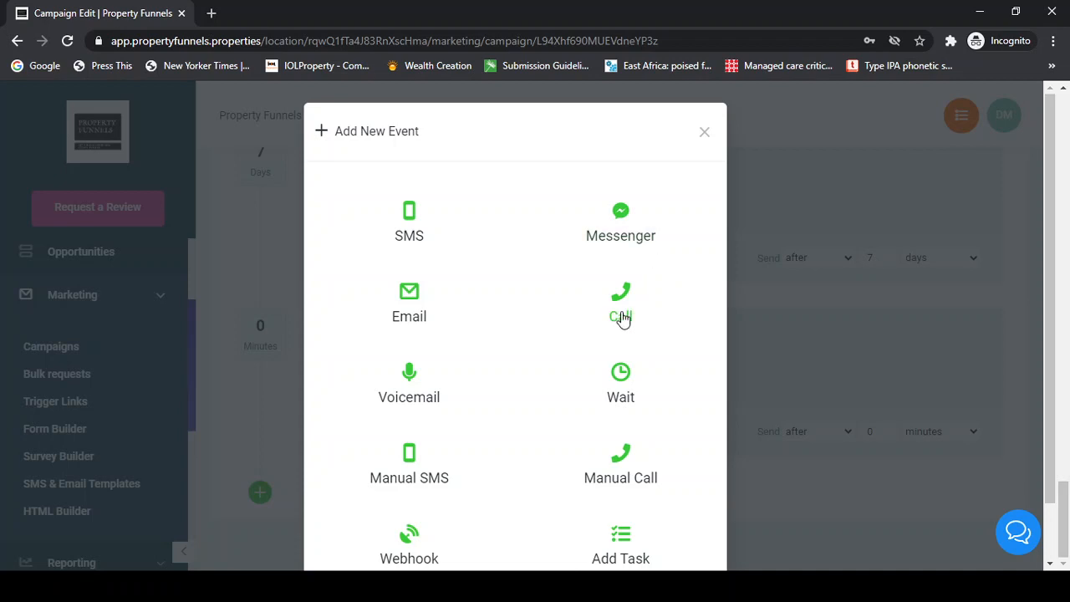
pyautogui.scroll(-1, 620, 318)
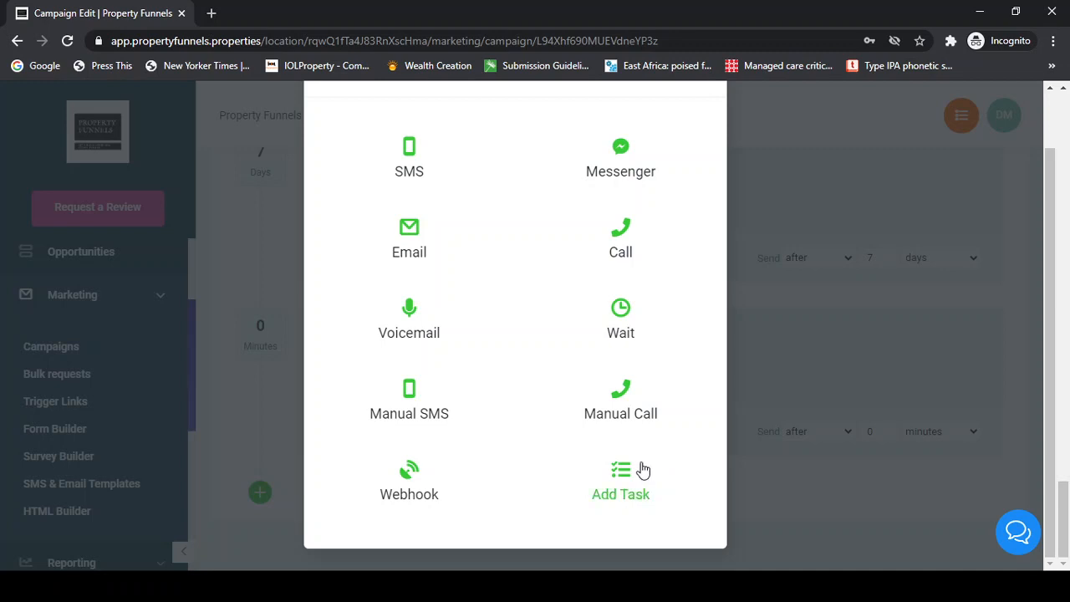
pyautogui.scroll(1, 678, 259)
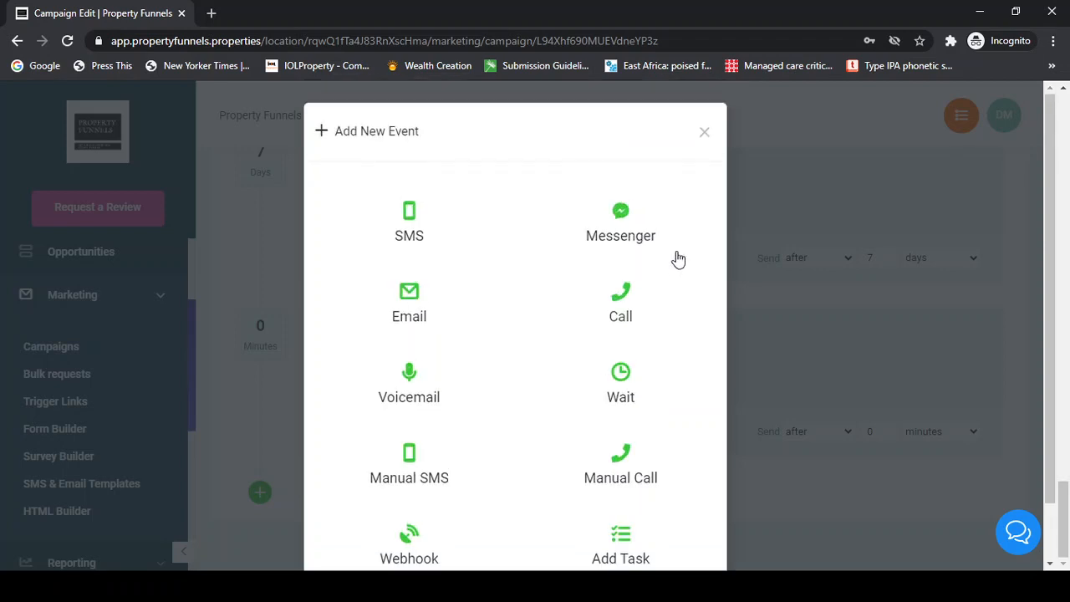
pyautogui.click(704, 132)
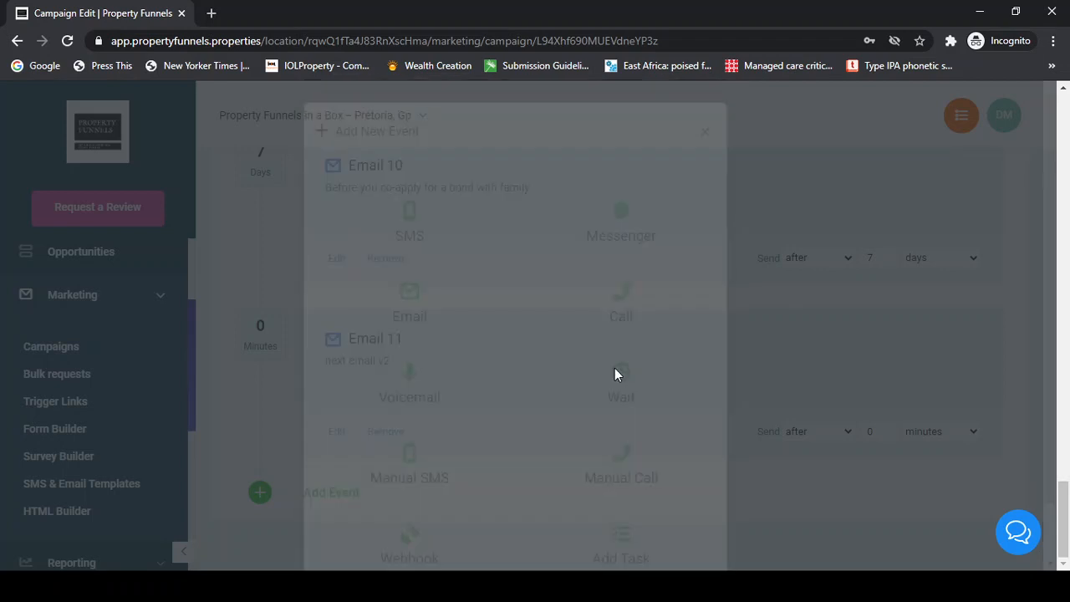
pyautogui.scroll(20, 616, 374)
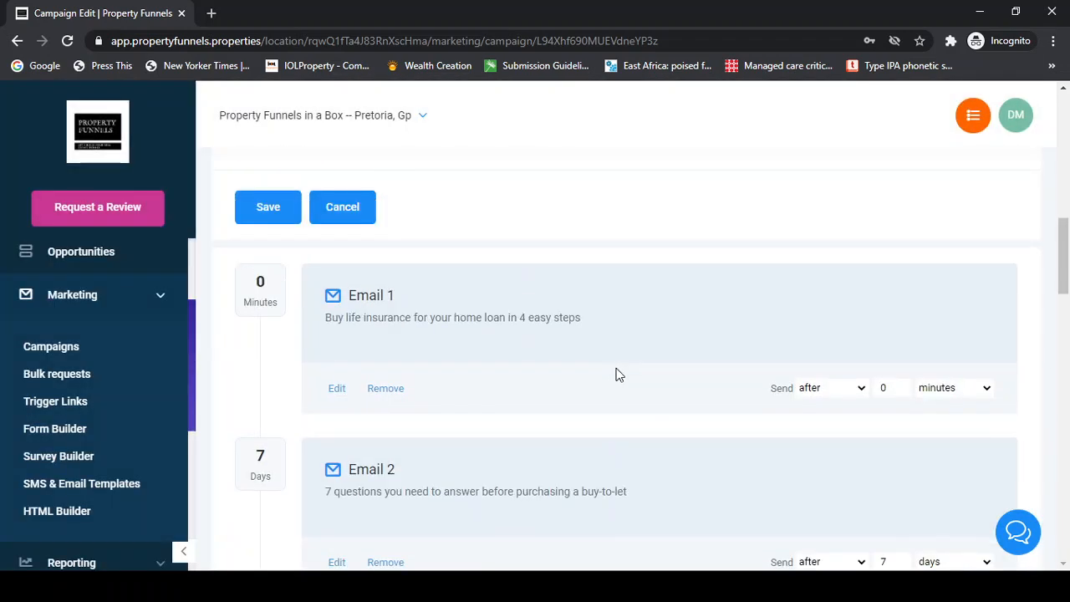
pyautogui.scroll(4, 616, 374)
pyautogui.scroll(-1, 301, 481)
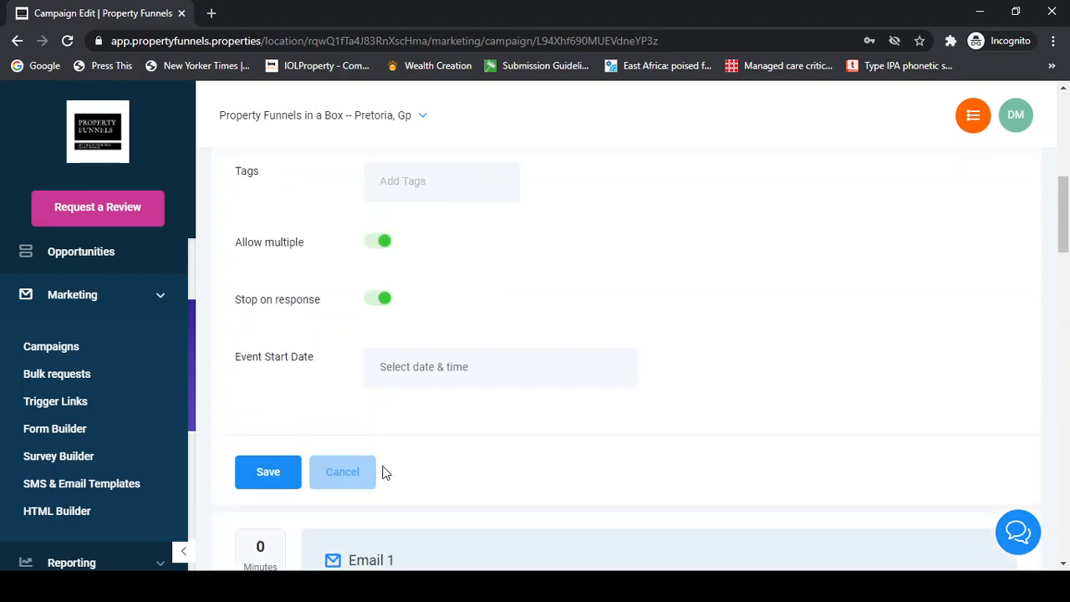
# Start a new bulk request and look through the campaigns available for it.
pyautogui.click(55, 373)
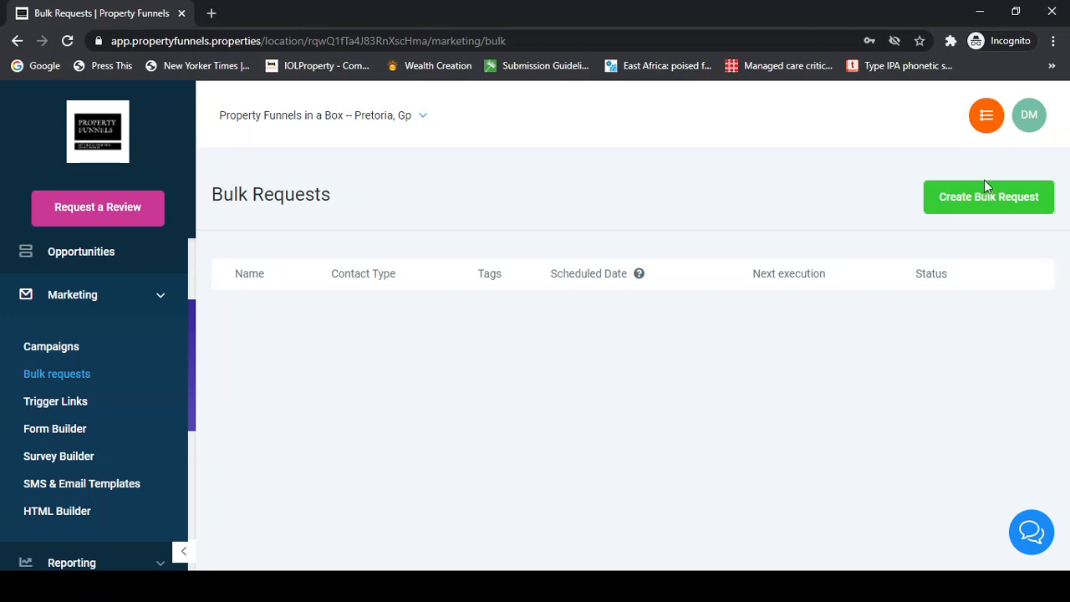
pyautogui.click(975, 201)
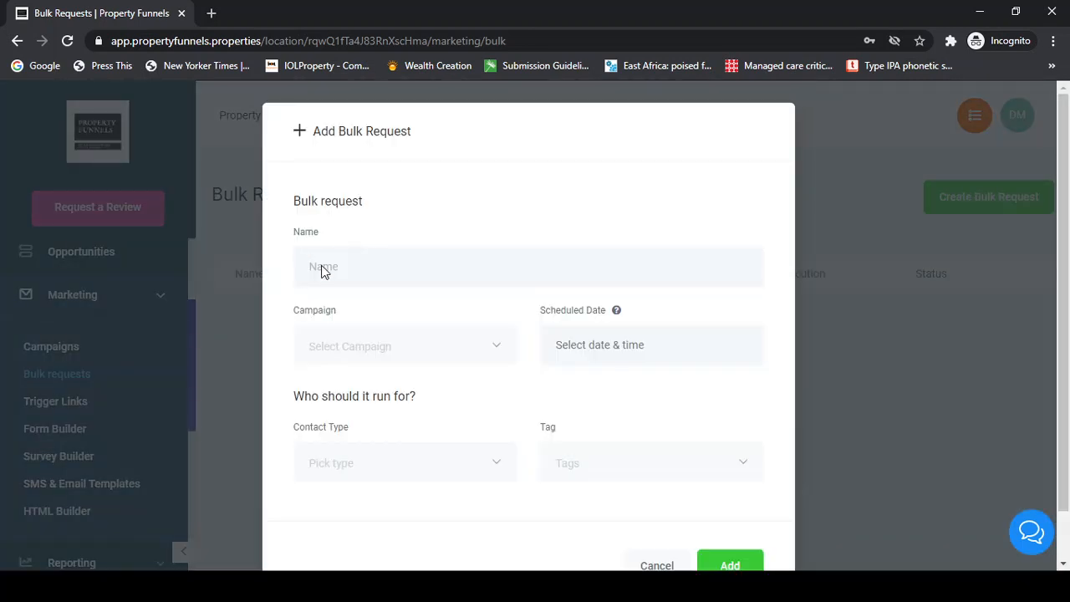
pyautogui.click(322, 269)
pyautogui.click(157, 359)
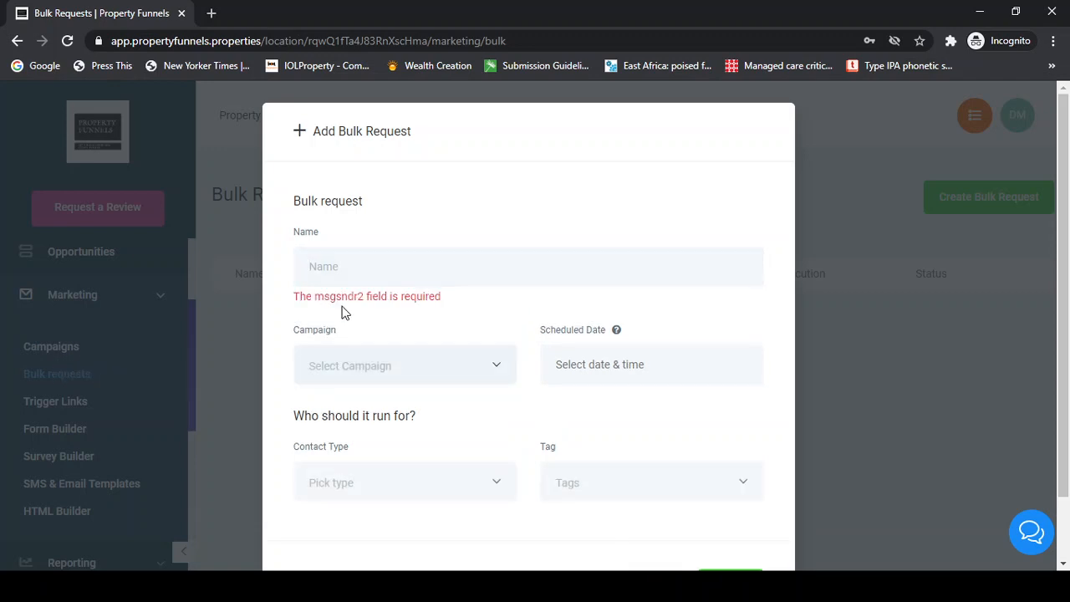
pyautogui.click(427, 372)
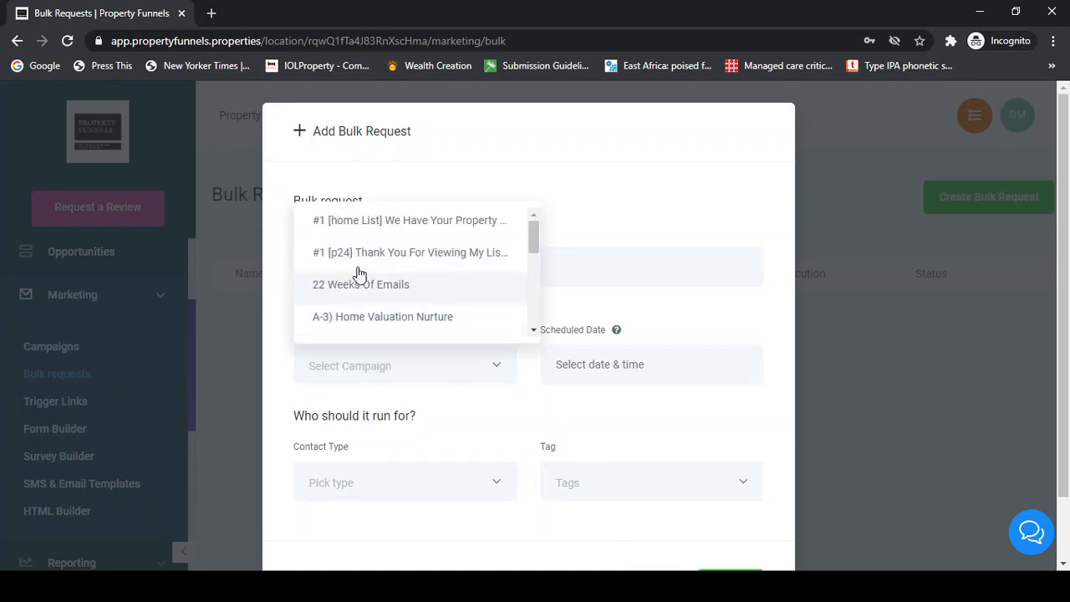
pyautogui.scroll(-3, 386, 329)
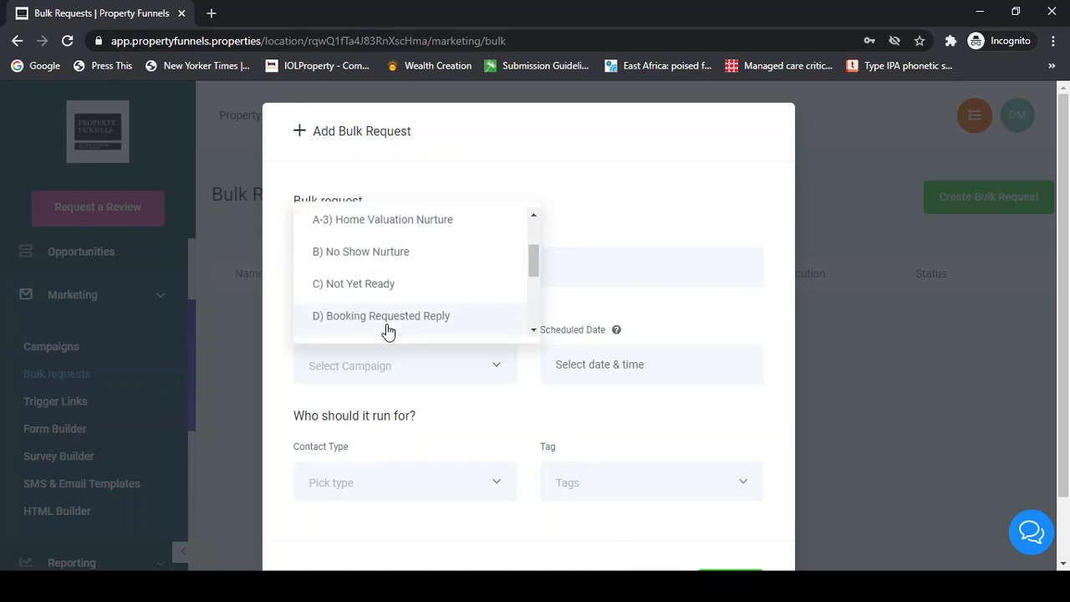
pyautogui.click(674, 313)
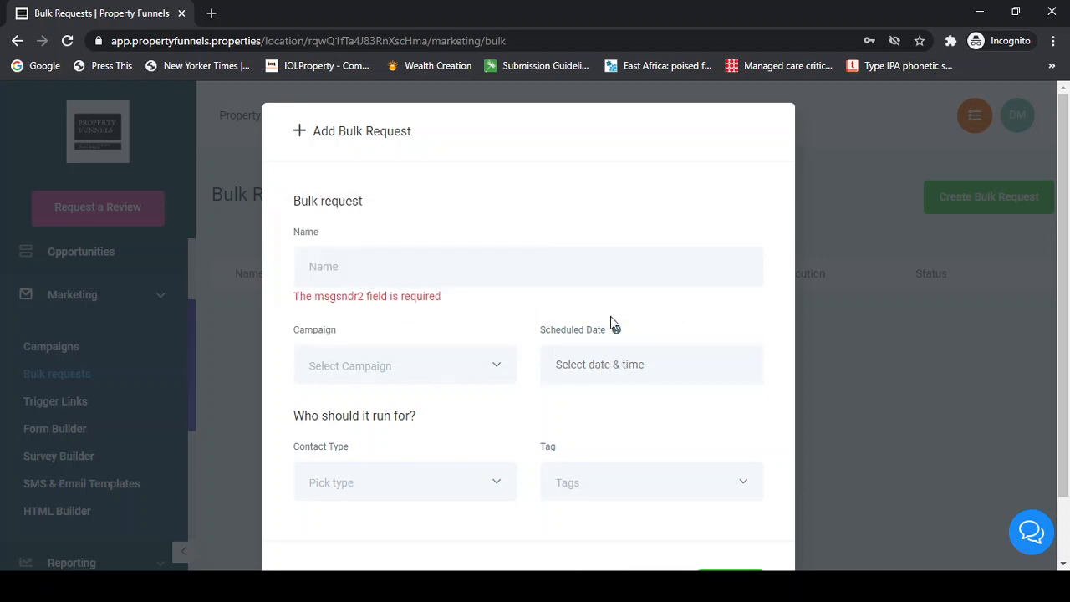
# Add the bulk request as Test Bulk with contact type All and tag property24, scheduled for 14th Jan, 07:55 pm.
pyautogui.scroll(-1, 679, 324)
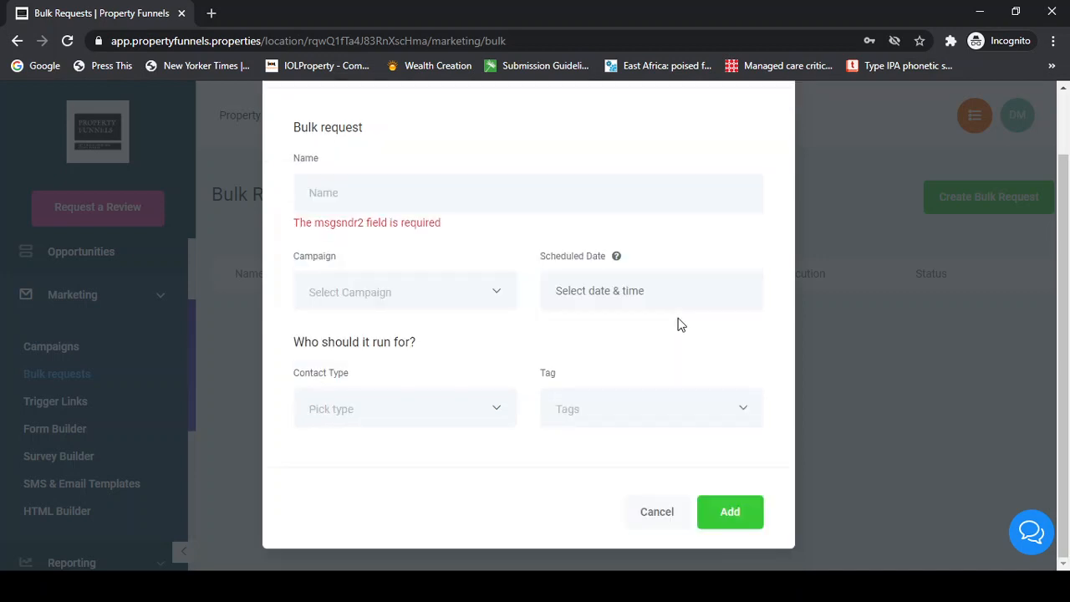
pyautogui.click(349, 410)
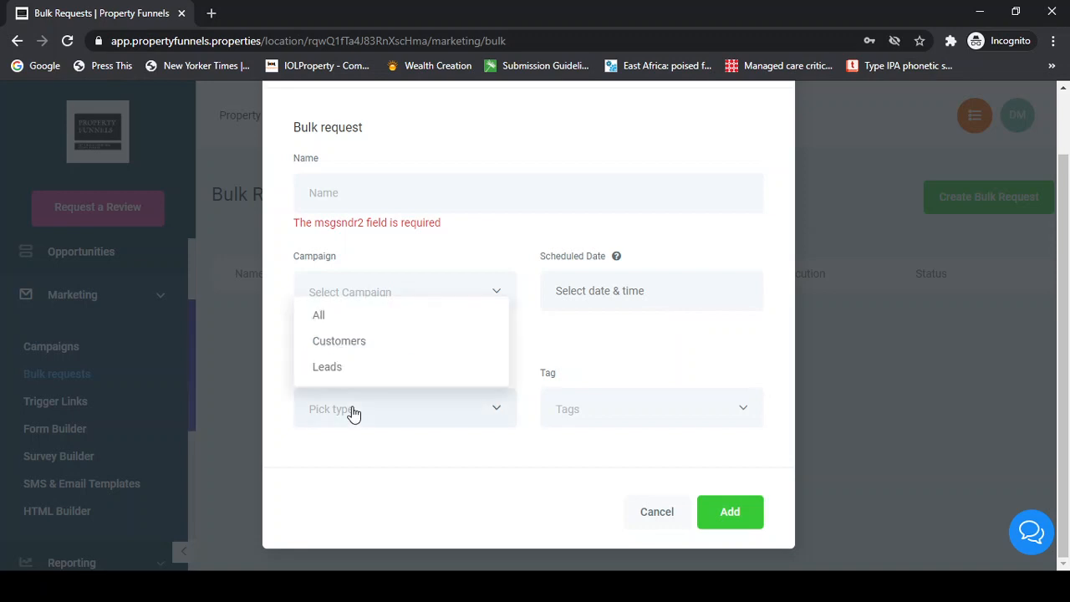
pyautogui.click(325, 317)
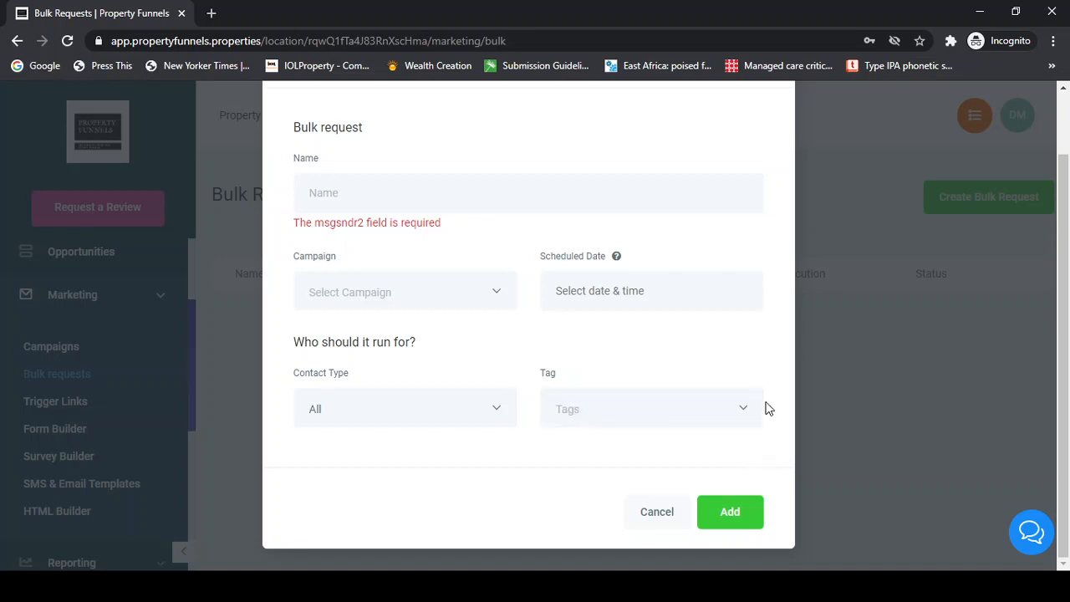
pyautogui.click(604, 415)
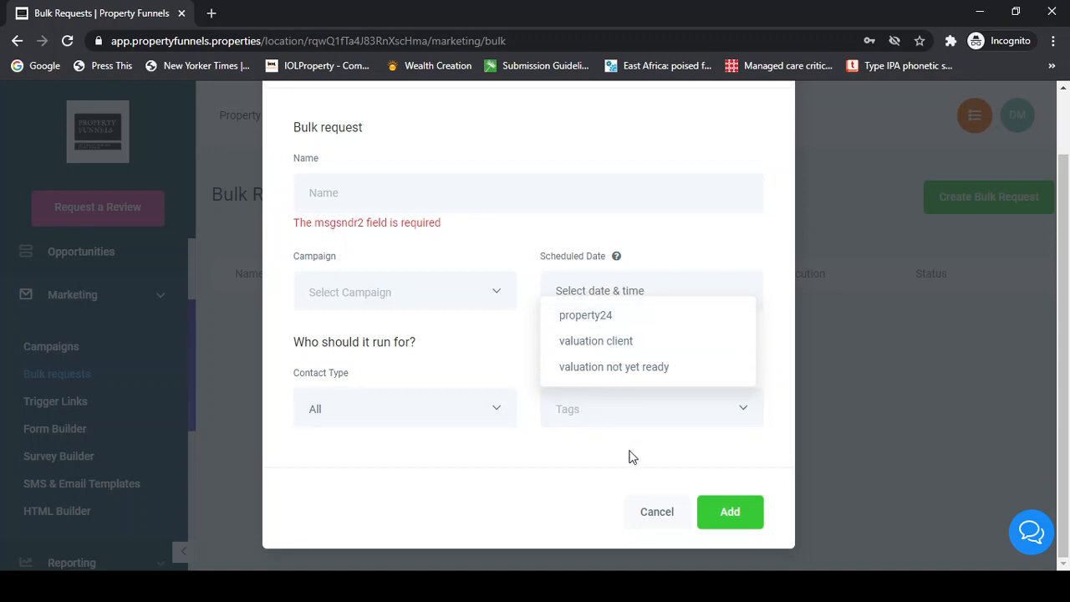
pyautogui.click(588, 445)
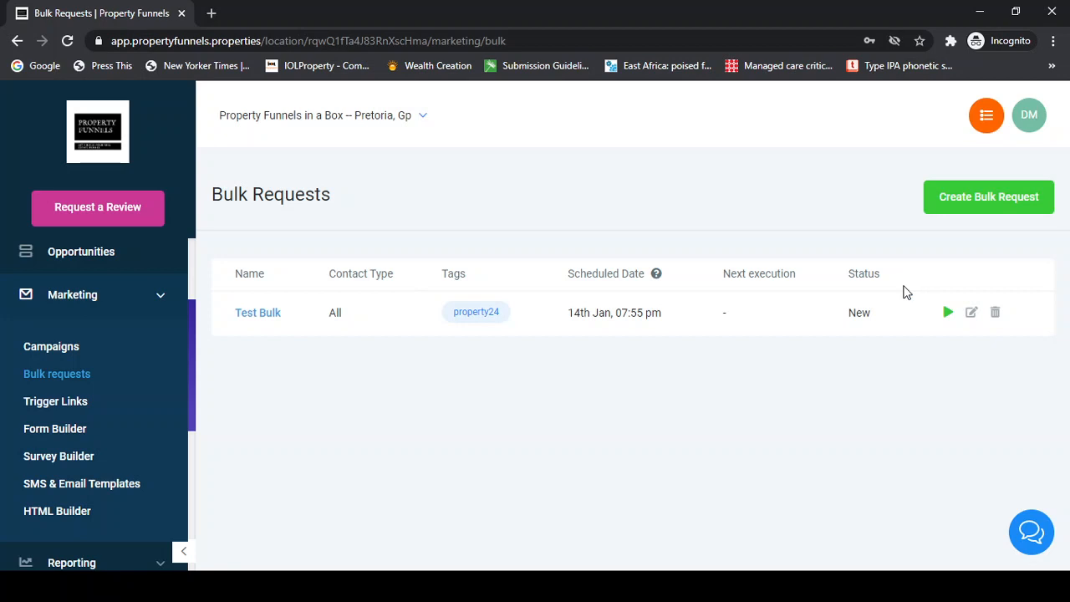
# Start the Test Bulk request, and delete it from the bulk requests.
pyautogui.click(948, 314)
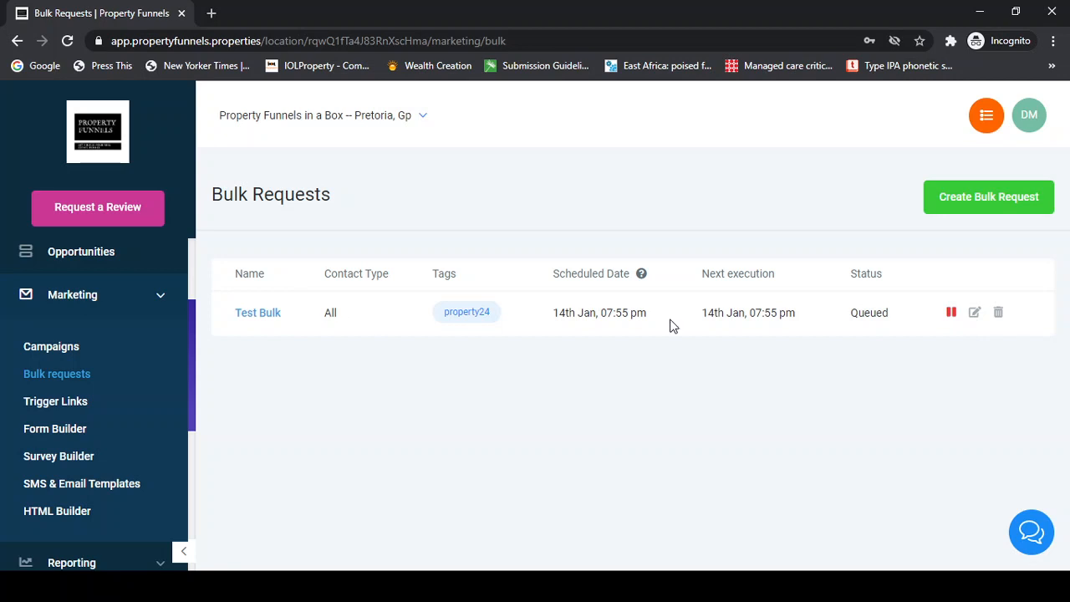
pyautogui.click(999, 316)
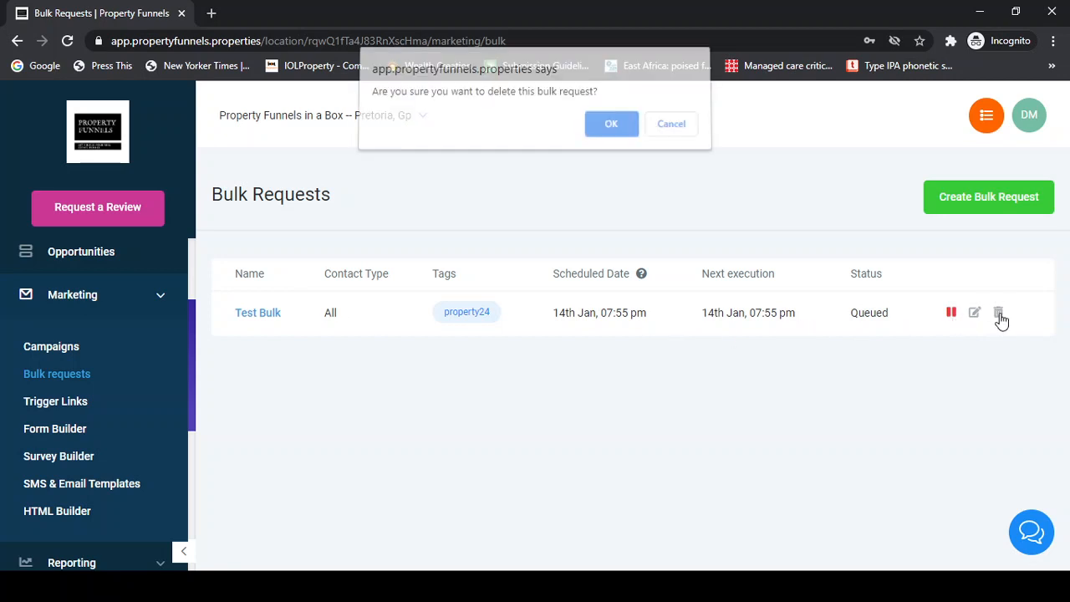
pyautogui.click(598, 131)
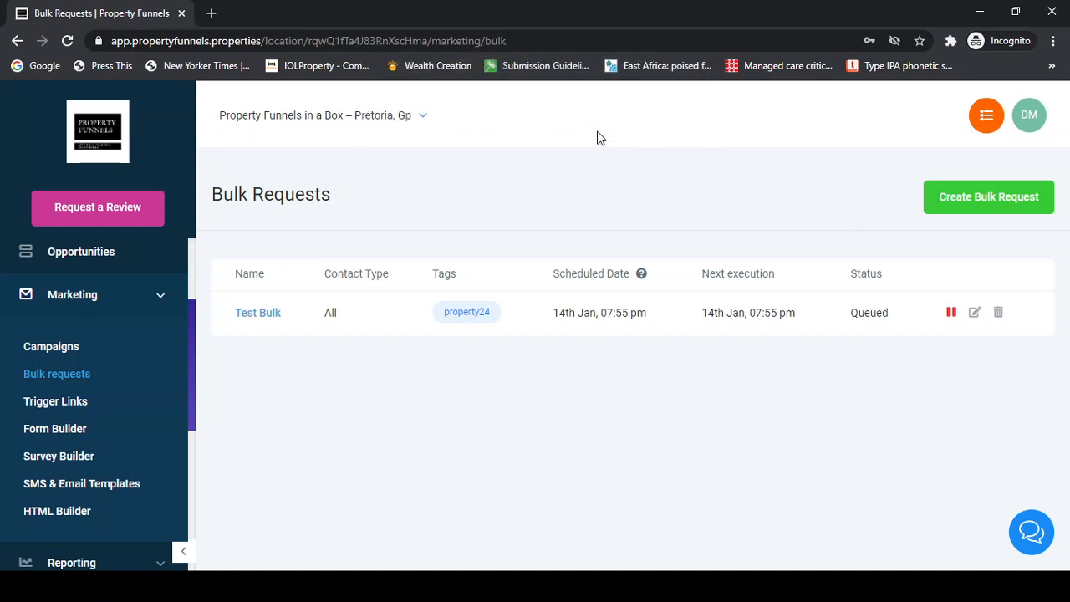
# View the Trigger Links page and the Form Builder's list of forms.
pyautogui.click(67, 408)
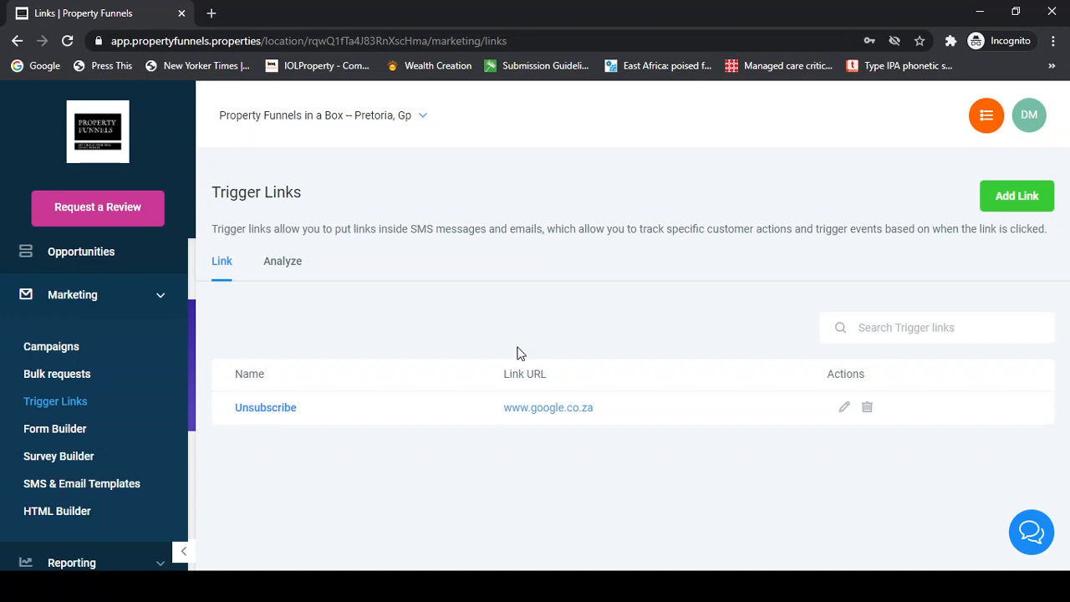
pyautogui.click(61, 429)
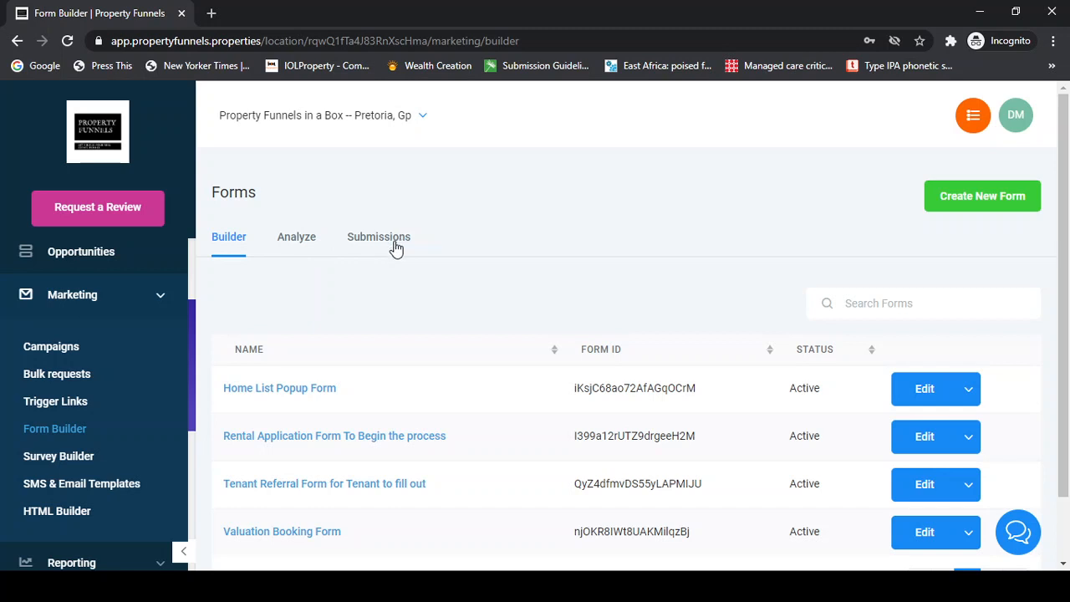
pyautogui.scroll(-1, 356, 311)
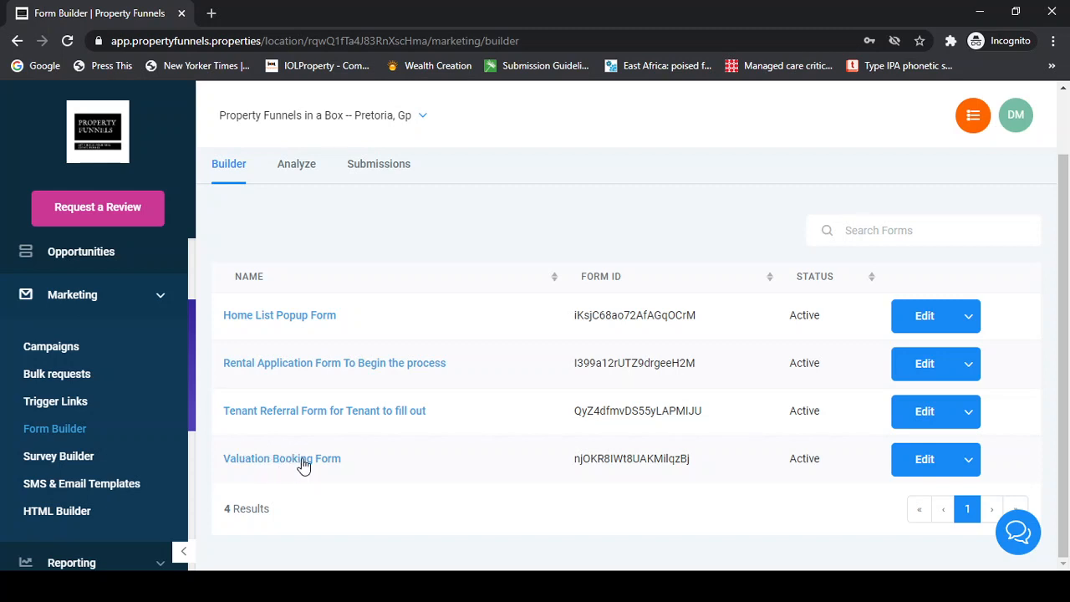
# Check the submissions for all forms, and open the Survey Builder's list of surveys.
pyautogui.click(373, 167)
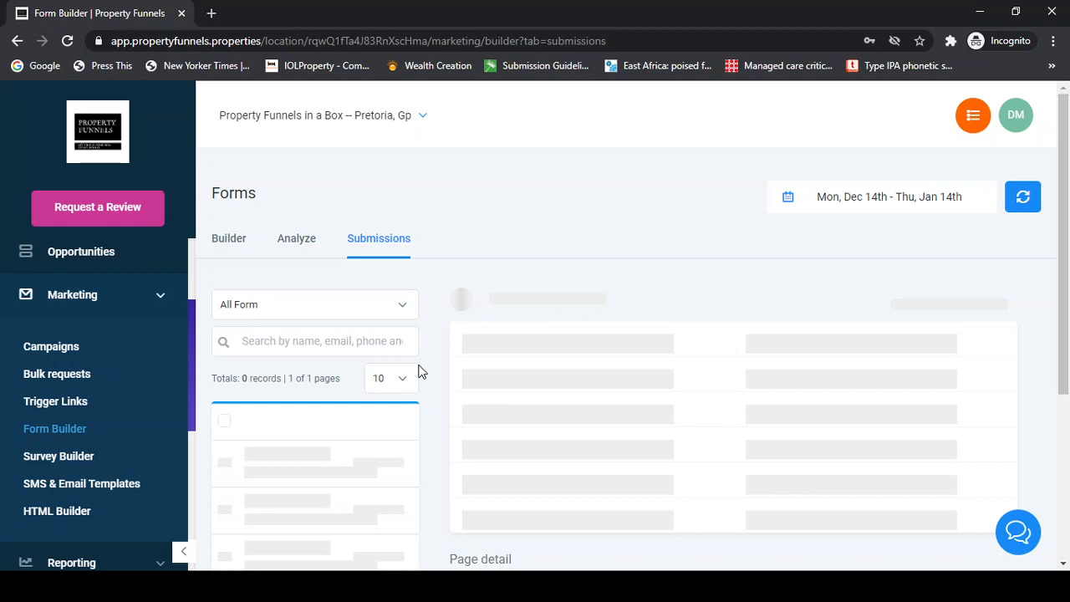
pyautogui.scroll(-1, 443, 367)
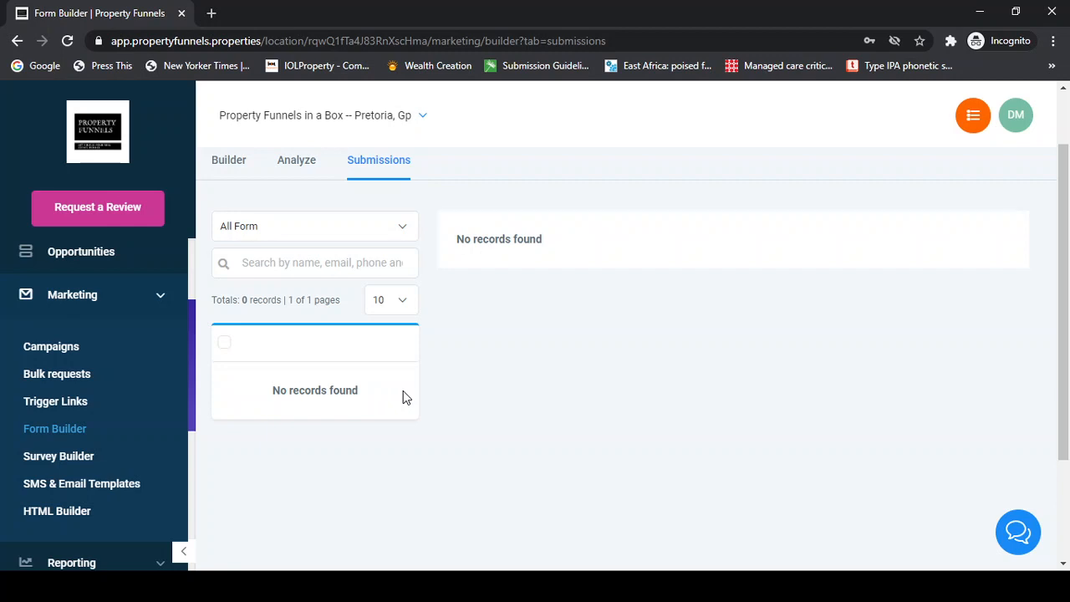
pyautogui.click(224, 342)
pyautogui.click(92, 456)
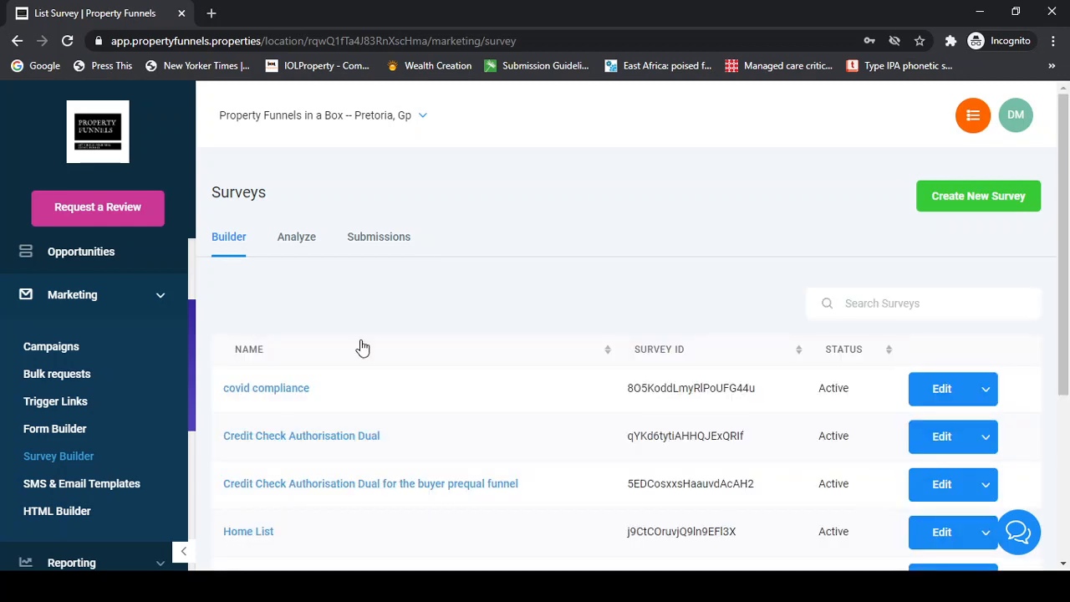
# Look through the Survey Builder's list of surveys, and check the submissions for all surveys.
pyautogui.scroll(-1, 362, 348)
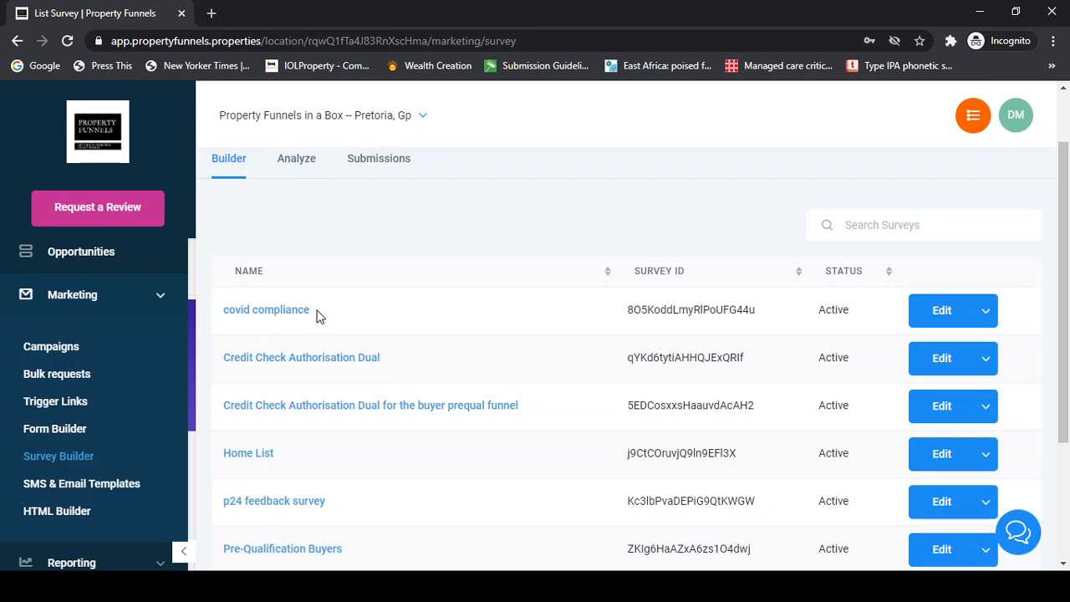
pyautogui.scroll(-1, 316, 316)
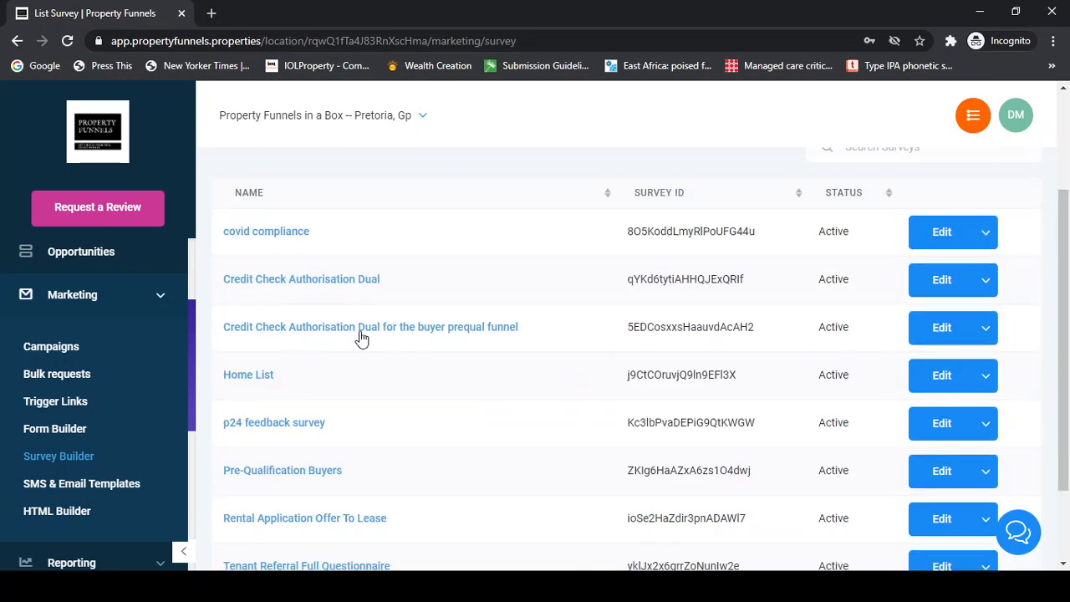
pyautogui.scroll(-1, 375, 334)
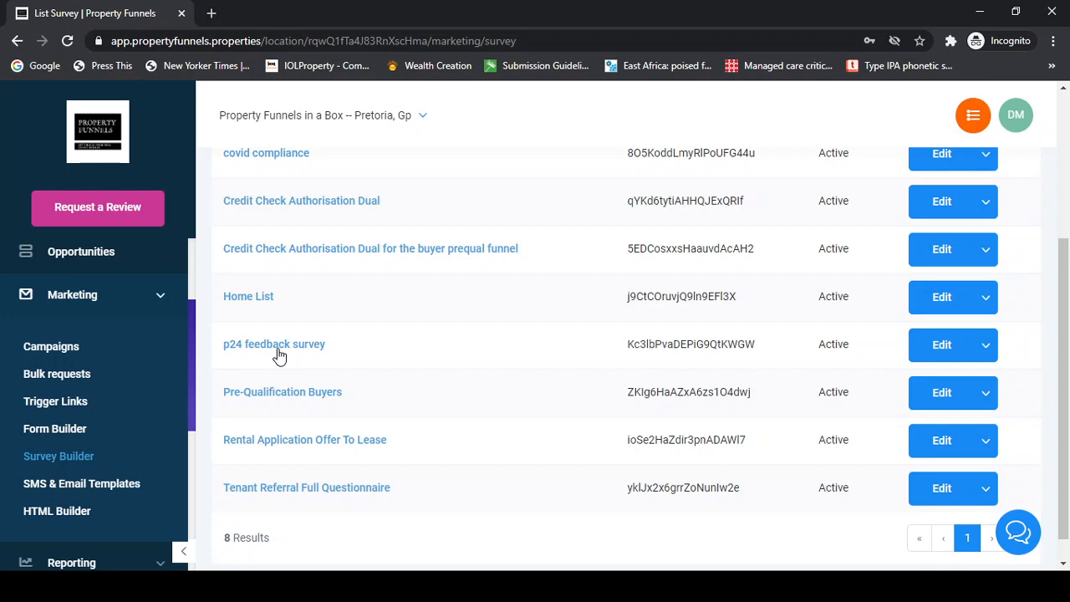
pyautogui.scroll(-1, 279, 355)
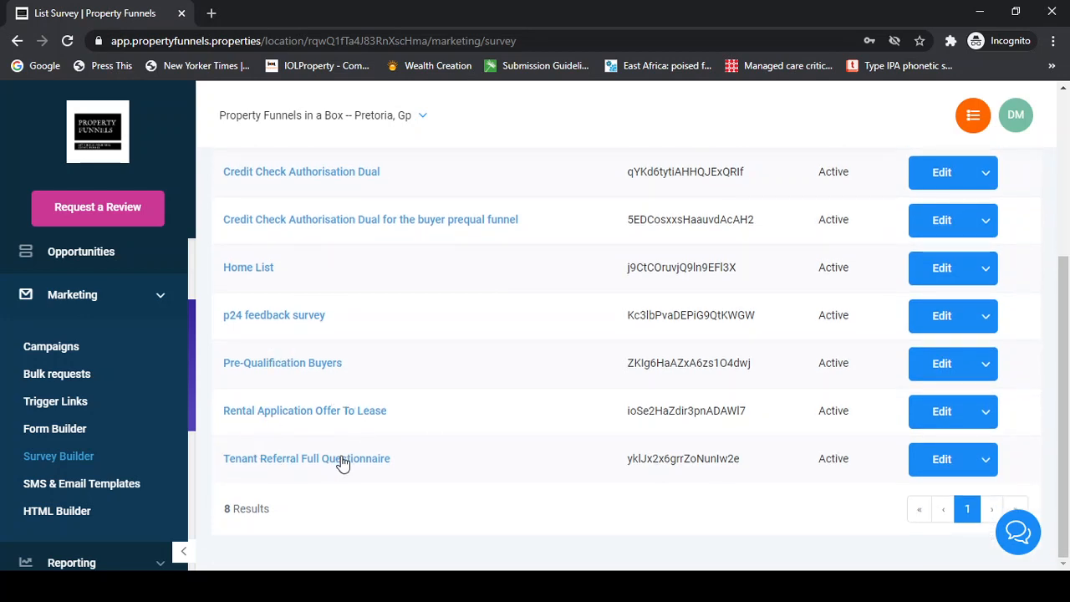
pyautogui.scroll(3, 341, 464)
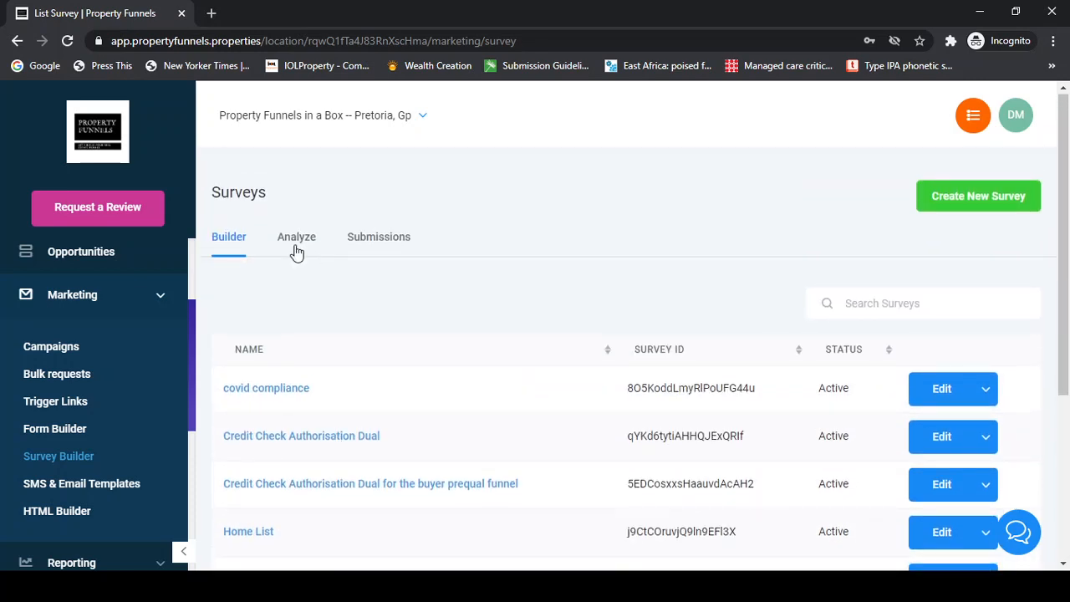
pyautogui.click(369, 244)
pyautogui.click(371, 242)
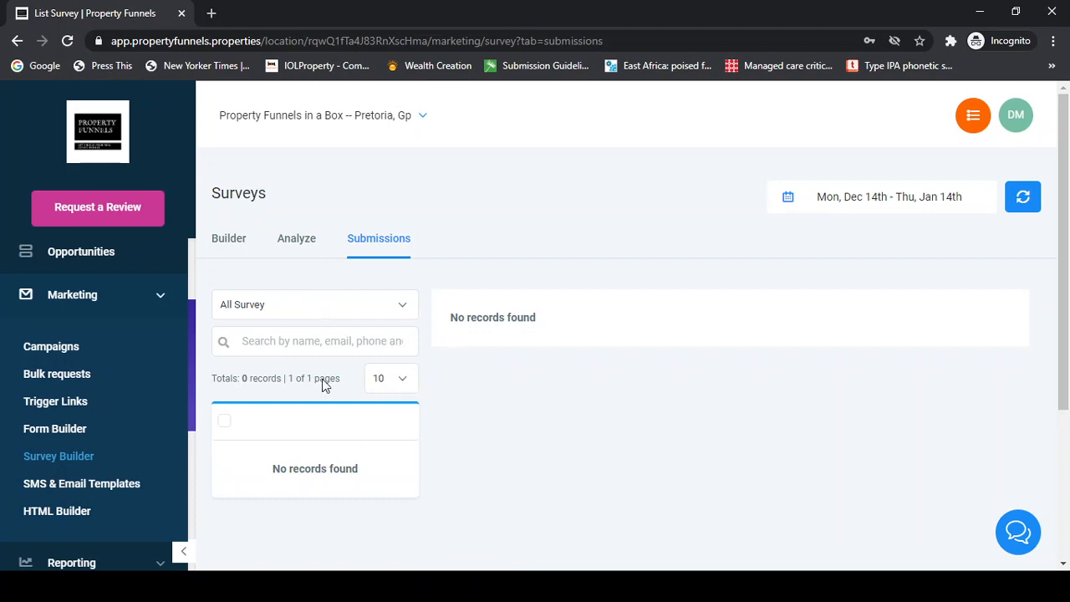
pyautogui.scroll(-1, 432, 393)
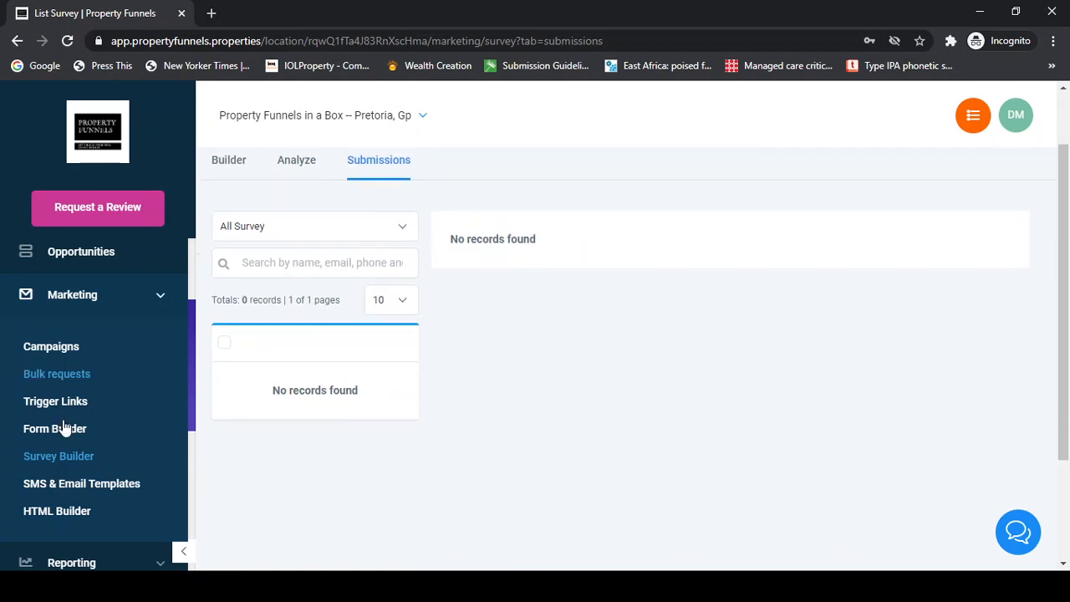
# Show the Reporting section's options, including Google Ads, Facebook Ads, Attribution Report, Call Reporting and Appointment Report.
pyautogui.scroll(-1, 83, 451)
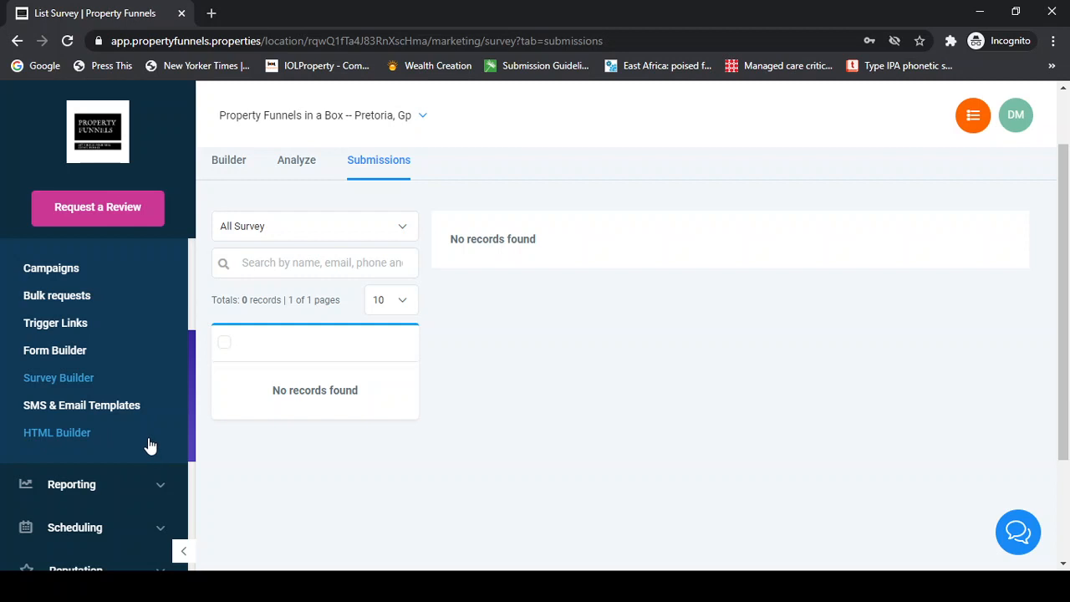
pyautogui.scroll(-1, 147, 445)
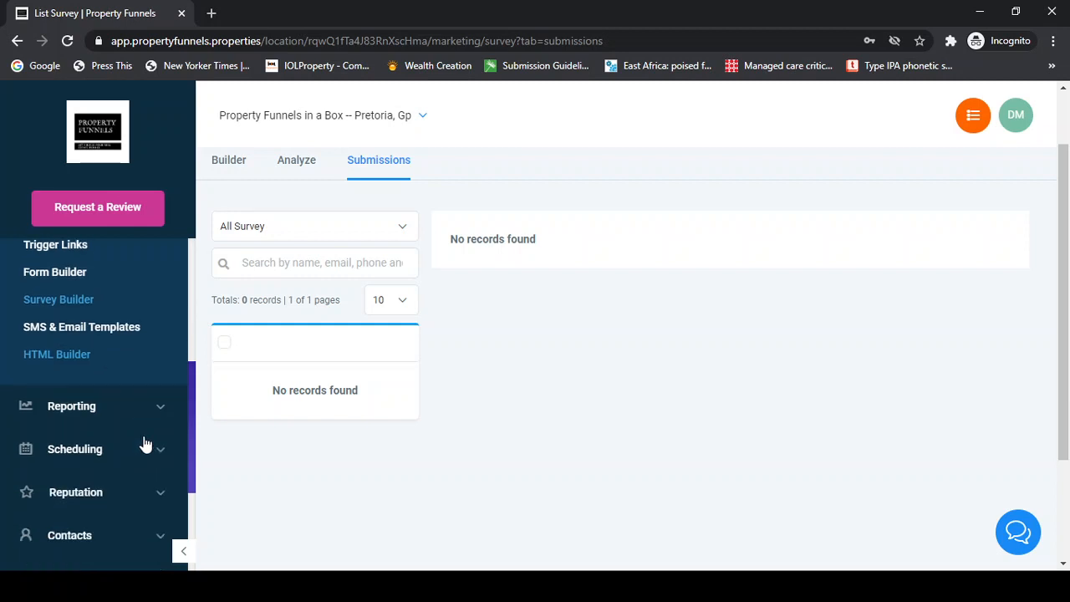
pyautogui.click(72, 407)
pyautogui.scroll(2, 72, 401)
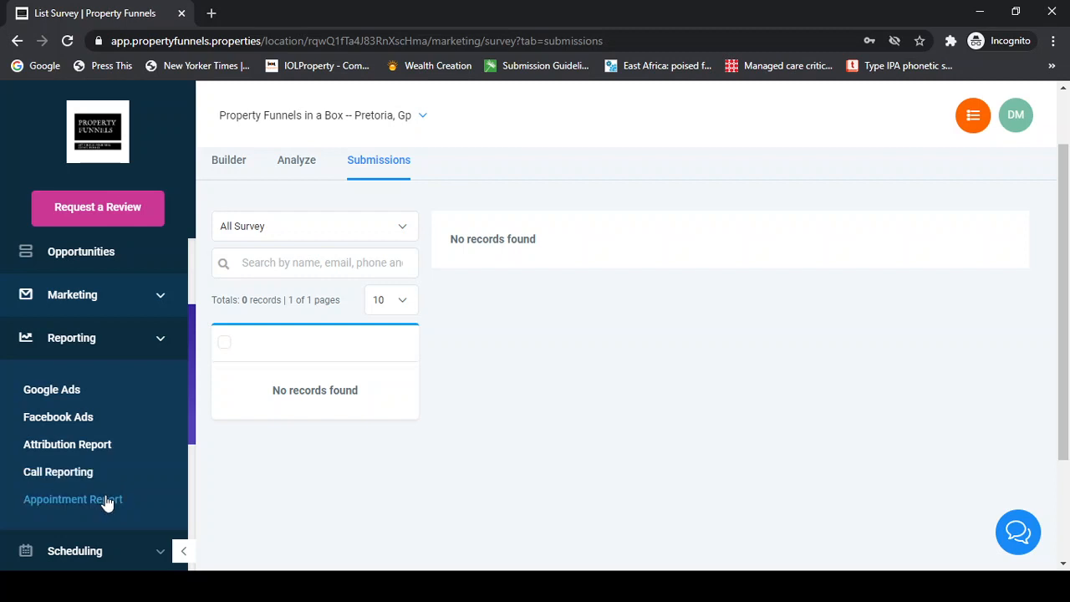
pyautogui.scroll(-1, 106, 502)
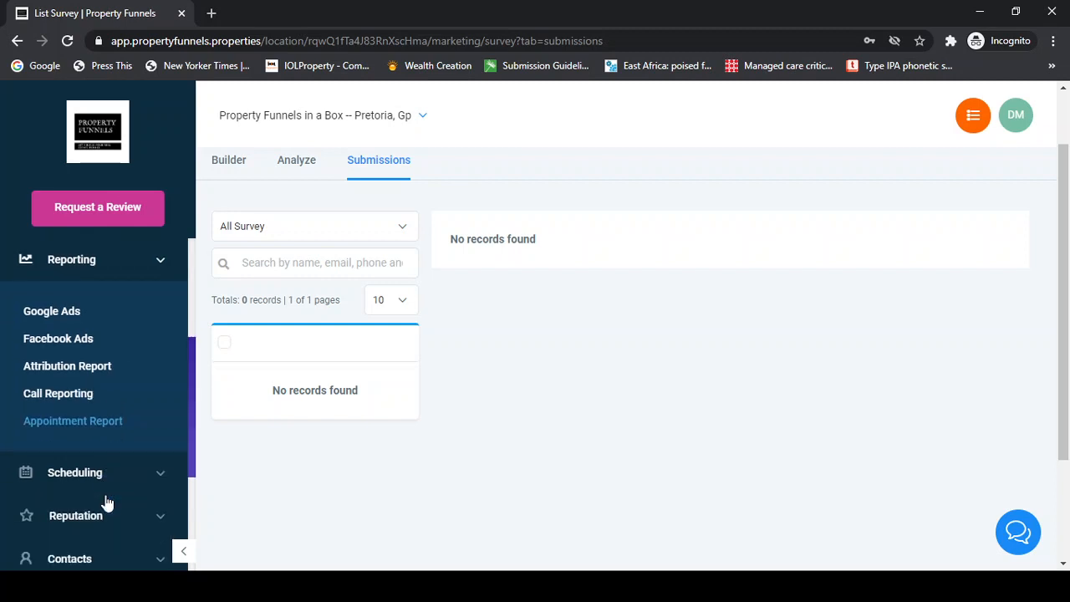
# Show the Scheduling section's options, and view the Reviews page in the Reputation section.
pyautogui.scroll(-1, 63, 401)
pyautogui.click(67, 404)
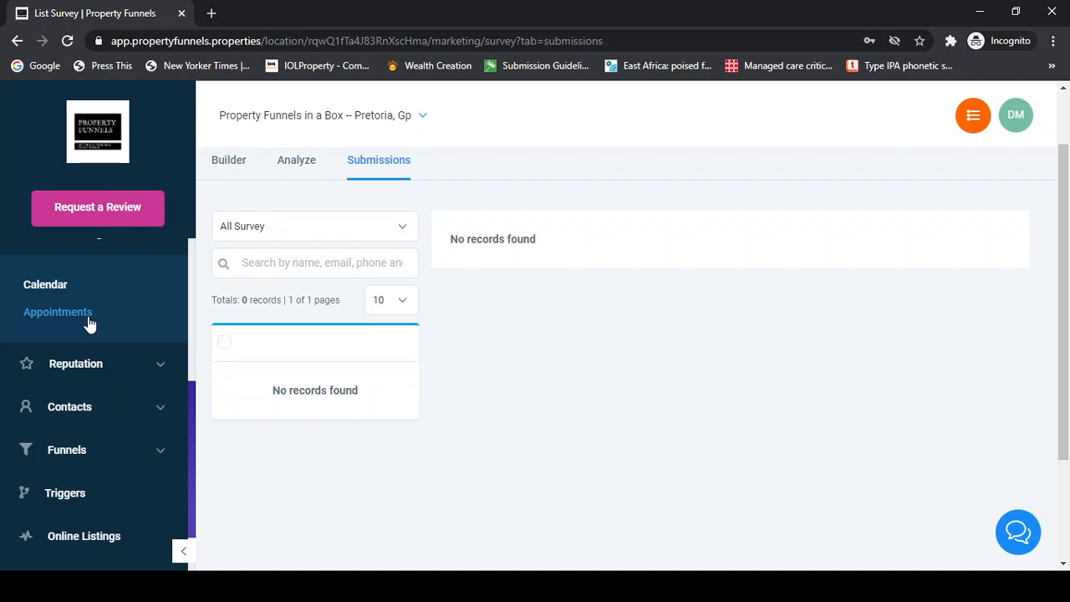
pyautogui.scroll(-1, 89, 322)
pyautogui.click(76, 298)
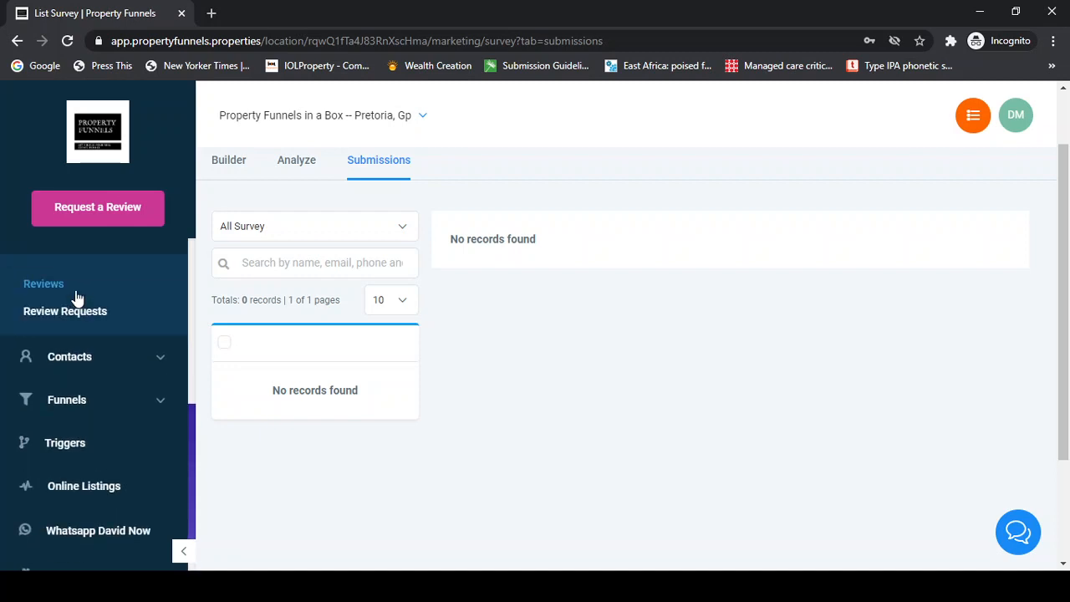
pyautogui.scroll(1, 42, 309)
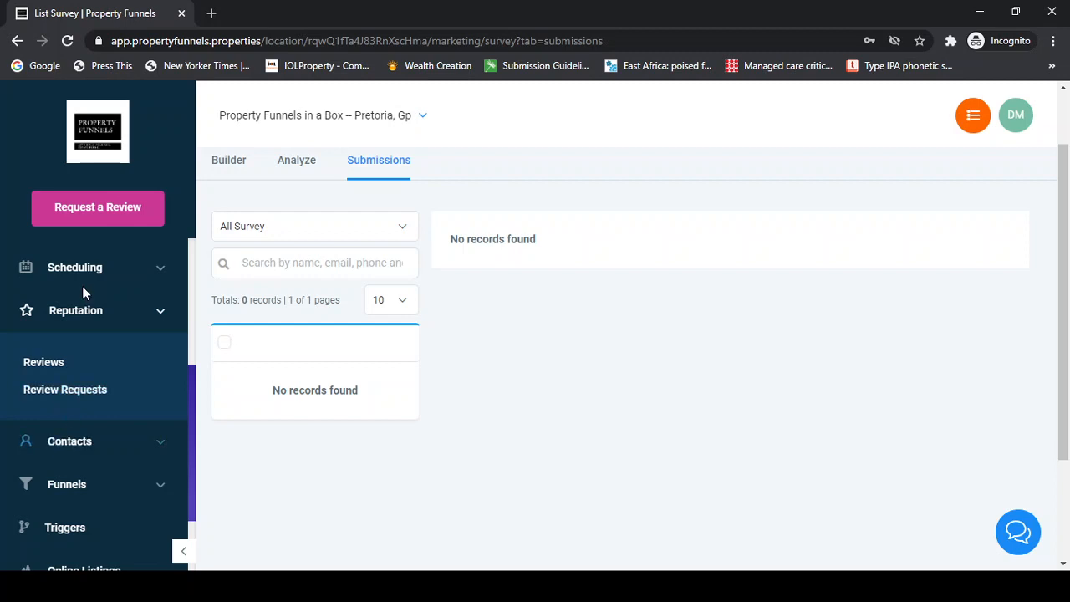
pyautogui.click(45, 363)
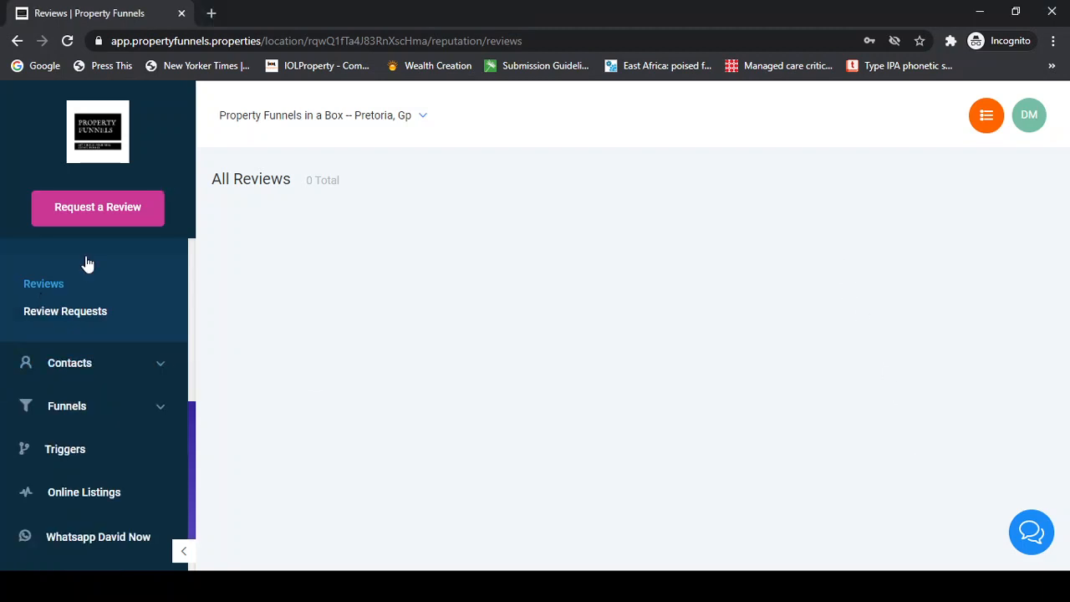
# View the Contacts / Smart lists page and check its Pipeline Change action.
pyautogui.click(73, 366)
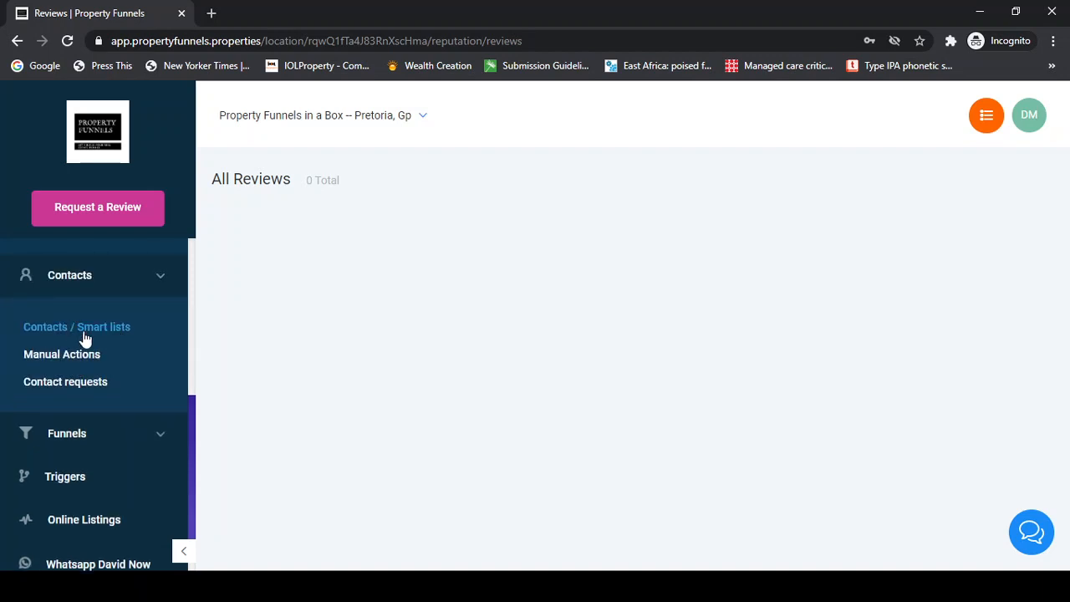
pyautogui.click(83, 339)
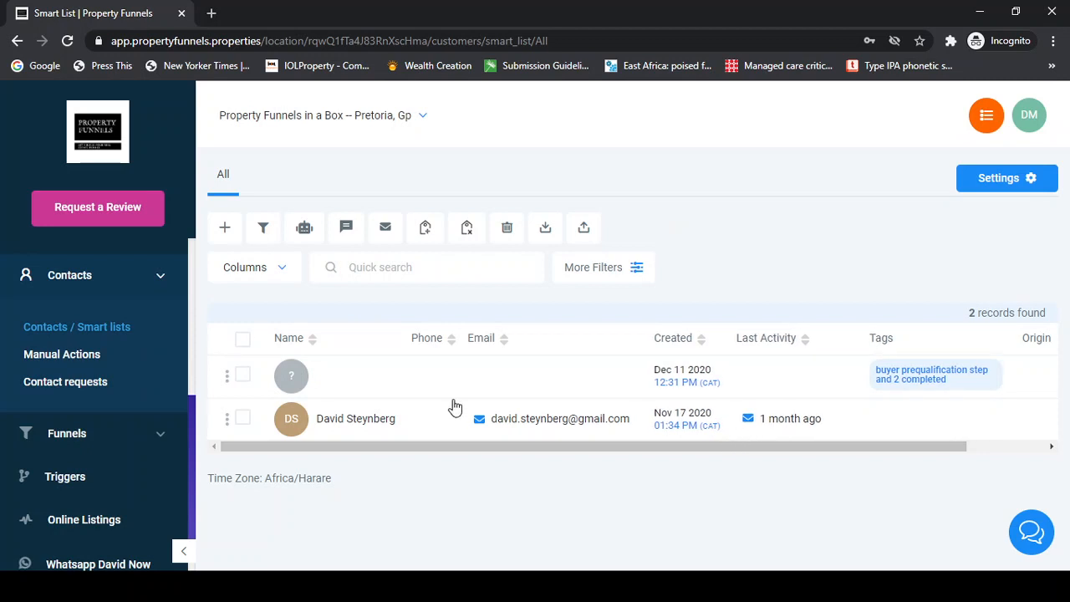
pyautogui.moveTo(510, 416)
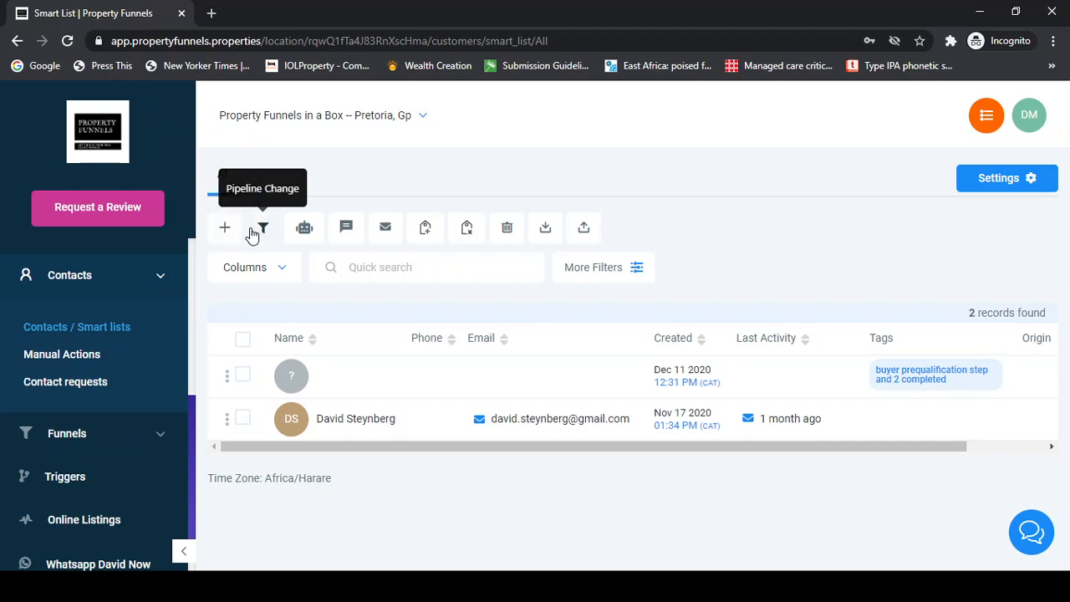
pyautogui.scroll(5, 142, 305)
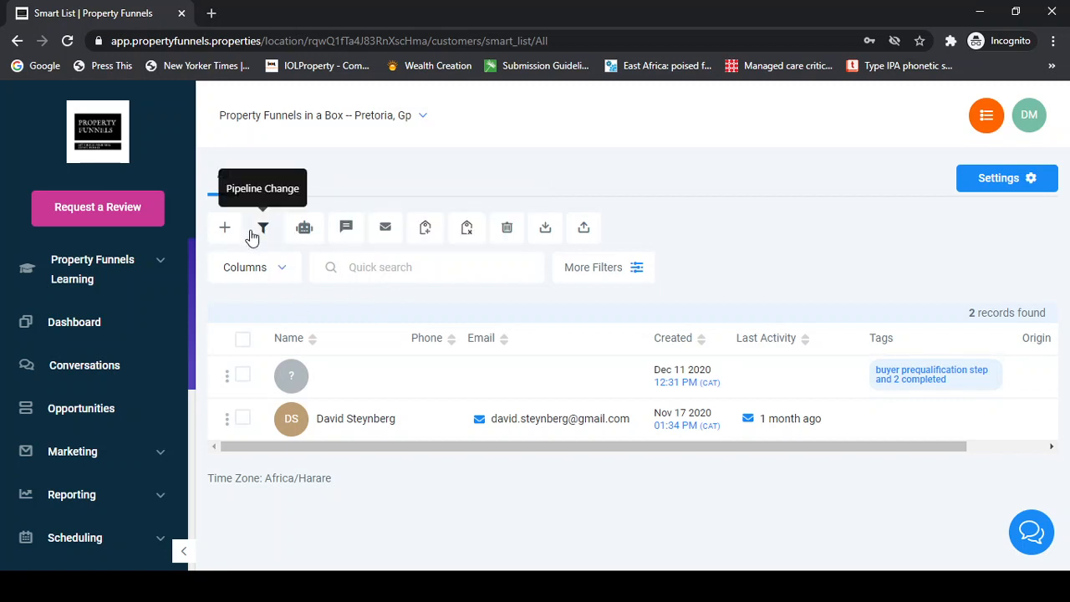
# Select all contacts in the smart list, and show the Marketing section's options.
pyautogui.click(243, 338)
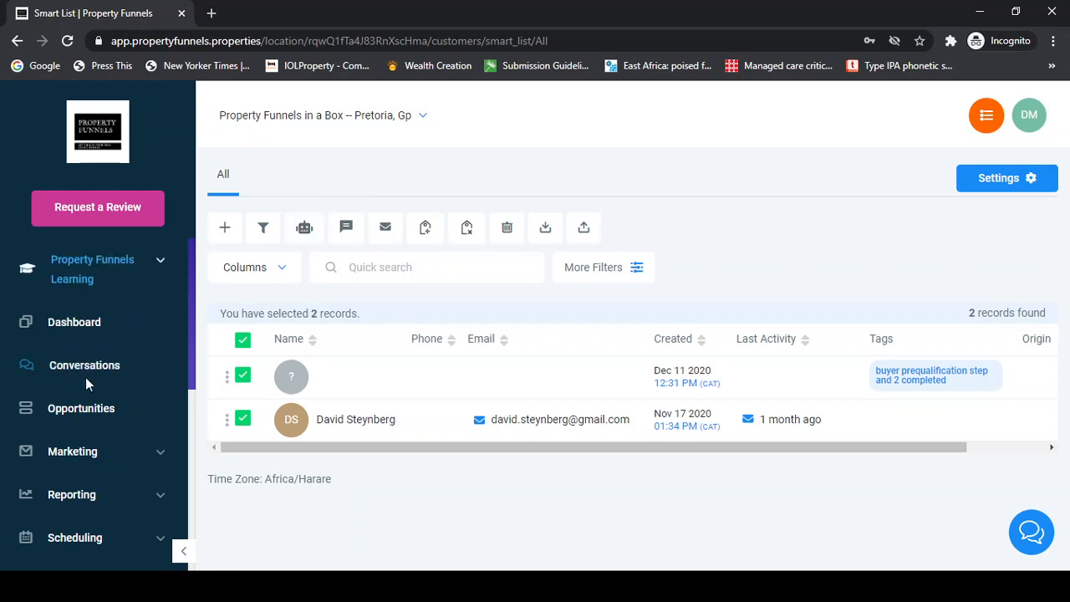
pyautogui.scroll(-2, 84, 422)
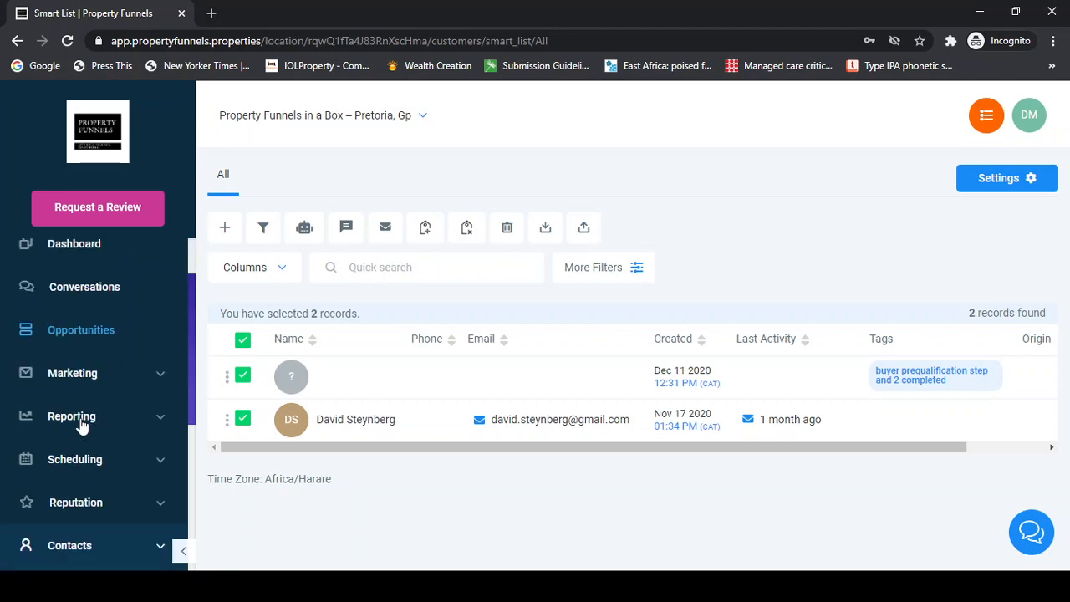
pyautogui.click(71, 386)
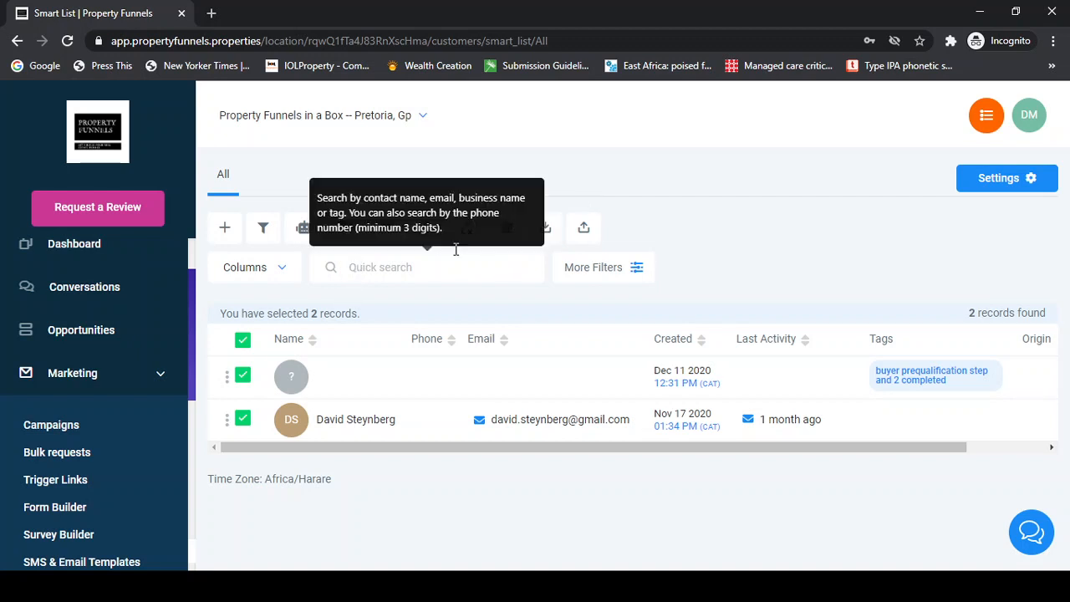
# Add a Tag filter to the contacts in the smart list.
pyautogui.click(618, 274)
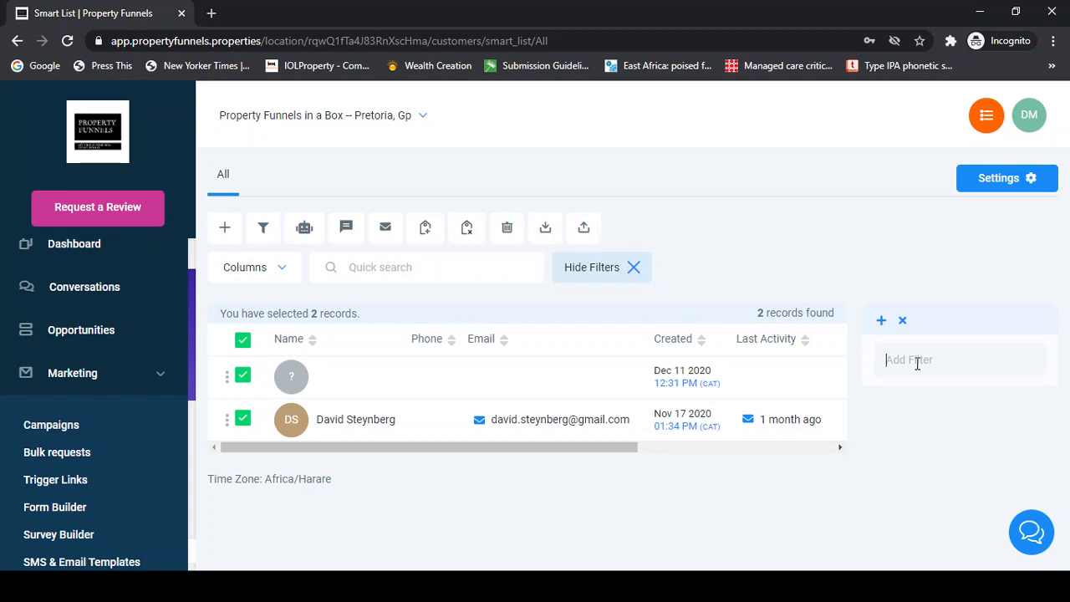
pyautogui.write('tag')
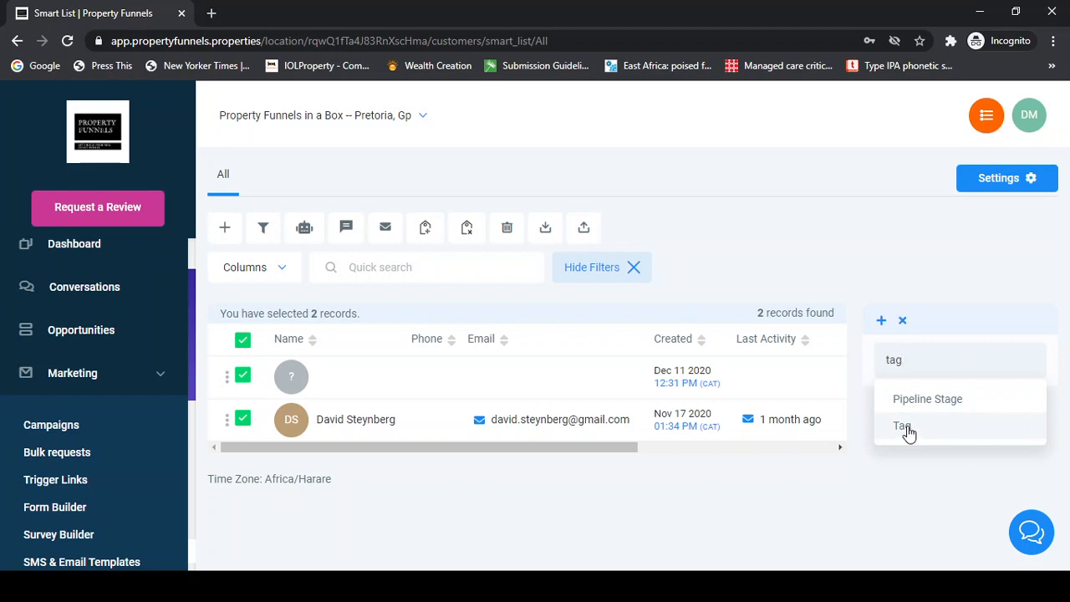
pyautogui.click(908, 428)
pyautogui.scroll(-2, 905, 425)
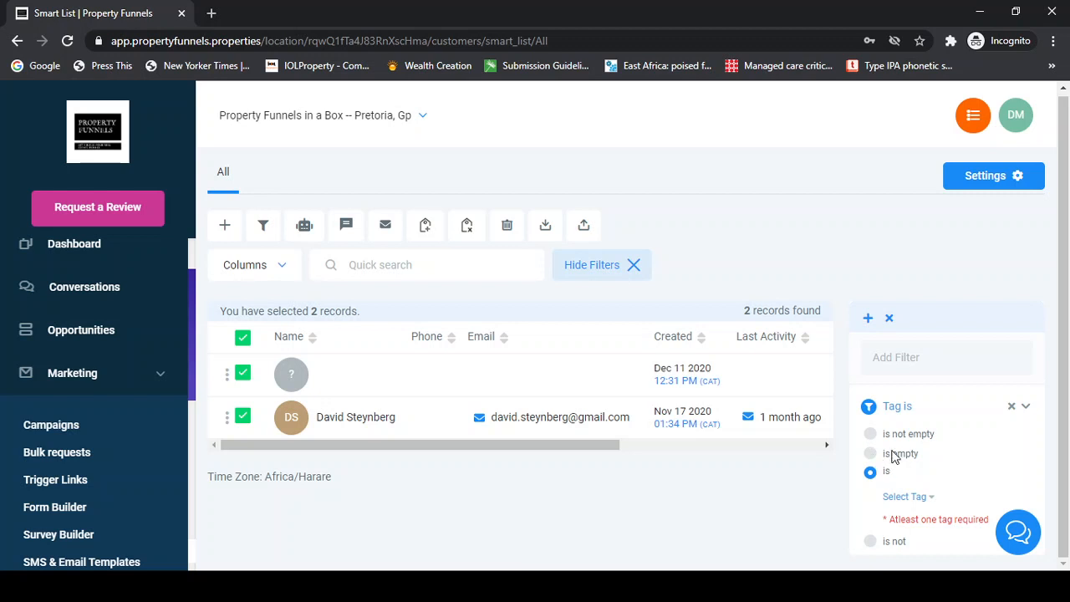
# Check the tags available for the Tag filter, and set its condition to "is not" before hiding the filters.
pyautogui.click(910, 496)
pyautogui.scroll(-1, 928, 501)
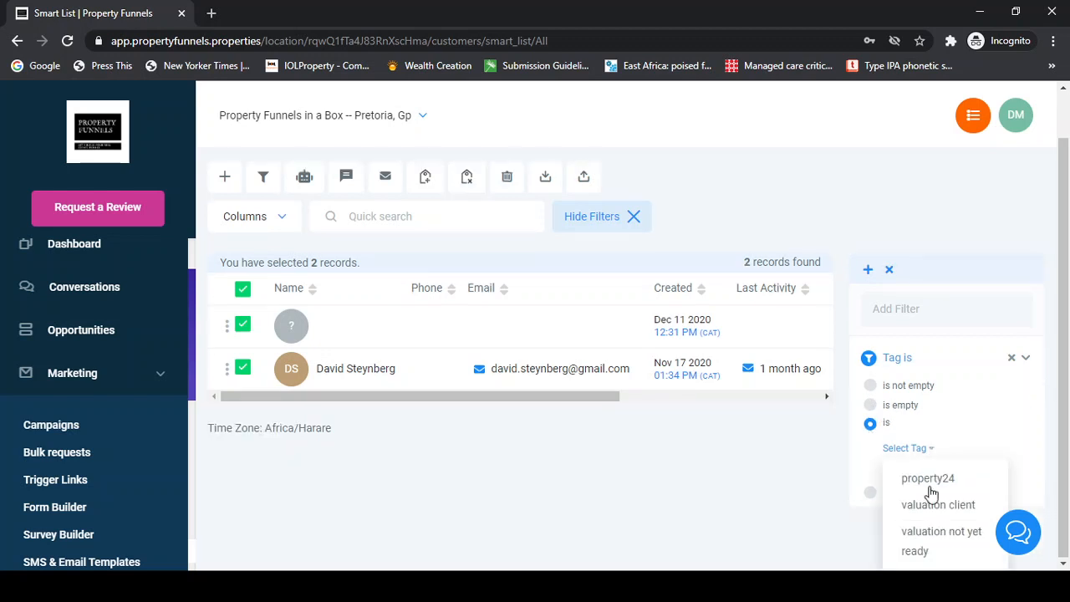
pyautogui.click(911, 448)
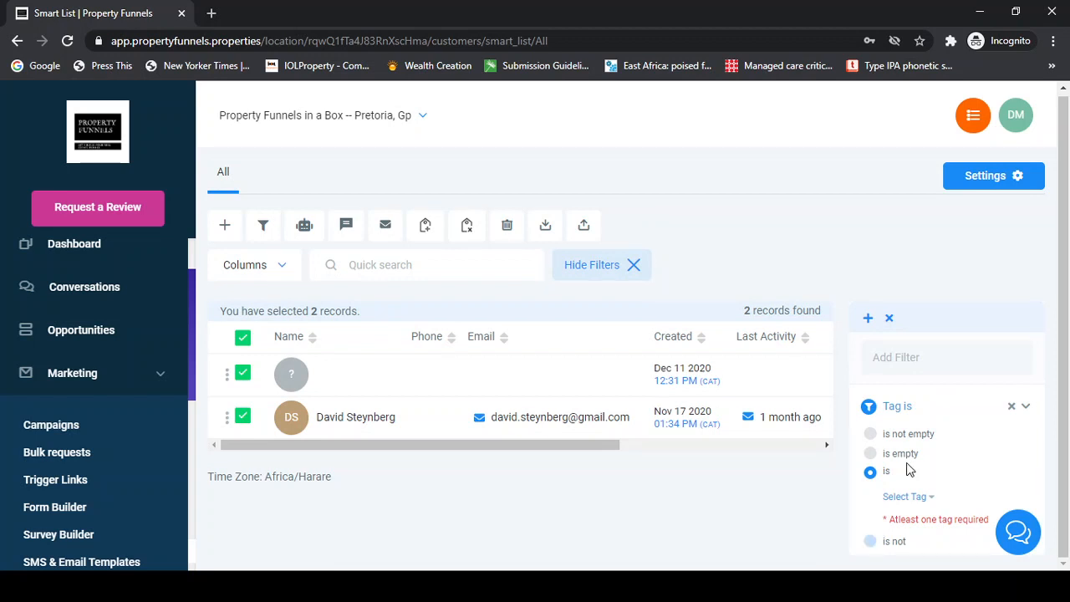
pyautogui.click(896, 539)
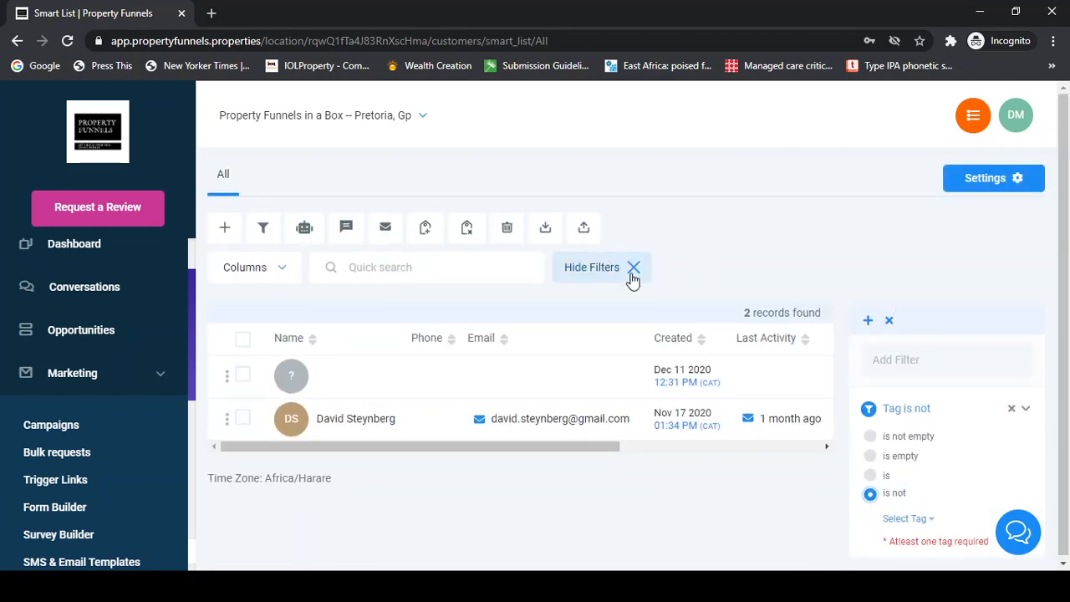
pyautogui.click(632, 269)
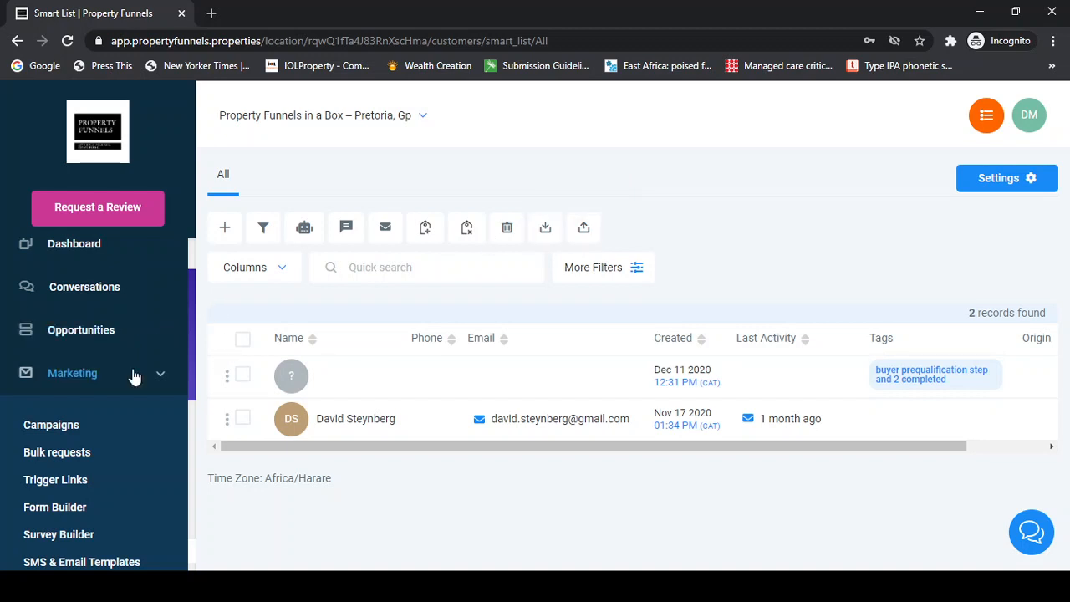
# Show the Contacts section's options, including Smart lists, Manual Actions and Contact requests.
pyautogui.scroll(-5, 136, 377)
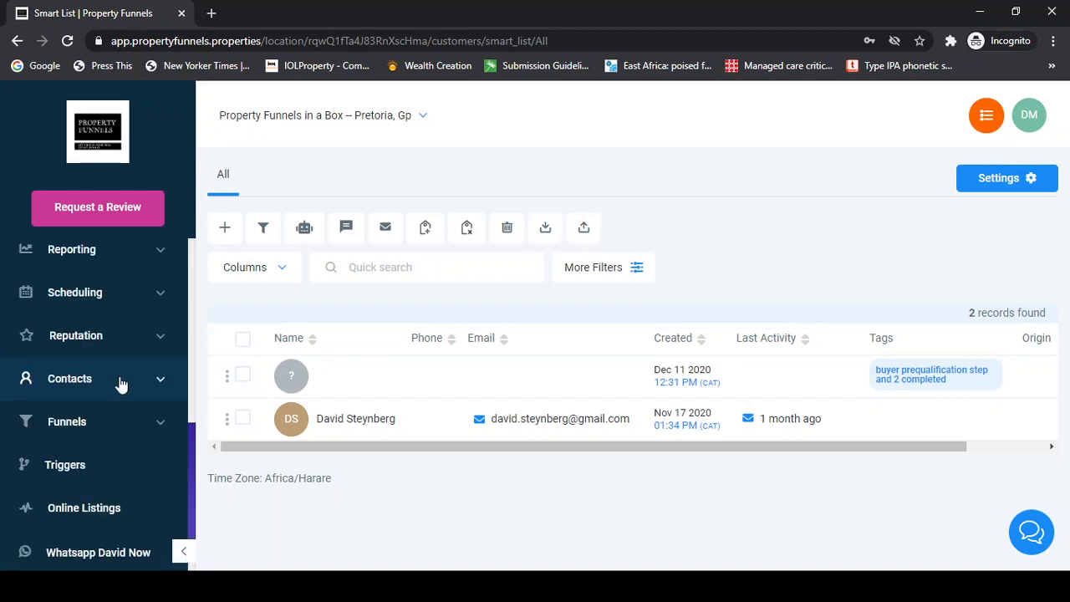
pyautogui.click(122, 382)
pyautogui.scroll(-1, 72, 399)
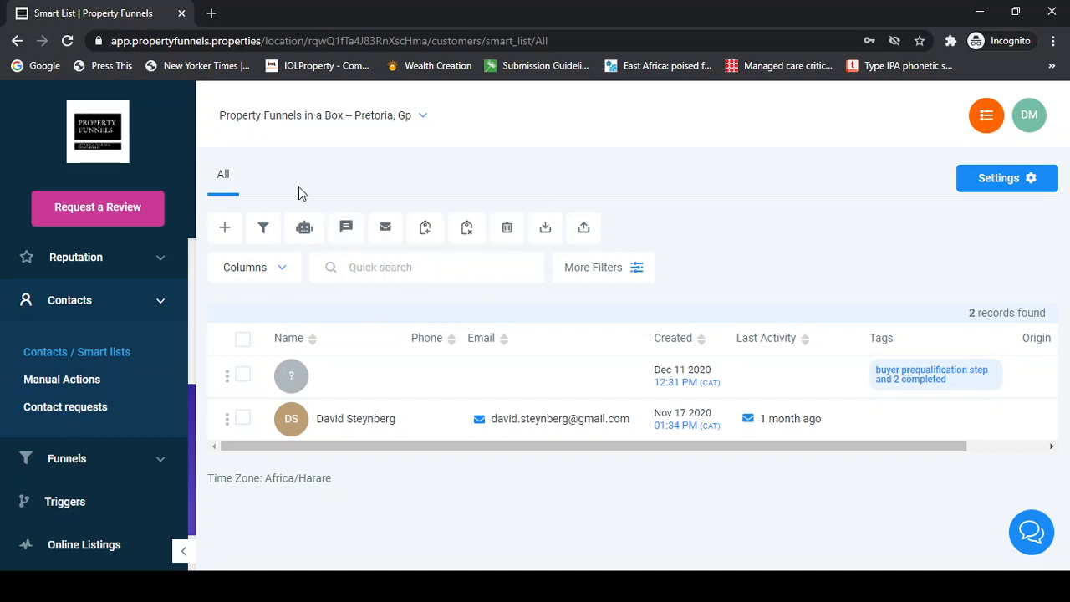
# Open the Funnels page and look through its full list of funnels.
pyautogui.click(79, 460)
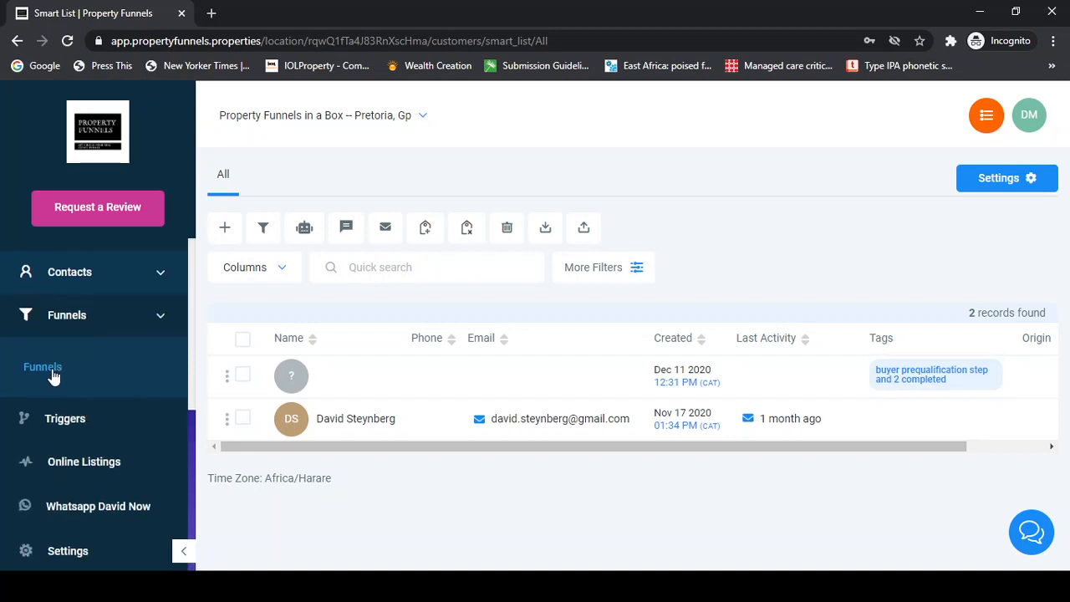
pyautogui.click(49, 369)
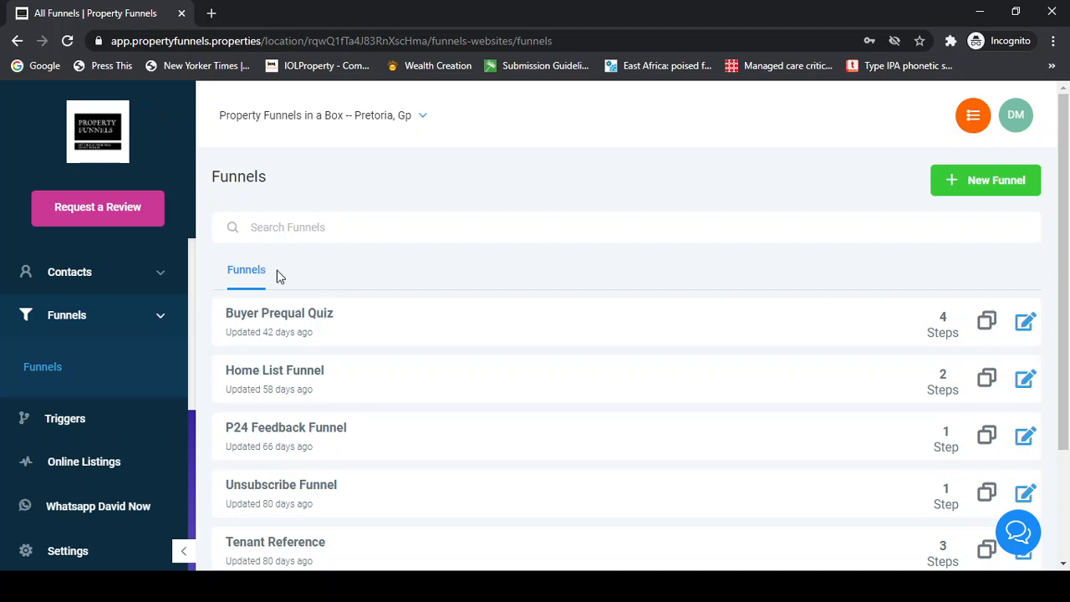
pyautogui.scroll(-1, 339, 289)
pyautogui.scroll(-1, 305, 336)
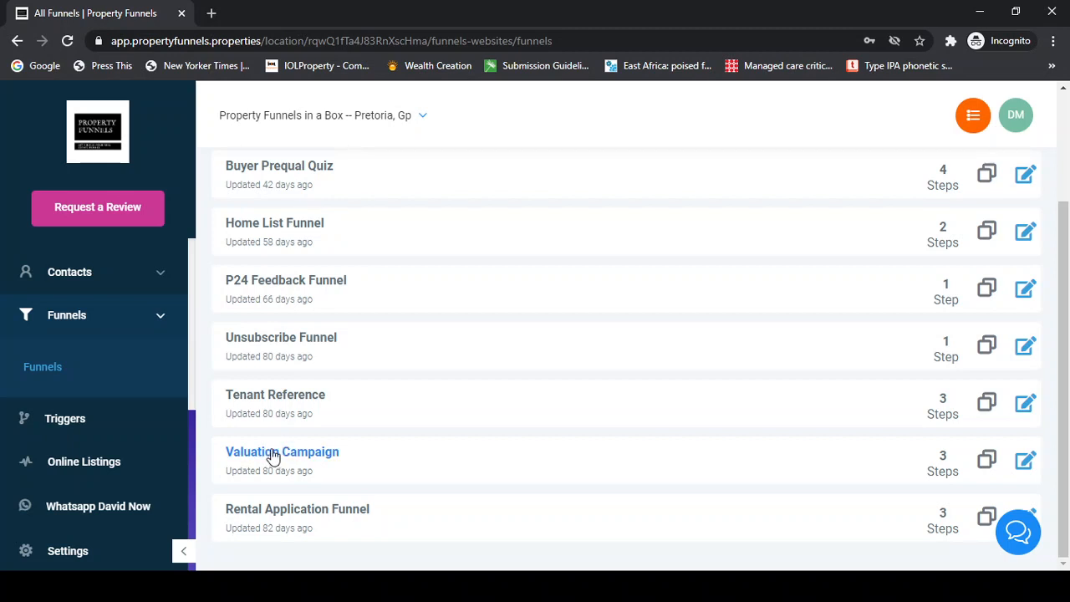
pyautogui.scroll(3, 291, 410)
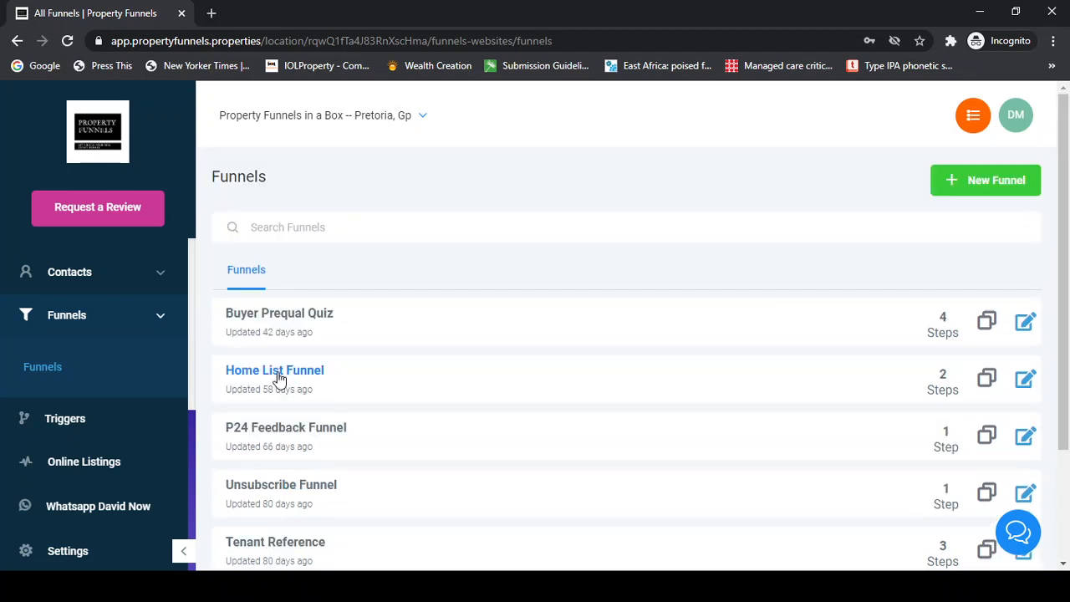
# Open the Buyer Prequal Quiz funnel and review its settings, including the domain choices, path, favicon URL and tracking code fields.
pyautogui.click(269, 320)
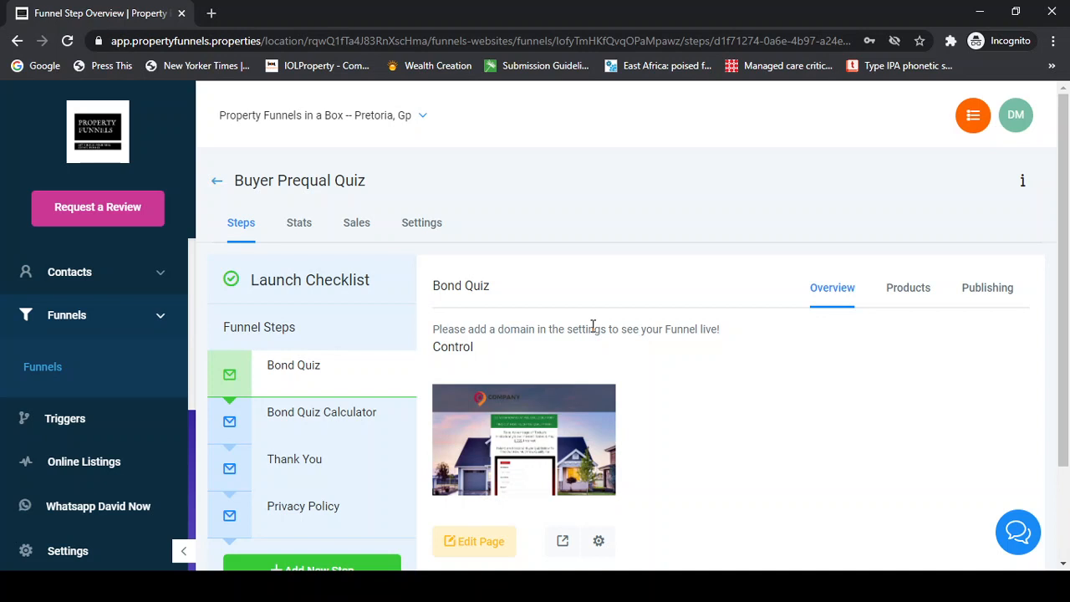
pyautogui.click(416, 229)
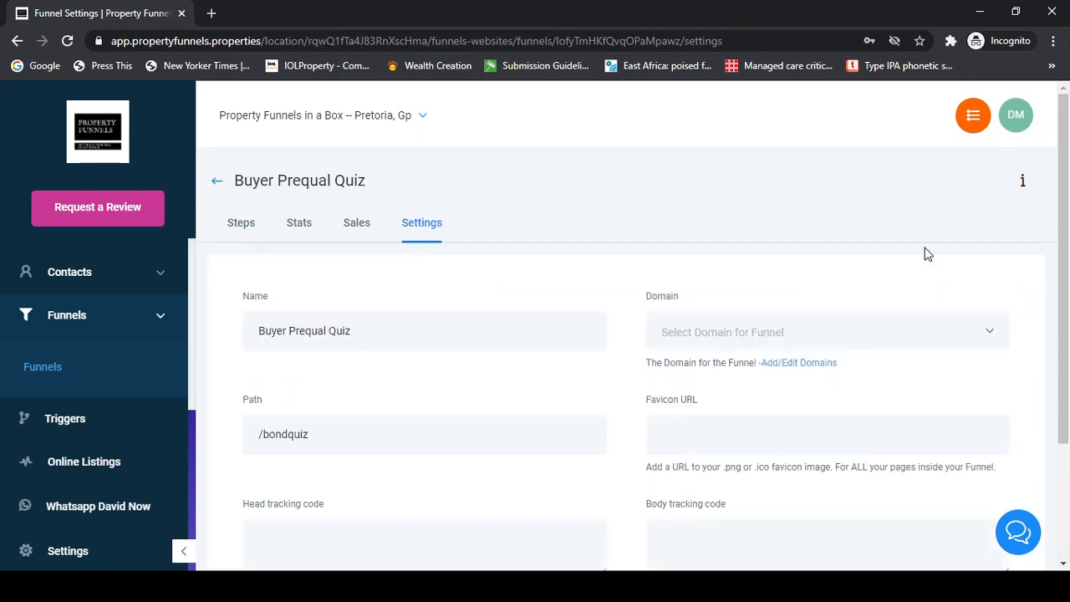
pyautogui.click(721, 335)
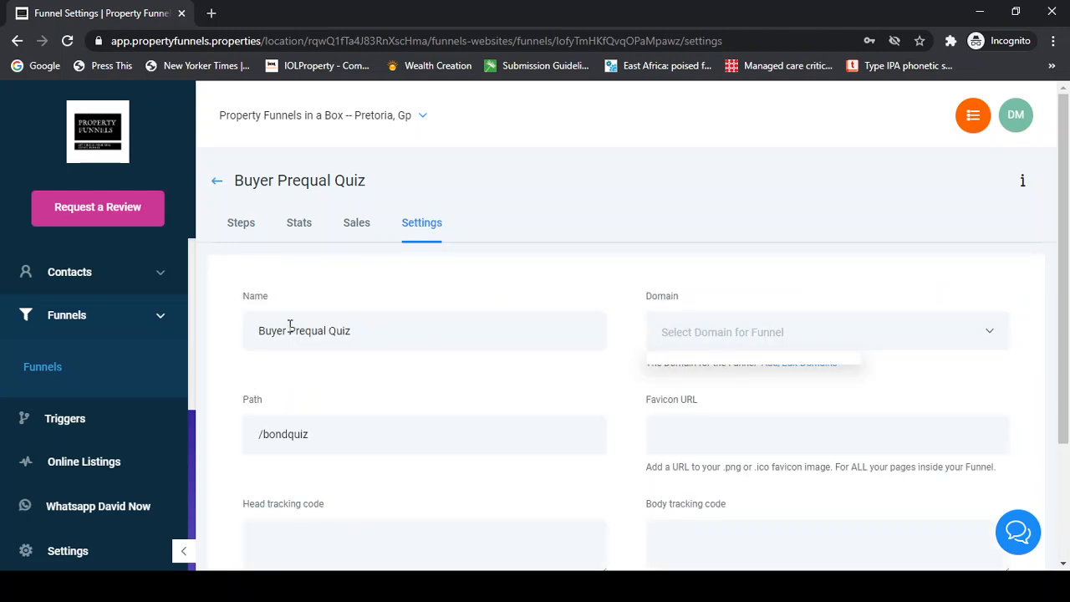
pyautogui.scroll(-1, 278, 431)
pyautogui.scroll(-1, 278, 431)
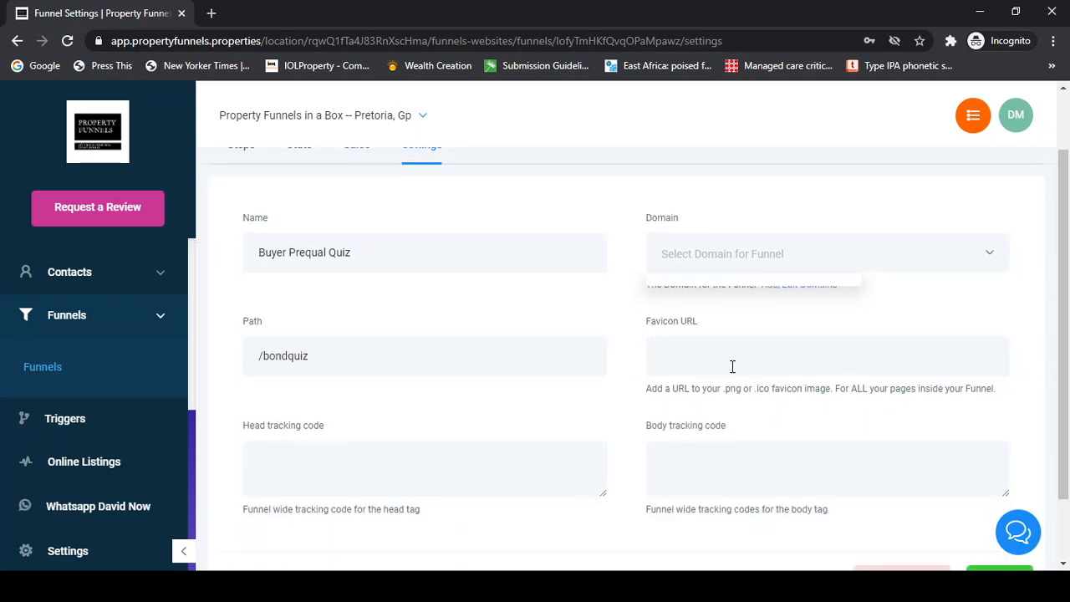
pyautogui.scroll(1, 443, 364)
pyautogui.scroll(1, 449, 366)
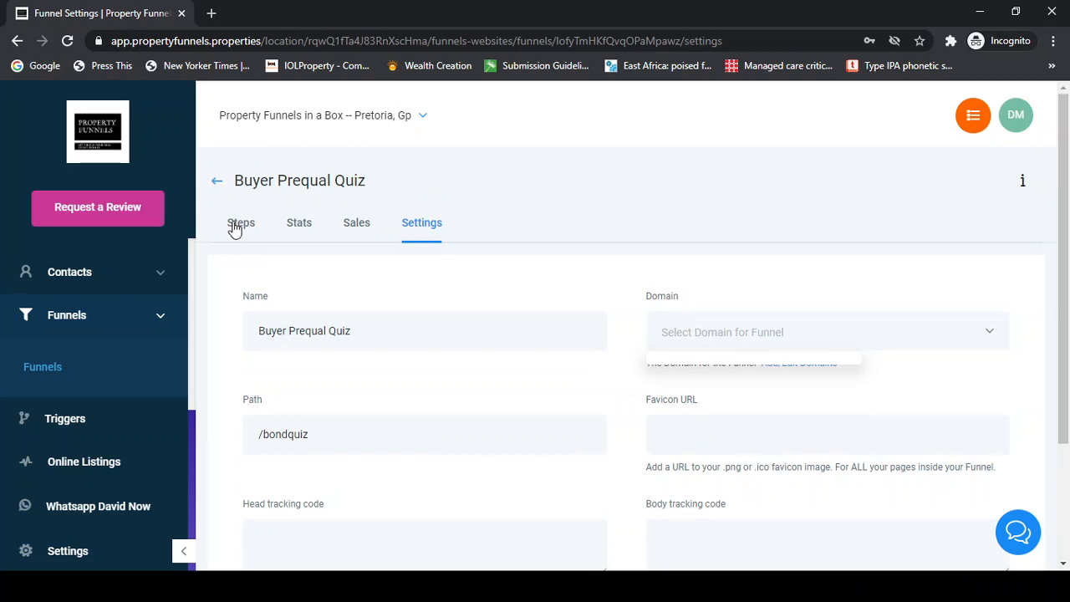
# Return to the funnel's steps, preview the Bond Quiz page and look through it from header to footer.
pyautogui.click(238, 225)
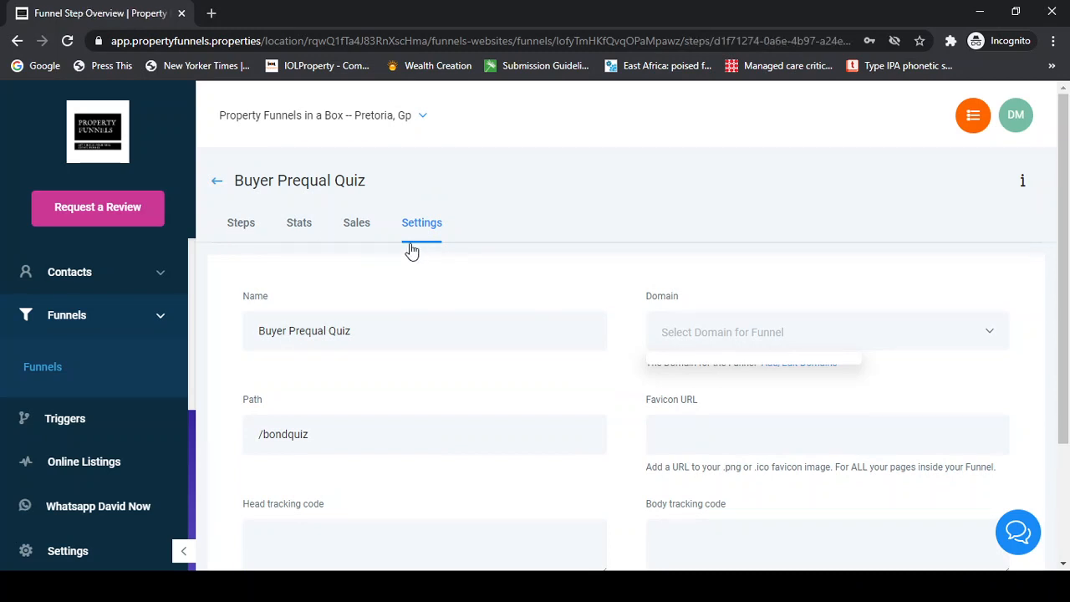
pyautogui.scroll(-1, 334, 339)
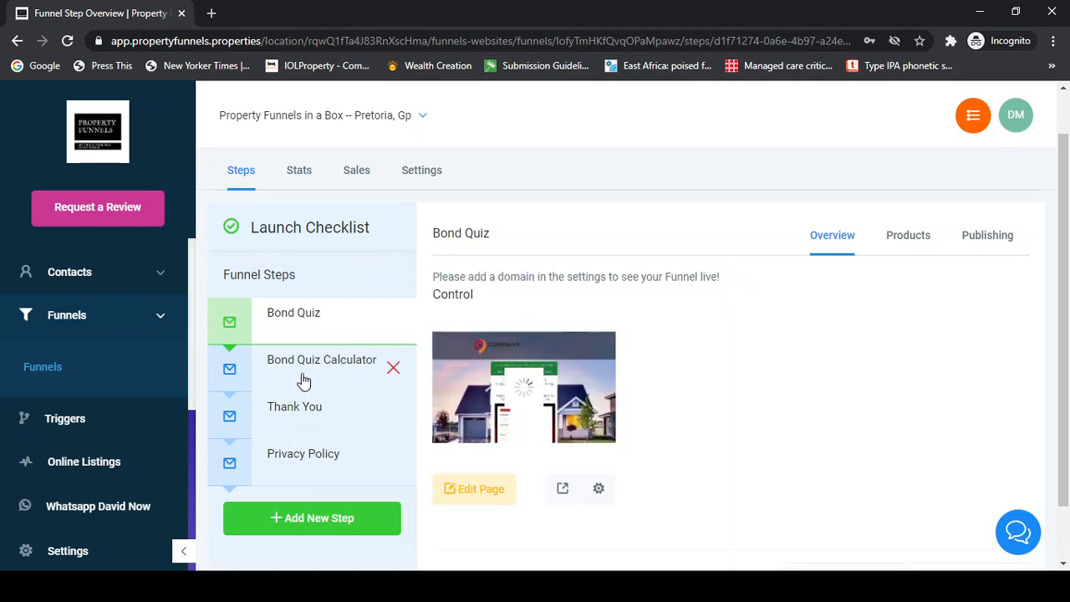
pyautogui.click(562, 491)
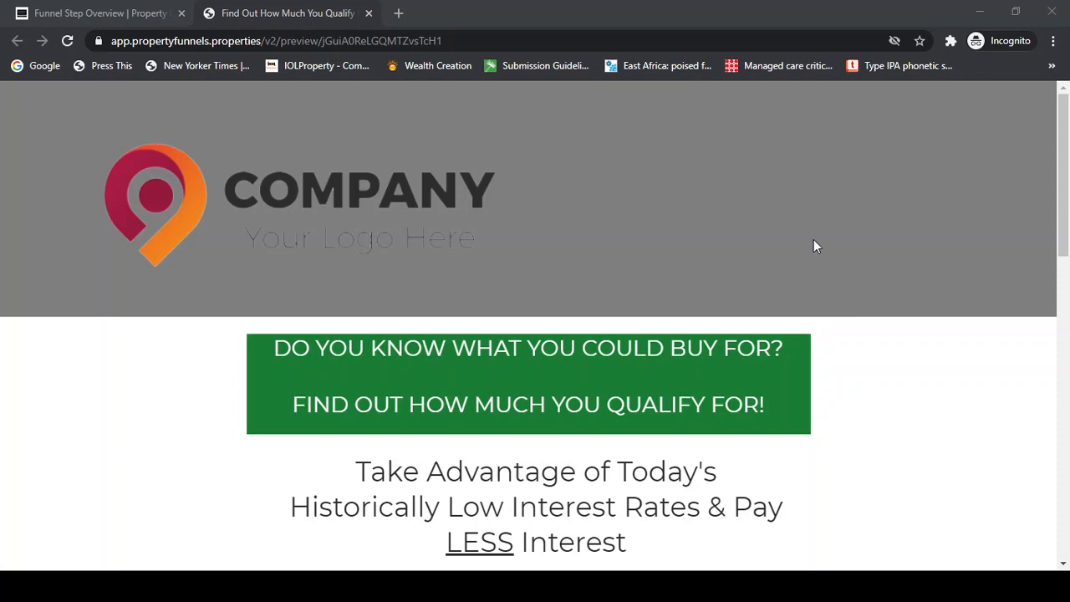
pyautogui.scroll(-5, 484, 259)
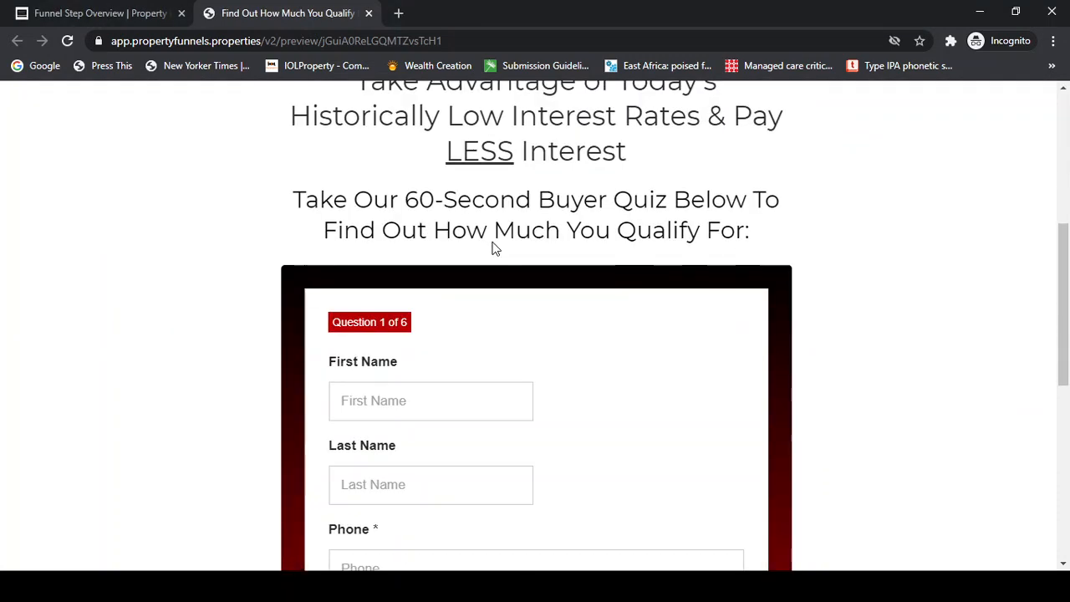
pyautogui.scroll(-2, 493, 248)
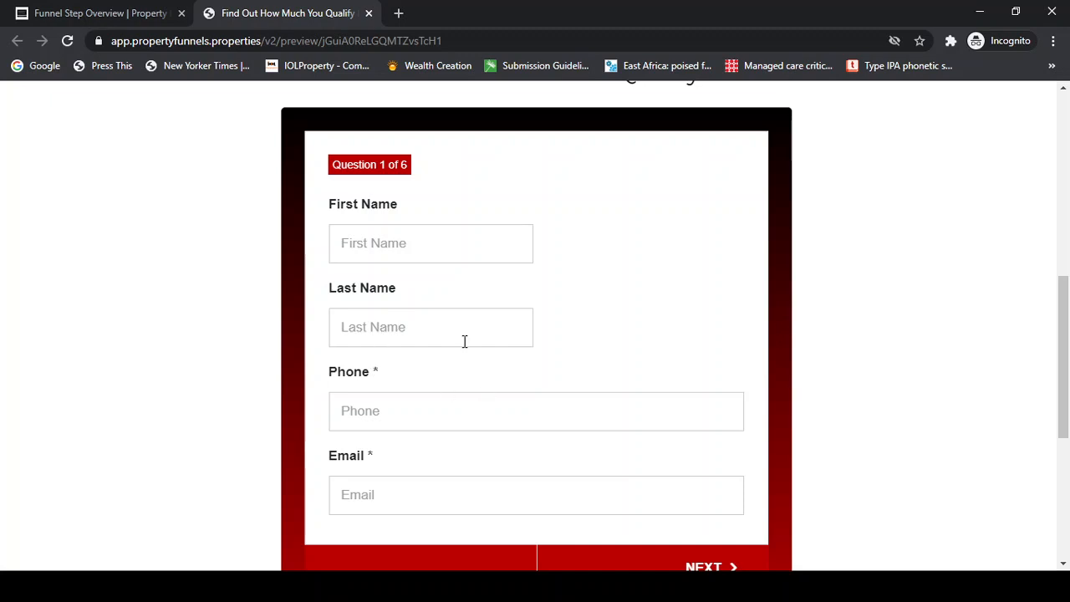
pyautogui.scroll(-4, 512, 310)
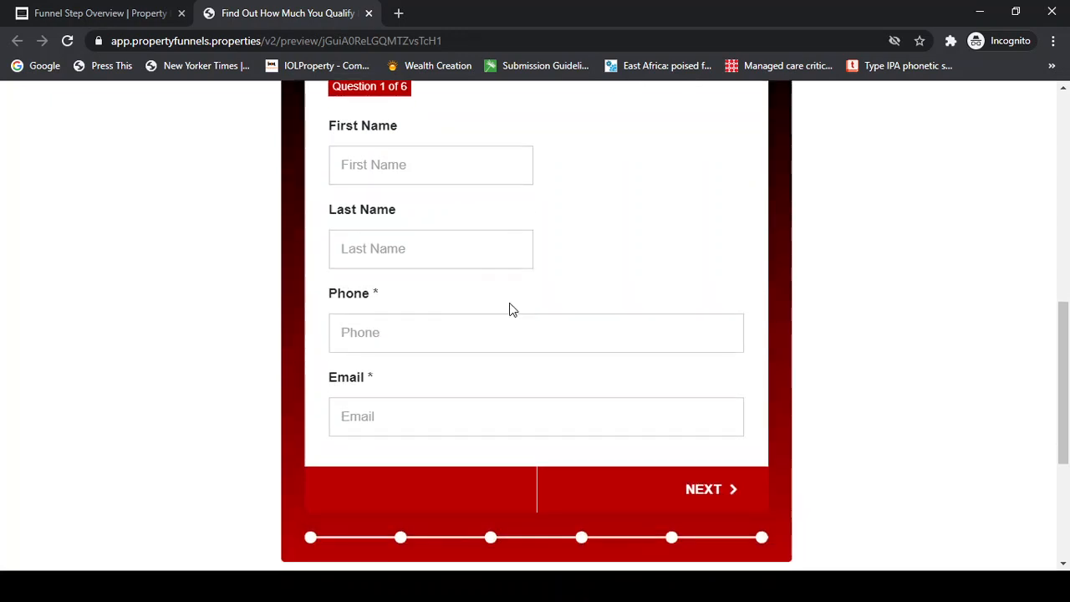
pyautogui.scroll(2, 432, 425)
pyautogui.scroll(-2, 339, 470)
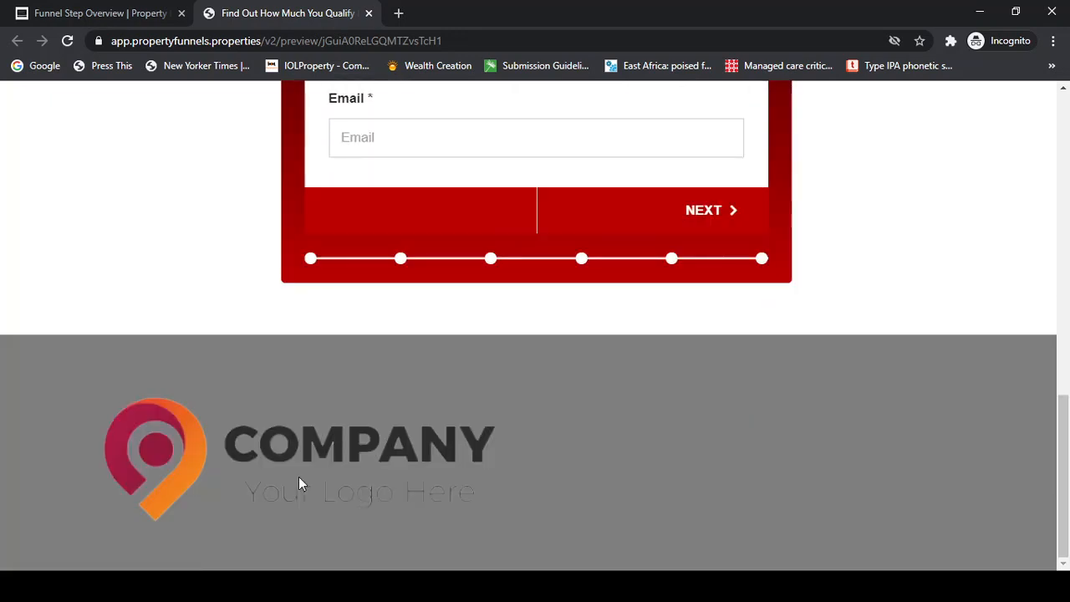
pyautogui.scroll(10, 404, 440)
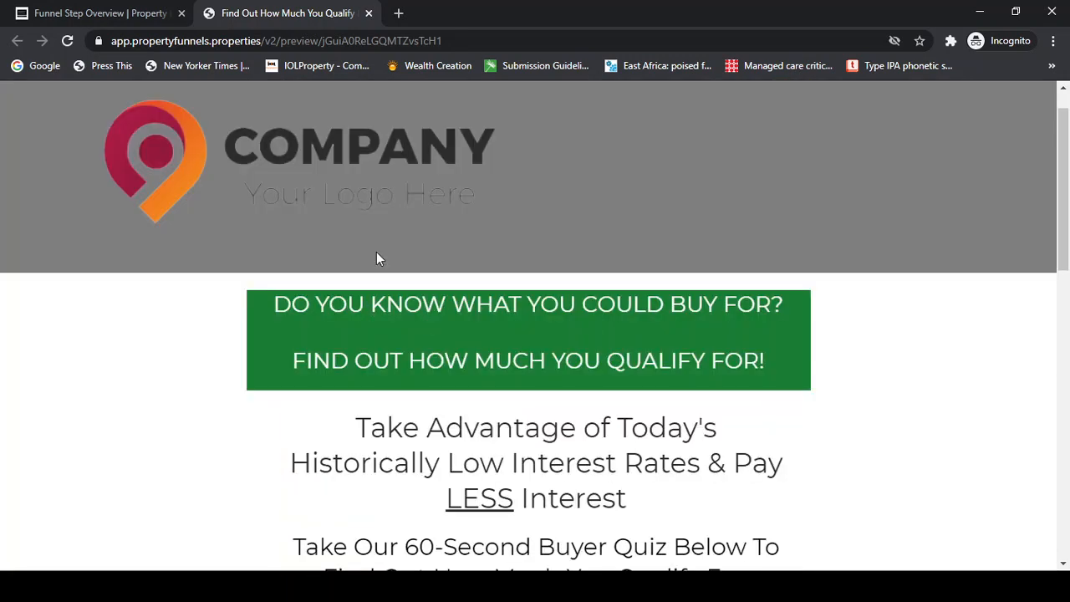
pyautogui.scroll(-5, 719, 226)
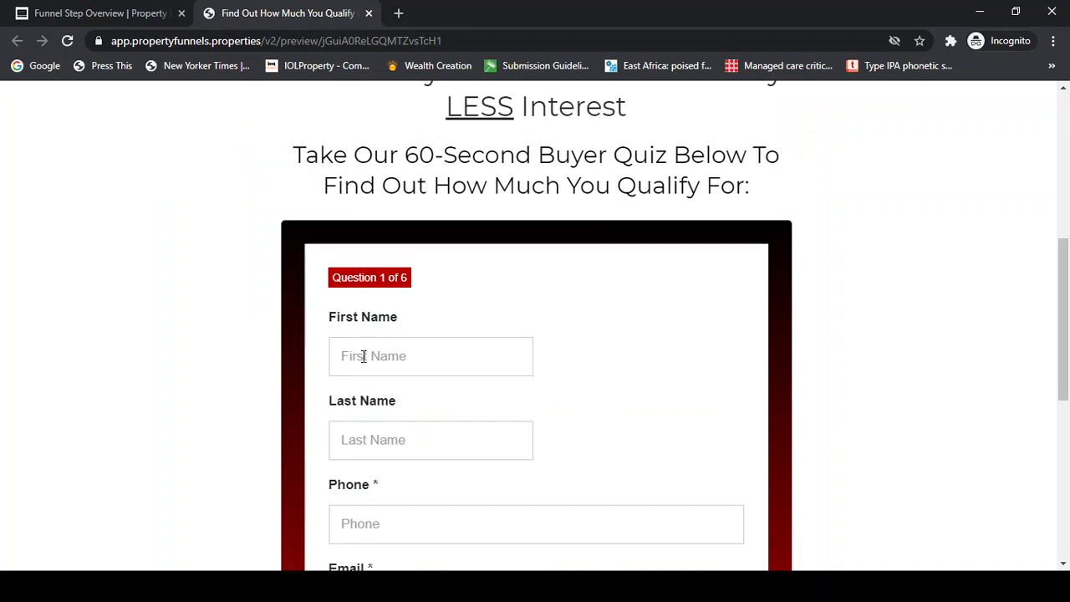
# Fill in the quiz's first name, last name, phone and email fields, and answer question 2 with "First-time buyer".
pyautogui.click(398, 352)
pyautogui.click(367, 397)
pyautogui.scroll(-4, 280, 346)
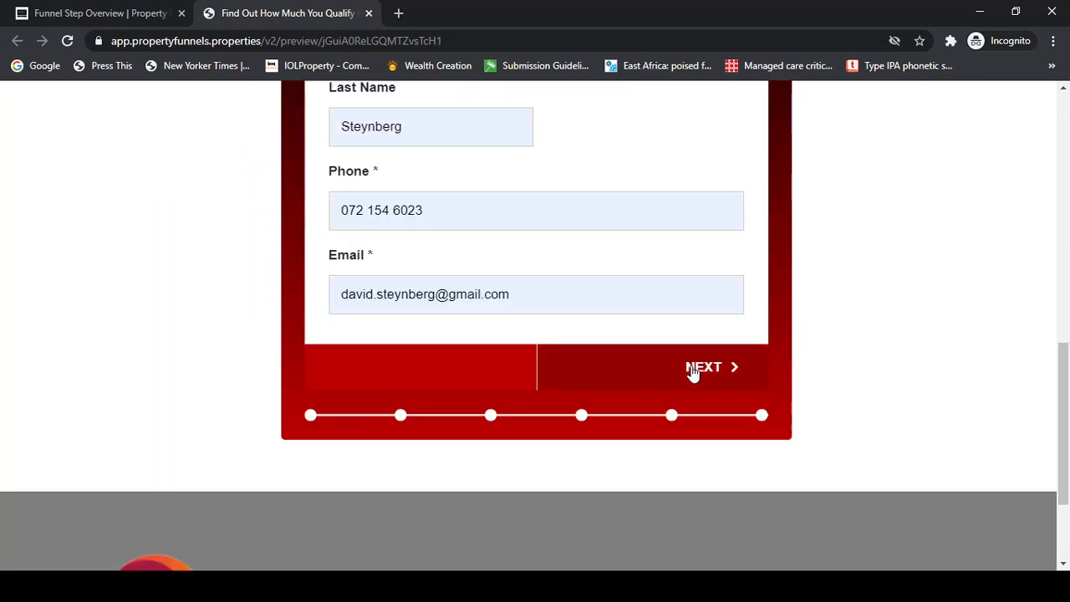
pyautogui.click(692, 371)
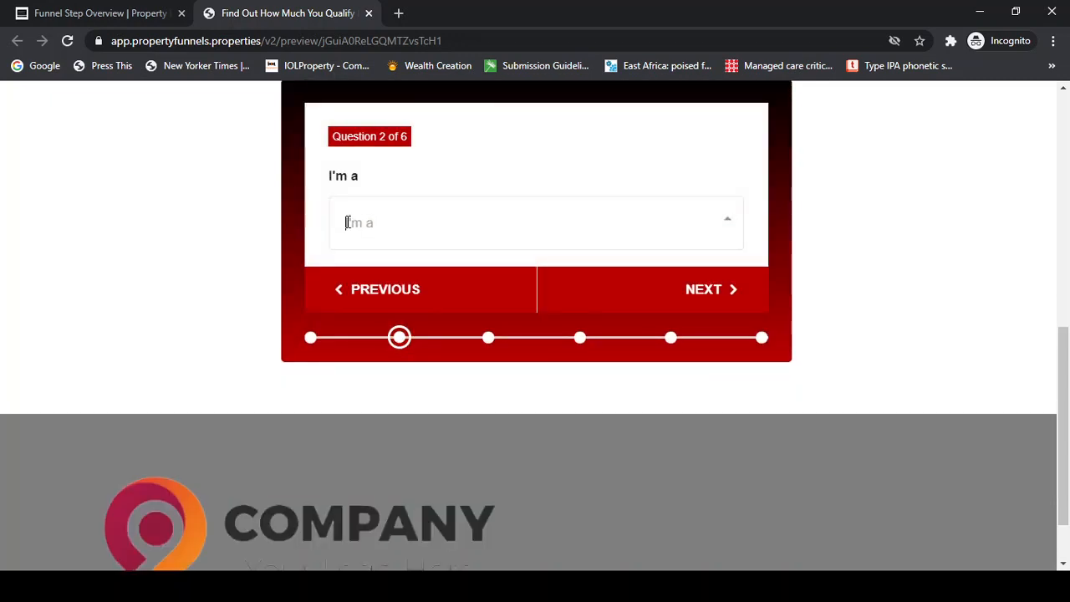
pyautogui.click(347, 221)
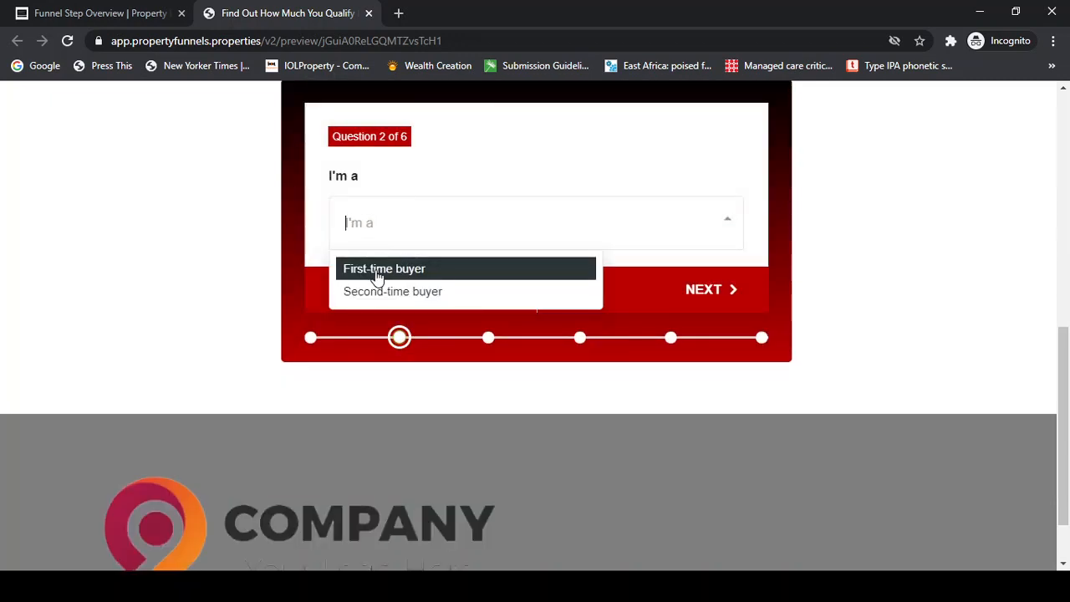
pyautogui.click(377, 274)
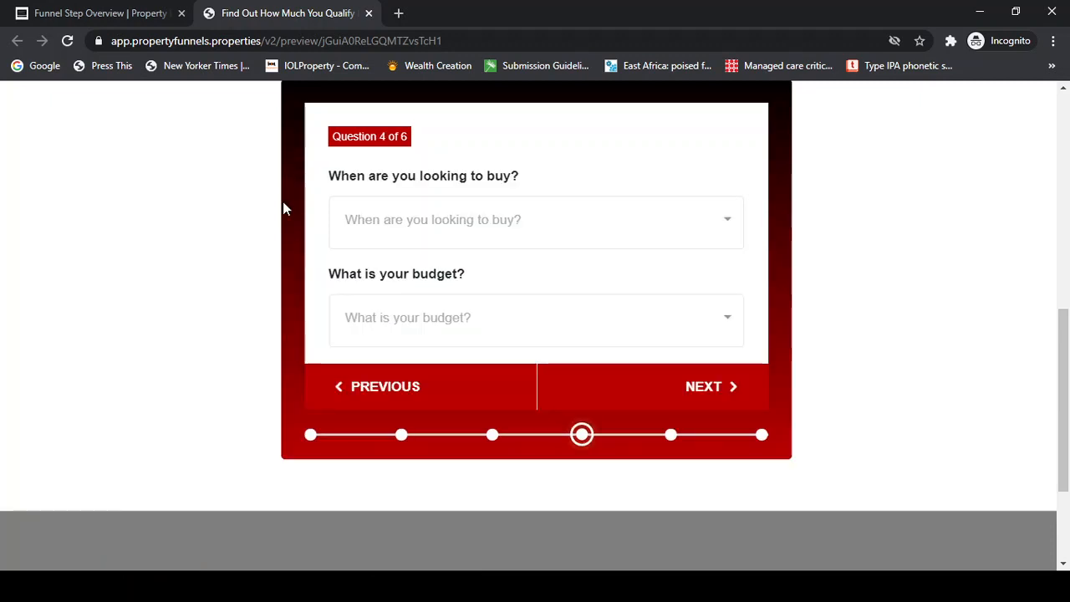
# Go back to question 3 and answer "Rent it out" for the plan for the current property.
pyautogui.click(372, 398)
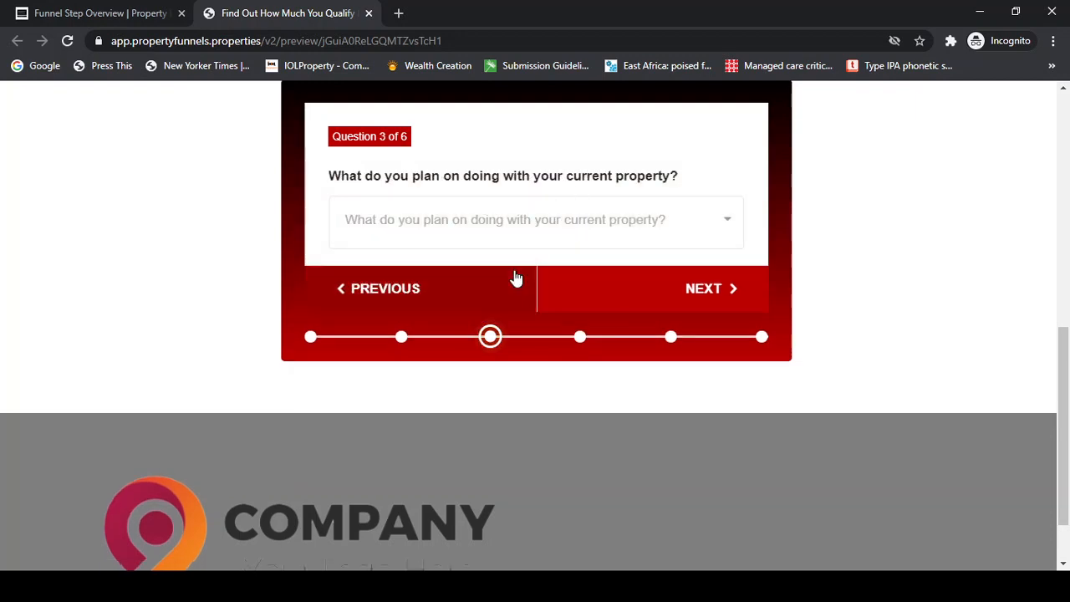
pyautogui.click(490, 224)
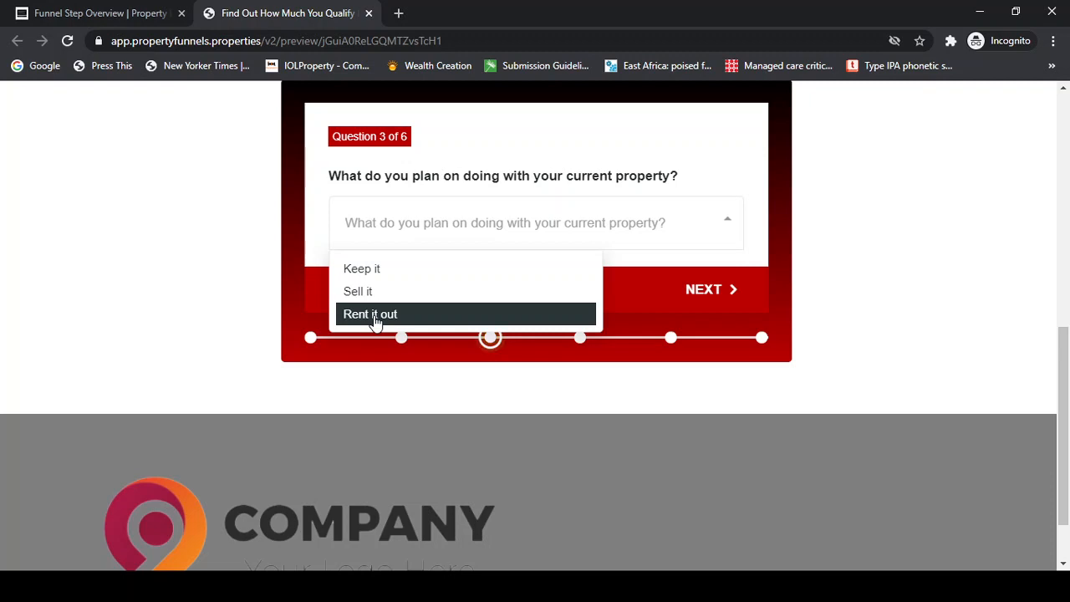
pyautogui.click(435, 321)
# Check the buying timeframe options in question 4, continue to question 5 without answering, and close the quiz preview.
pyautogui.click(383, 217)
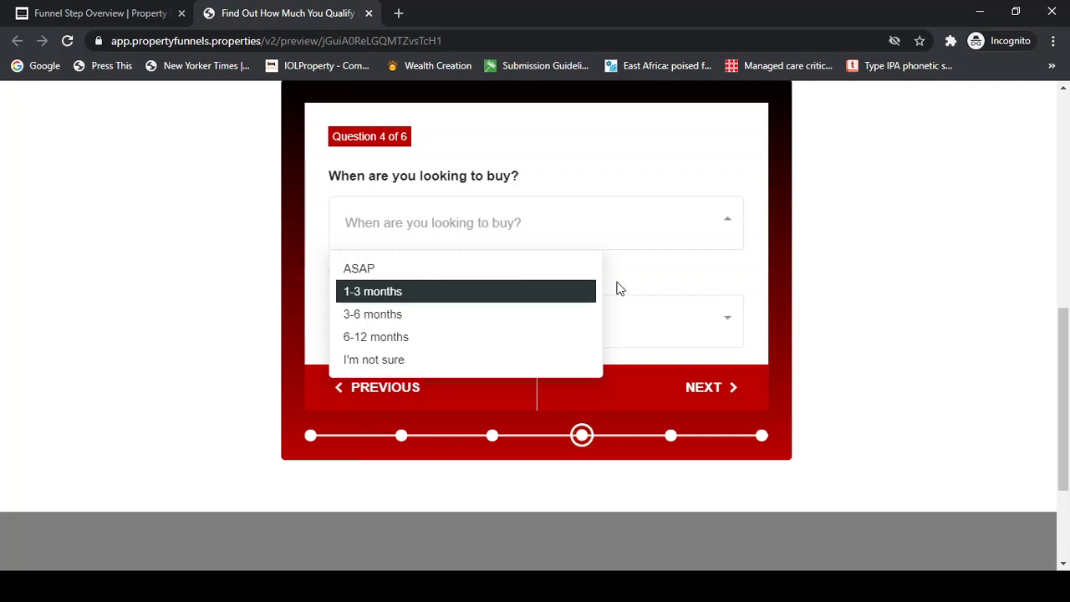
pyautogui.click(709, 397)
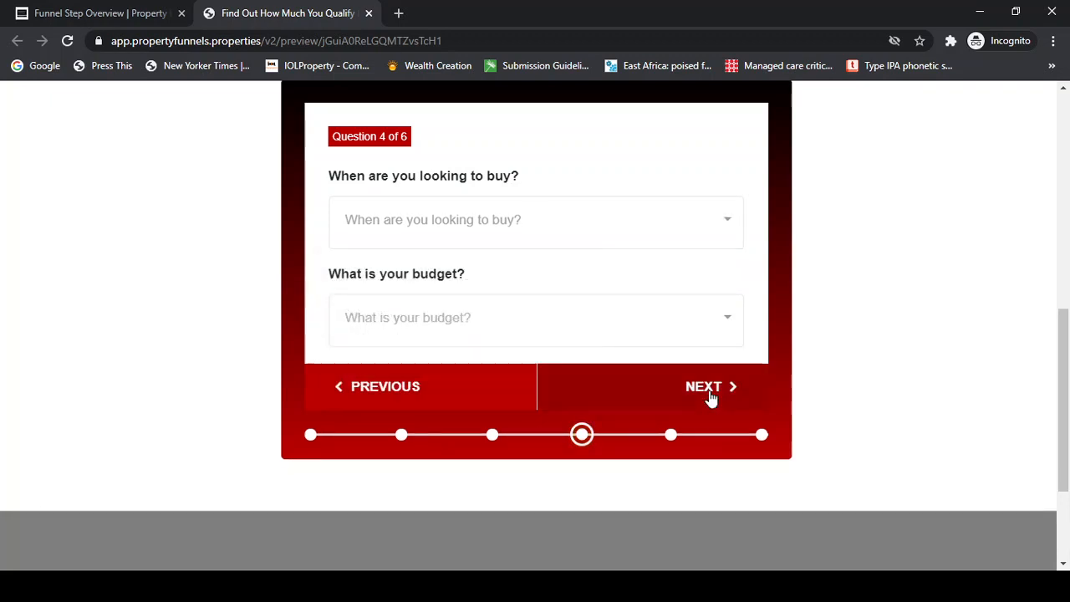
pyautogui.click(708, 390)
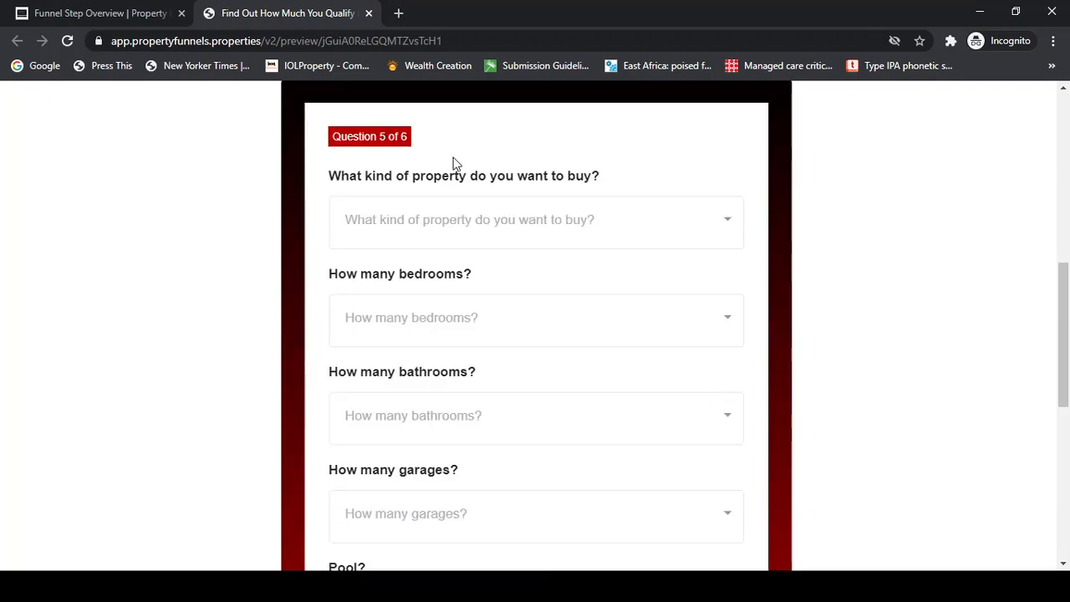
pyautogui.click(369, 13)
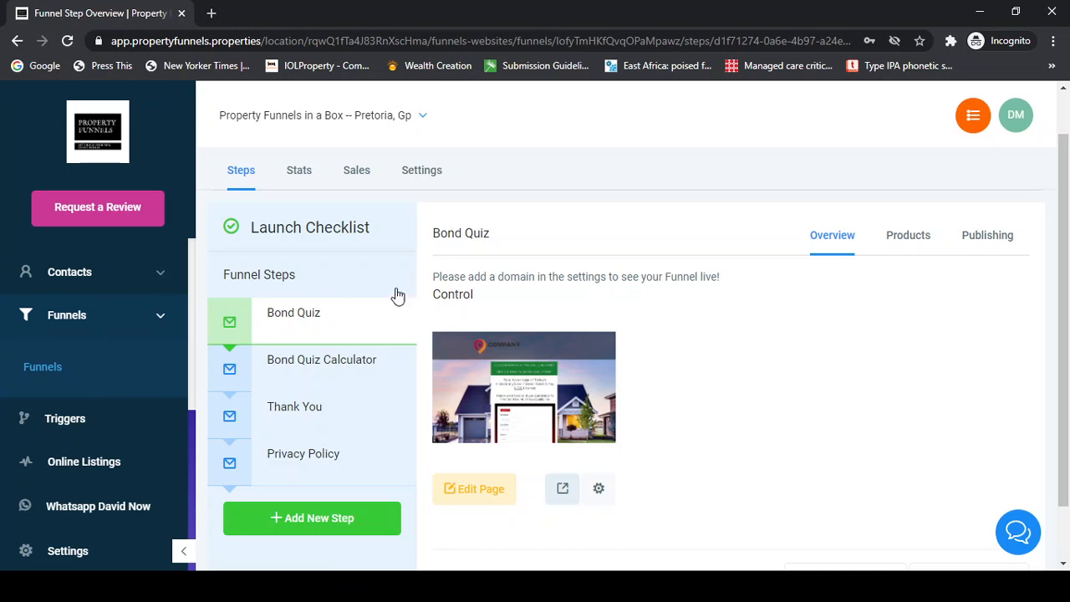
pyautogui.scroll(-1, 537, 294)
pyautogui.scroll(-1, 537, 295)
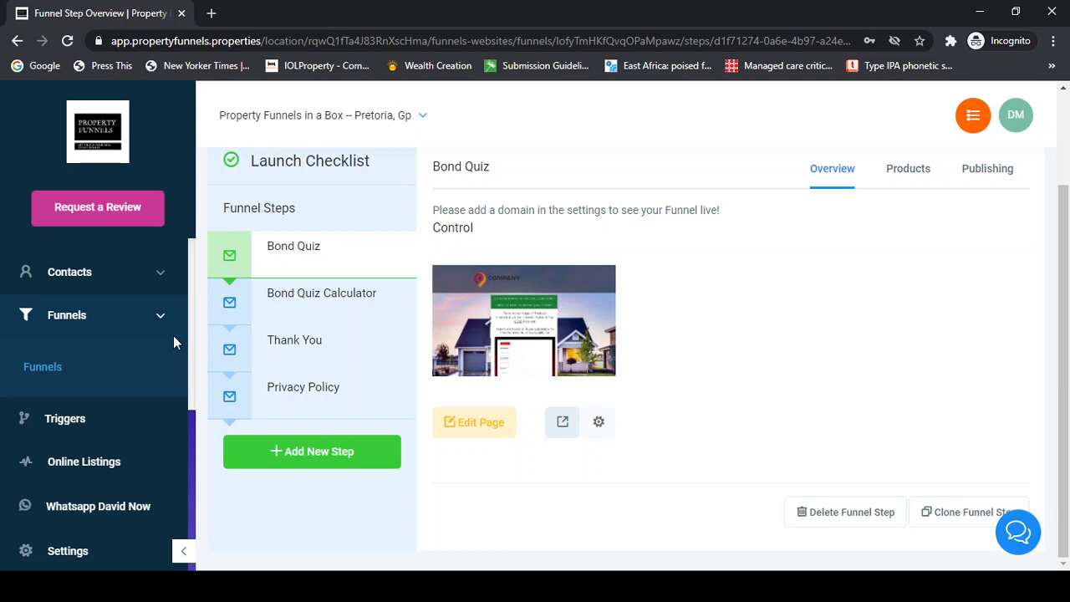
# Open the Triggers page and show the triggers inside the Buyer Prequalification and Credit Consent and Credit Check Consent Trigger folders.
pyautogui.click(71, 422)
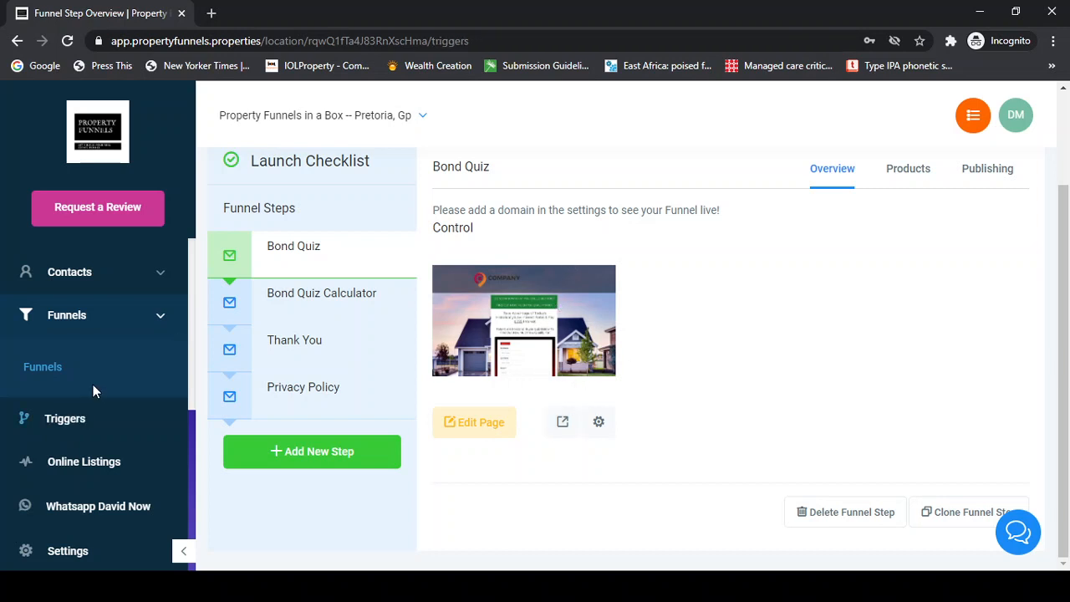
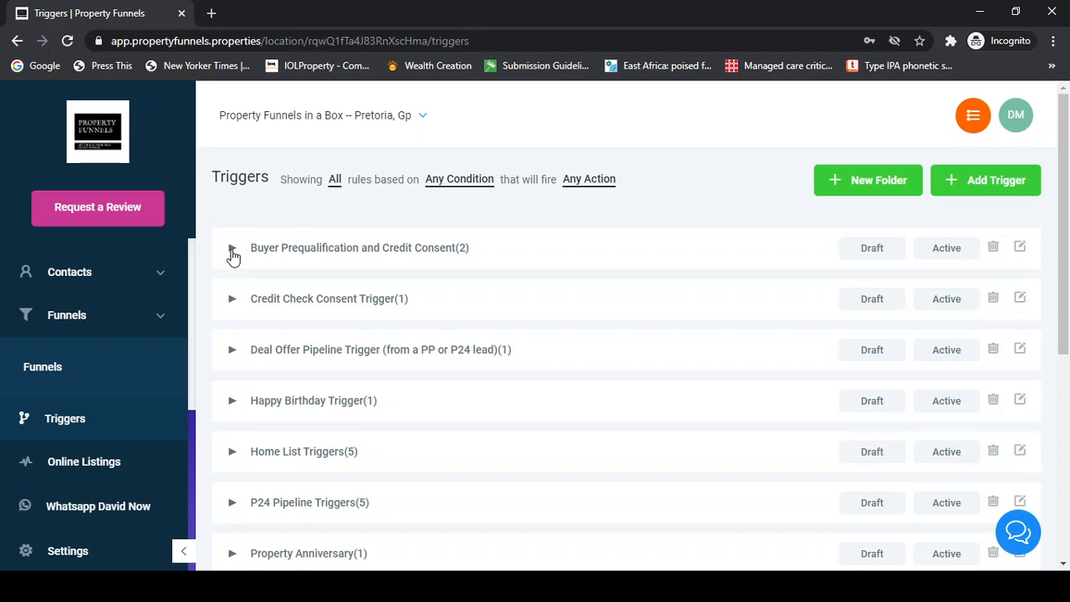
pyautogui.click(232, 250)
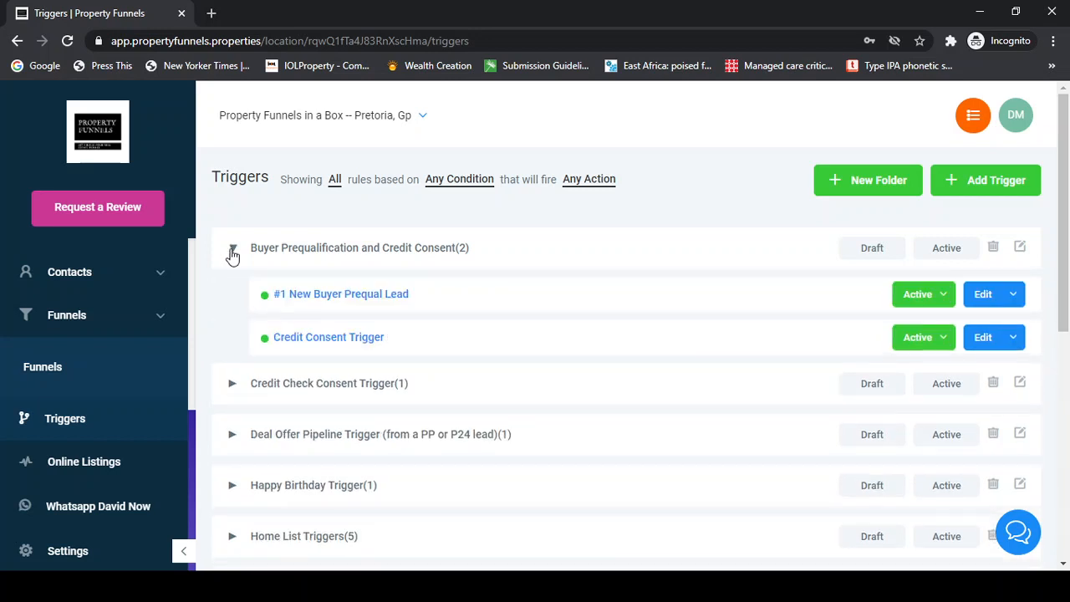
pyautogui.scroll(-1, 266, 280)
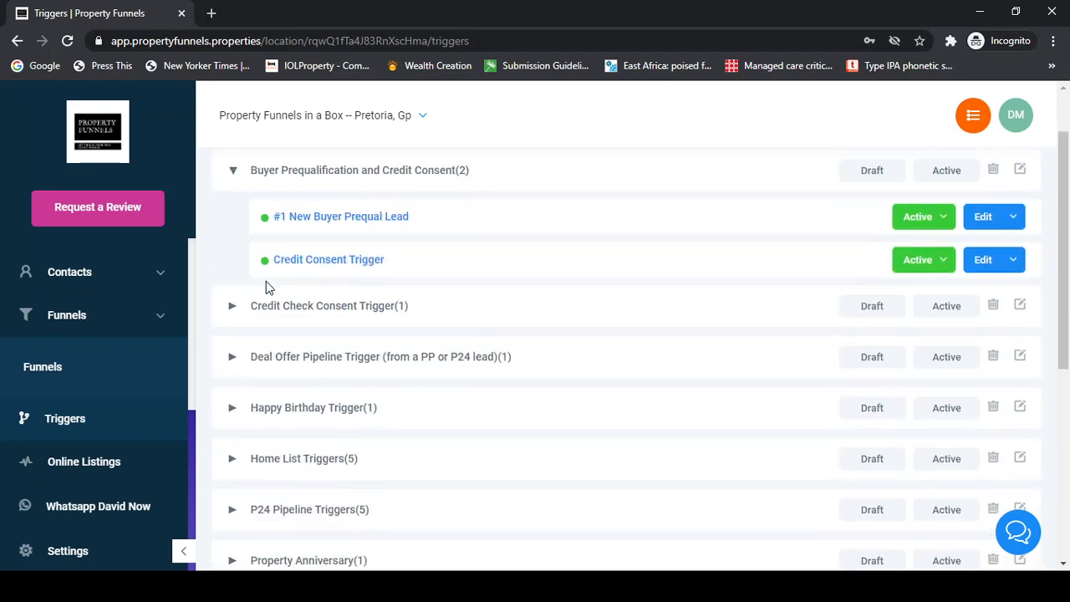
pyautogui.click(232, 306)
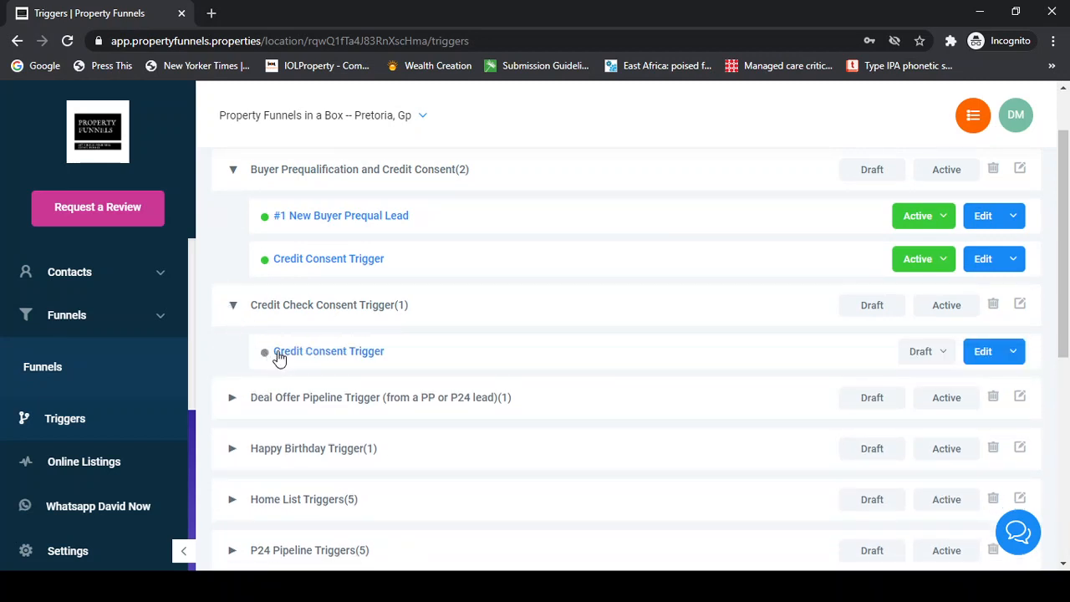
# Look through the remaining trigger folders and examine the triggers inside the Valuation Offer Campaign Triggers folder.
pyautogui.scroll(-5, 277, 353)
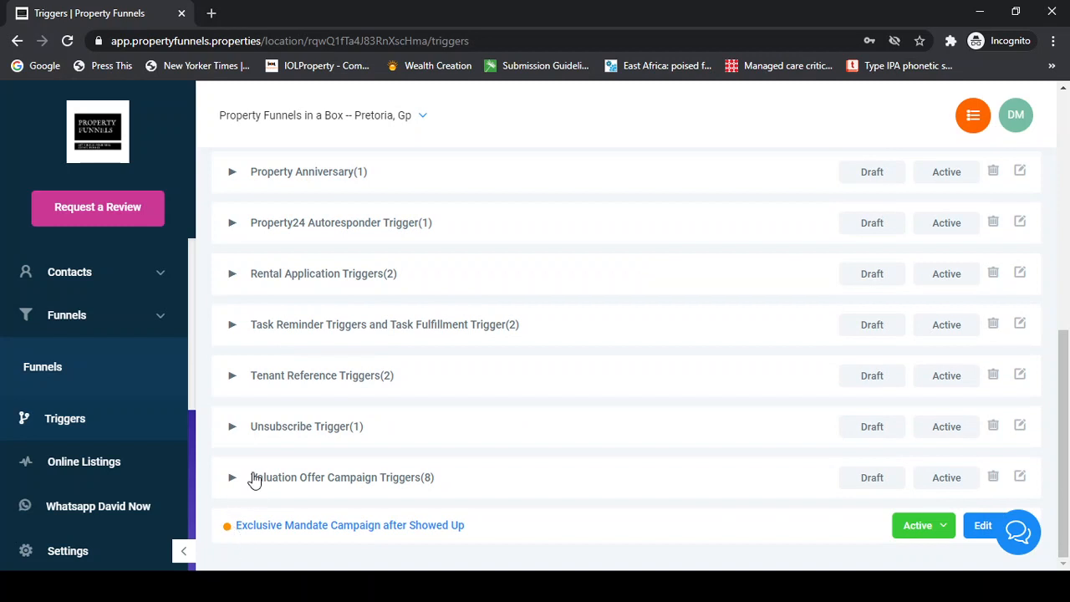
pyautogui.scroll(4, 258, 406)
pyautogui.scroll(-4, 262, 410)
pyautogui.click(244, 476)
pyautogui.scroll(-5, 245, 475)
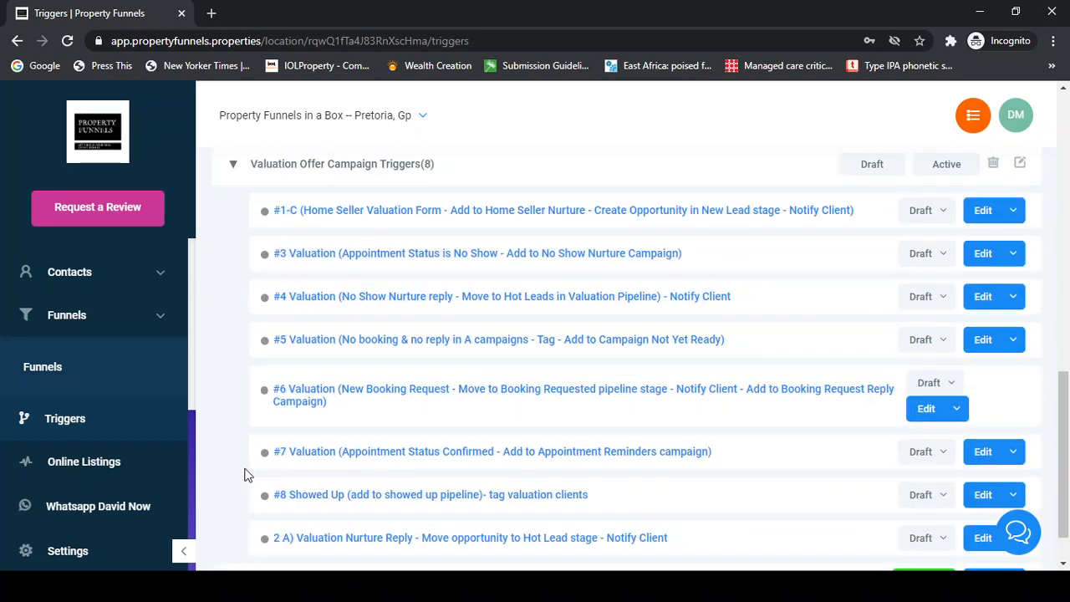
pyautogui.scroll(3, 325, 483)
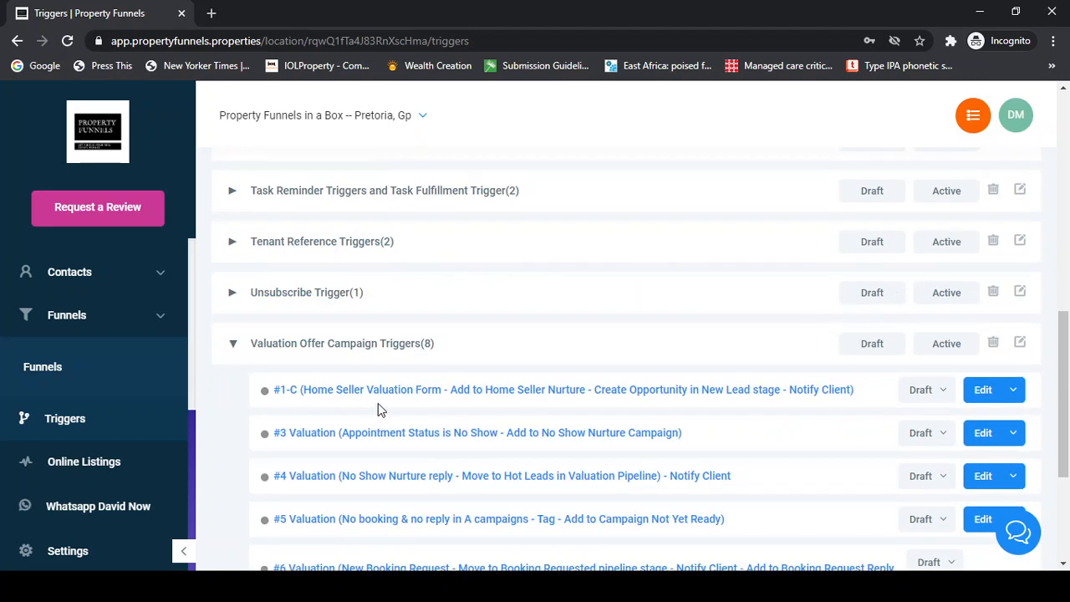
pyautogui.scroll(-2, 380, 405)
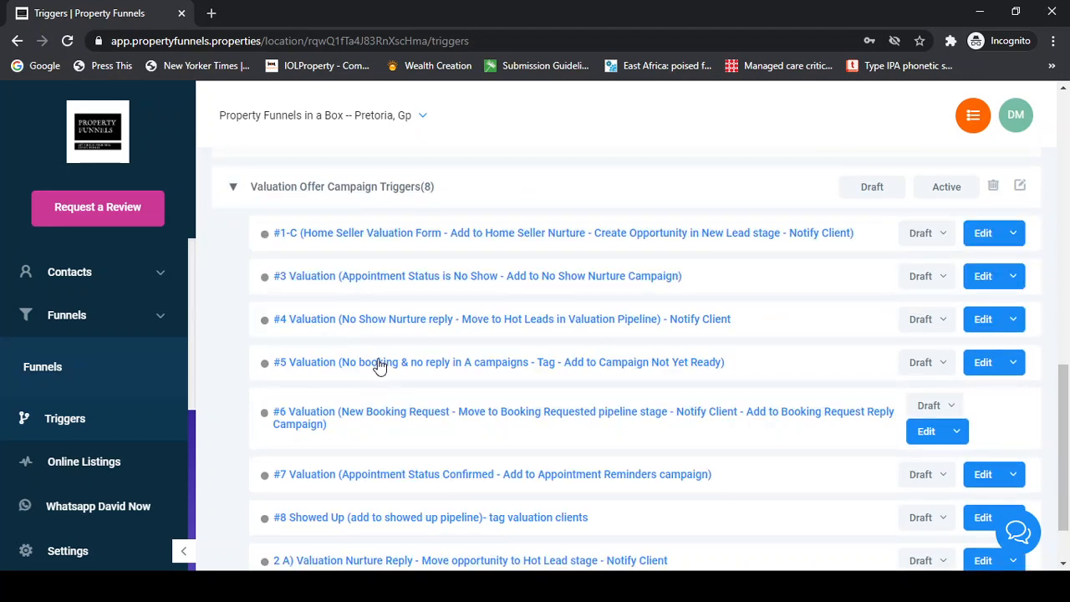
pyautogui.scroll(-1, 404, 372)
pyautogui.scroll(-1, 403, 372)
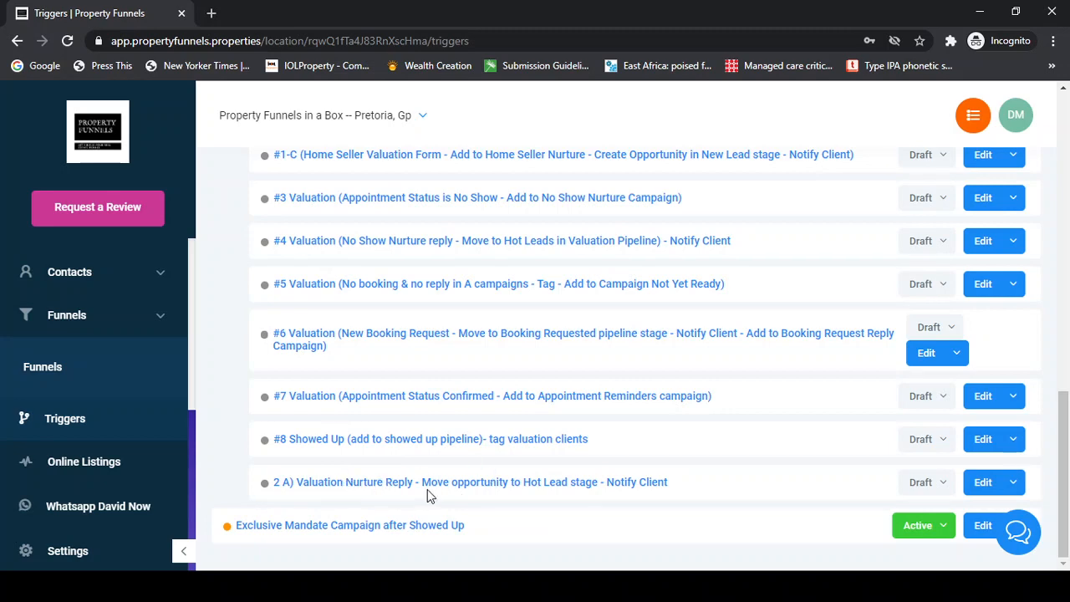
# Open the #1-C Home Seller Valuation Form trigger from the Valuation Offer Campaign Triggers folder.
pyautogui.scroll(1, 426, 495)
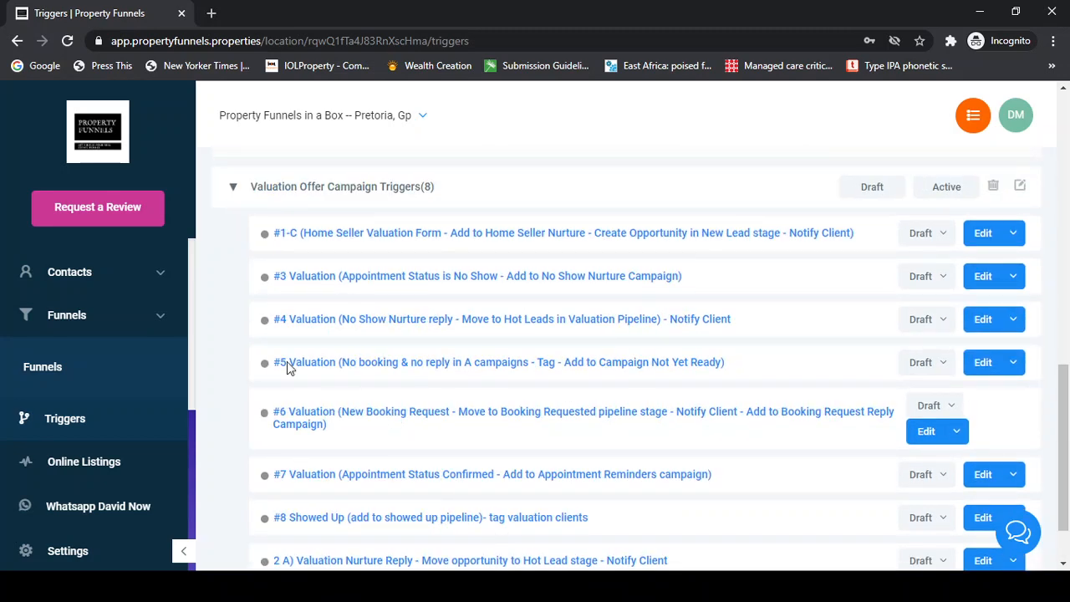
pyautogui.click(323, 239)
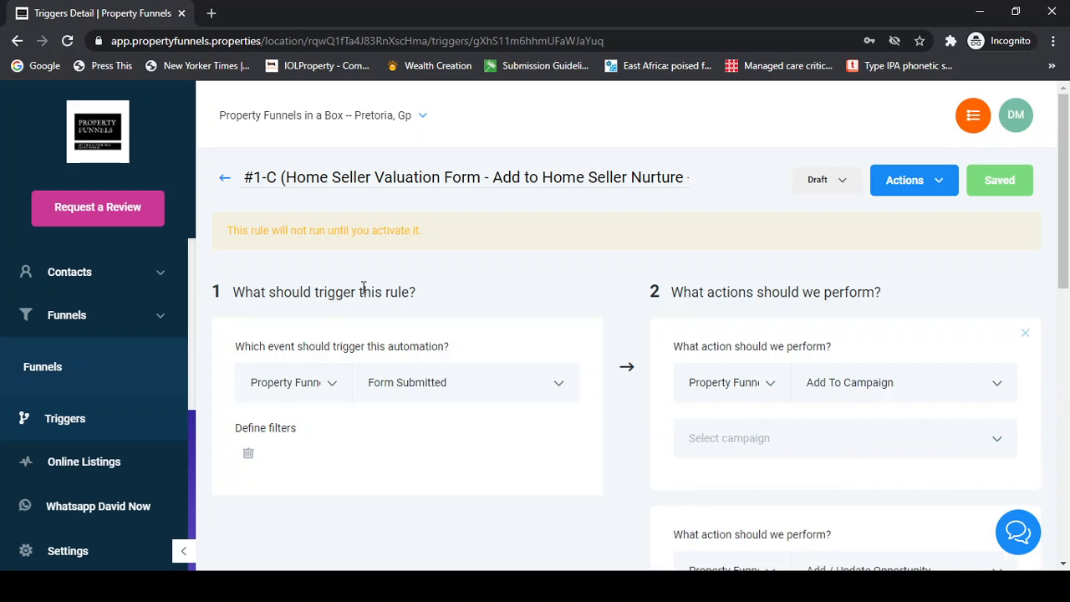
pyautogui.scroll(-1, 364, 288)
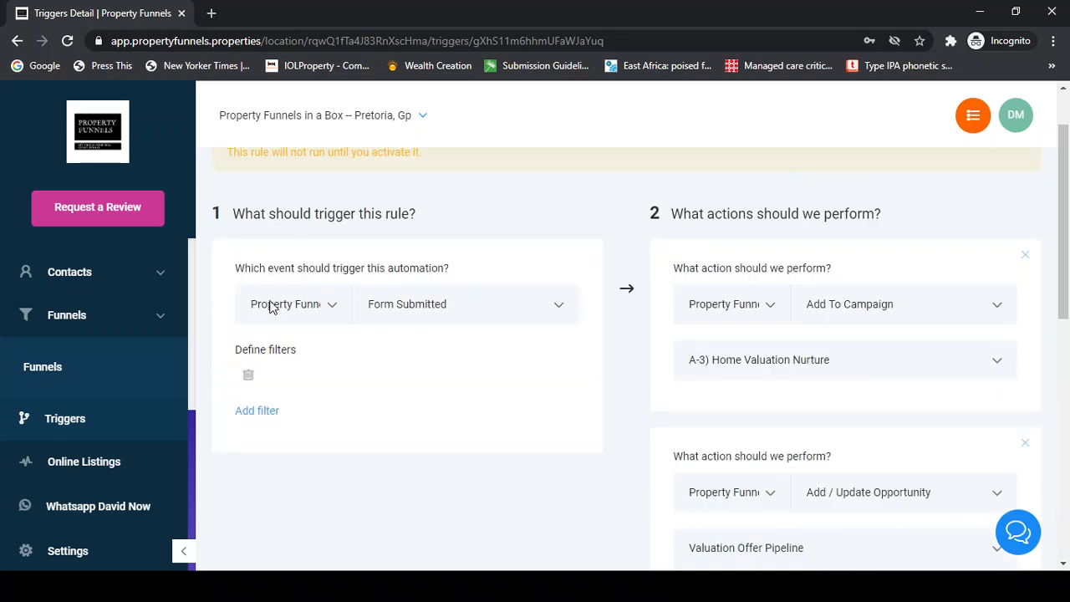
# Reselect Property Funnels as the source of the automation event and choose "Form submitted" as the trigger.
pyautogui.click(330, 307)
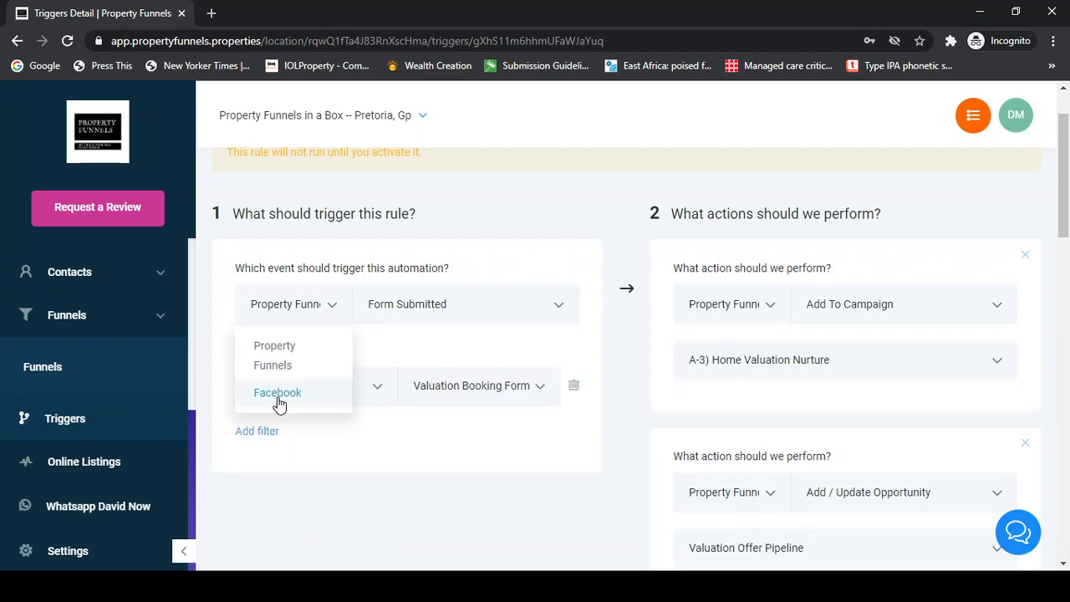
pyautogui.click(274, 351)
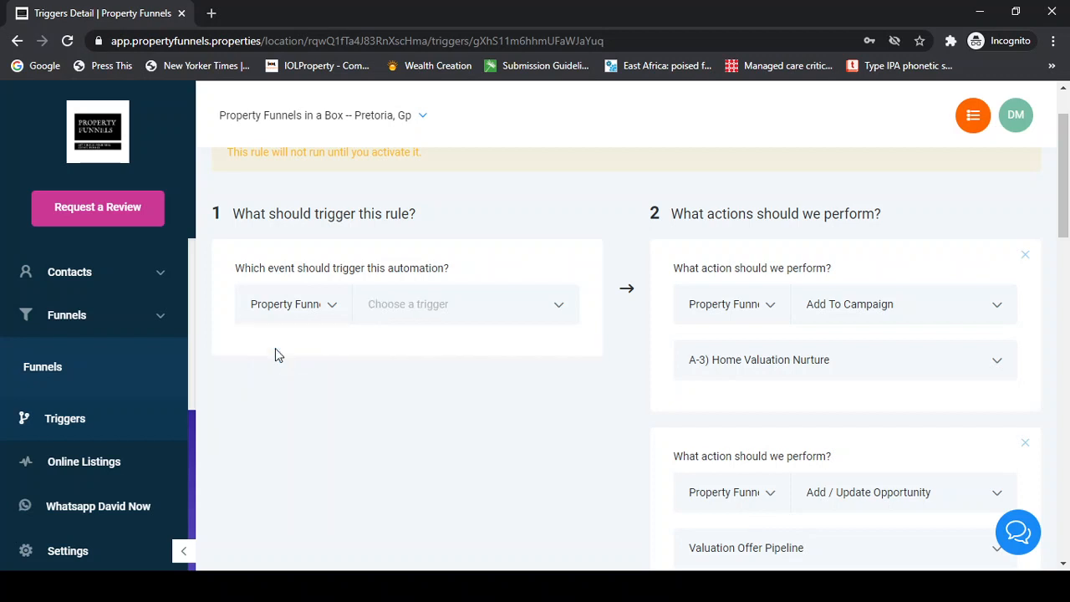
pyautogui.click(426, 301)
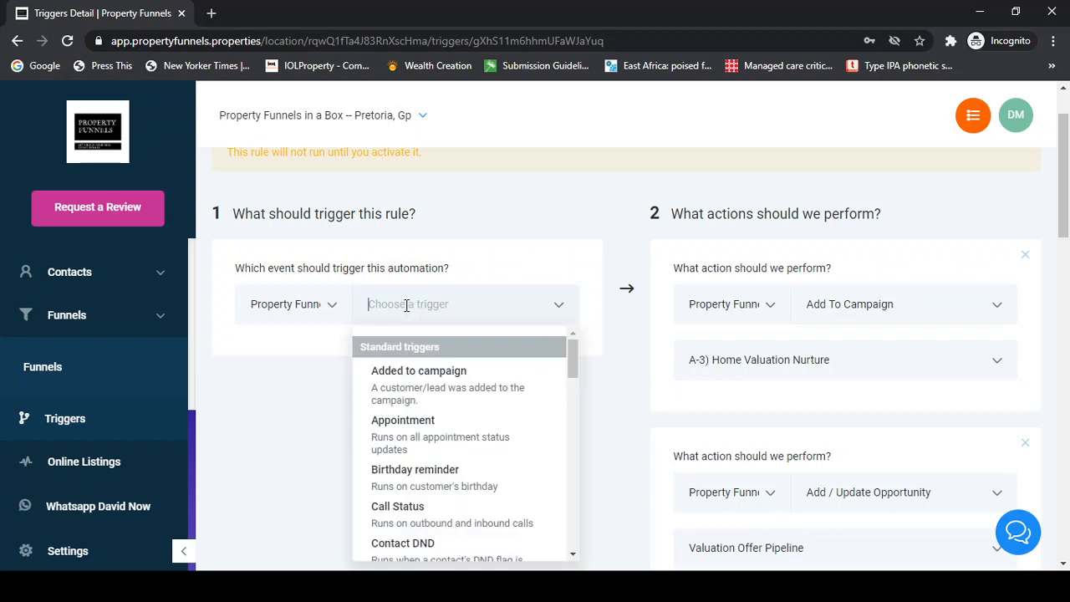
pyautogui.scroll(-3, 418, 401)
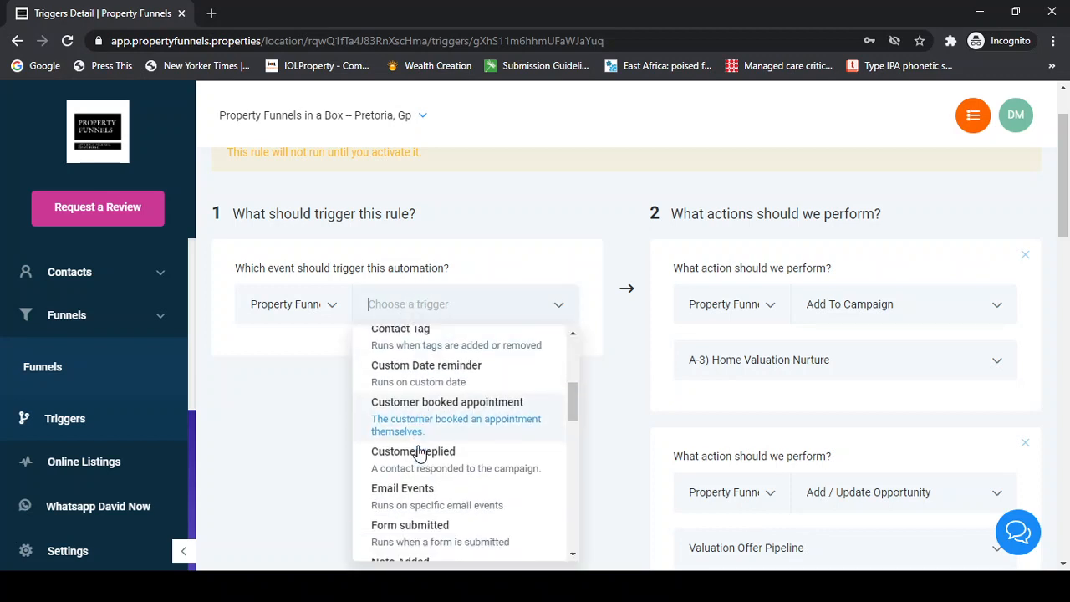
pyautogui.scroll(-2, 418, 454)
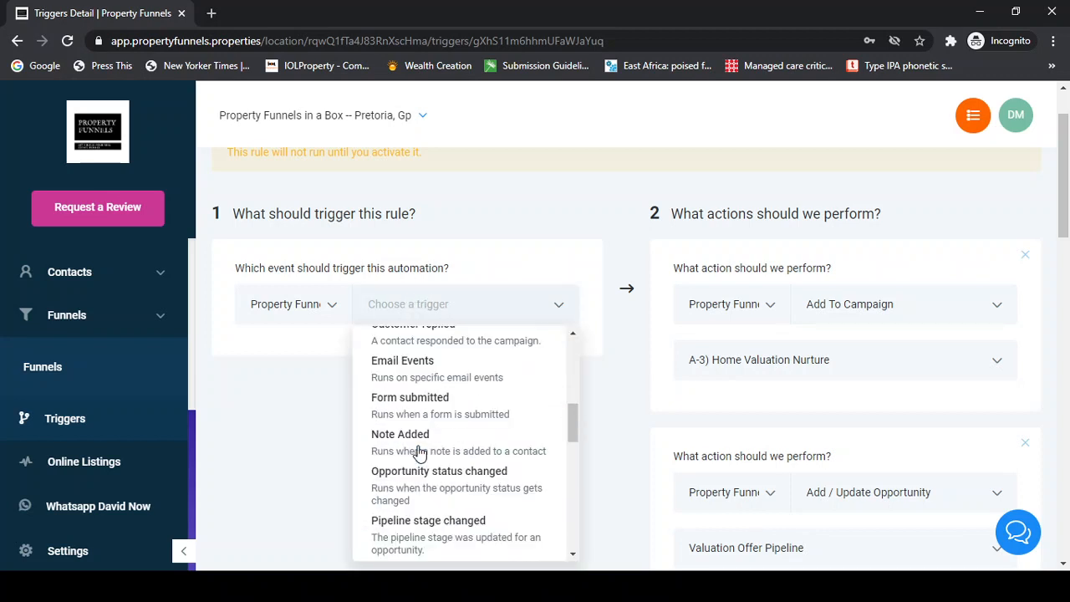
pyautogui.click(394, 404)
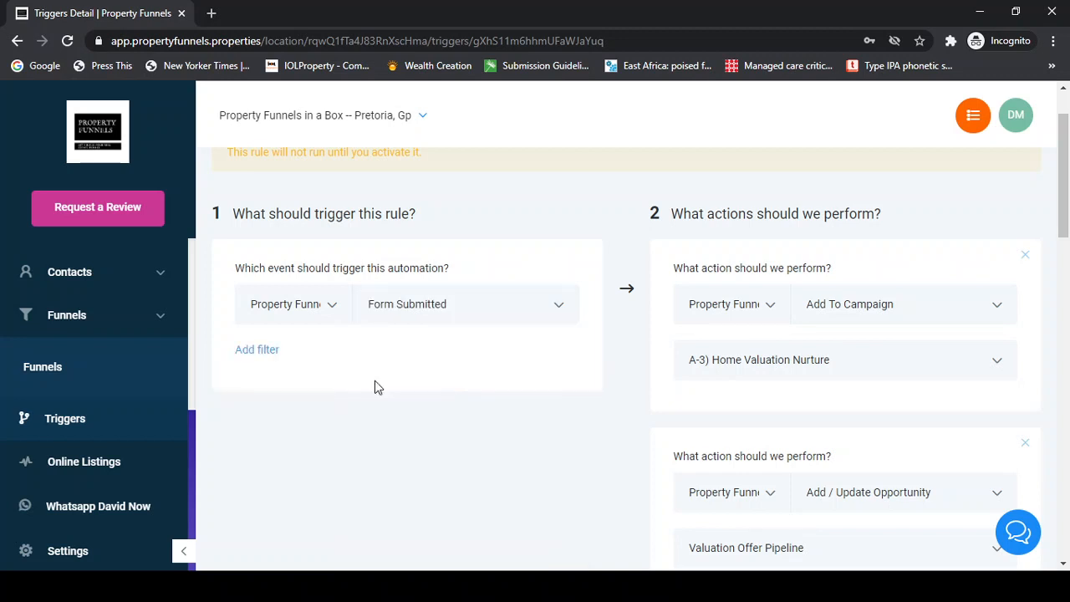
# Add a "Form is" filter to the trigger event and set it to Valuation Booking Form.
pyautogui.click(251, 351)
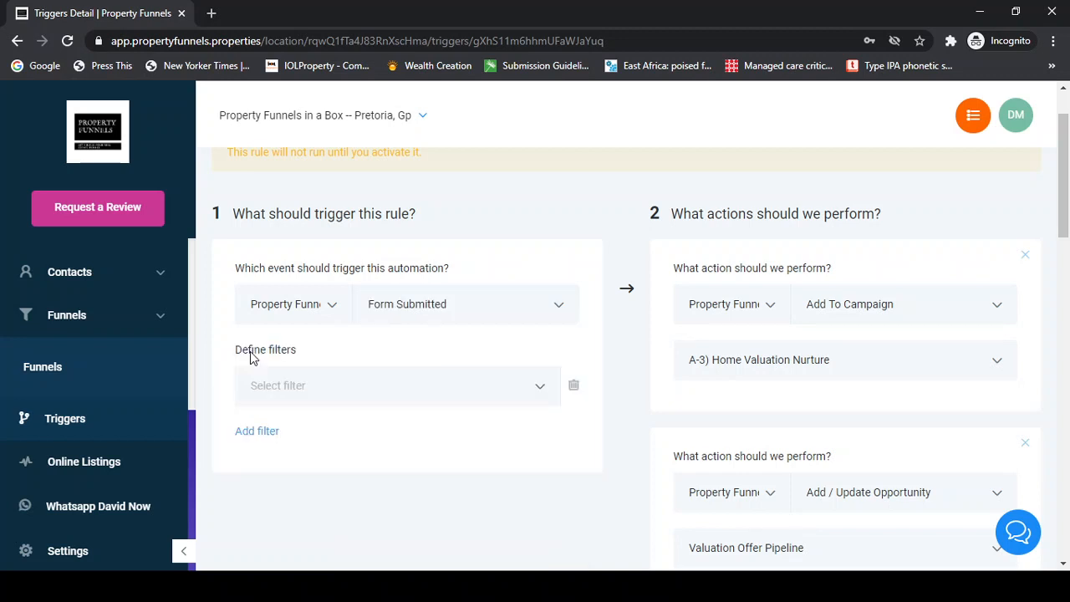
pyautogui.click(278, 390)
pyautogui.click(267, 172)
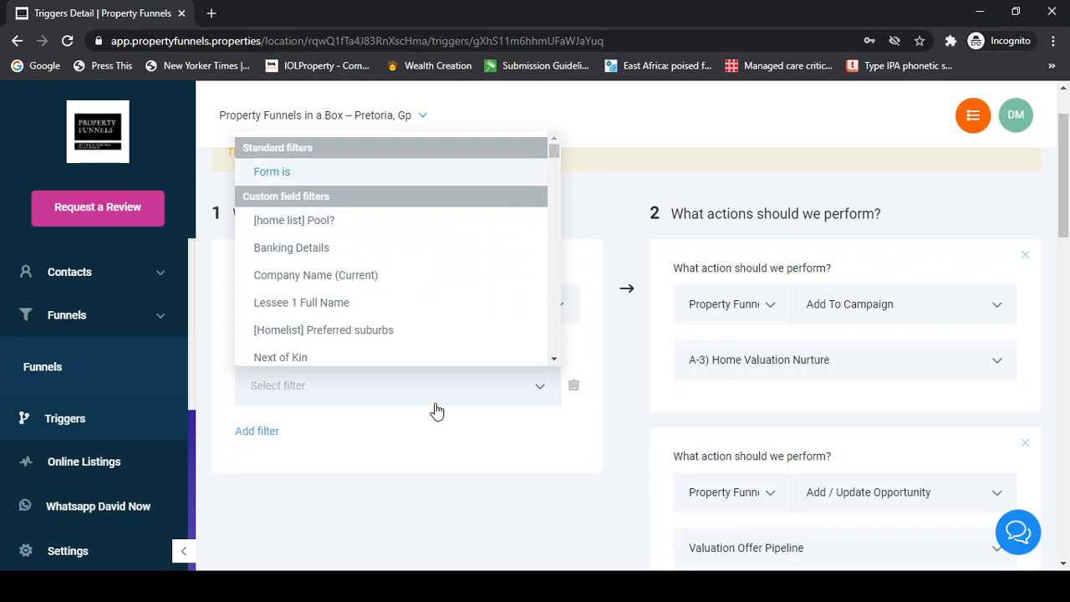
pyautogui.click(436, 385)
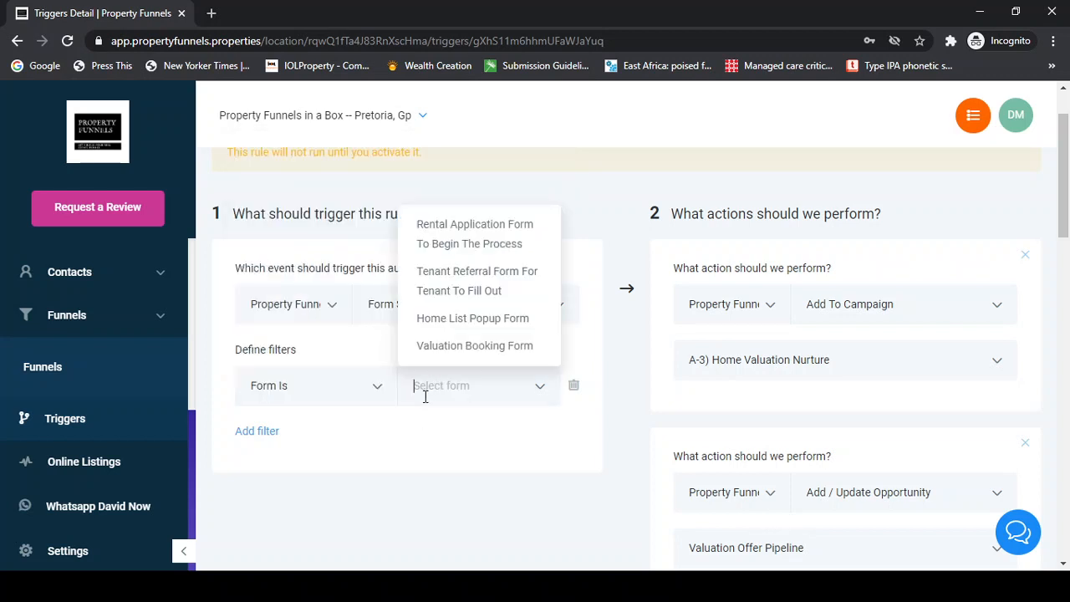
pyautogui.scroll(-1, 447, 323)
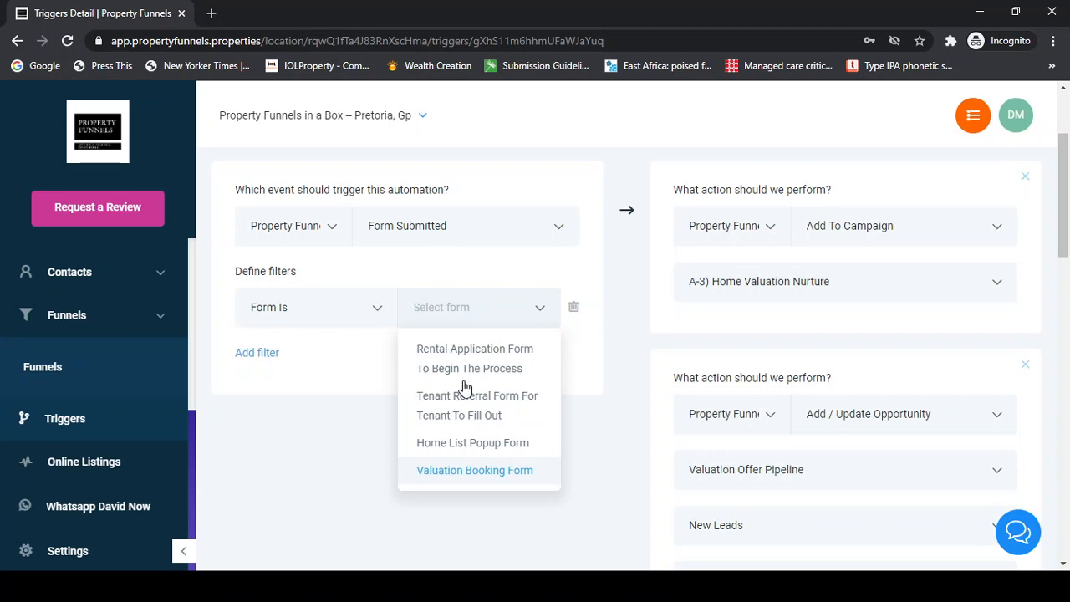
pyautogui.click(400, 325)
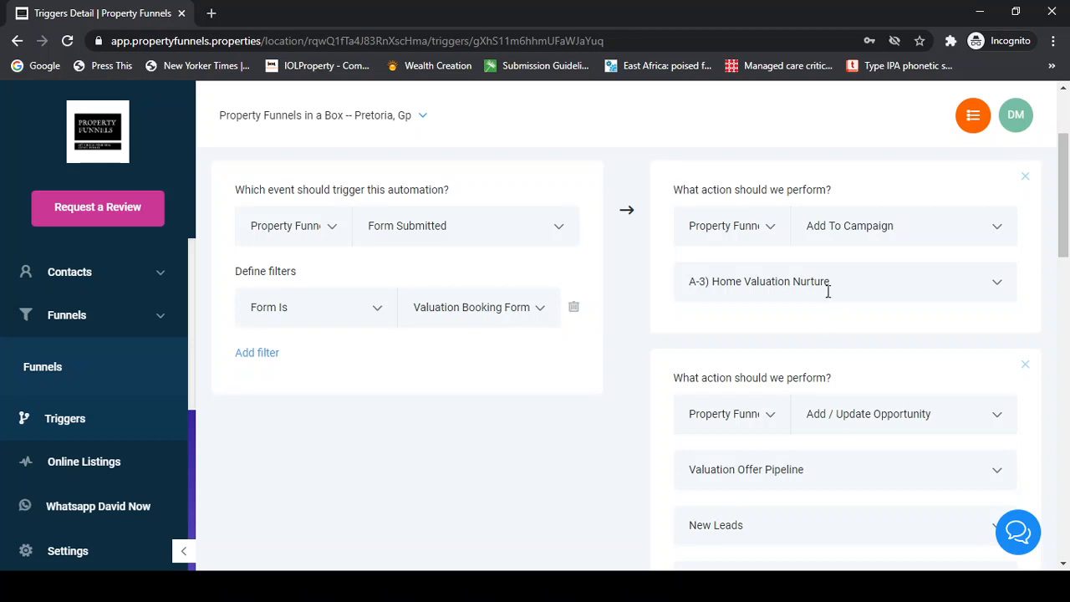
# Examine the rule's Add To Campaign action and the pipeline, stage and opportunity name settings of its Add / Update Opportunity action.
pyautogui.scroll(-1, 827, 291)
pyautogui.scroll(2, 830, 300)
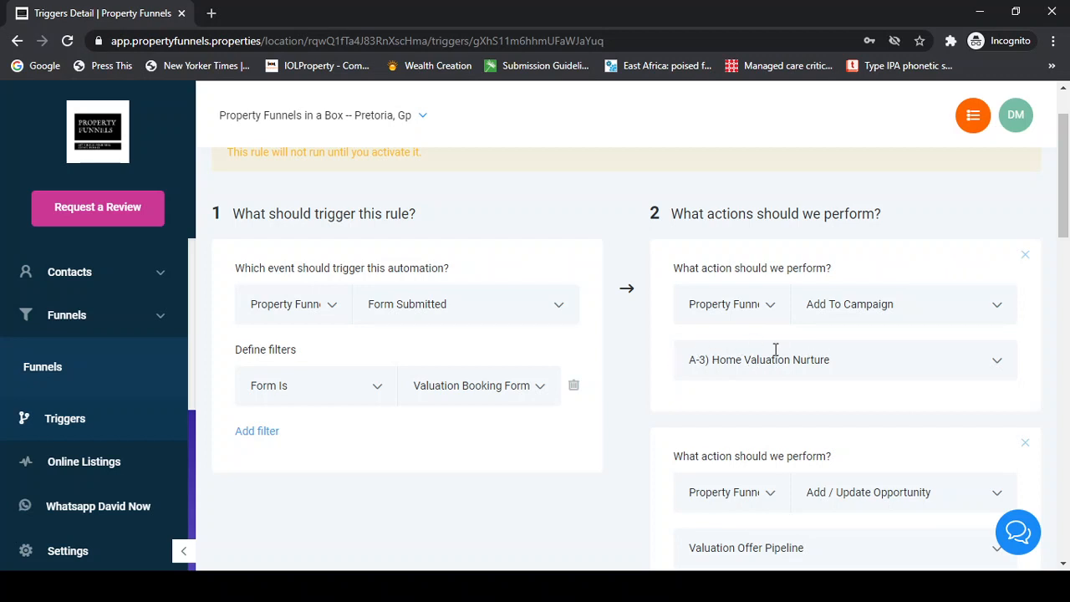
pyautogui.scroll(-1, 715, 359)
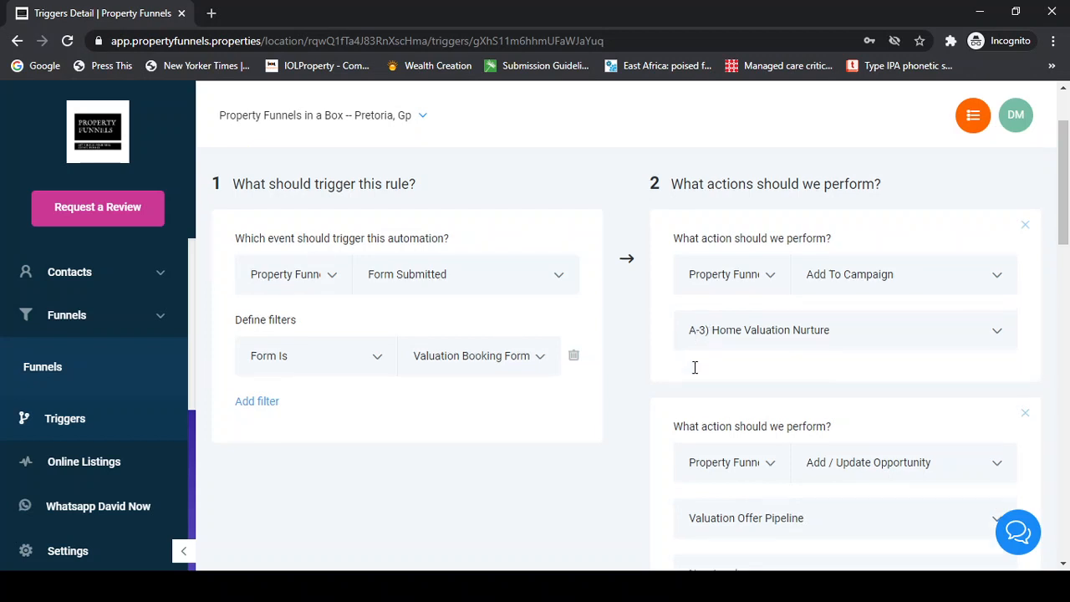
pyautogui.scroll(-2, 602, 309)
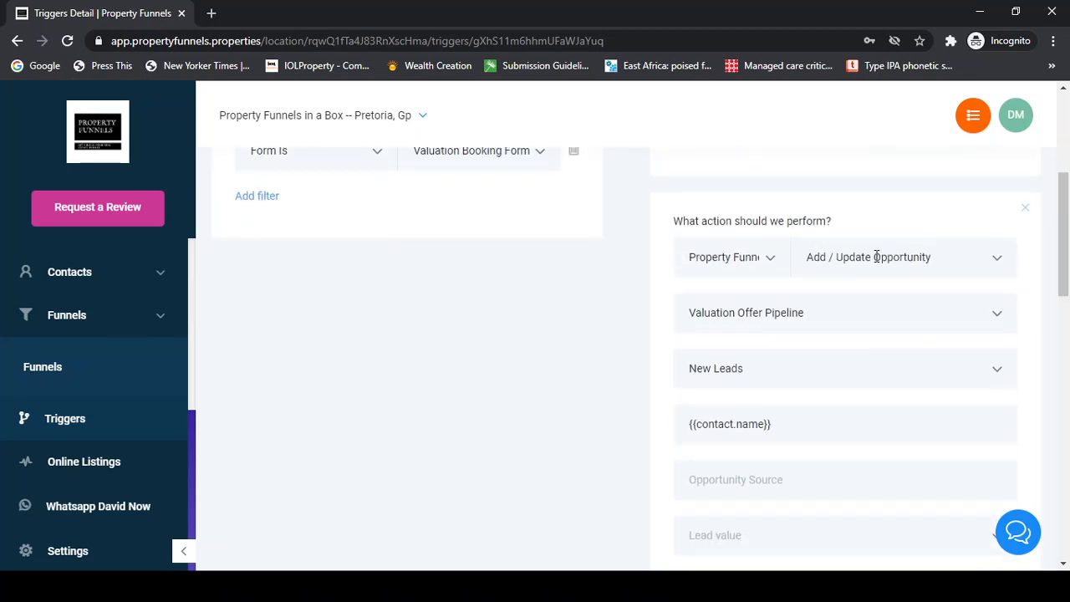
pyautogui.scroll(5, 67, 326)
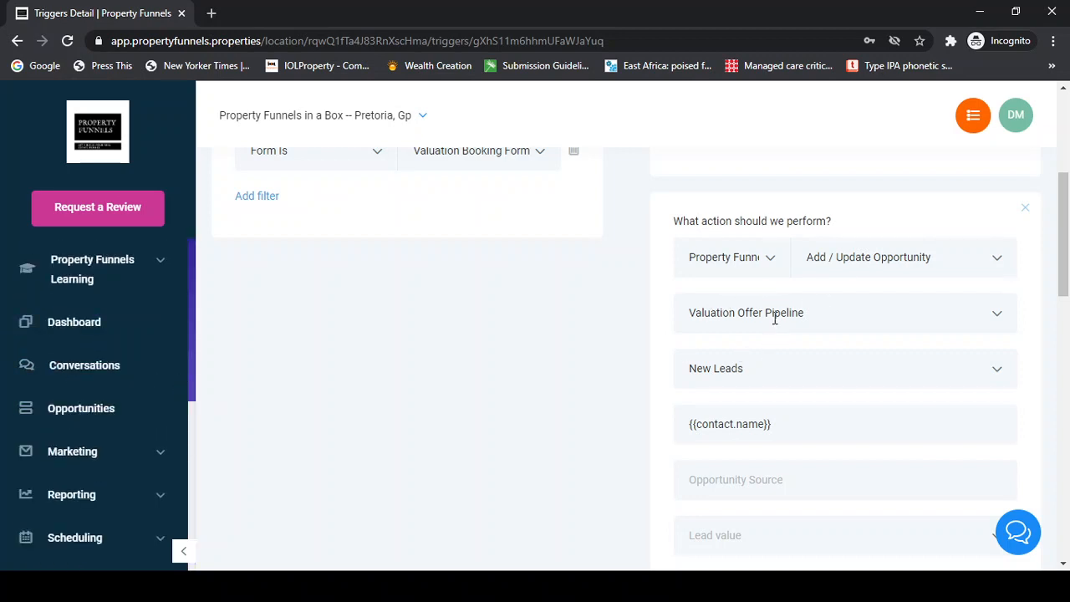
pyautogui.scroll(-2, 711, 365)
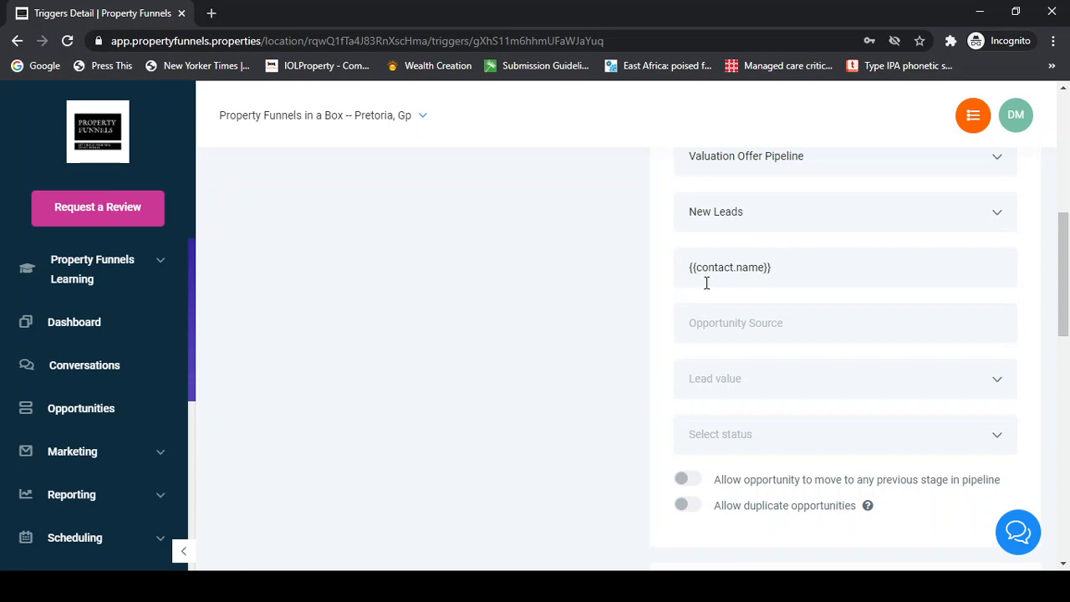
pyautogui.click(697, 323)
pyautogui.write('{{contact.source}}')
pyautogui.hotkey('ctrl', 'z')
# Examine the Send Email action's sender, recipient, subject and message down to the end of the action list.
pyautogui.scroll(-3, 651, 318)
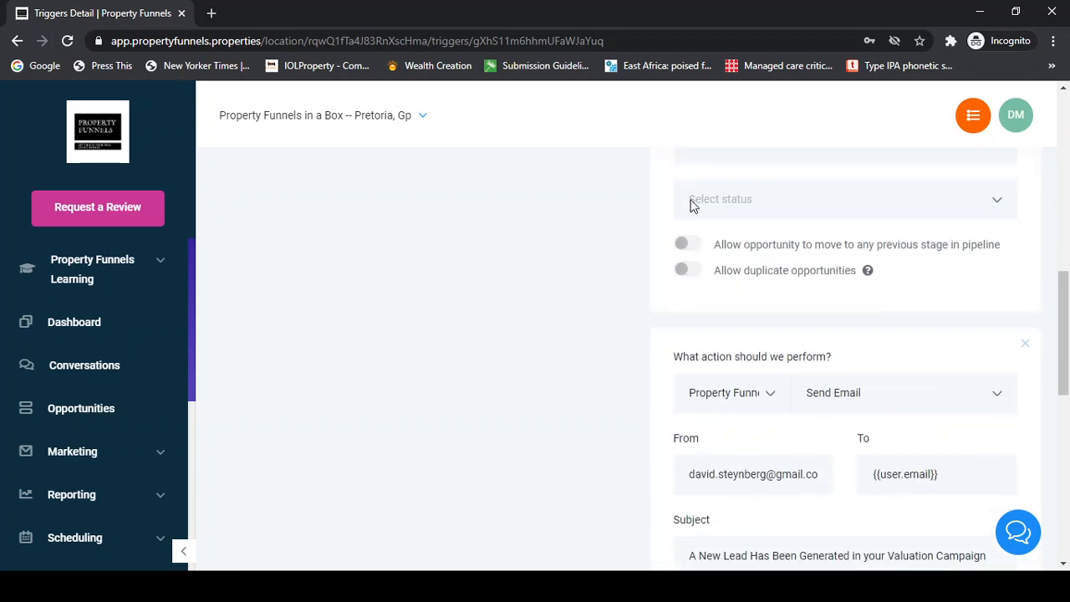
pyautogui.scroll(-2, 690, 204)
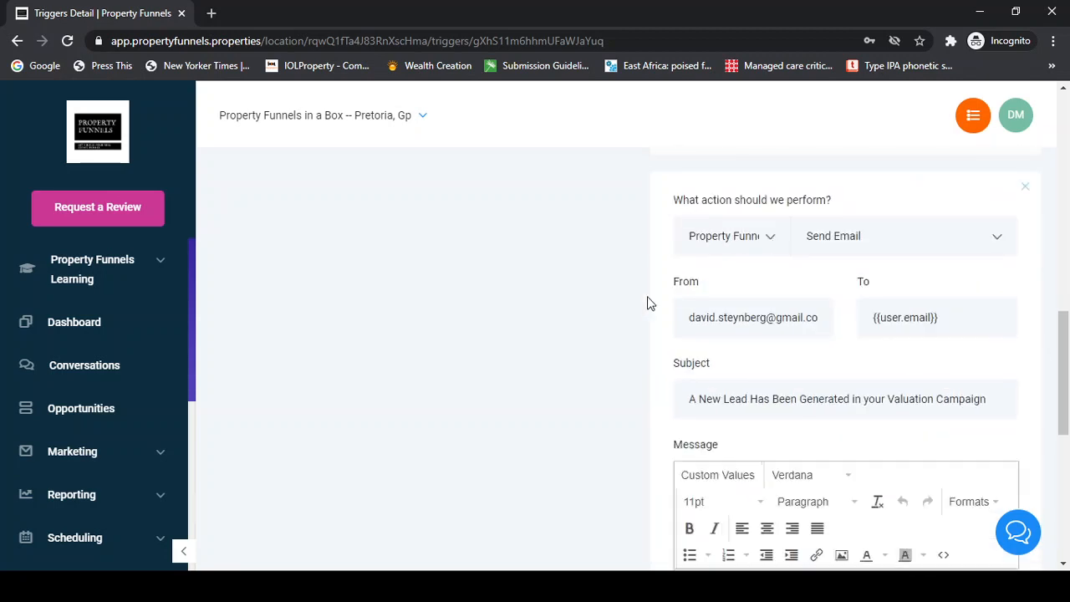
pyautogui.scroll(-1, 683, 301)
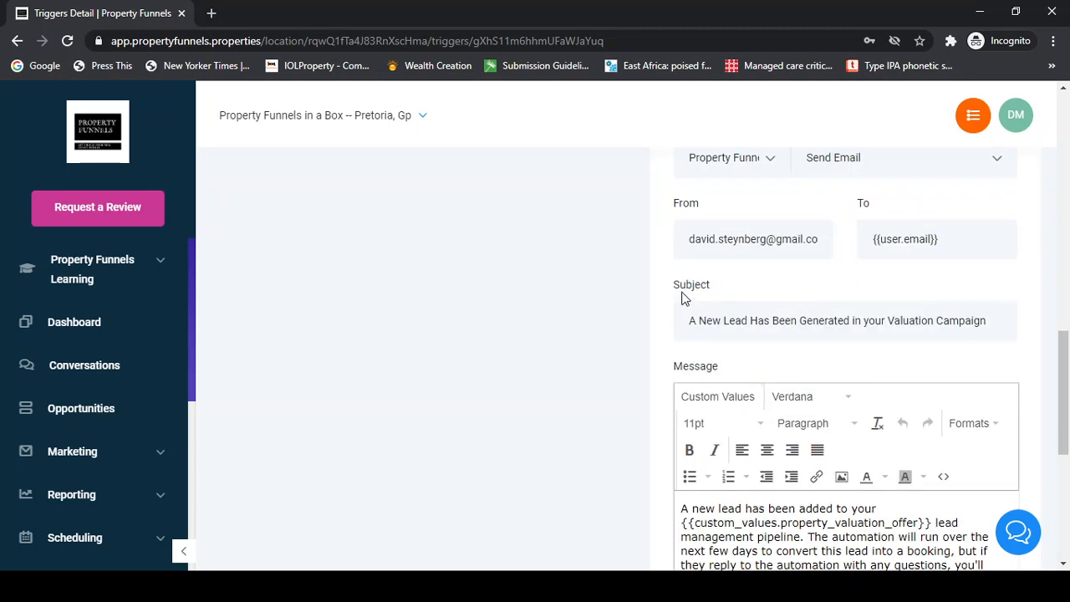
pyautogui.scroll(1, 684, 301)
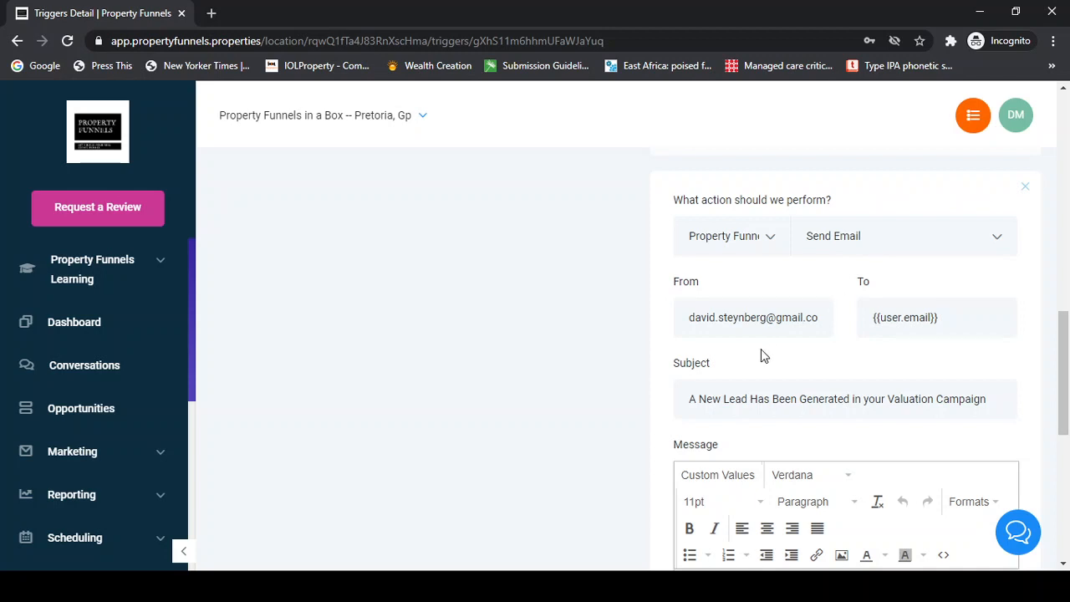
pyautogui.scroll(-1, 761, 351)
pyautogui.scroll(-1, 800, 324)
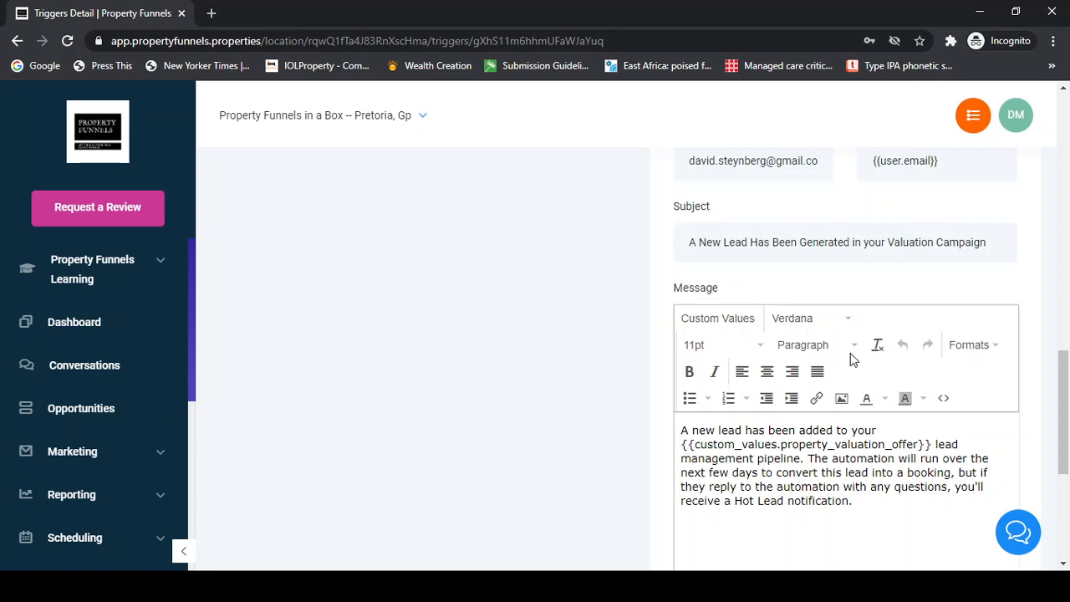
pyautogui.scroll(-3, 781, 358)
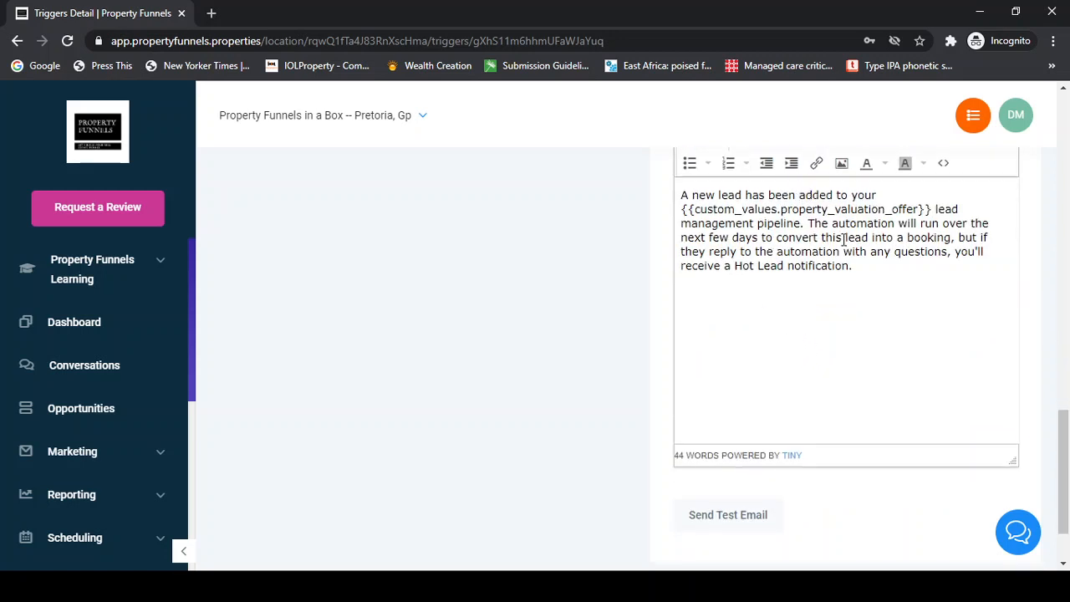
pyautogui.scroll(-1, 719, 251)
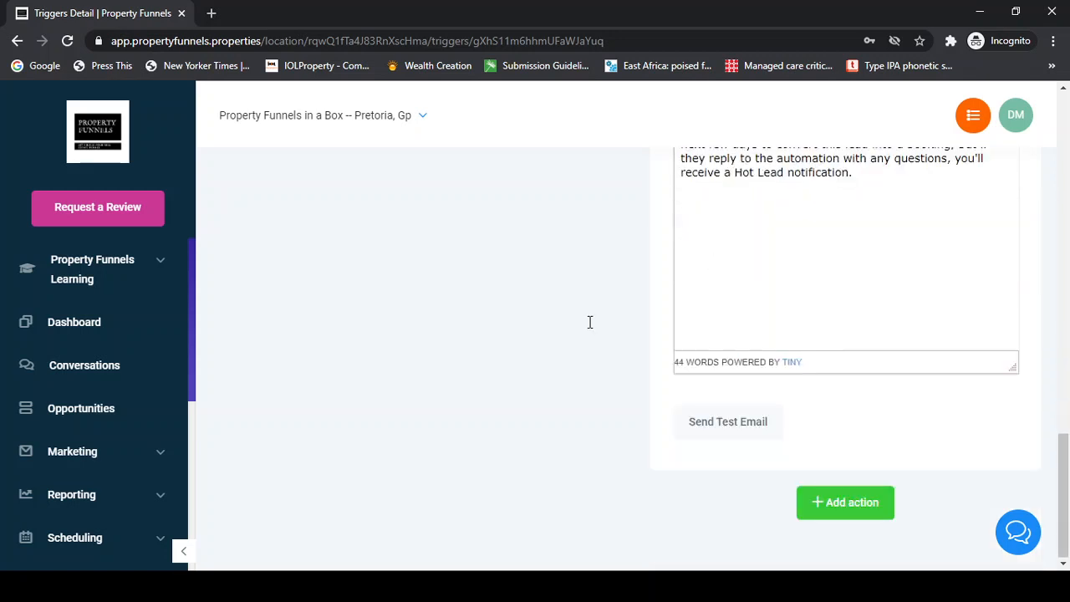
# Look through the available standard and membership action types in a new blank action, and remove that action without choosing one.
pyautogui.click(840, 511)
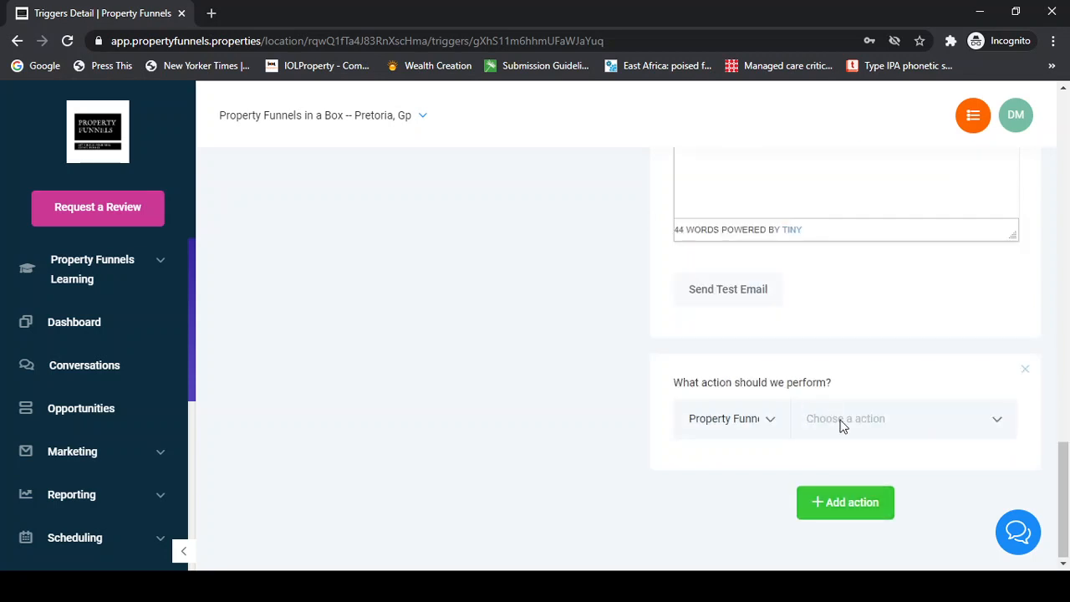
pyautogui.click(836, 417)
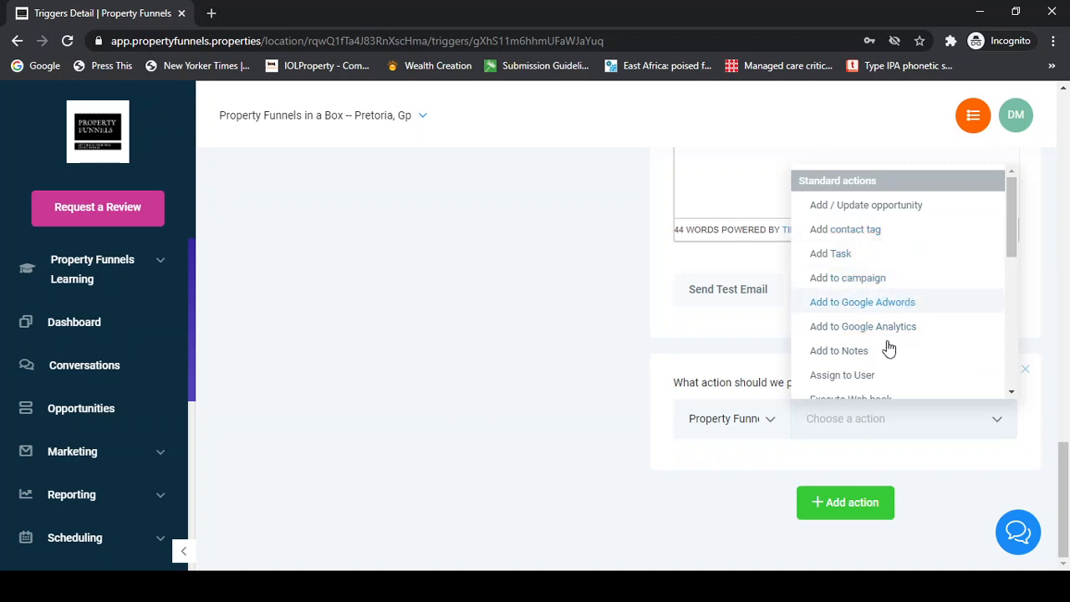
pyautogui.scroll(-1, 899, 344)
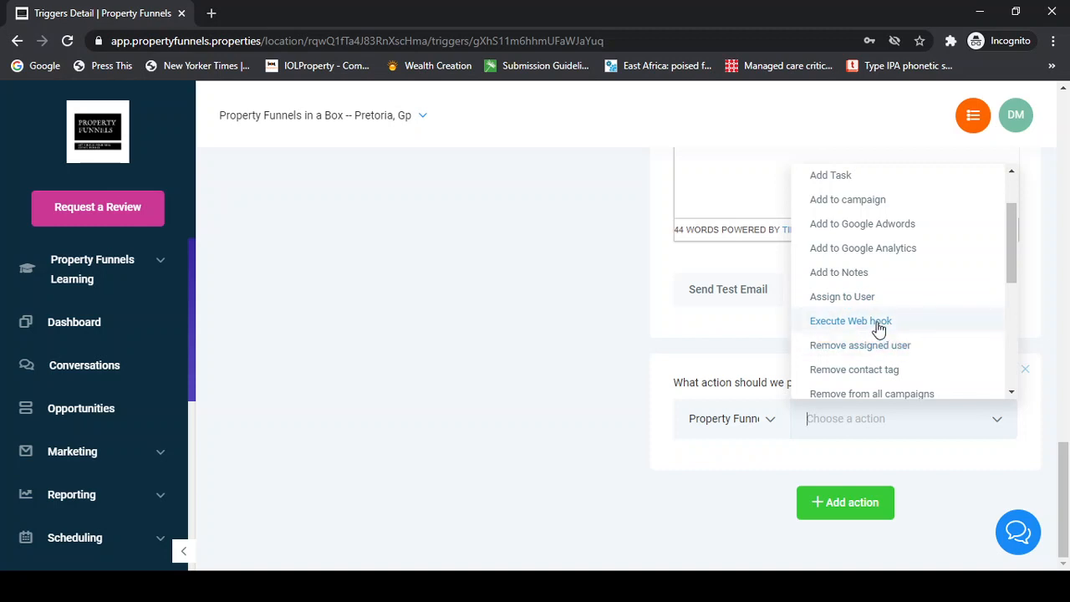
pyautogui.scroll(-1, 877, 328)
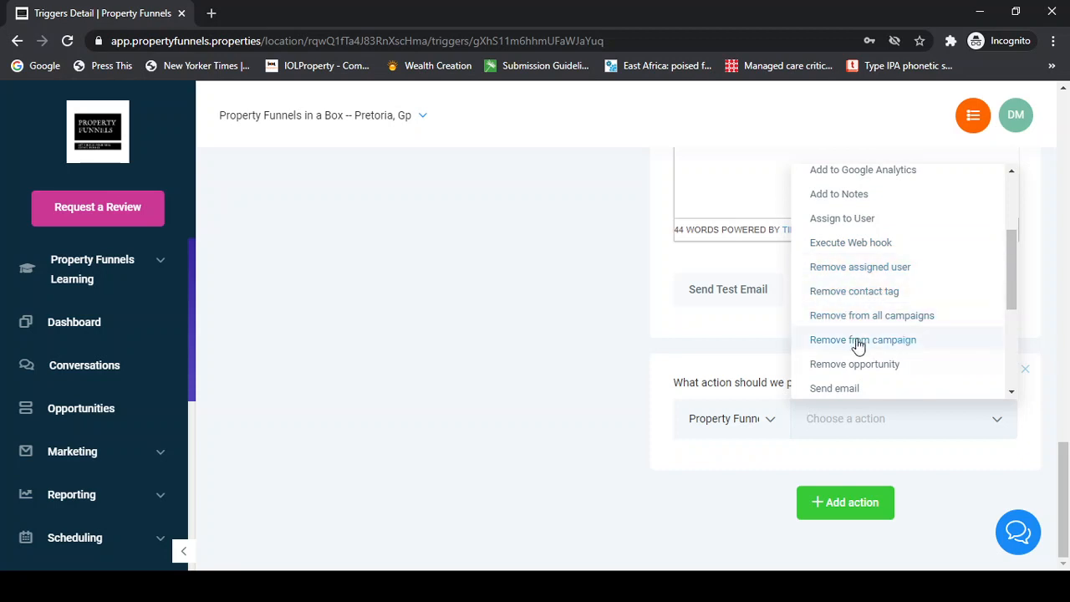
pyautogui.scroll(-1, 880, 363)
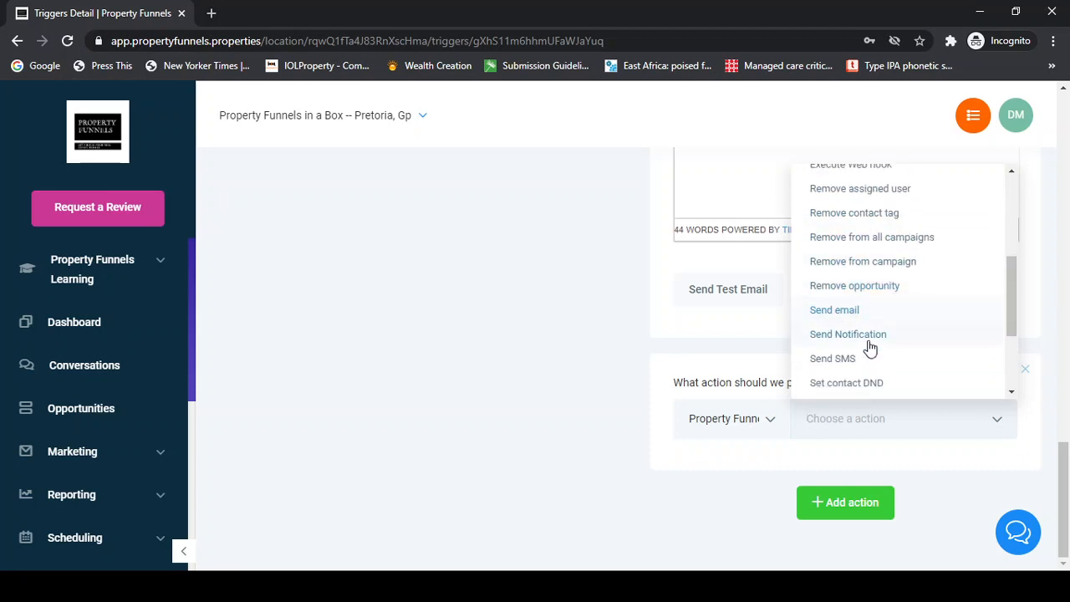
pyautogui.scroll(-1, 871, 347)
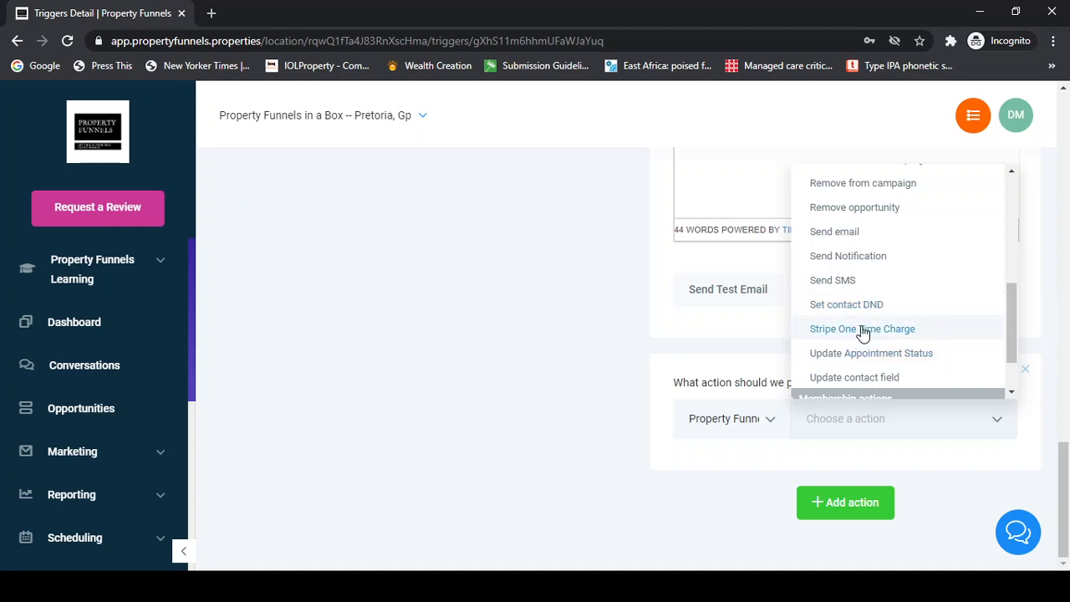
pyautogui.scroll(-1, 862, 333)
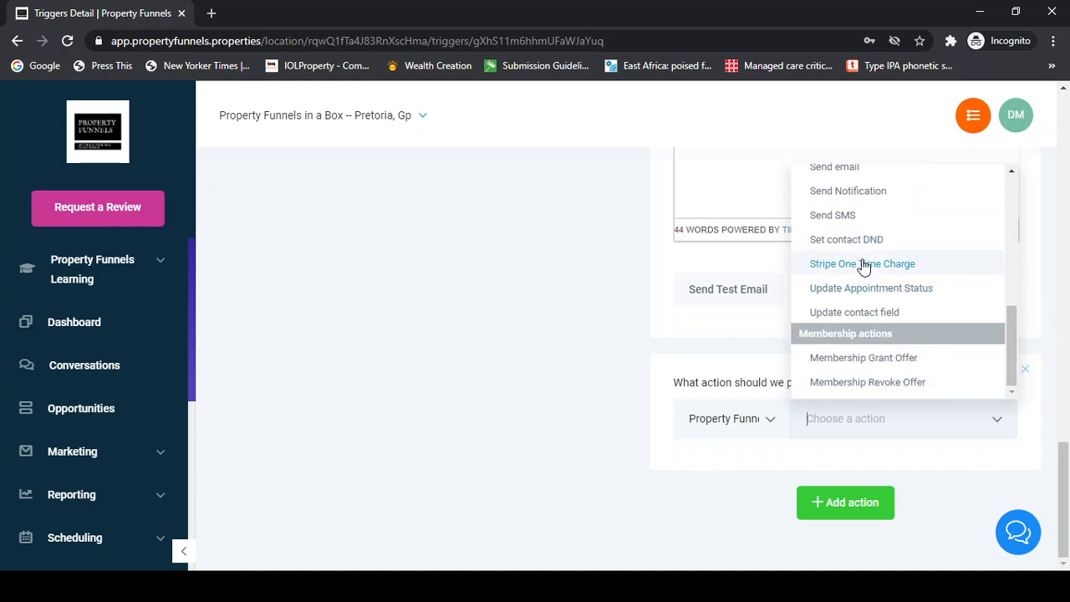
pyautogui.click(711, 384)
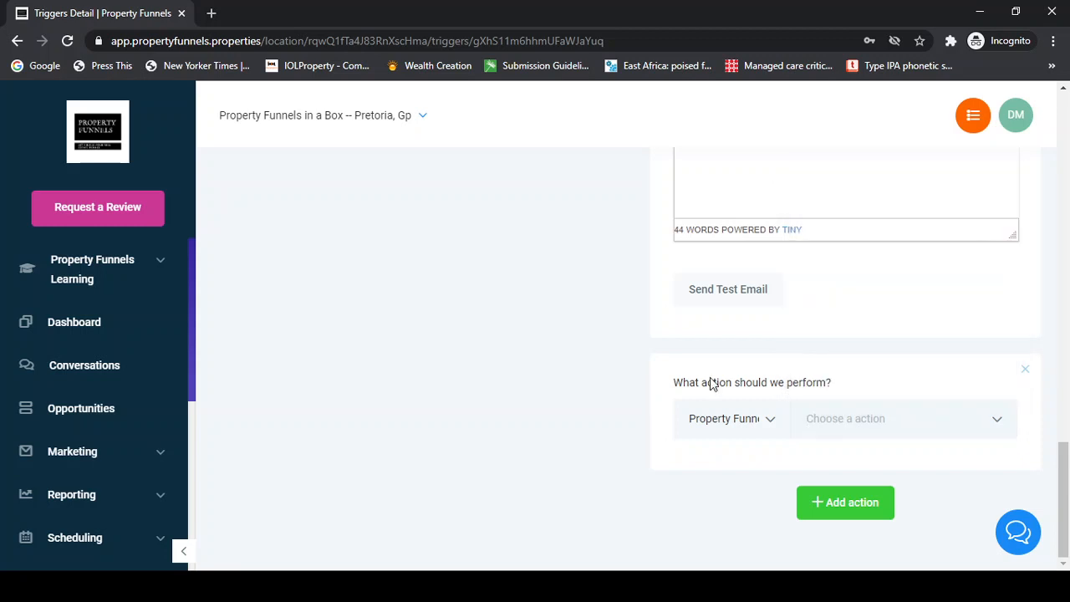
pyautogui.click(1024, 368)
pyautogui.scroll(15, 651, 308)
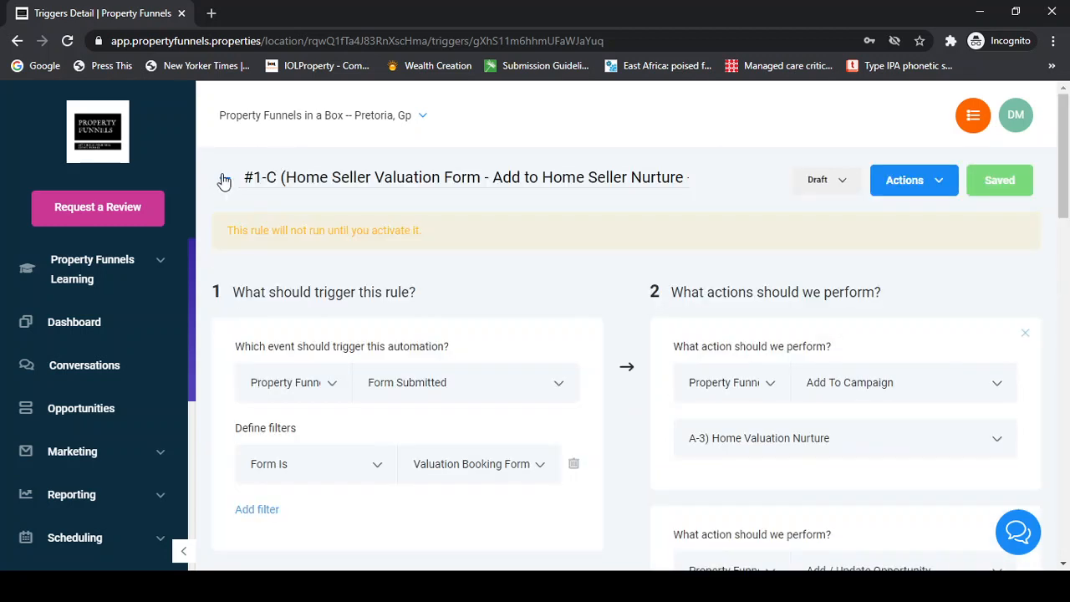
# Open the Unsubscribe Trigger rule from the triggers list and locate Trigger Links among the Marketing features.
pyautogui.click(224, 180)
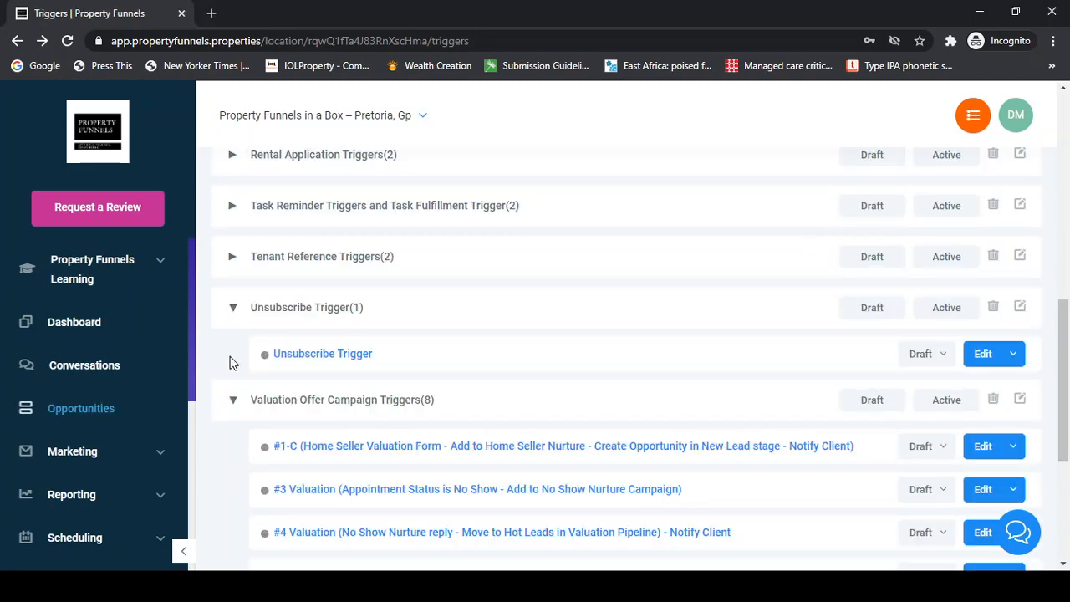
pyautogui.click(294, 359)
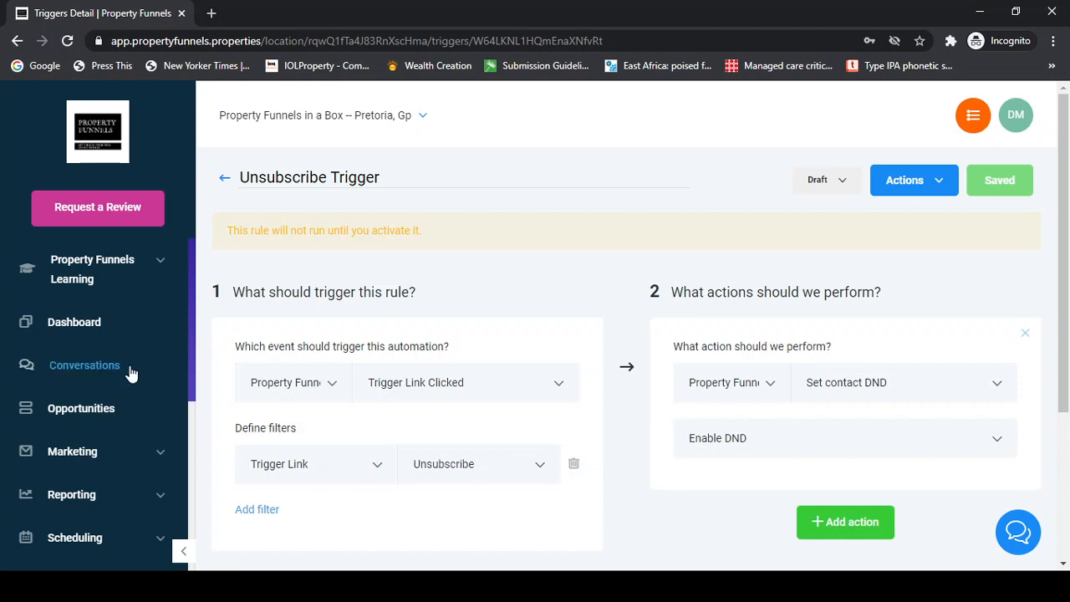
pyautogui.scroll(-1, 100, 436)
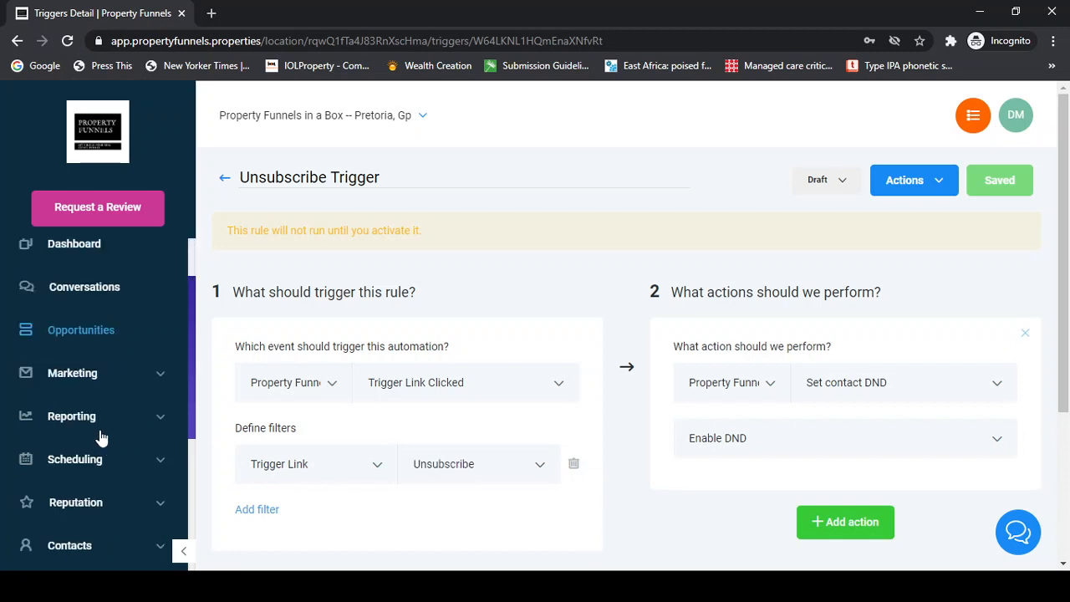
pyautogui.click(75, 374)
pyautogui.scroll(-1, 79, 375)
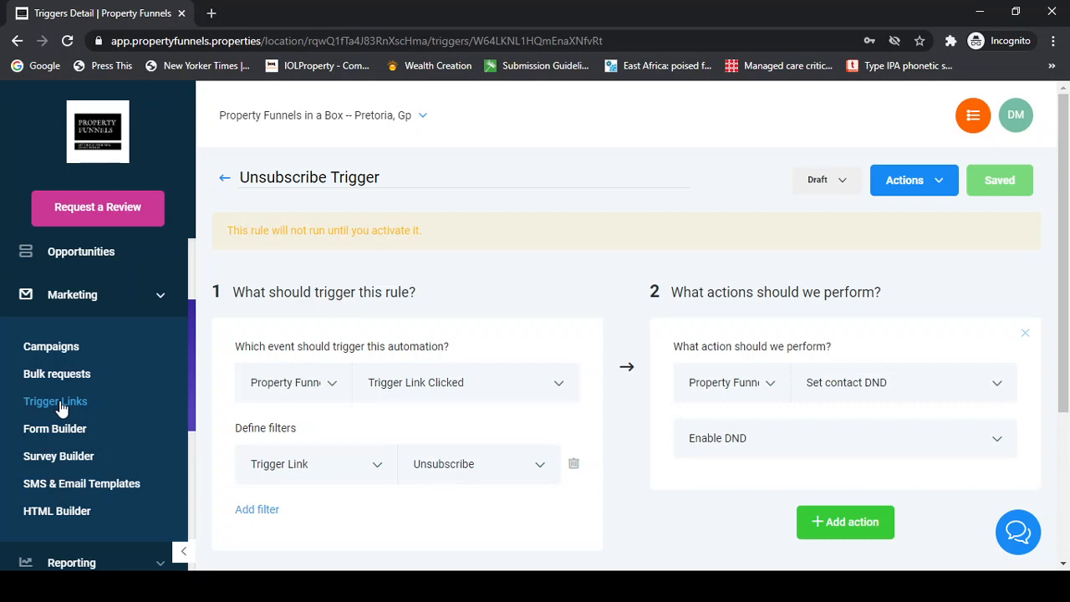
pyautogui.scroll(-3, 55, 373)
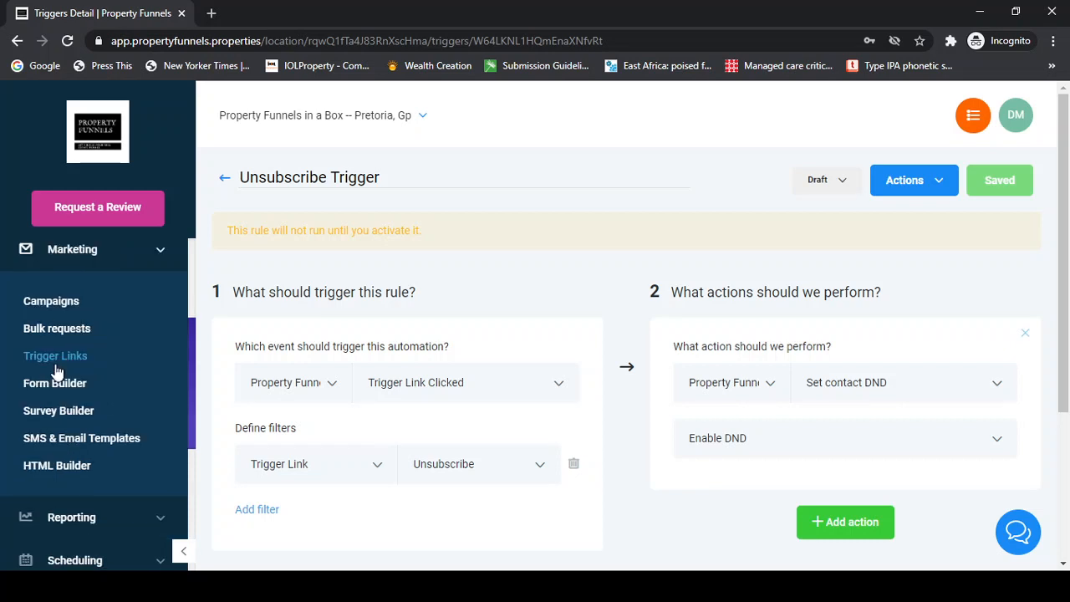
pyautogui.scroll(4, 55, 374)
pyautogui.scroll(-5, 57, 388)
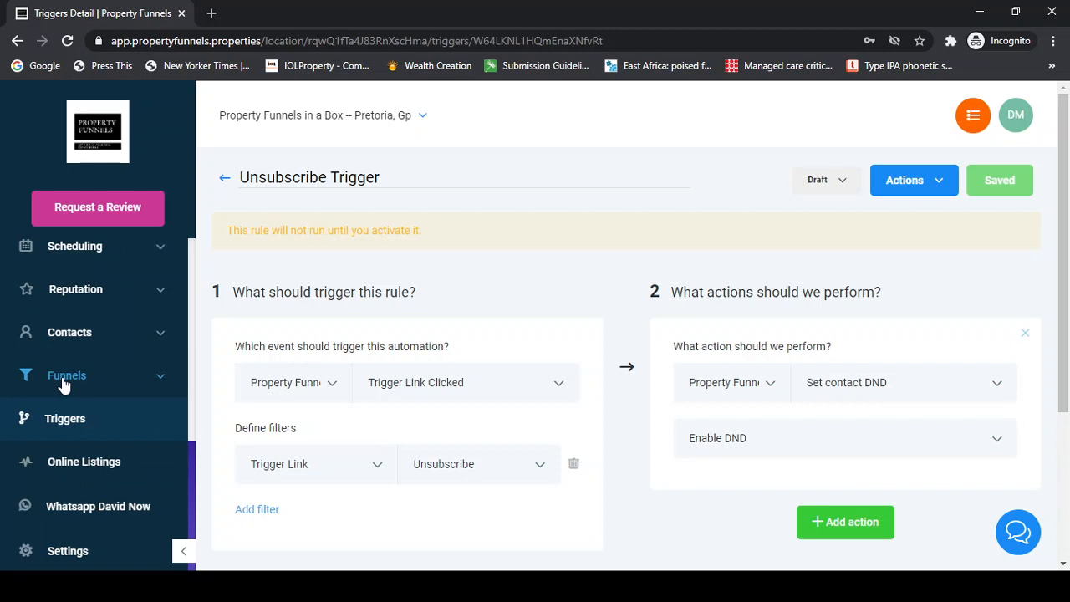
# Review the Unsubscribe Trigger's trigger link filter and Set contact DND action, and activate the rule.
pyautogui.scroll(-1, 351, 333)
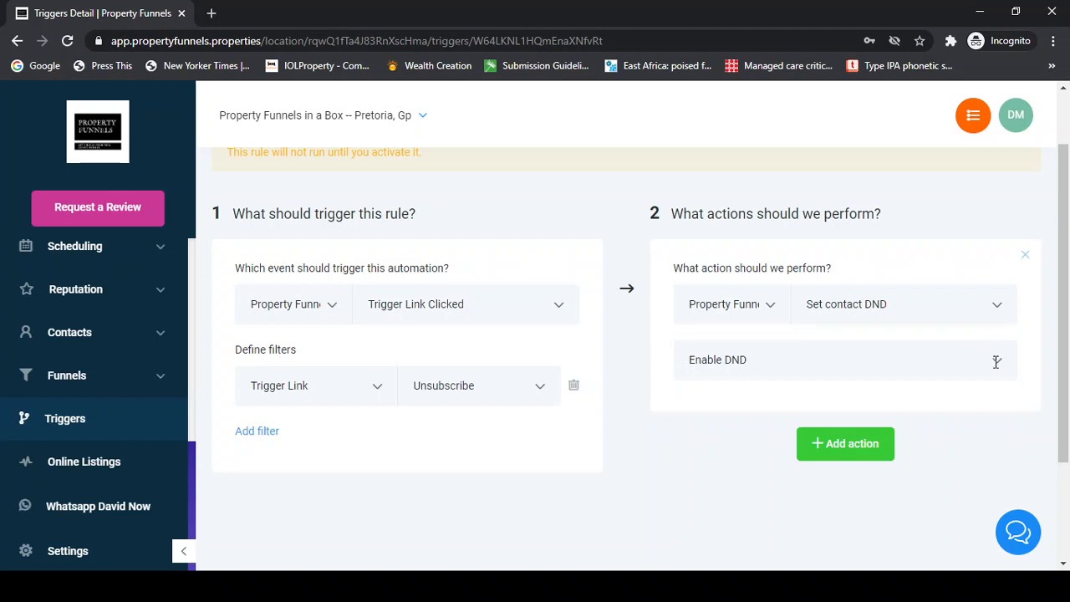
pyautogui.scroll(-2, 805, 408)
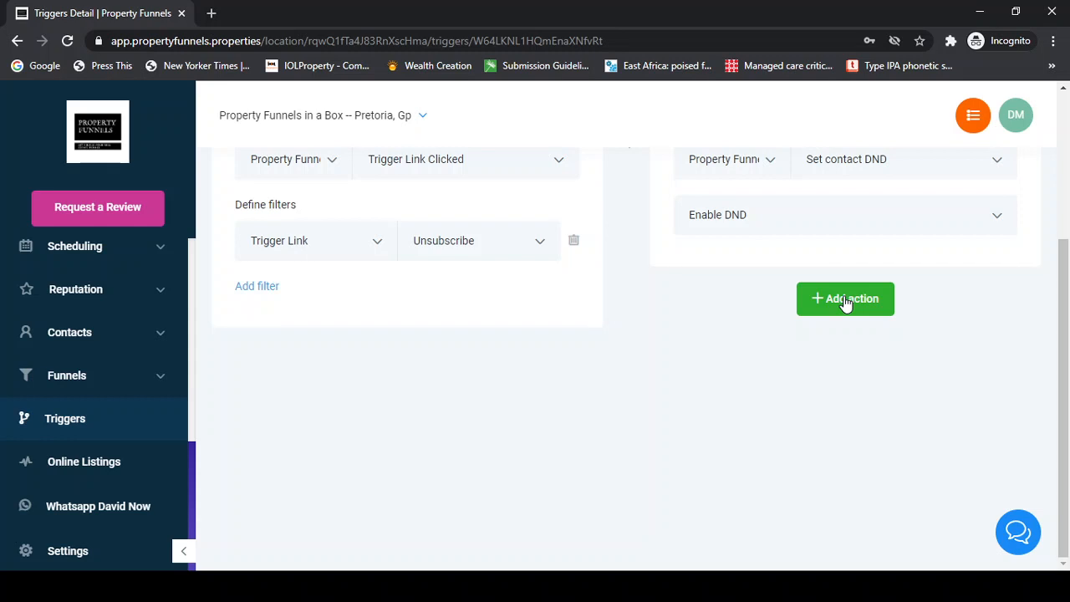
pyautogui.scroll(3, 844, 302)
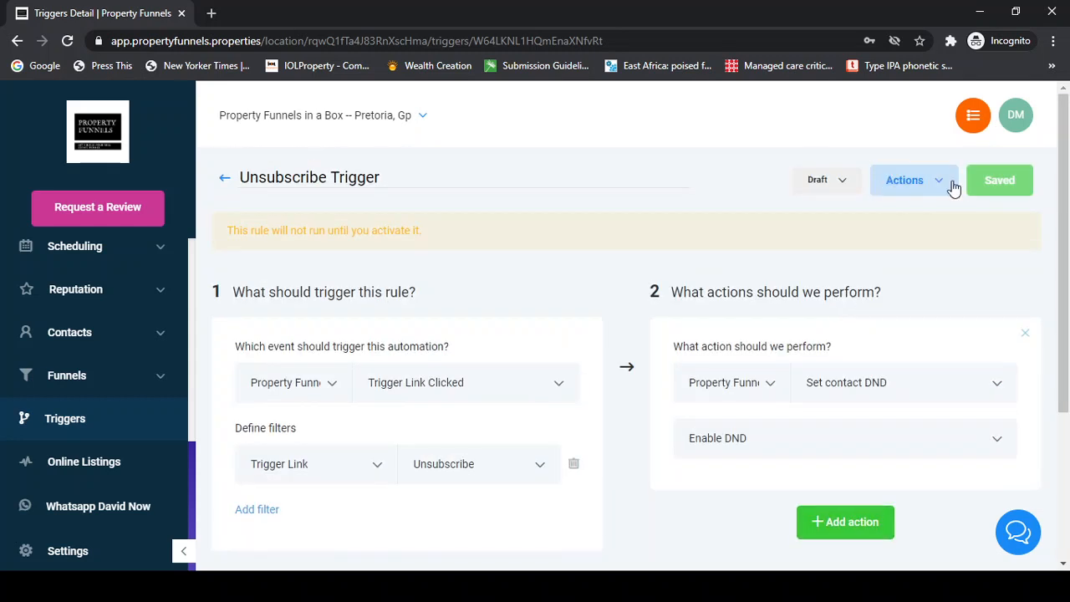
pyautogui.click(840, 182)
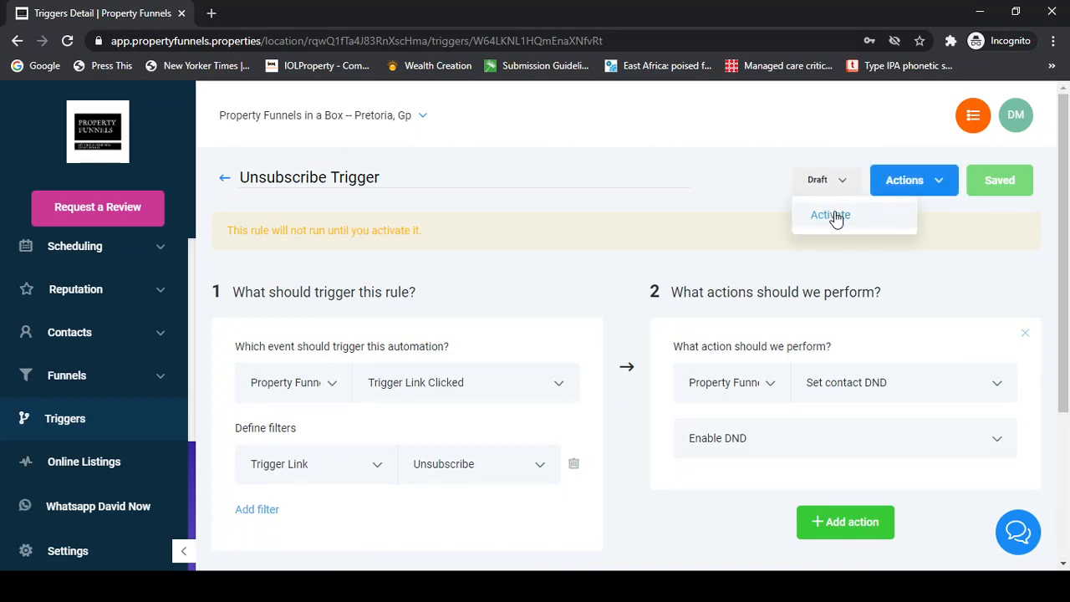
pyautogui.click(832, 216)
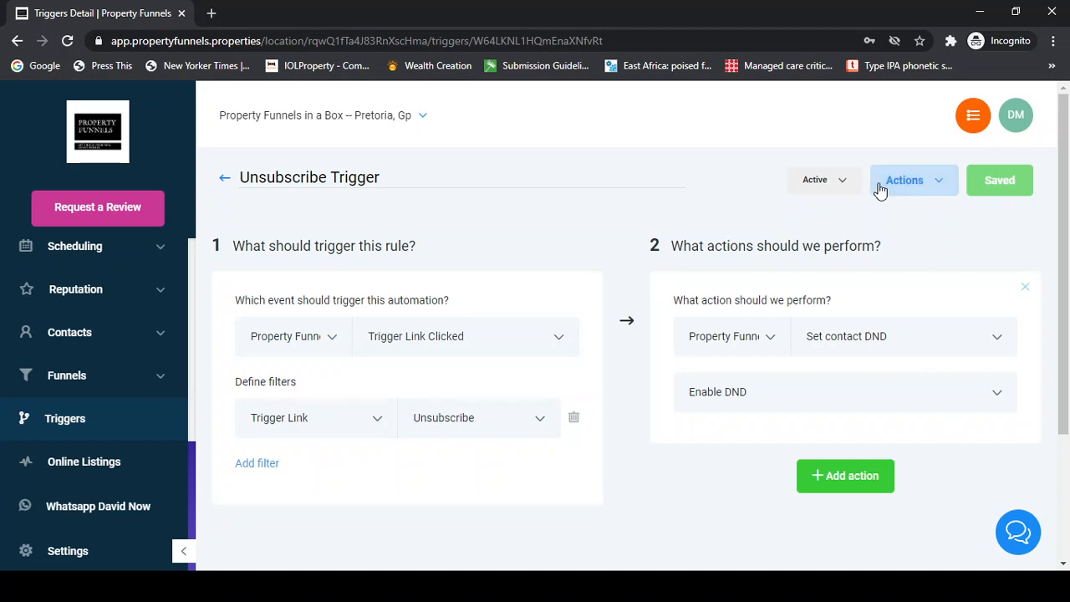
# Return to the triggers list, and view the support question form and close it without sending anything.
pyautogui.click(224, 179)
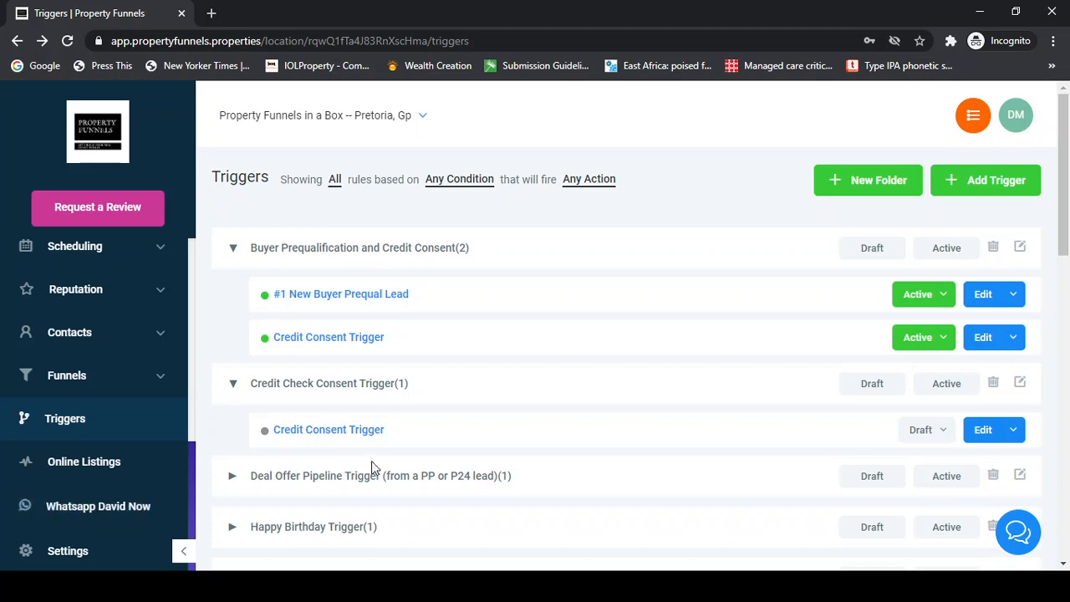
pyautogui.click(1018, 535)
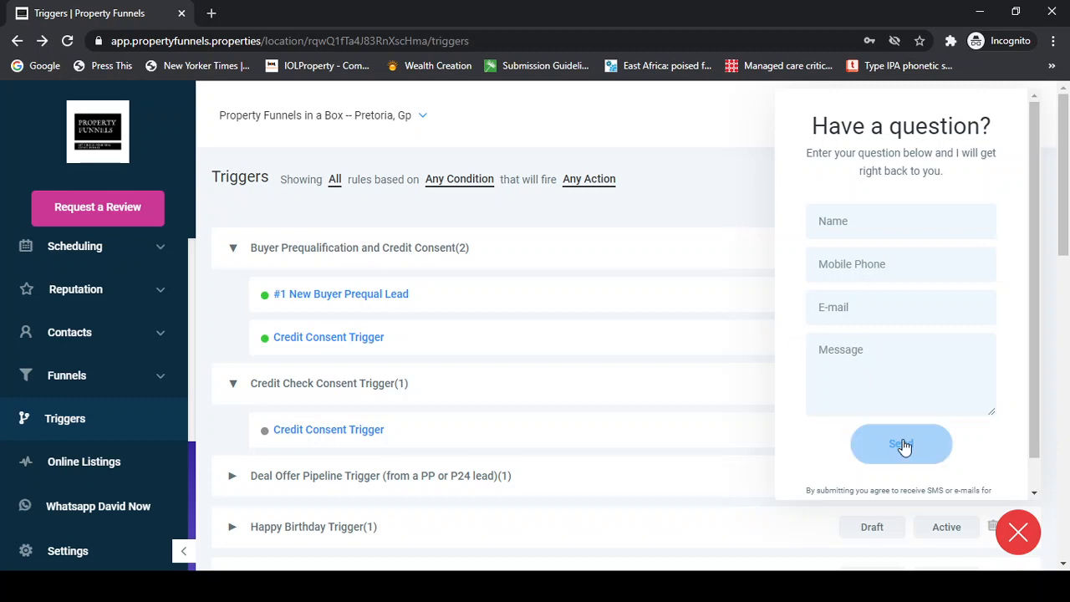
pyautogui.click(1018, 535)
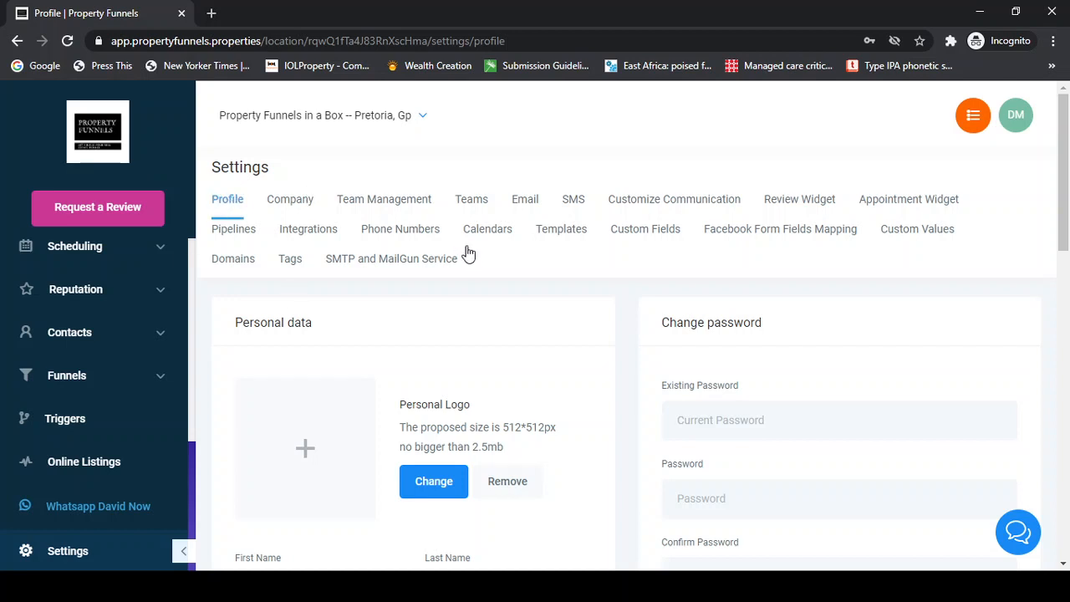
# Examine the Profile settings, covering personal data, password change, email signature and user availability.
pyautogui.scroll(-1, 466, 342)
pyautogui.scroll(-1, 501, 322)
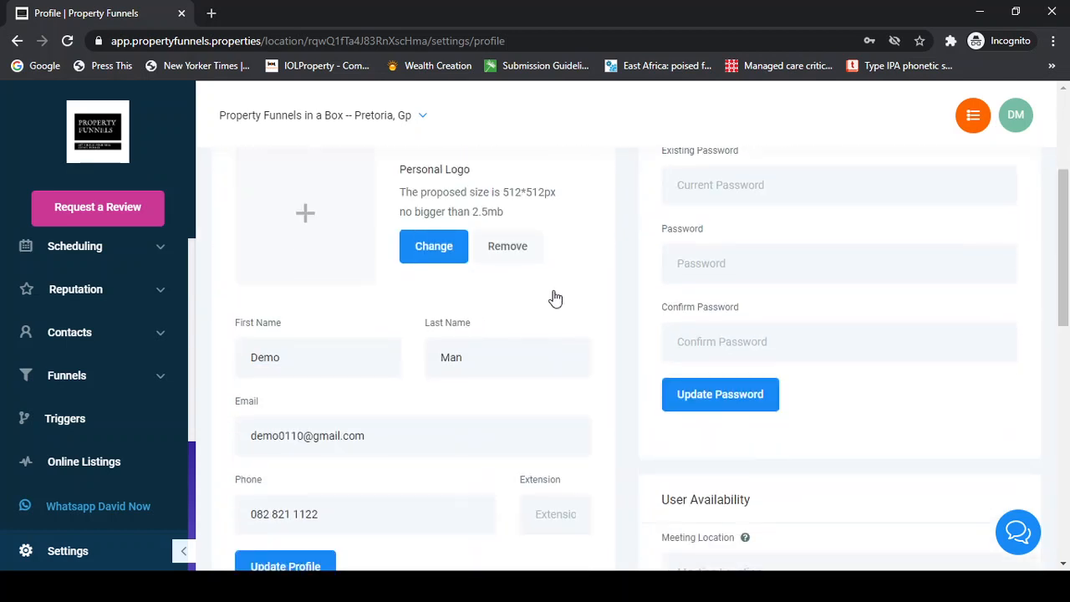
pyautogui.scroll(-1, 360, 326)
pyautogui.scroll(-3, 390, 210)
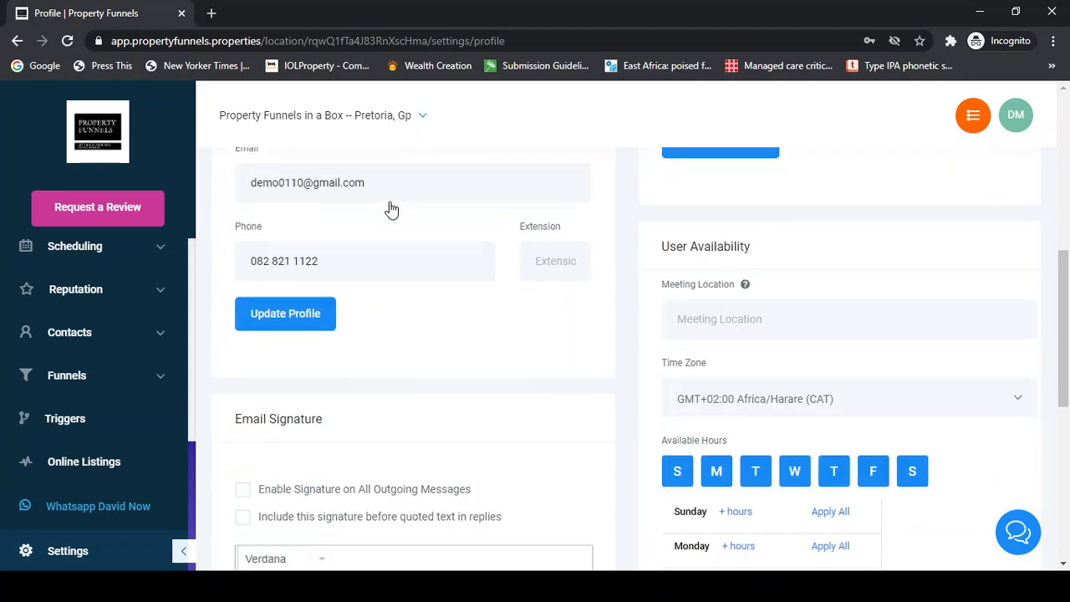
pyautogui.scroll(-4, 391, 210)
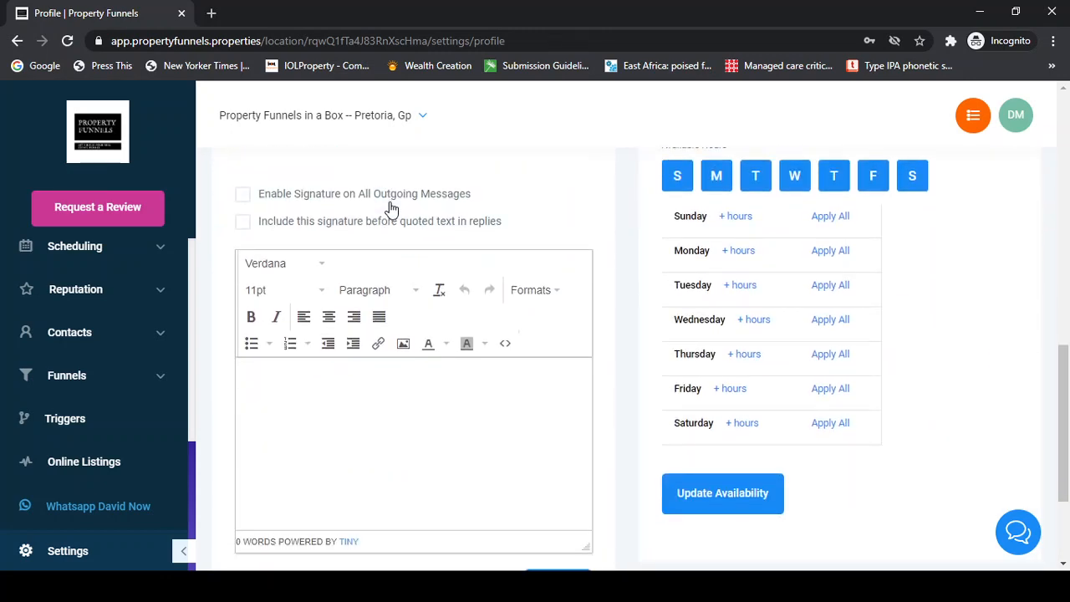
pyautogui.scroll(4, 390, 208)
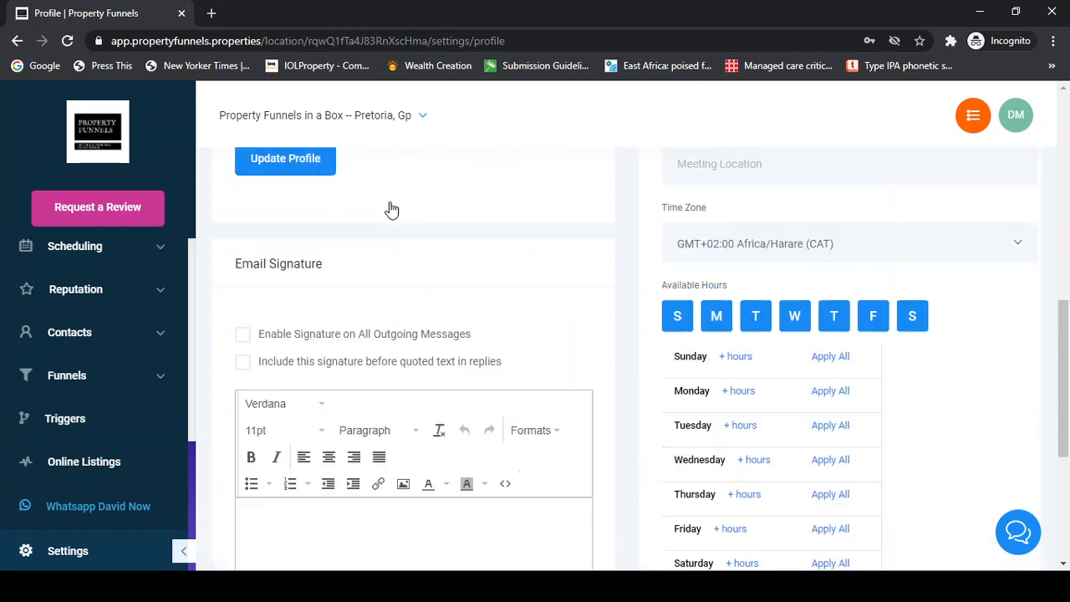
pyautogui.scroll(1, 267, 341)
pyautogui.scroll(-1, 263, 351)
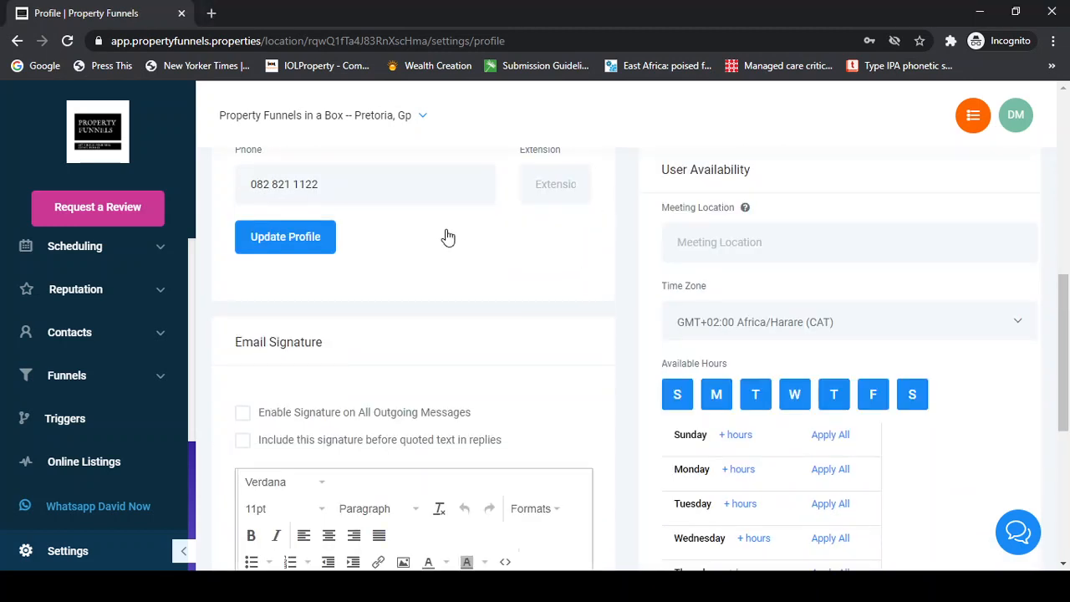
pyautogui.scroll(3, 432, 246)
pyautogui.scroll(3, 330, 397)
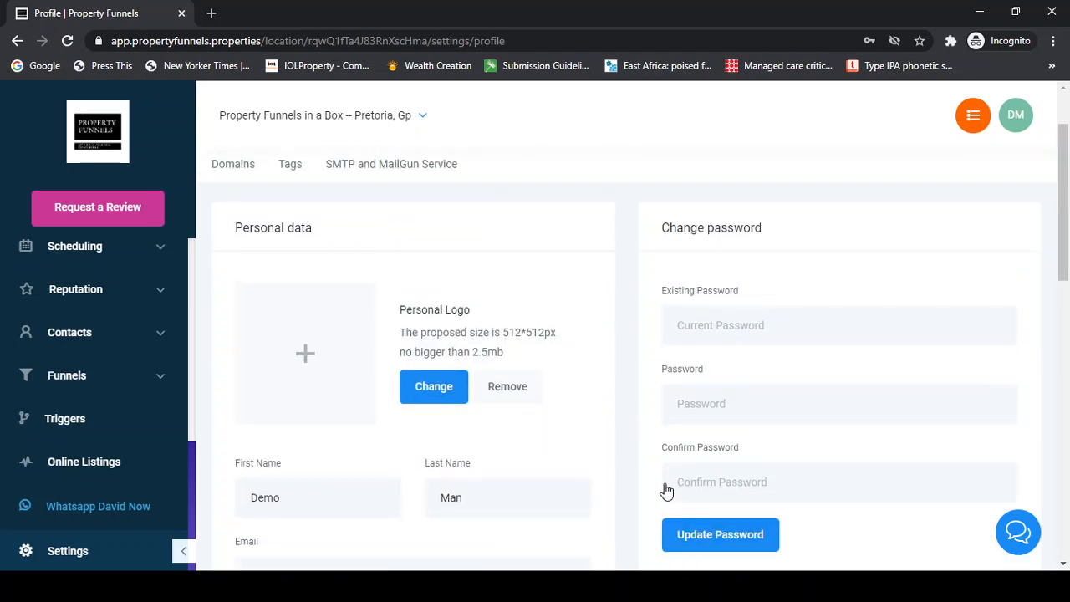
pyautogui.scroll(1, 710, 423)
pyautogui.scroll(1, 288, 251)
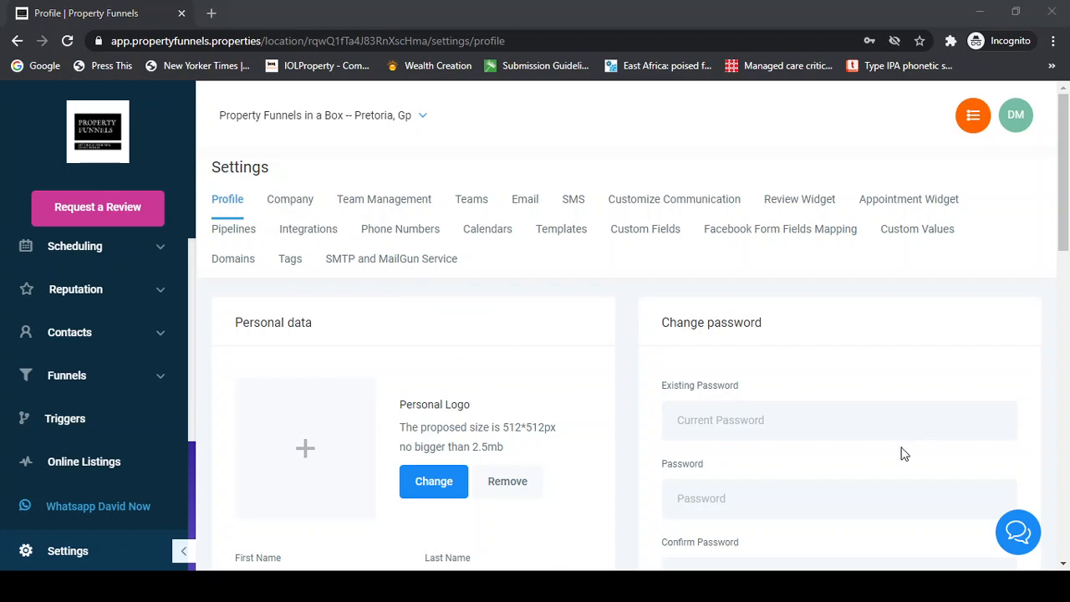
# Examine the Company settings' logo, address and contact fields, and highlight the company's API key.
pyautogui.scroll(-1, 487, 399)
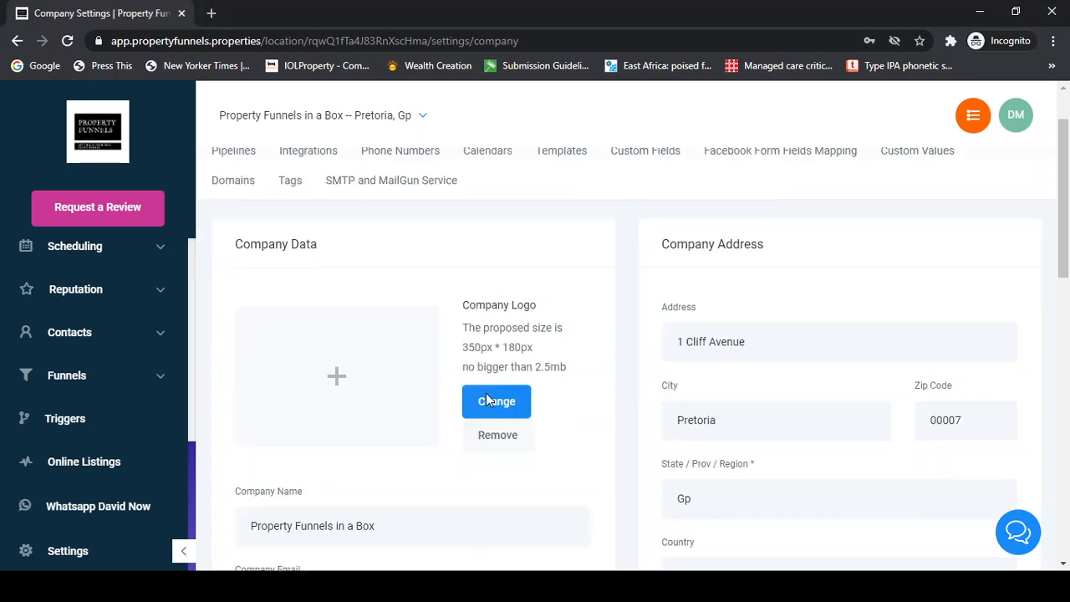
pyautogui.click(527, 405)
pyautogui.scroll(-2, 769, 187)
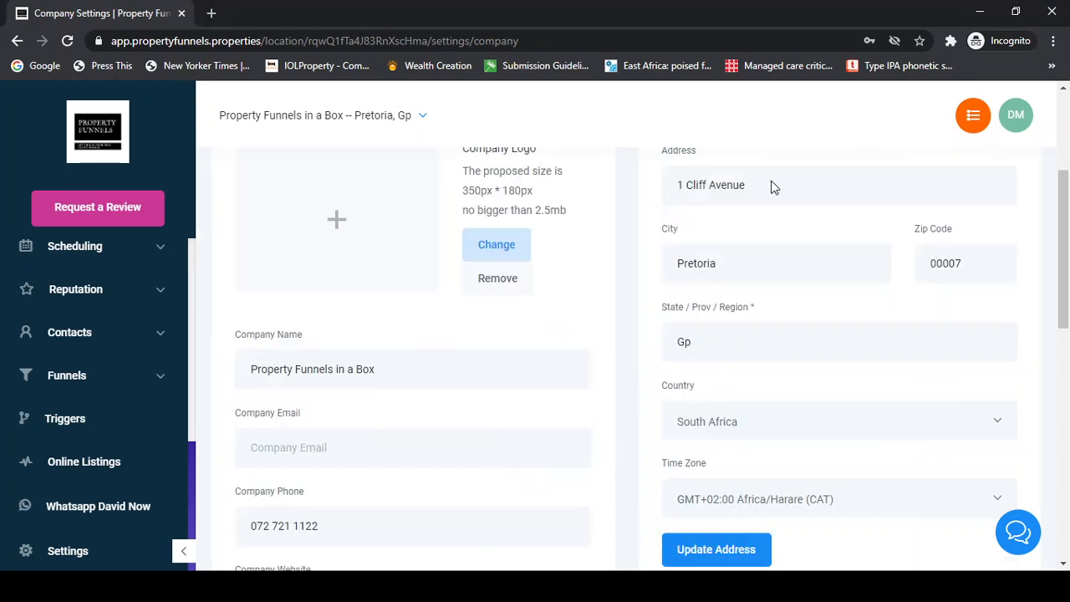
pyautogui.scroll(-1, 293, 285)
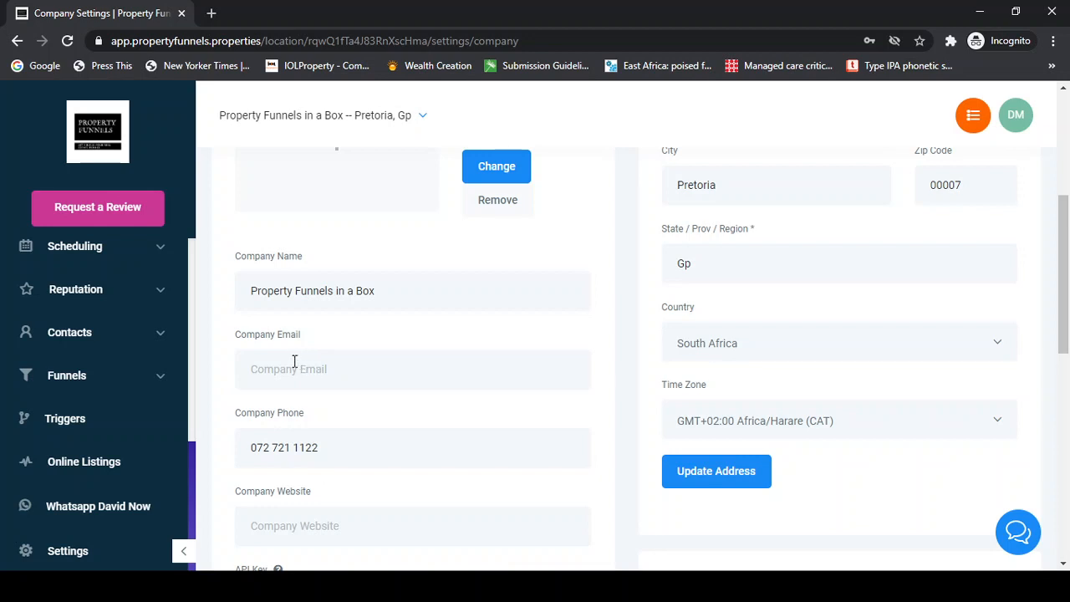
pyautogui.scroll(-2, 294, 361)
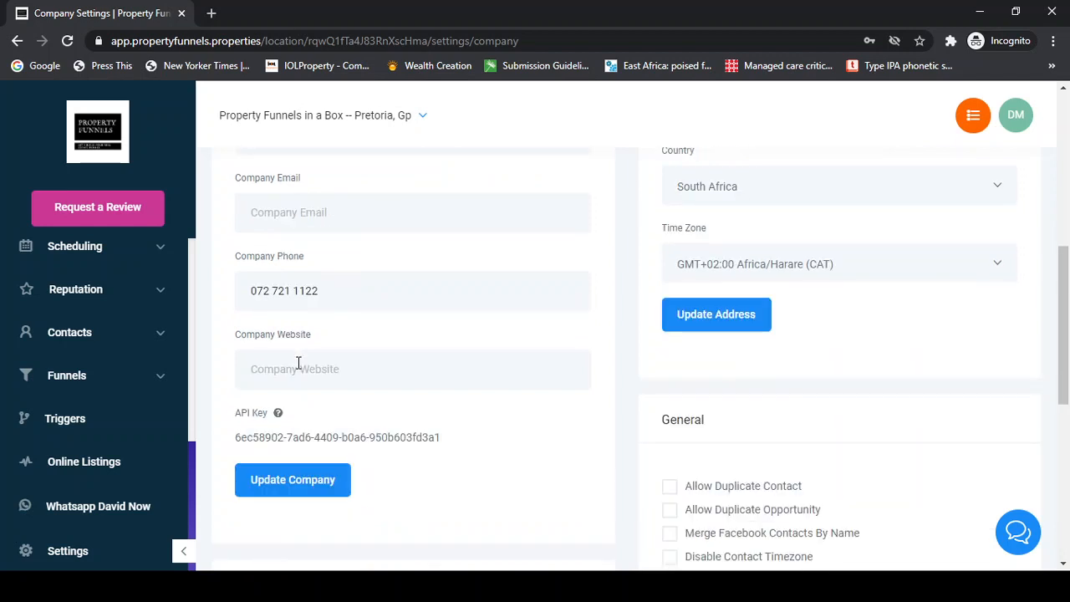
pyautogui.scroll(-2, 298, 362)
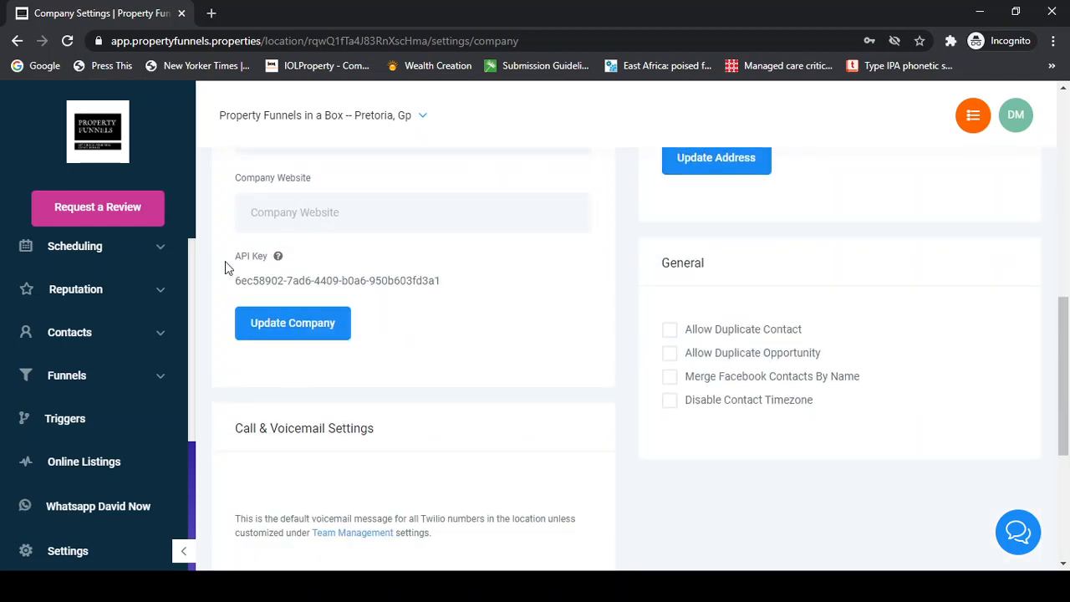
pyautogui.moveTo(236, 279); pyautogui.dragTo(442, 279)
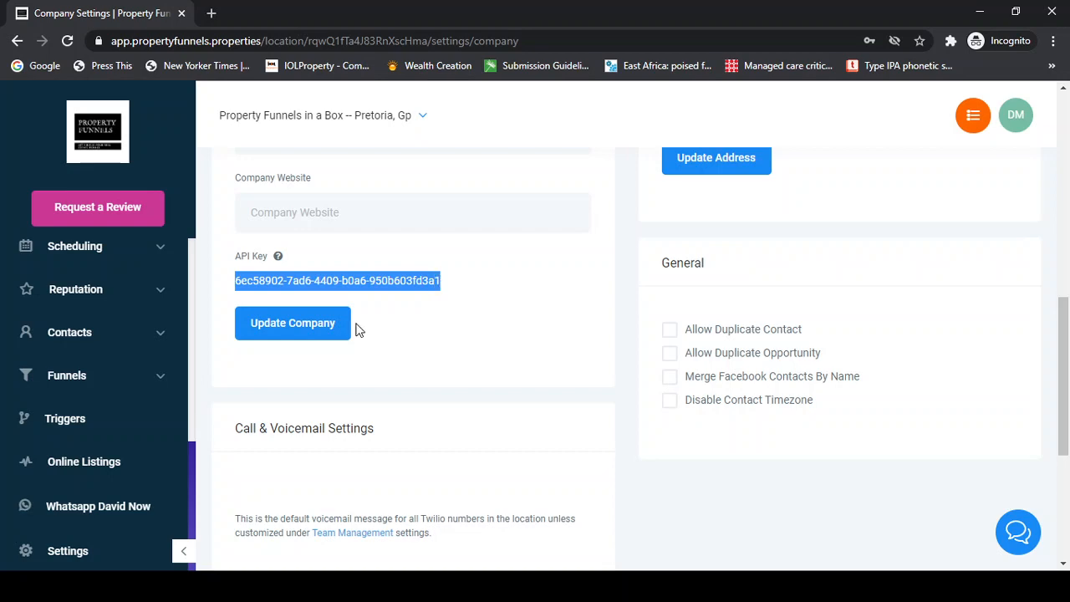
# Review the company data, address, time zone and General options again, and open the Team Management settings.
pyautogui.scroll(2, 357, 329)
pyautogui.scroll(6, 255, 473)
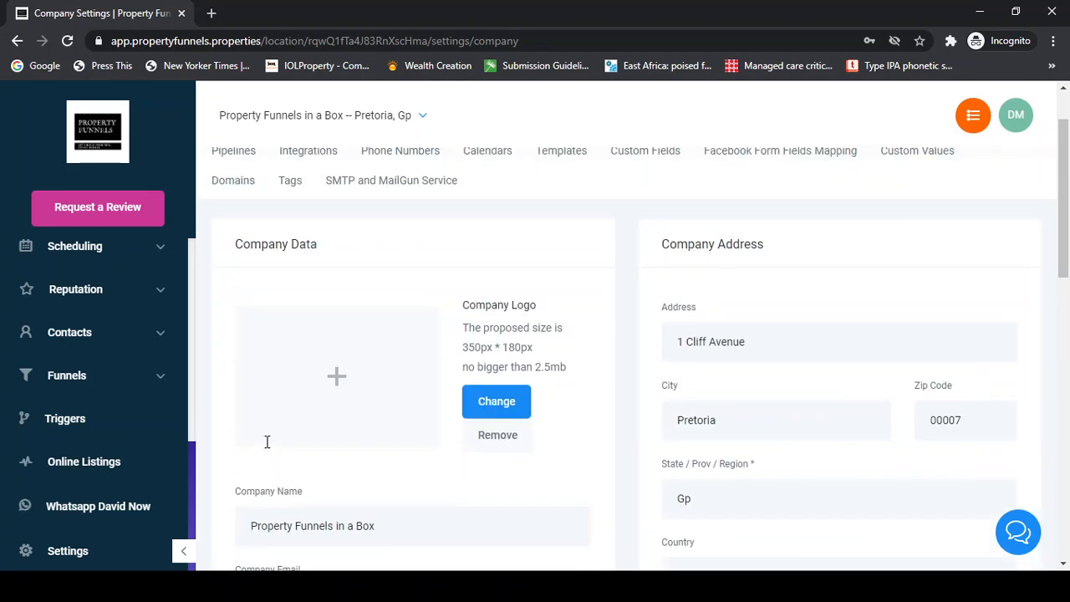
pyautogui.scroll(-4, 417, 354)
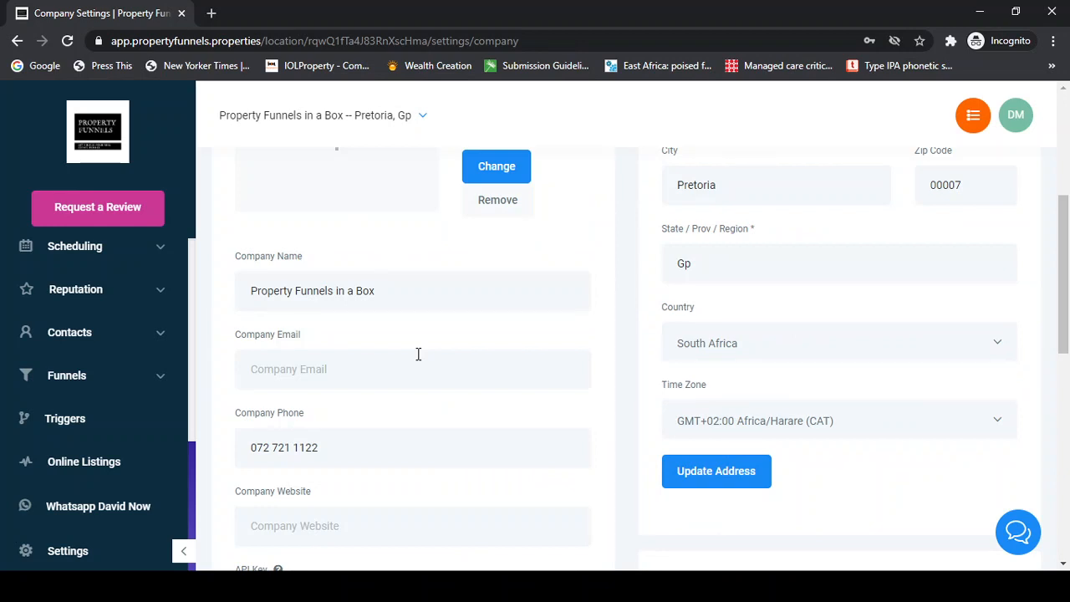
pyautogui.scroll(-4, 418, 354)
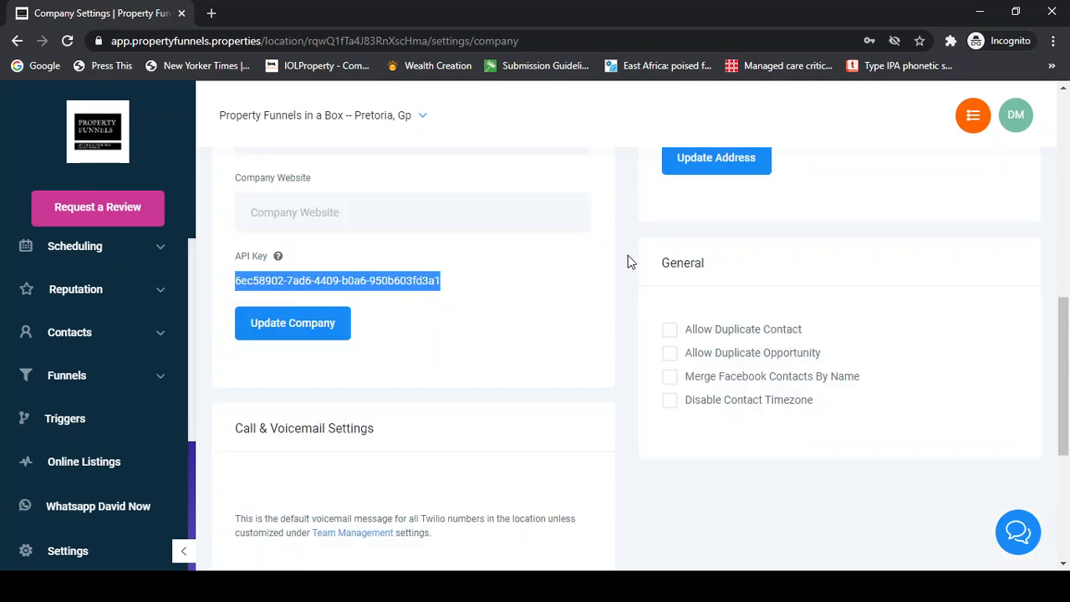
pyautogui.scroll(6, 605, 318)
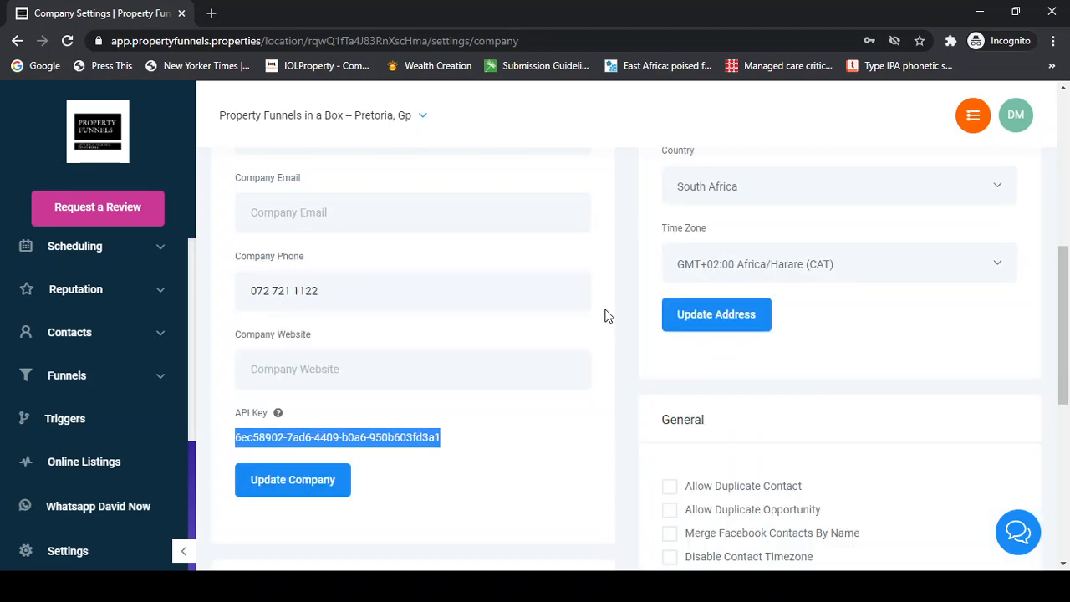
pyautogui.scroll(2, 603, 314)
pyautogui.scroll(-5, 724, 301)
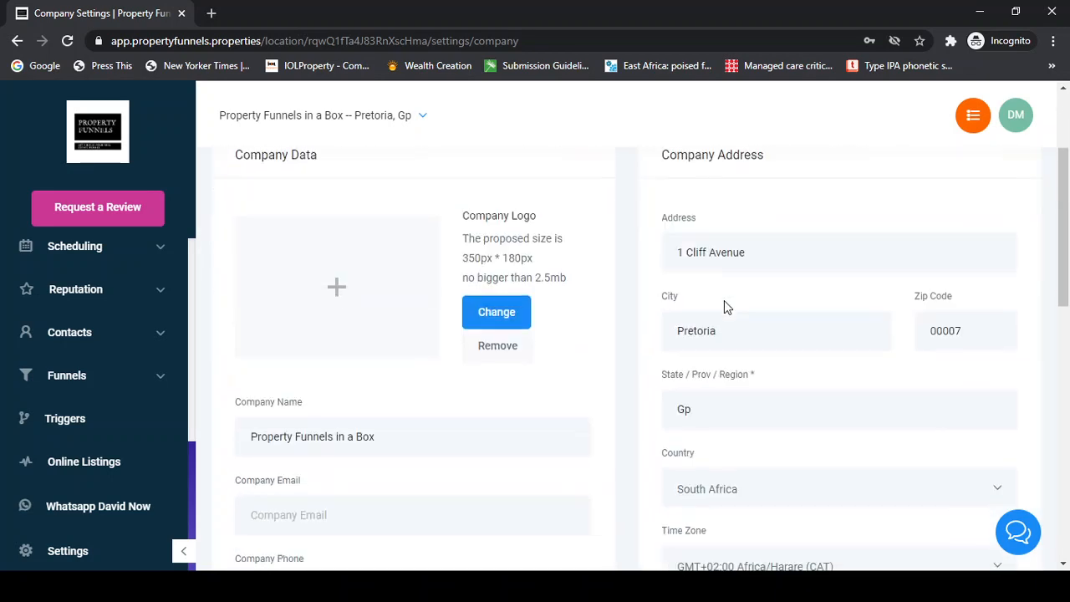
pyautogui.scroll(-1, 634, 328)
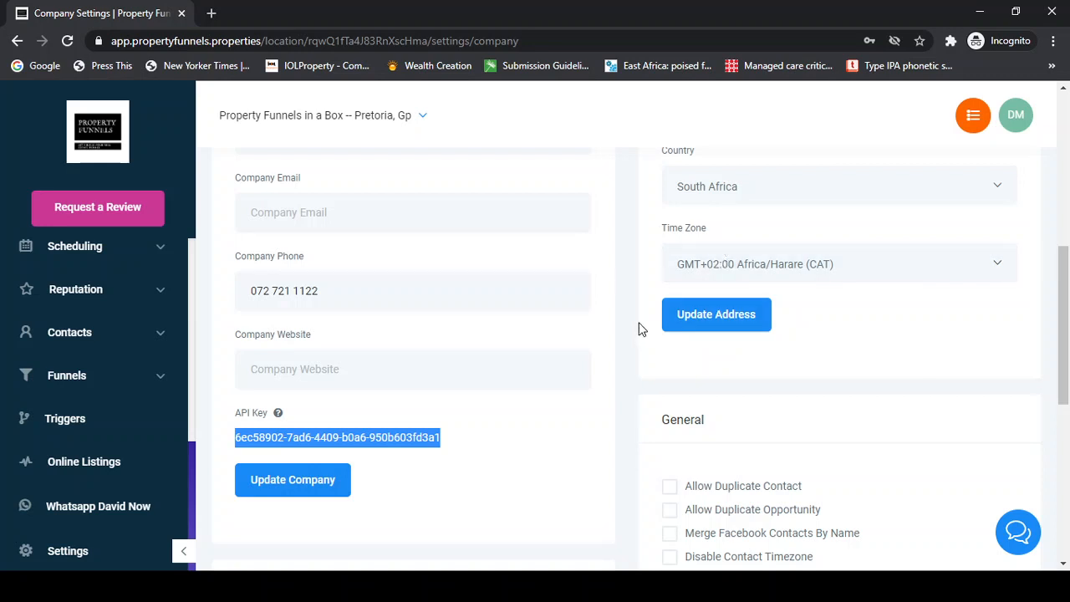
pyautogui.scroll(6, 640, 327)
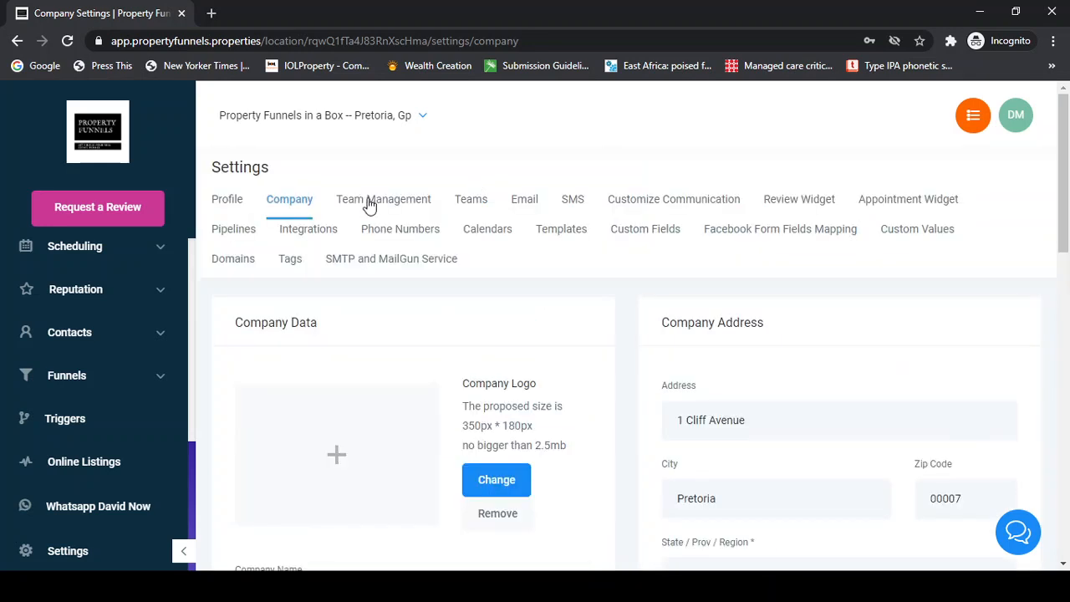
pyautogui.click(369, 206)
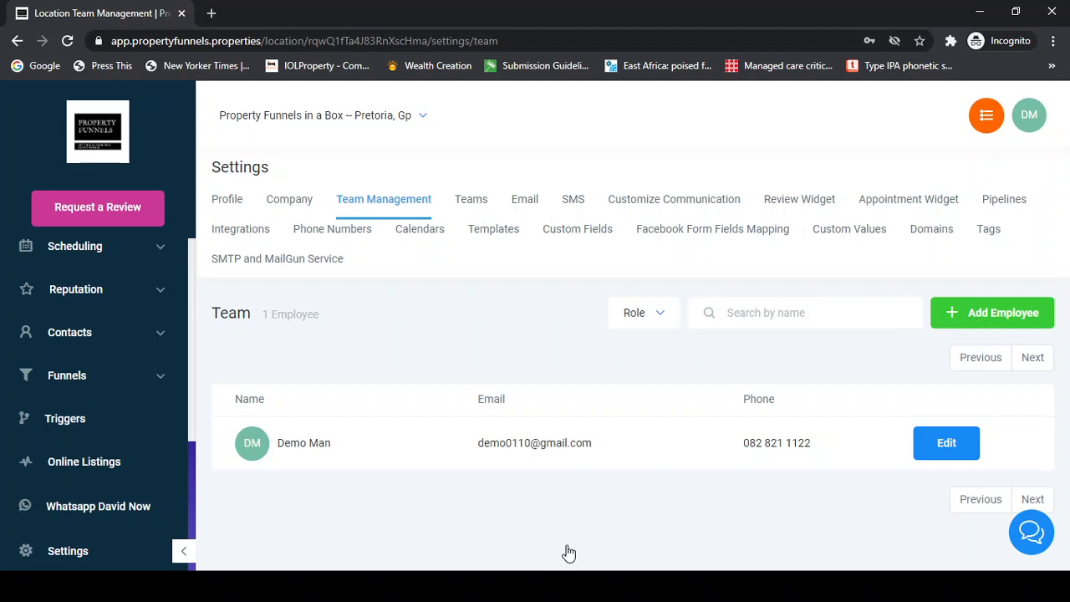
# Open a blank employee form and examine its personal details, password, email signature and calendar options.
pyautogui.click(906, 447)
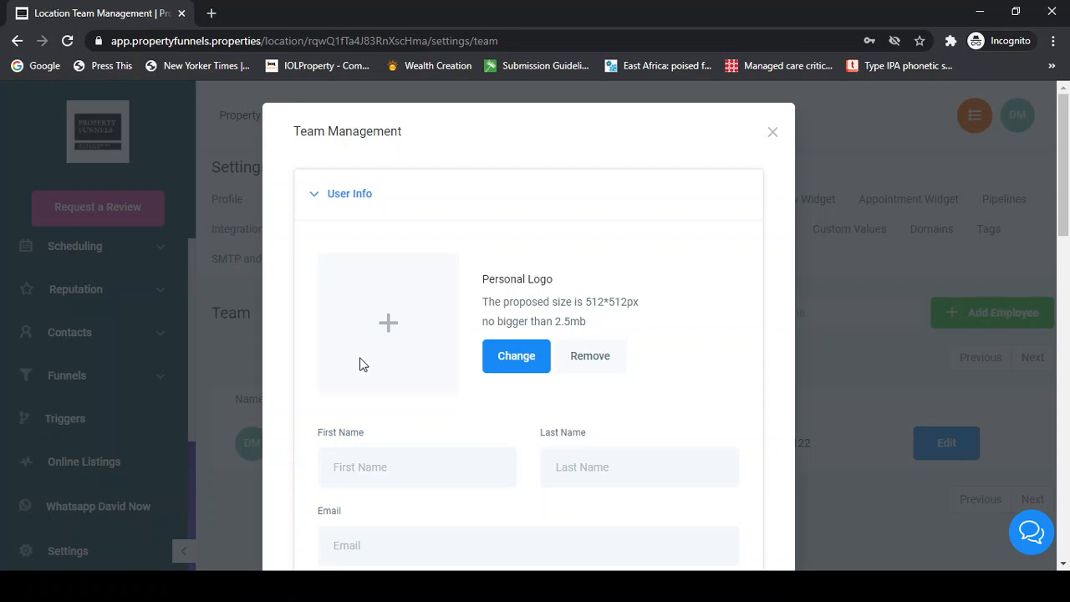
pyautogui.scroll(-2, 396, 290)
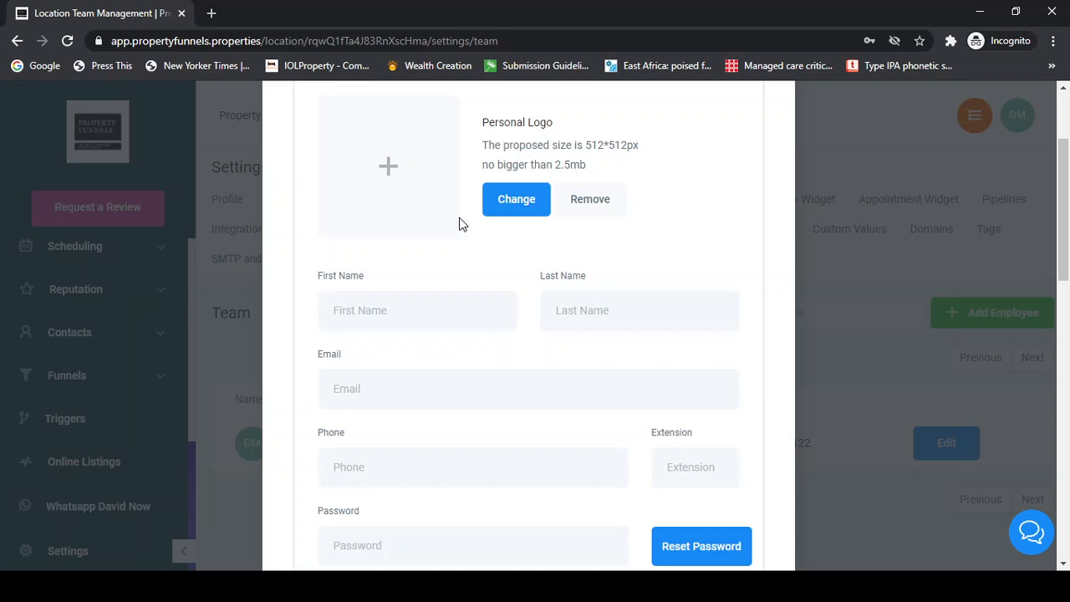
pyautogui.scroll(-4, 325, 291)
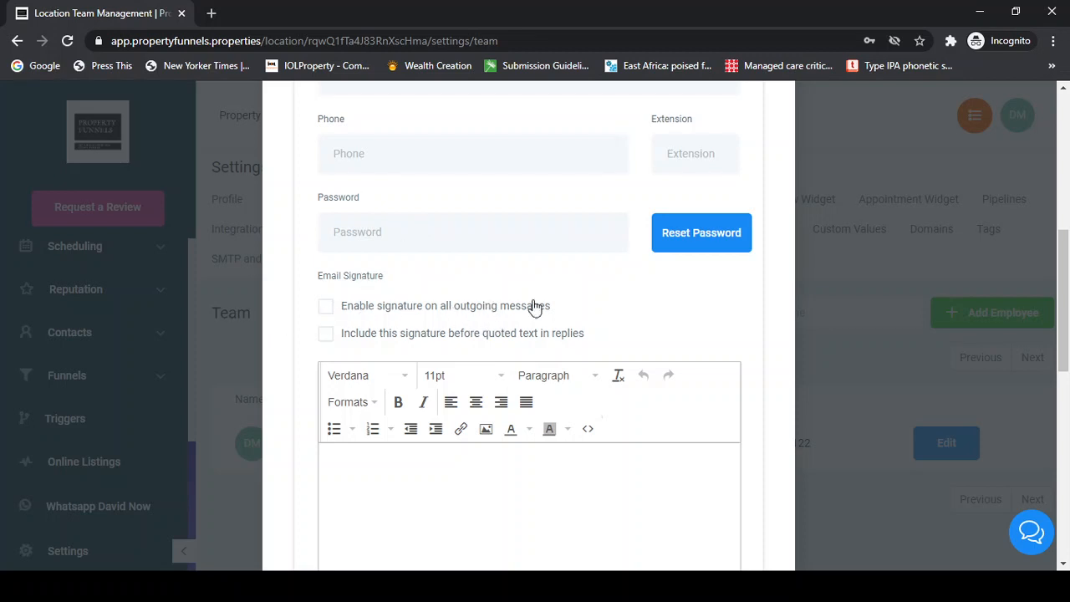
pyautogui.scroll(-1, 526, 316)
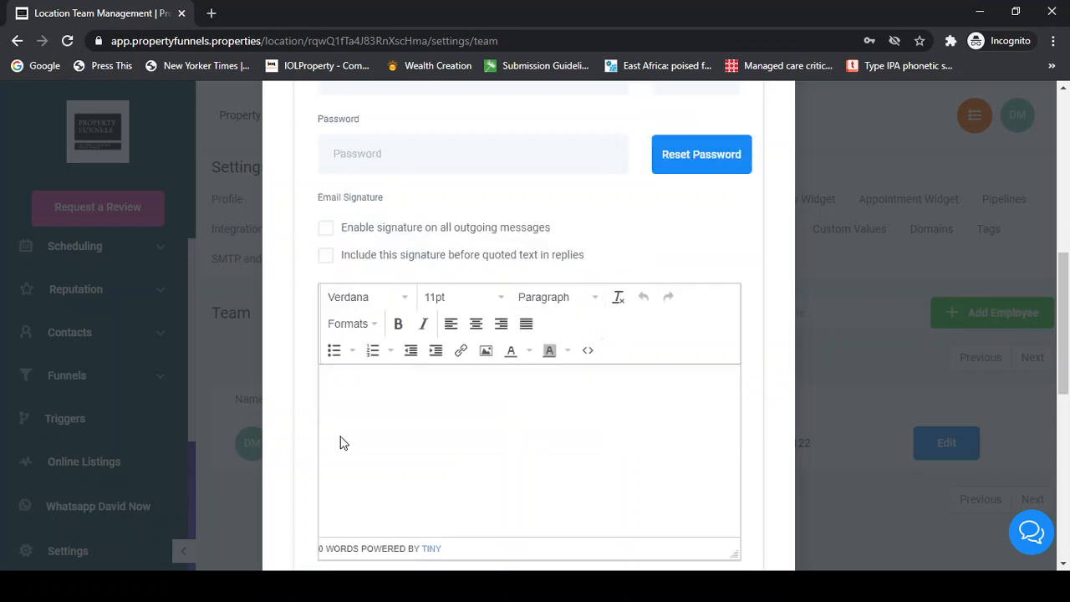
pyautogui.scroll(-4, 421, 399)
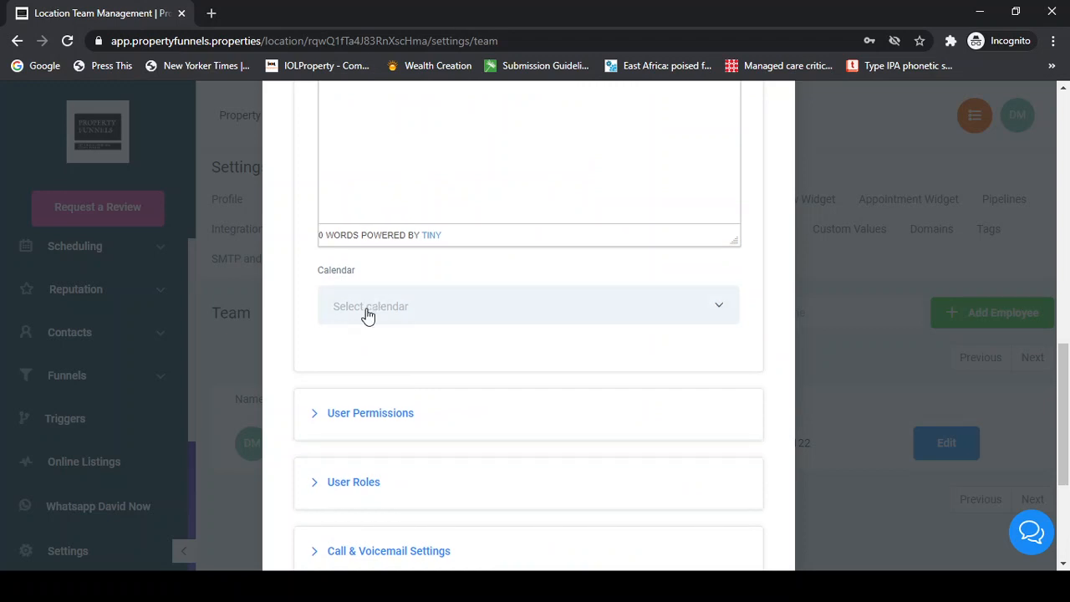
pyautogui.click(367, 315)
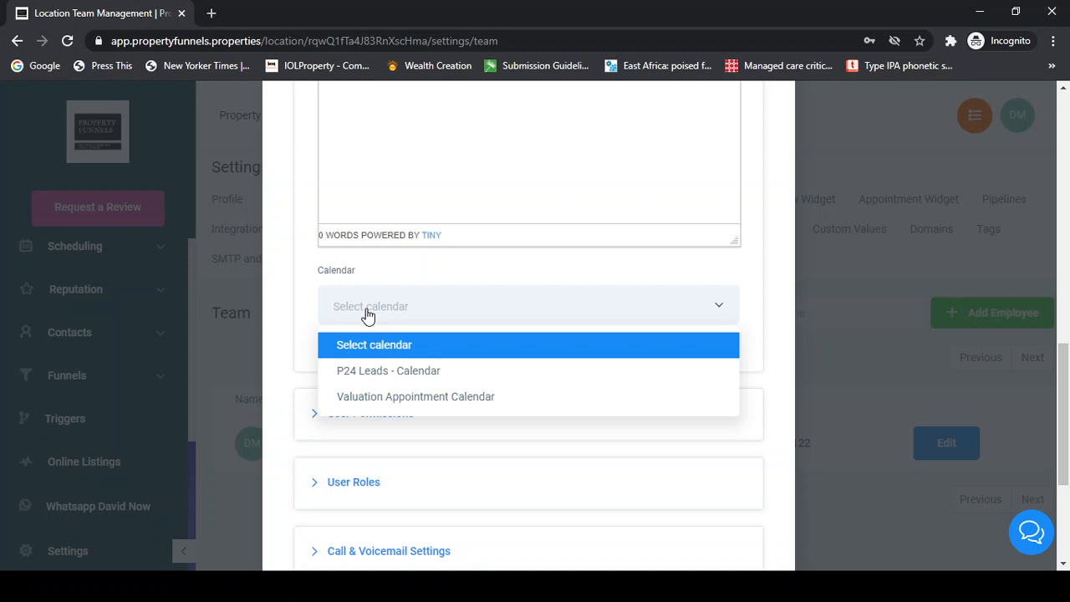
pyautogui.click(368, 315)
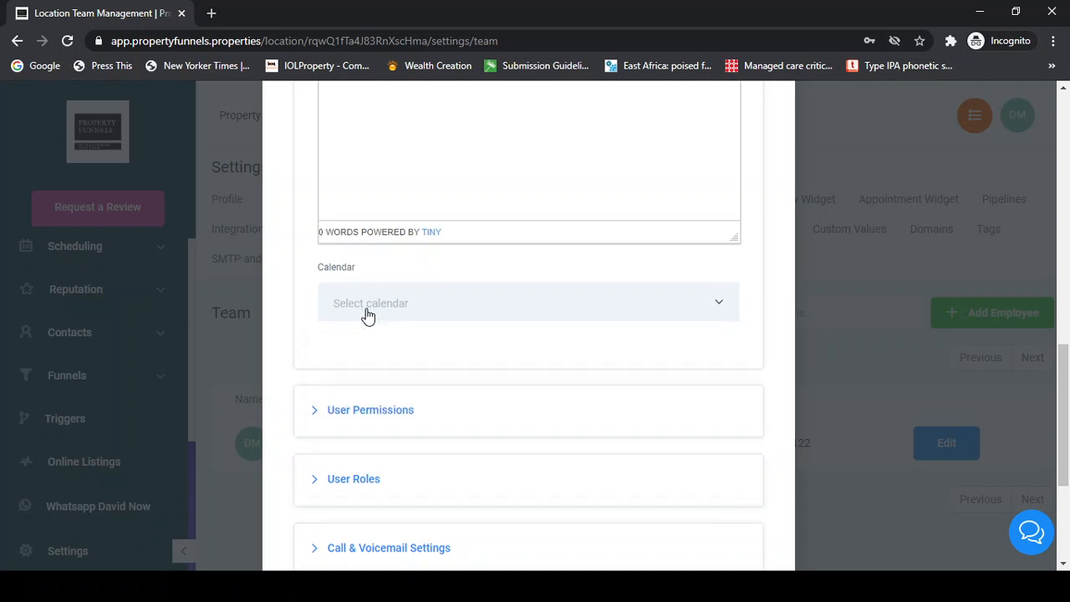
# Expand the new employee's User Permissions and enable Only assigned data, accepting the confirmation.
pyautogui.scroll(-2, 367, 315)
pyautogui.click(371, 256)
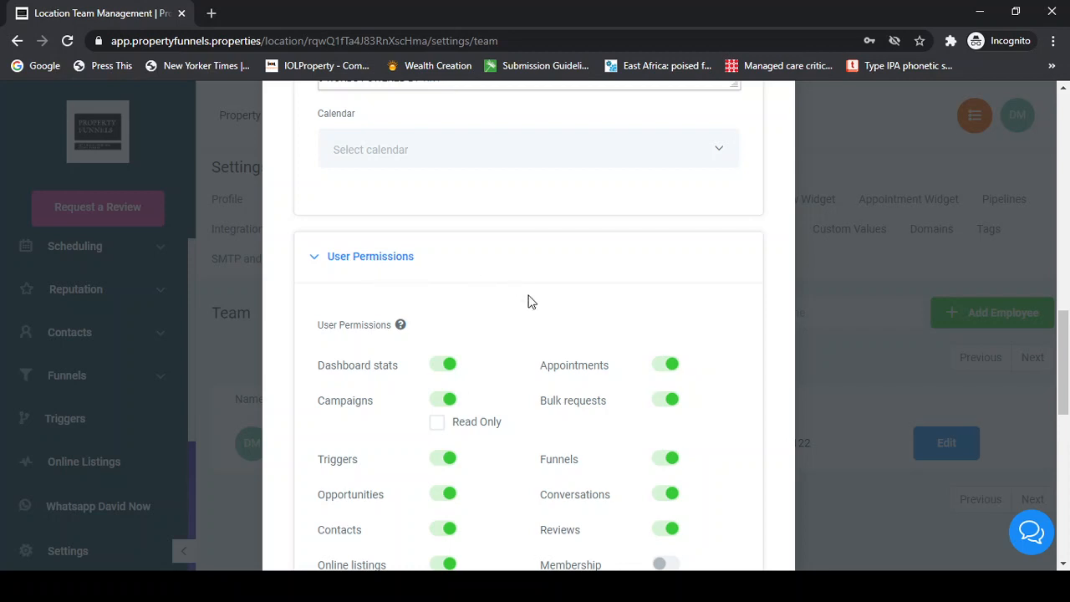
pyautogui.scroll(-1, 527, 301)
pyautogui.scroll(-2, 528, 301)
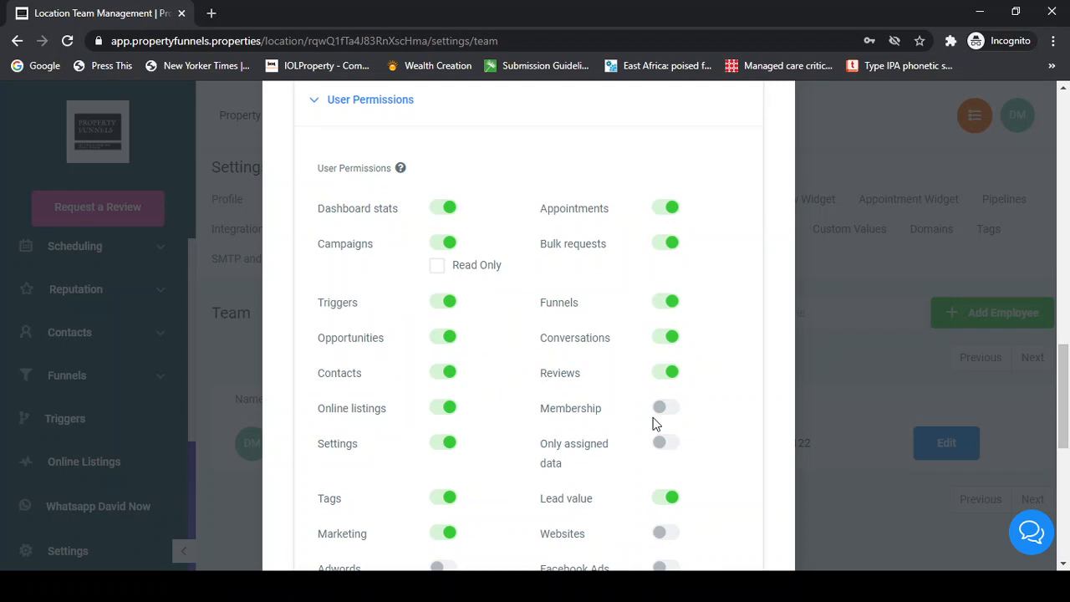
pyautogui.scroll(-1, 691, 396)
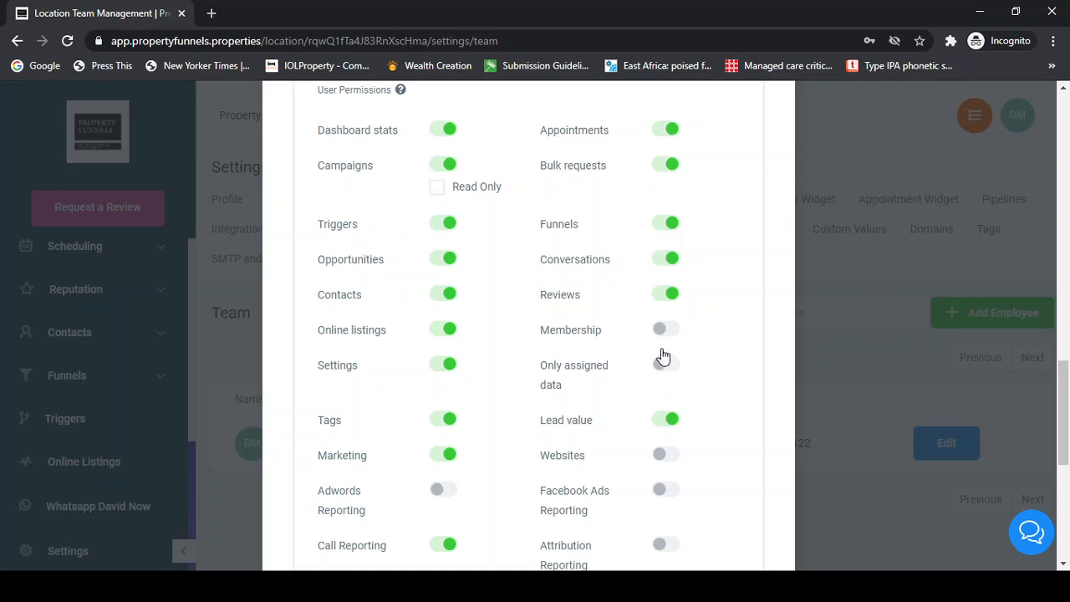
pyautogui.click(661, 363)
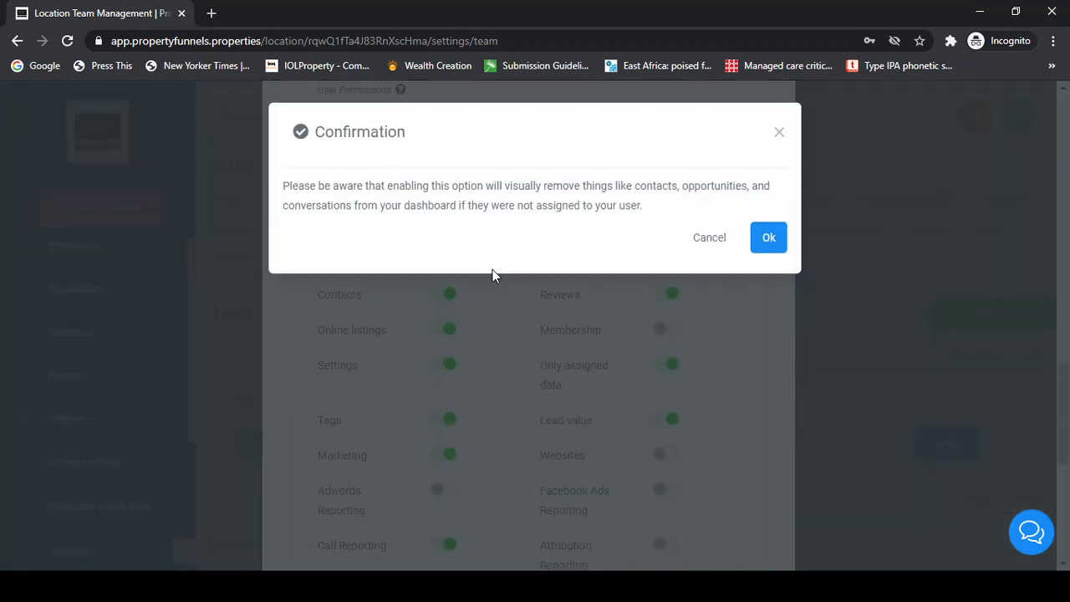
pyautogui.click(769, 239)
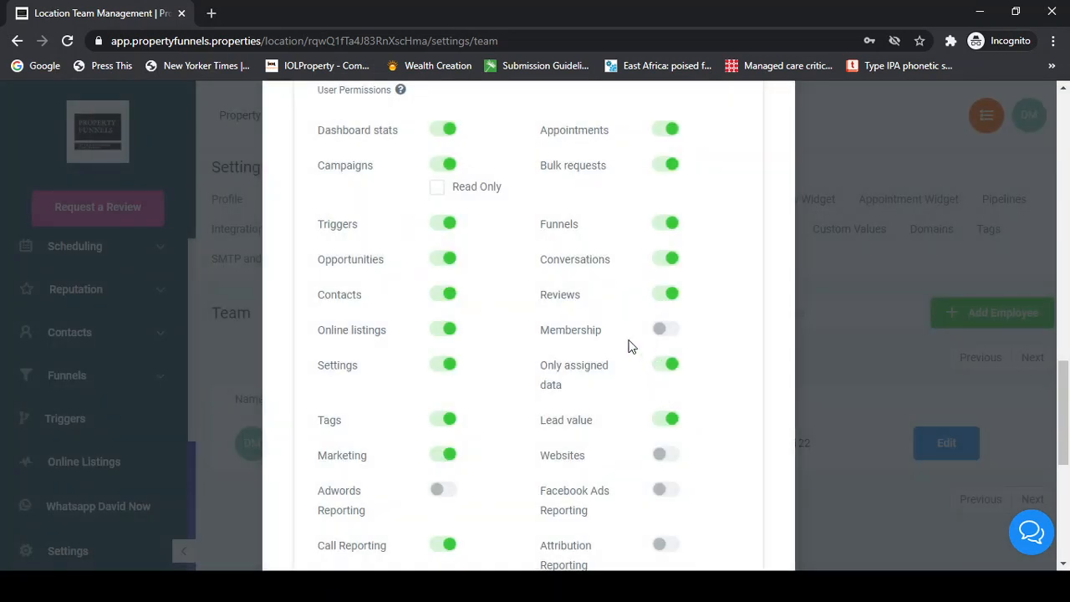
# Review the full list of user permissions and the User Role options, choosing User as the role.
pyautogui.scroll(-1, 621, 339)
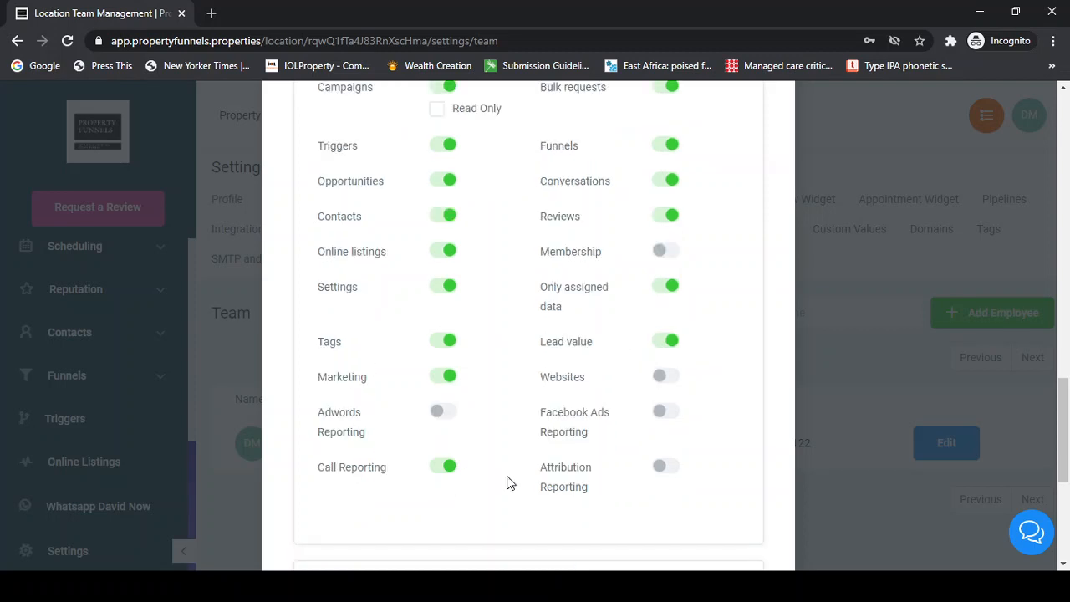
pyautogui.scroll(1, 407, 238)
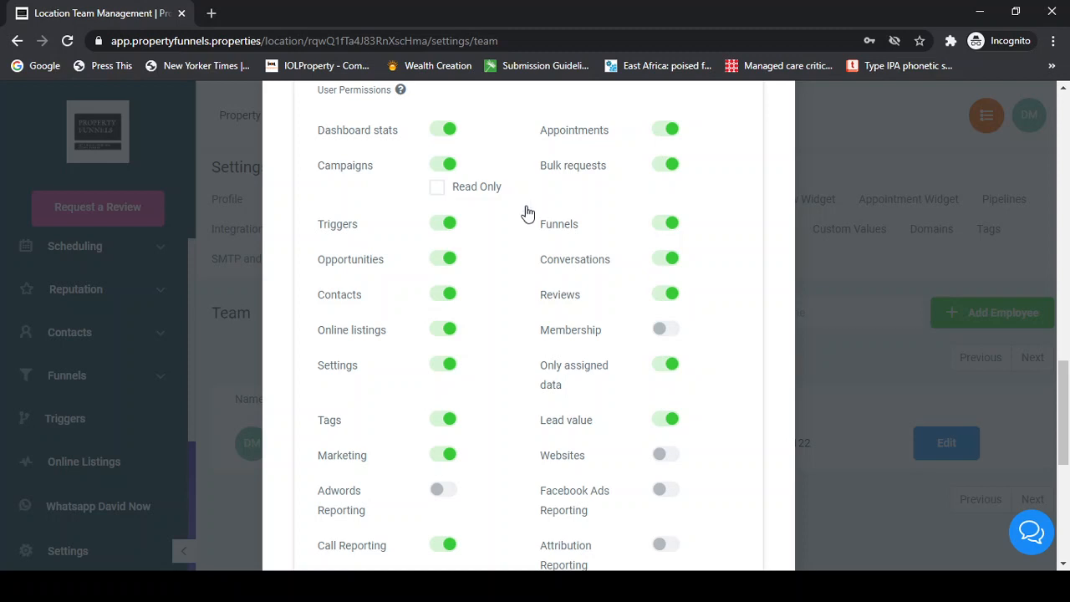
pyautogui.scroll(-2, 592, 222)
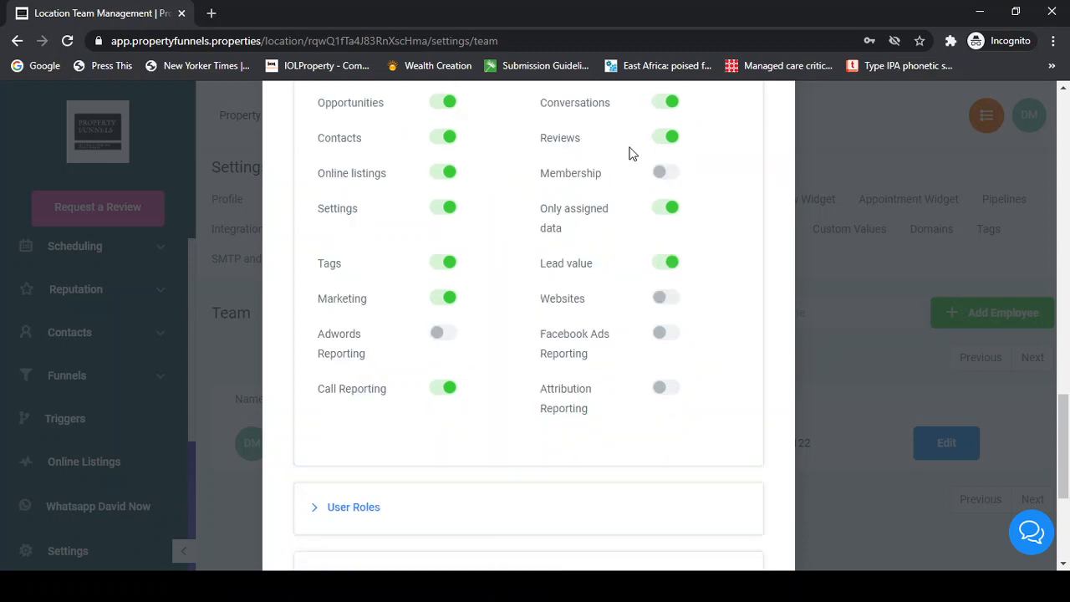
pyautogui.scroll(1, 580, 186)
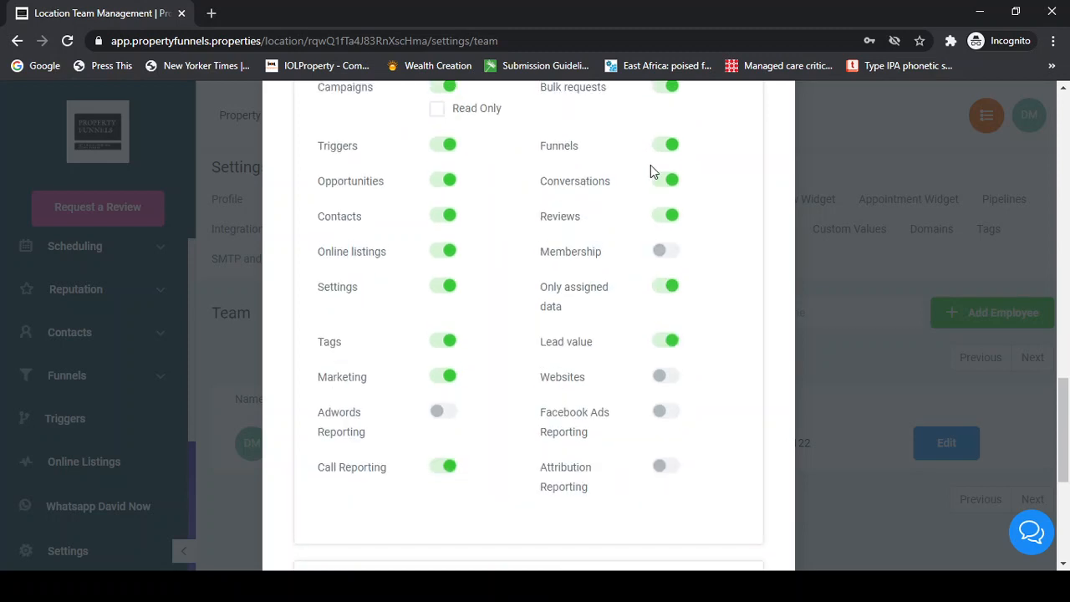
pyautogui.scroll(-4, 622, 171)
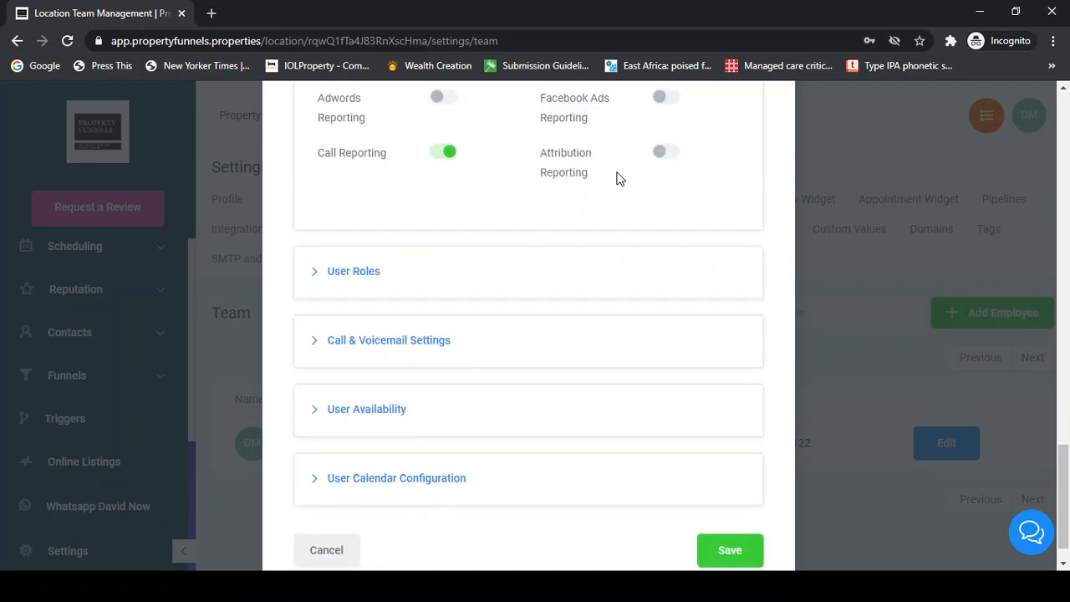
pyautogui.click(357, 235)
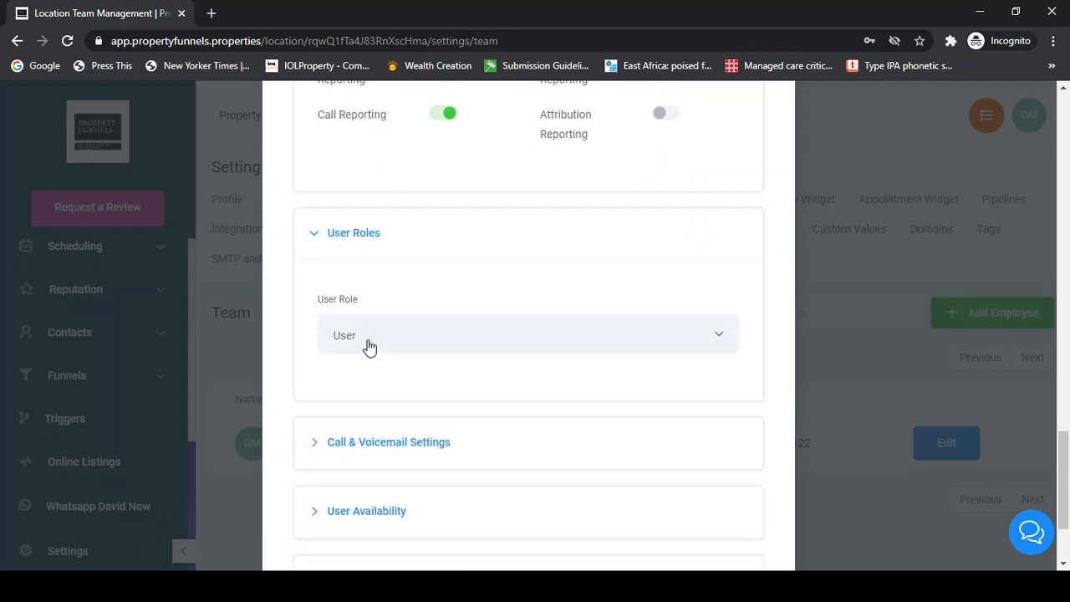
pyautogui.click(369, 346)
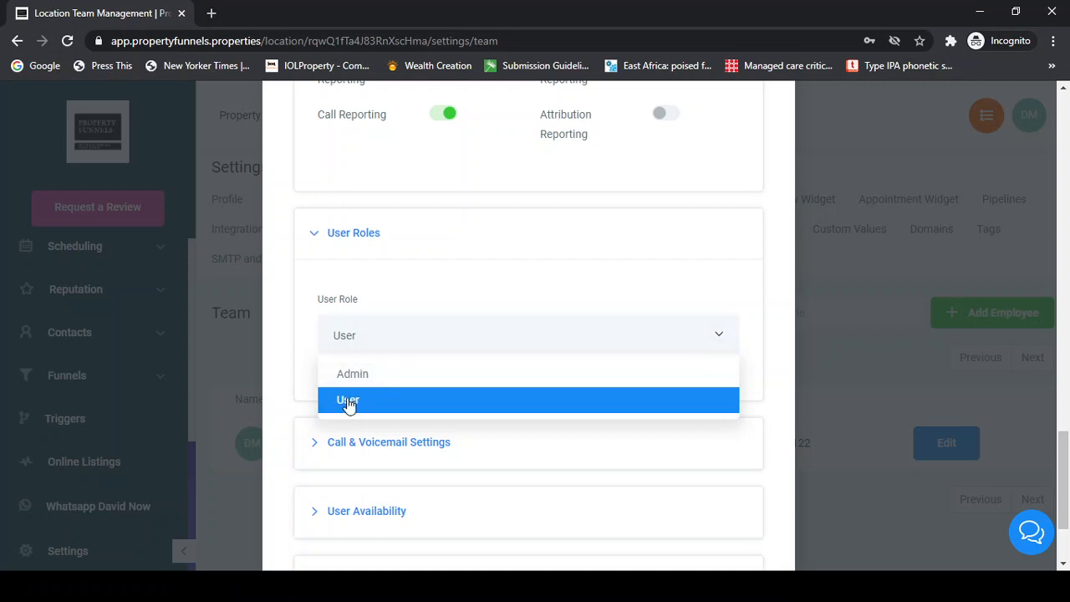
pyautogui.scroll(-1, 339, 338)
pyautogui.click(347, 323)
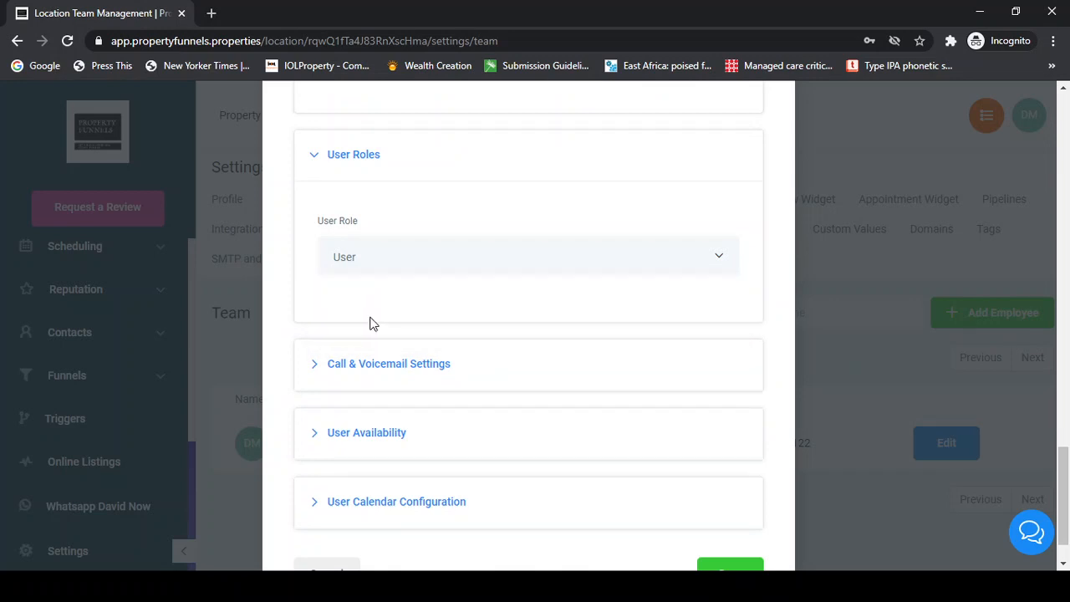
# Examine the User Availability and User Calendar Configuration sections, and leave the employee form for the Teams settings.
pyautogui.scroll(-1, 374, 311)
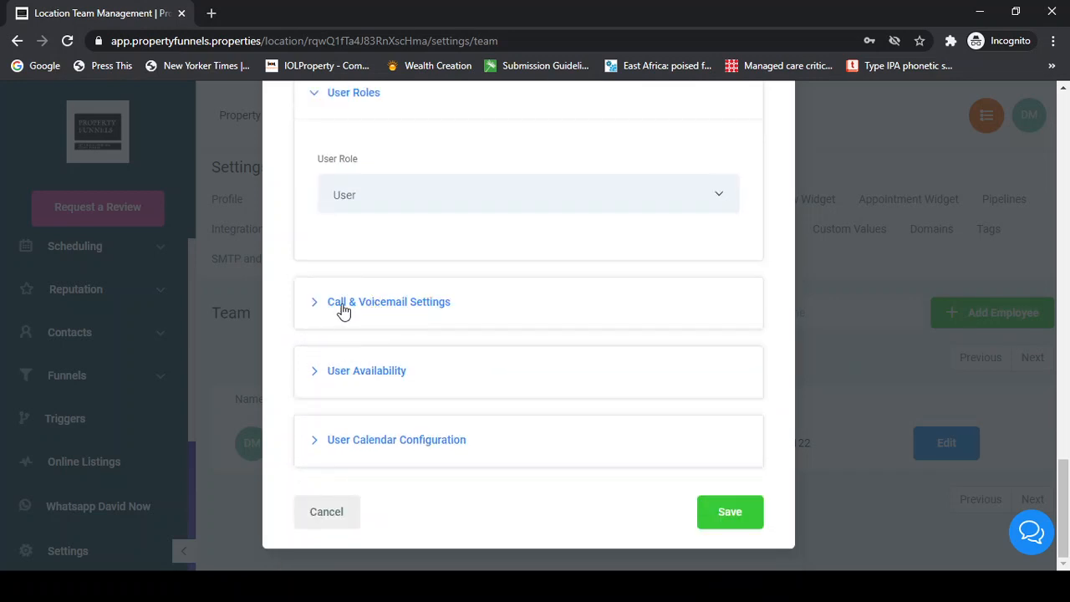
pyautogui.click(364, 375)
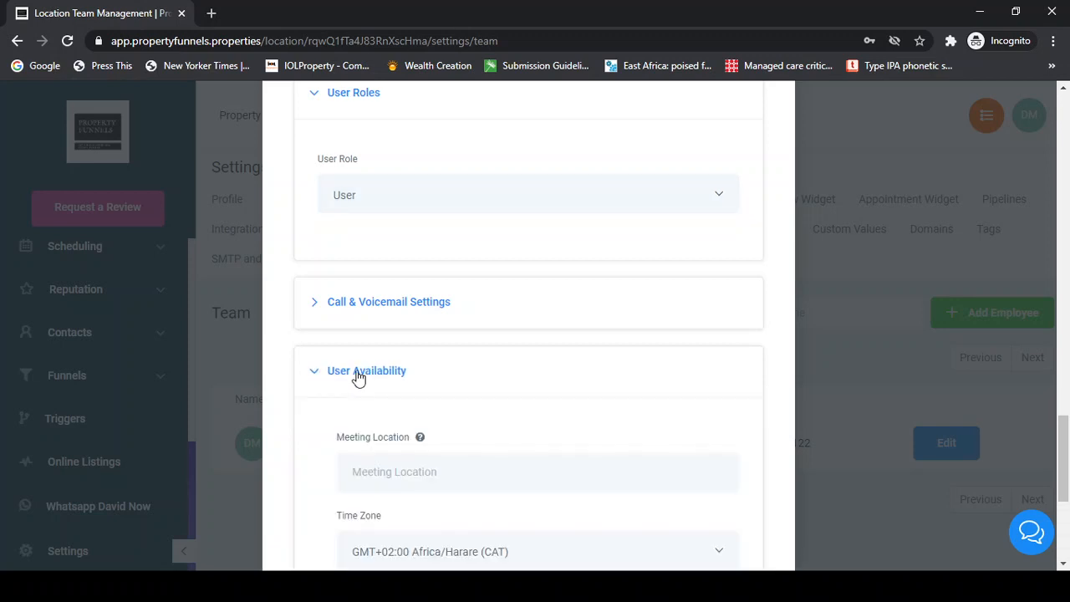
pyautogui.scroll(-3, 359, 376)
pyautogui.scroll(-1, 357, 377)
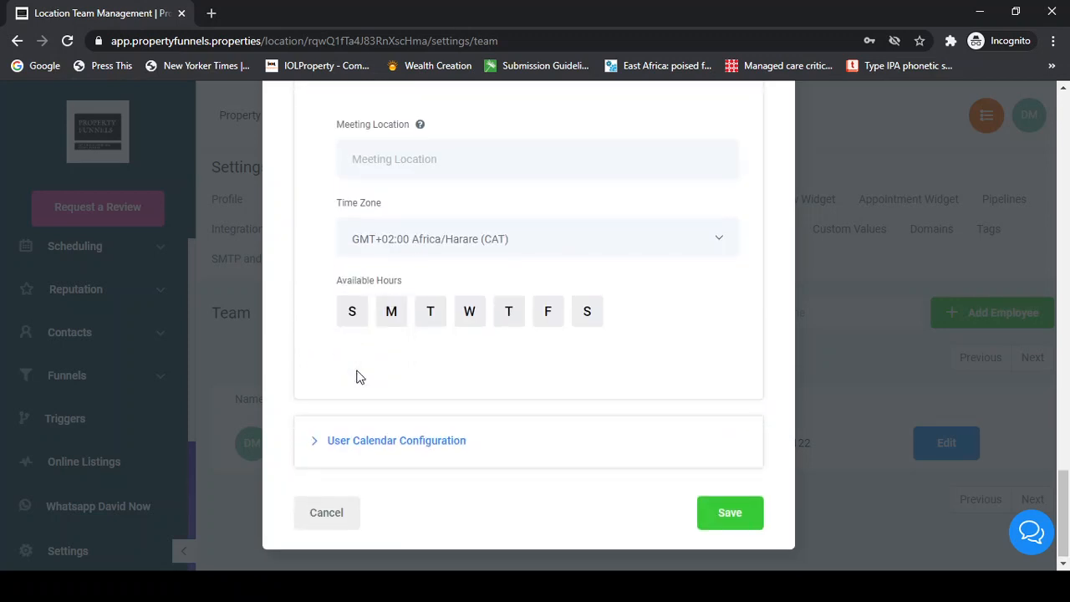
pyautogui.click(372, 451)
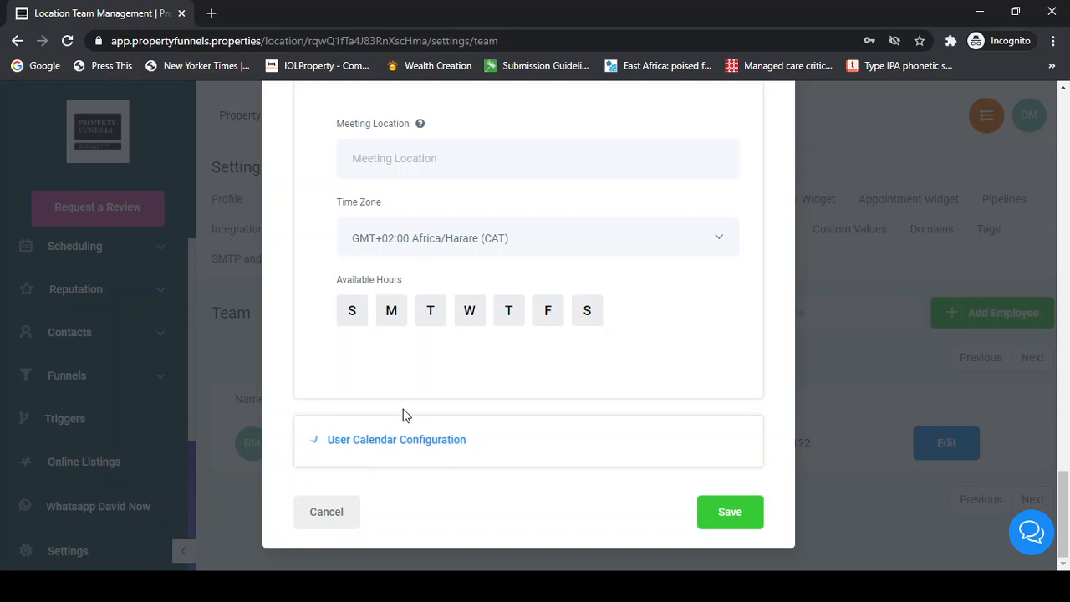
pyautogui.scroll(-2, 404, 407)
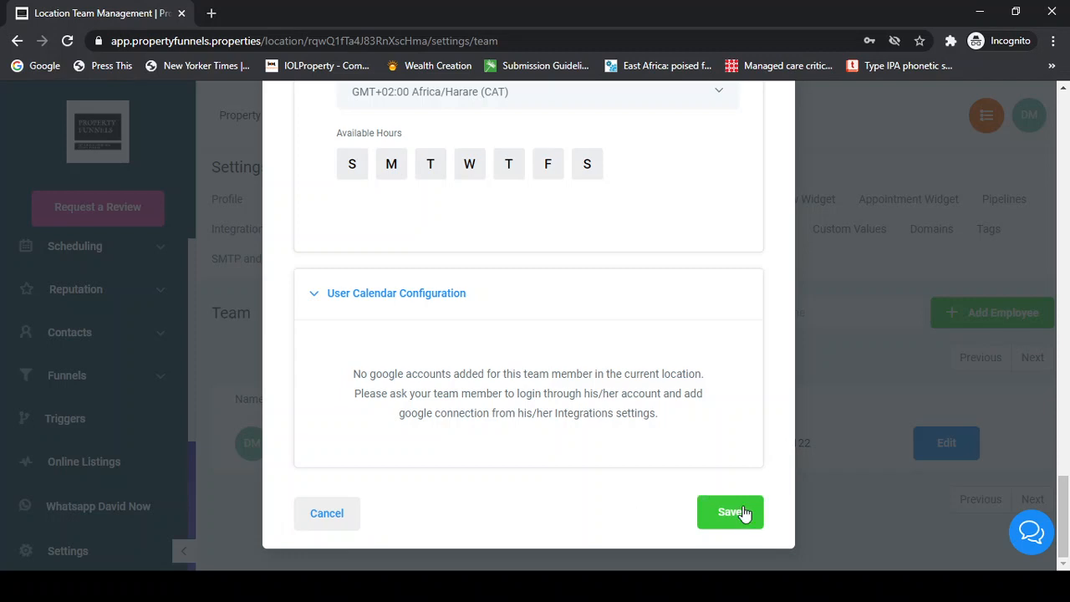
pyautogui.click(898, 440)
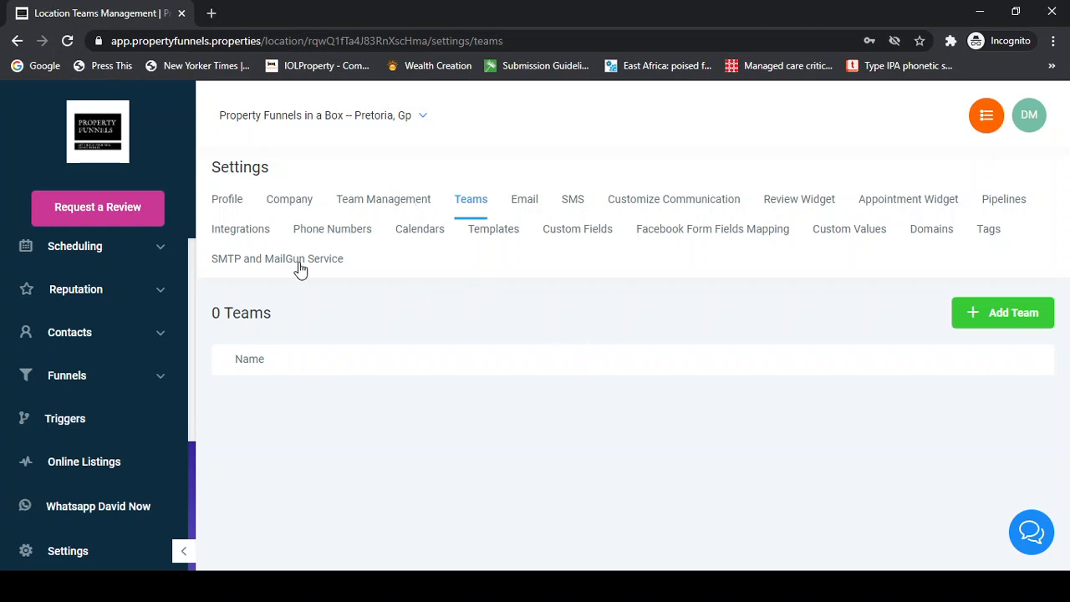
# Open the Email settings and examine the "Will you review us" email's subject, heading, message, positive answer, review link and preview.
pyautogui.click(524, 201)
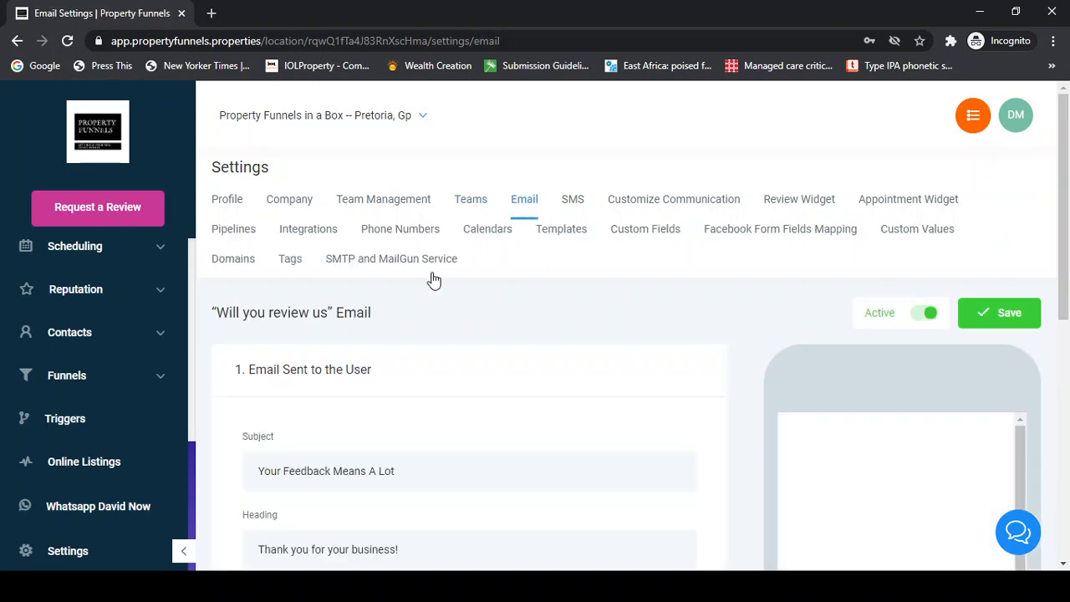
pyautogui.scroll(-6, 372, 351)
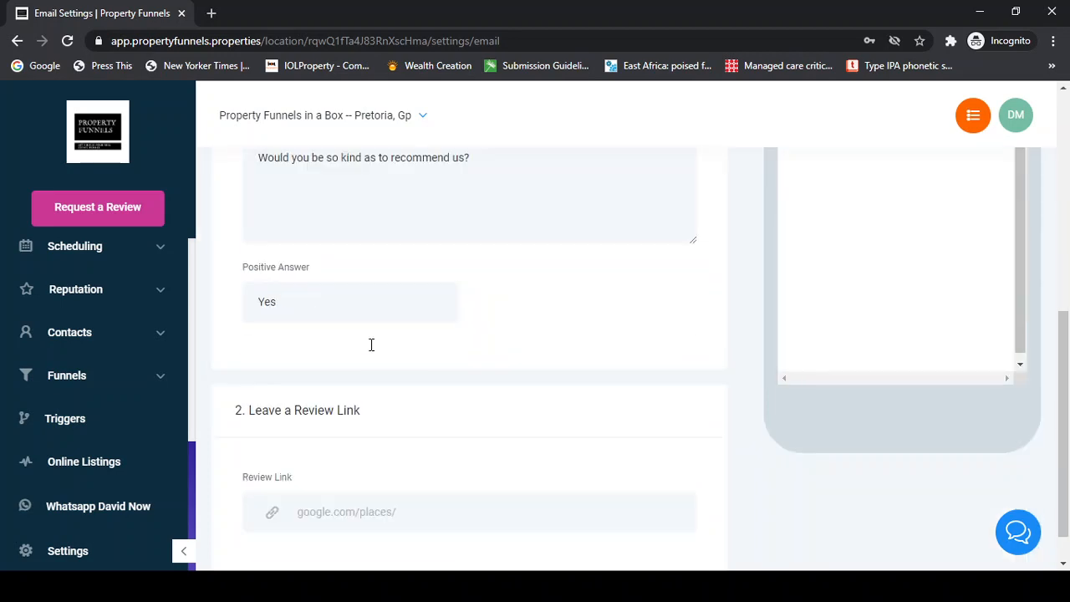
pyautogui.scroll(5, 423, 352)
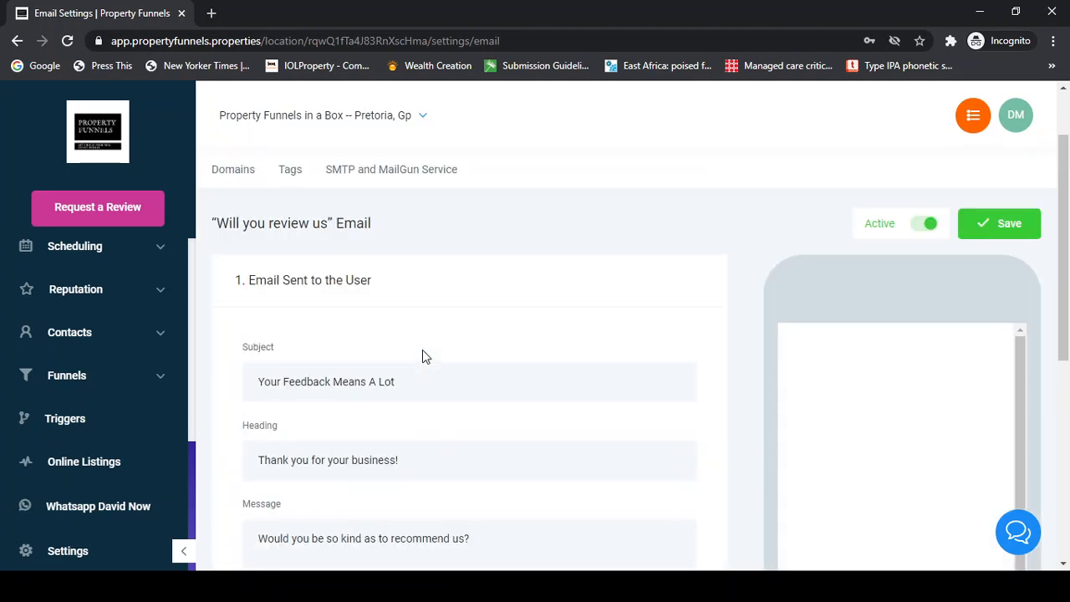
pyautogui.scroll(-2, 422, 349)
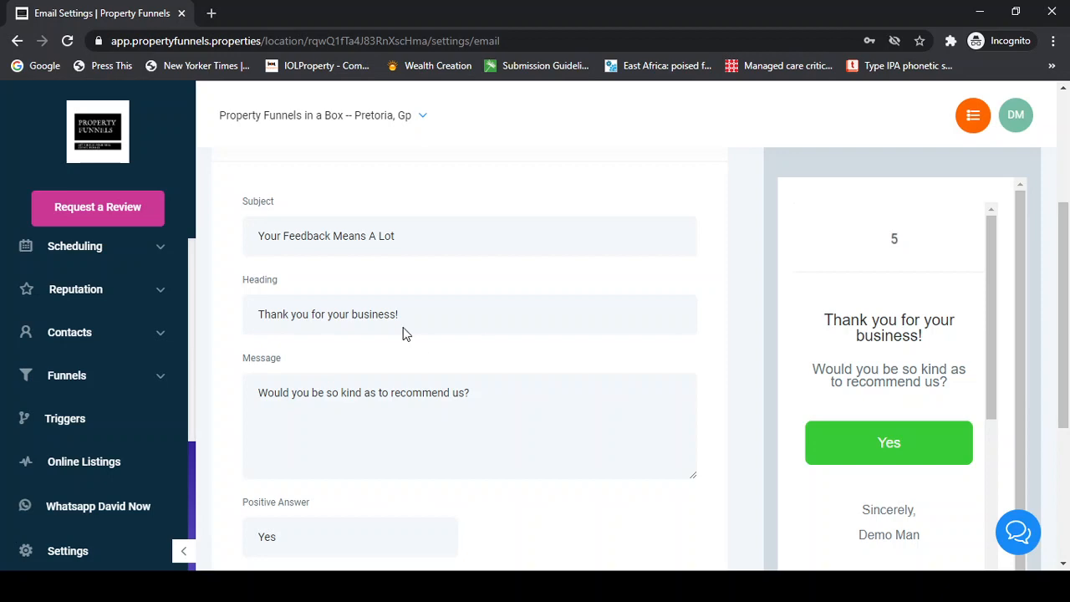
pyautogui.scroll(-3, 376, 330)
pyautogui.scroll(8, 348, 326)
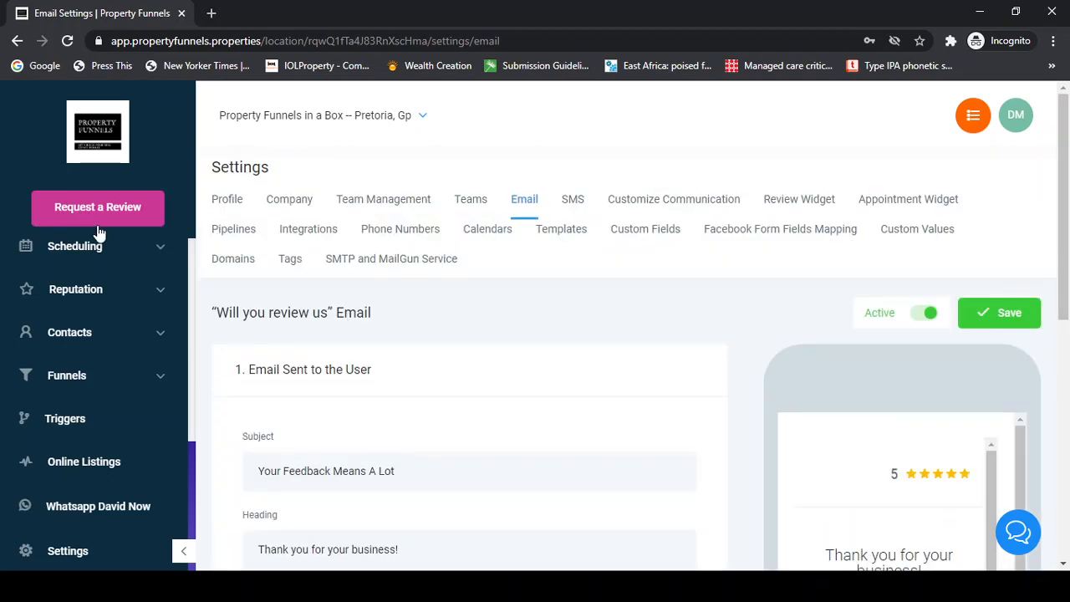
pyautogui.scroll(-5, 468, 248)
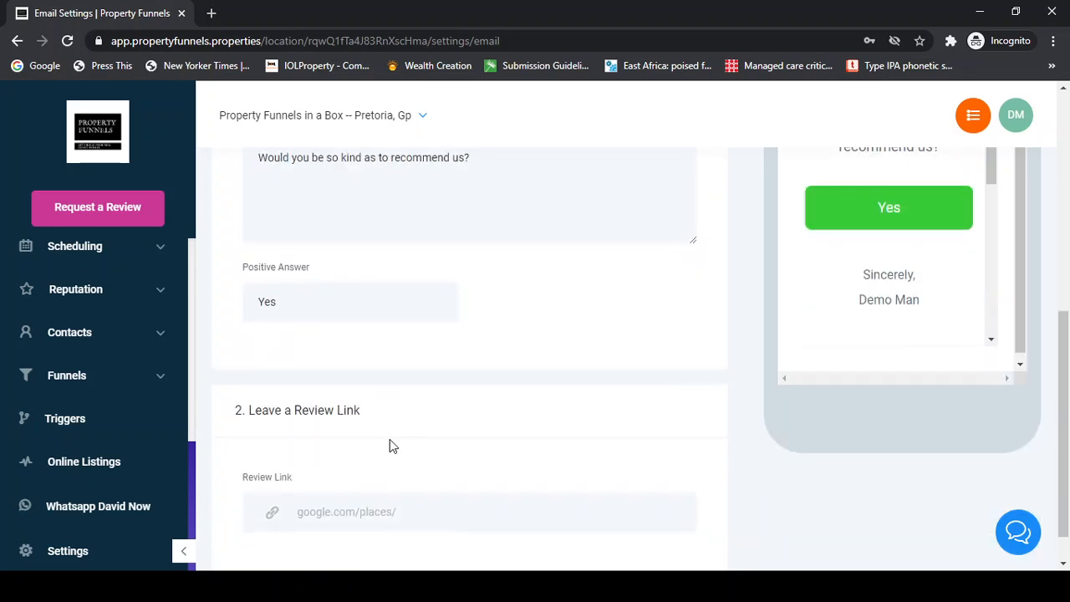
pyautogui.scroll(-1, 389, 445)
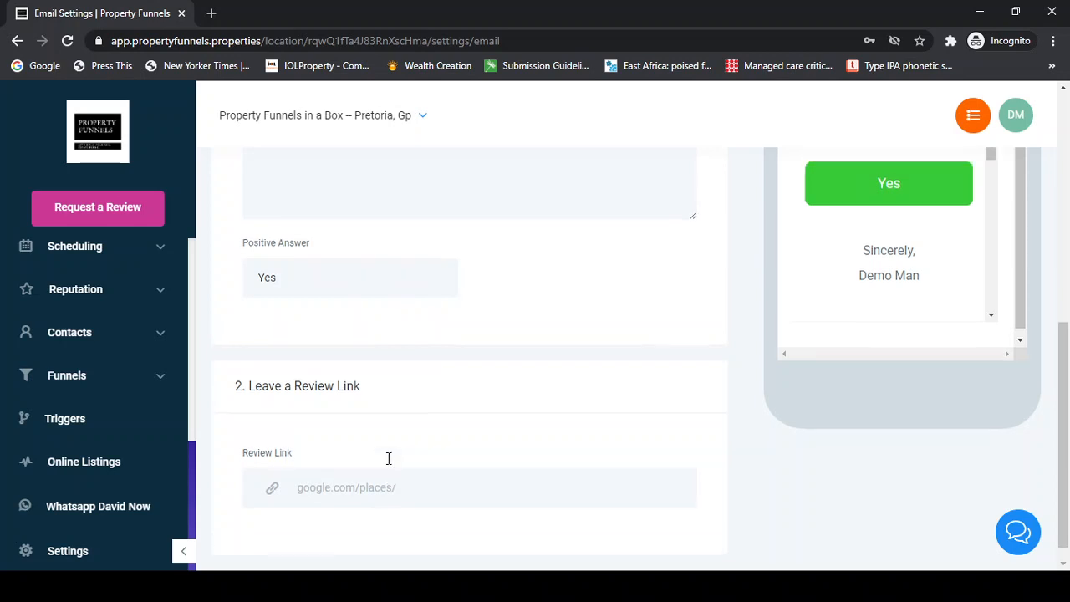
pyautogui.scroll(3, 387, 459)
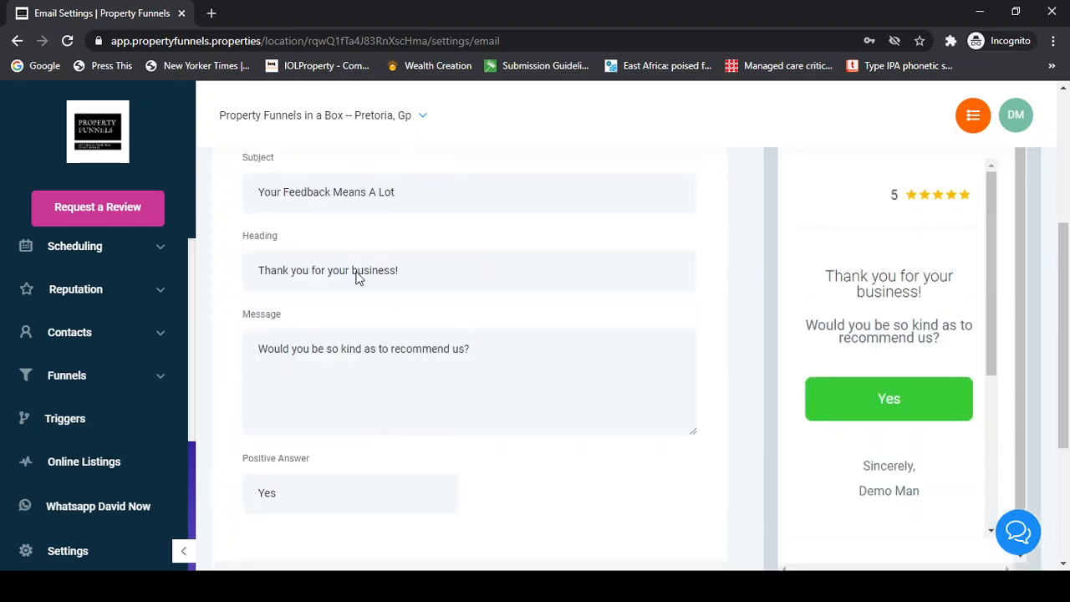
pyautogui.scroll(-3, 929, 470)
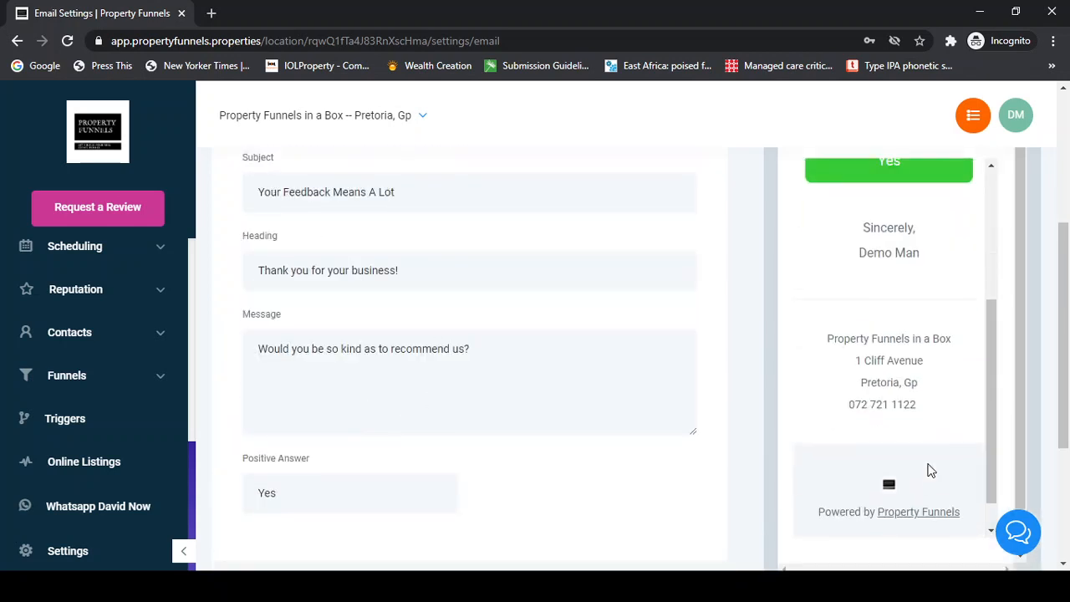
# Examine the "Will you review us" email preview from the signature up to the star rating, along with the email's Active and Save controls.
pyautogui.scroll(3, 860, 468)
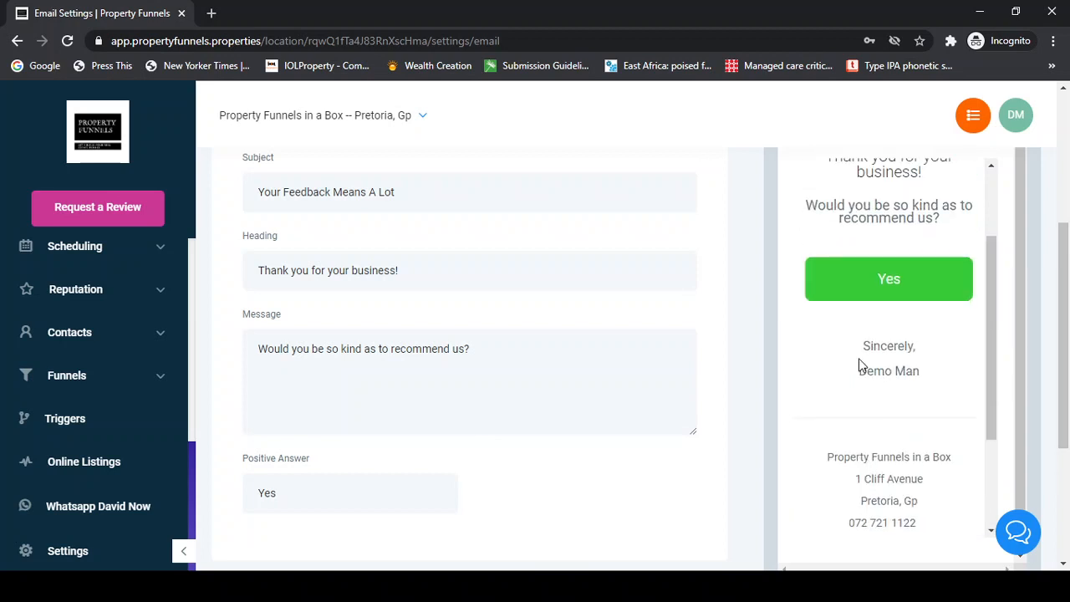
pyautogui.scroll(1, 864, 370)
pyautogui.scroll(1, 915, 390)
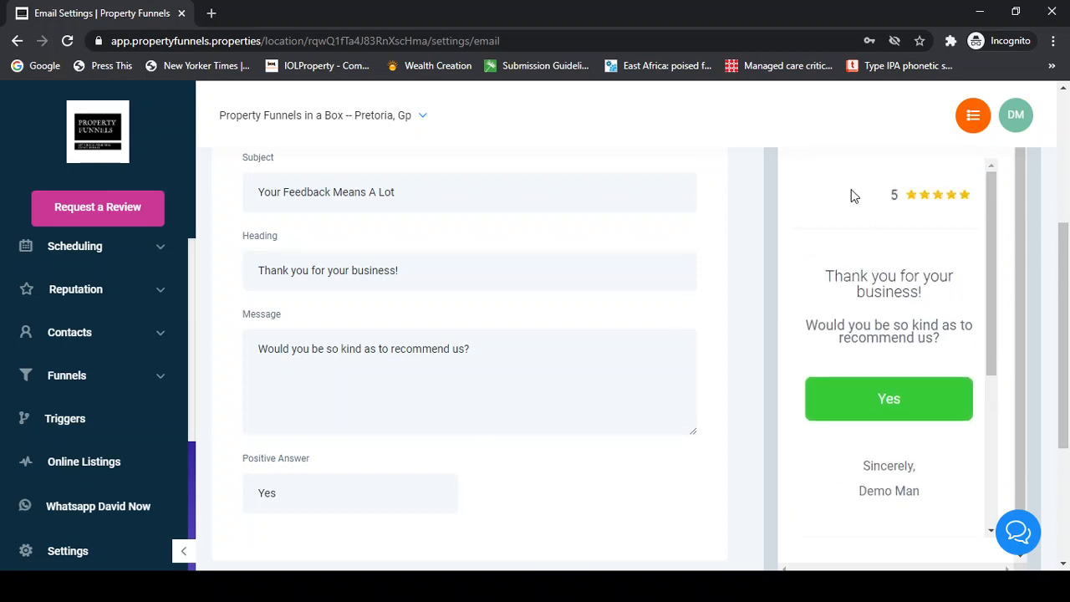
pyautogui.scroll(4, 741, 281)
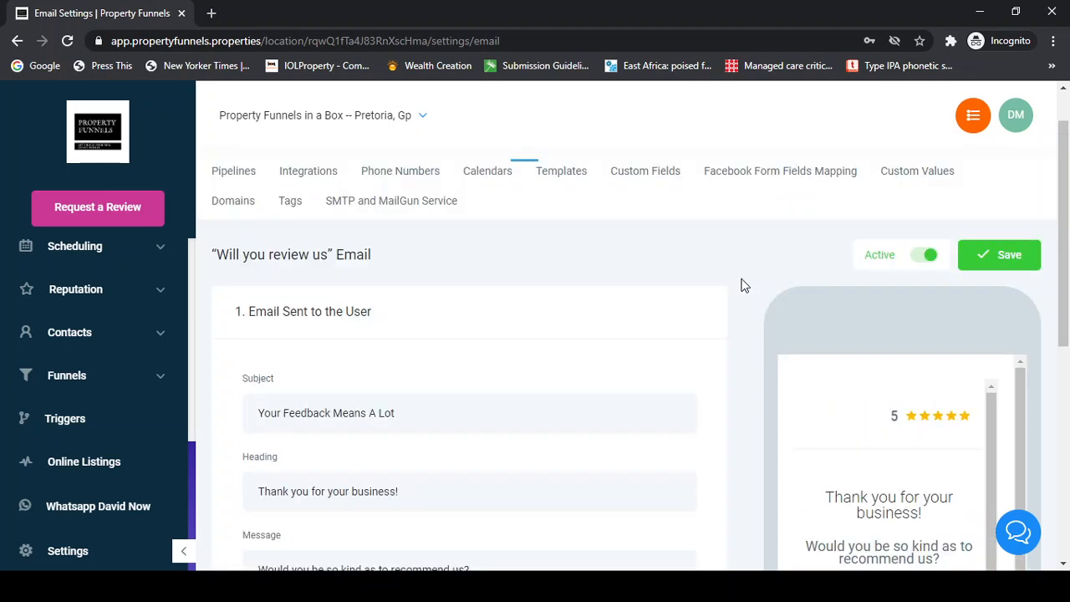
pyautogui.scroll(-2, 802, 373)
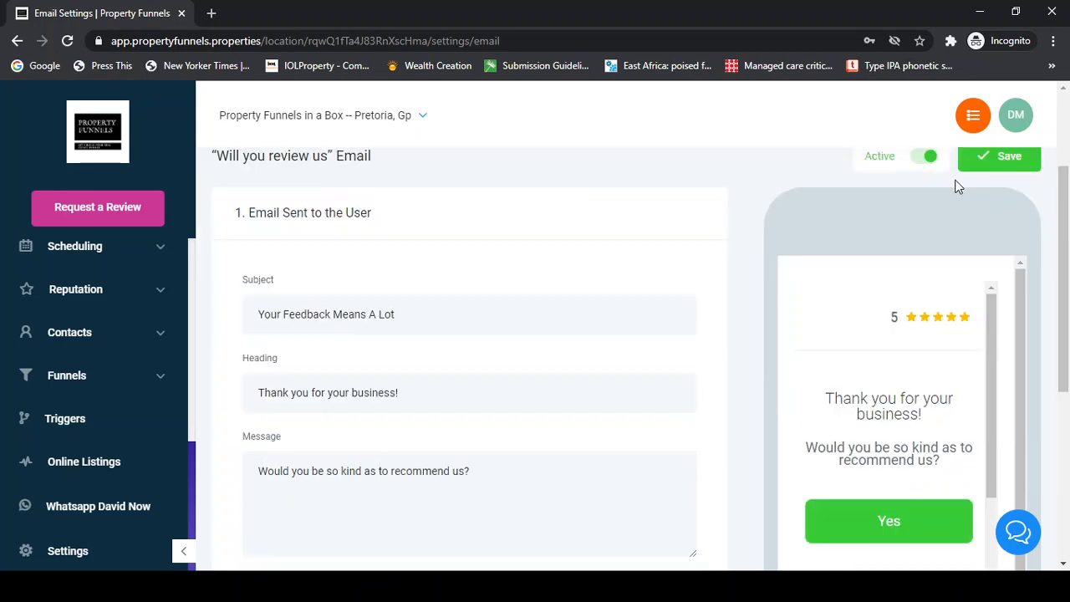
pyautogui.scroll(2, 693, 201)
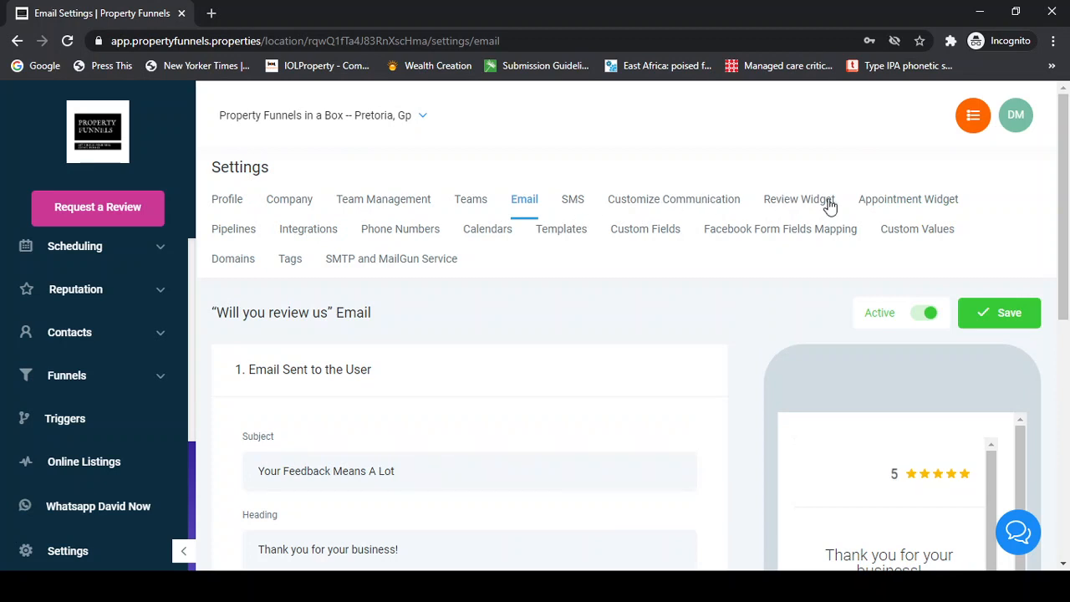
# Open the Pipelines settings and look over the list of existing pipelines.
pyautogui.click(234, 231)
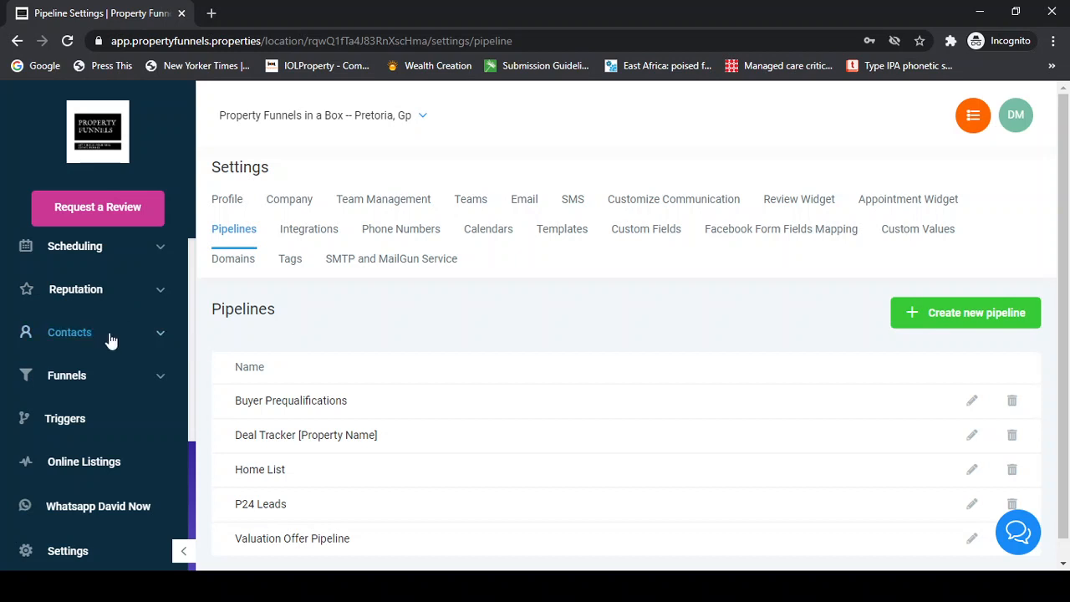
pyautogui.scroll(10, 108, 339)
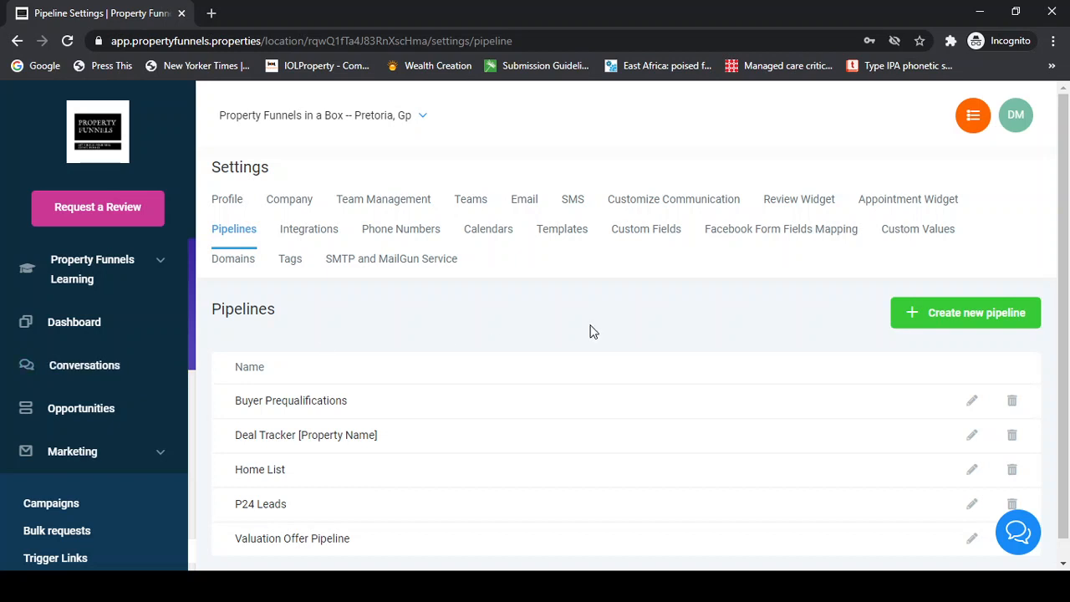
pyautogui.scroll(-1, 975, 531)
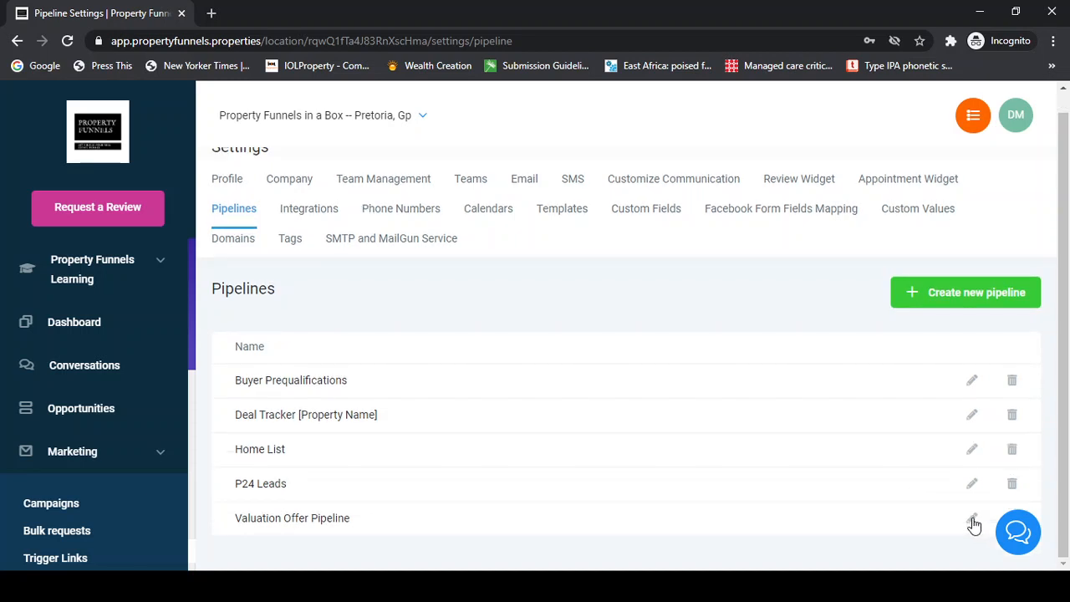
# Open the Valuation Offer Pipeline for editing, move the New Leads stage below Hot Leads and back up, and save the pipeline.
pyautogui.click(974, 518)
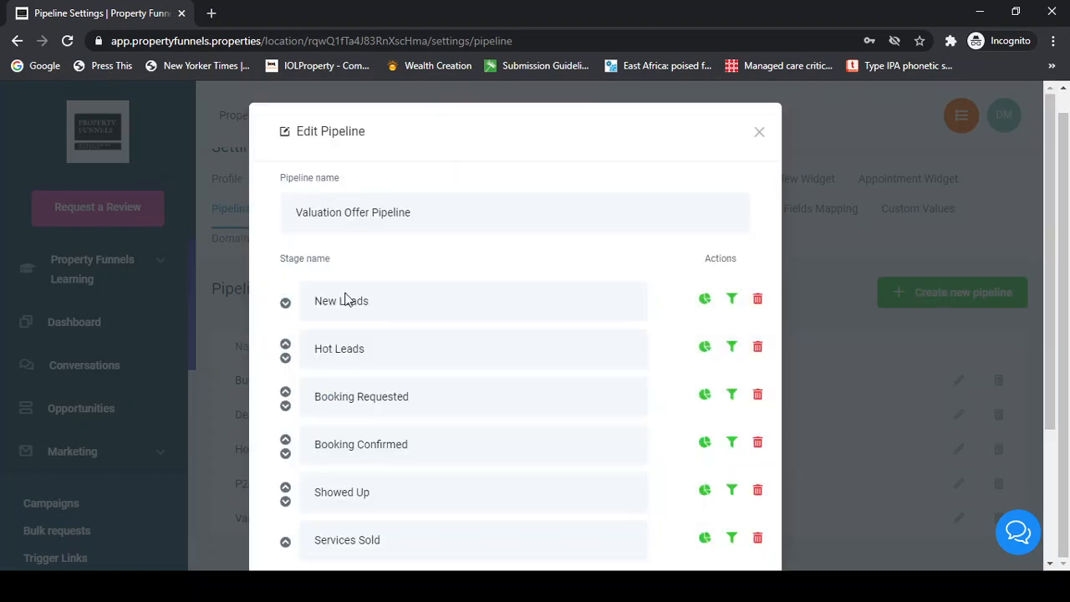
pyautogui.scroll(-2, 633, 305)
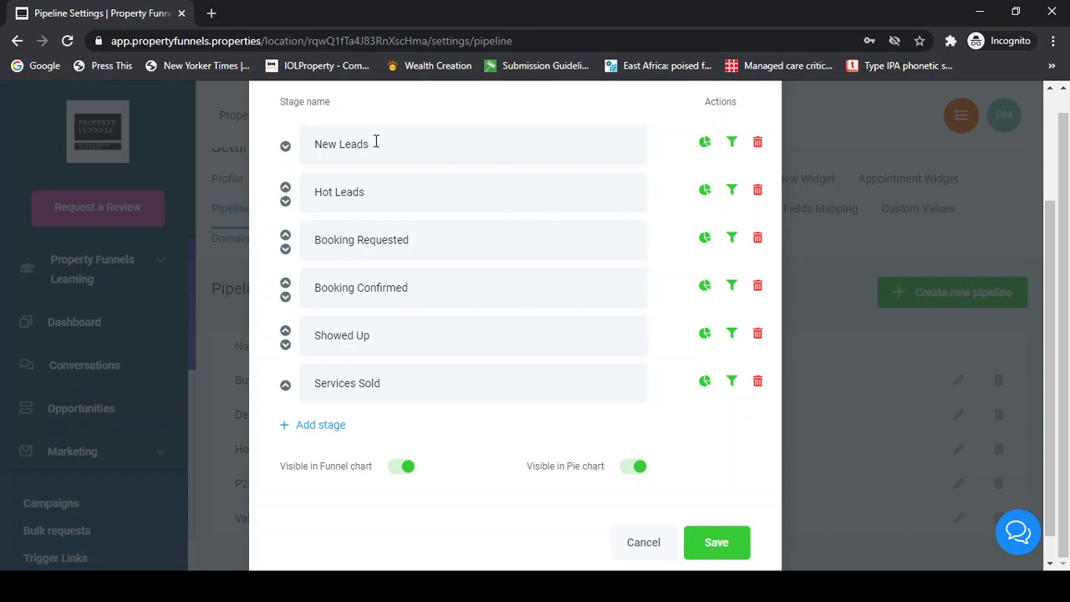
pyautogui.click(285, 148)
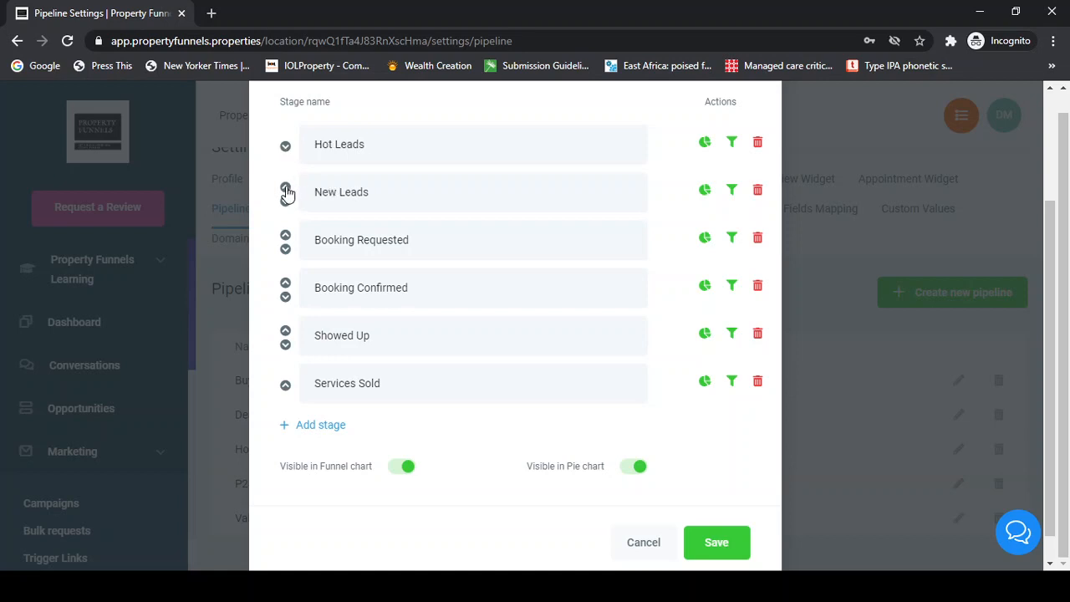
pyautogui.click(286, 189)
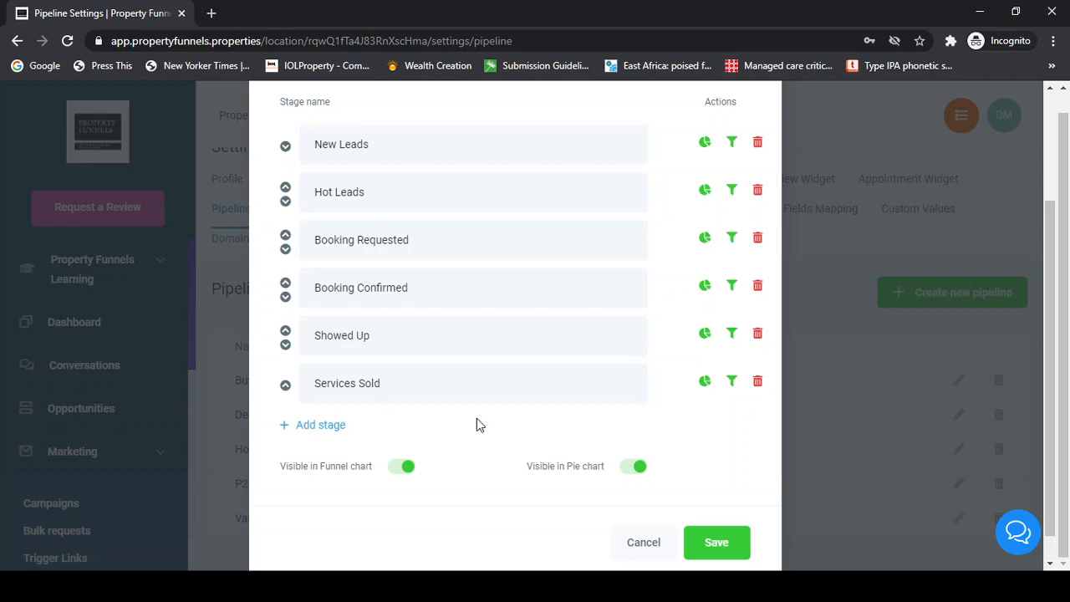
pyautogui.scroll(-1, 459, 426)
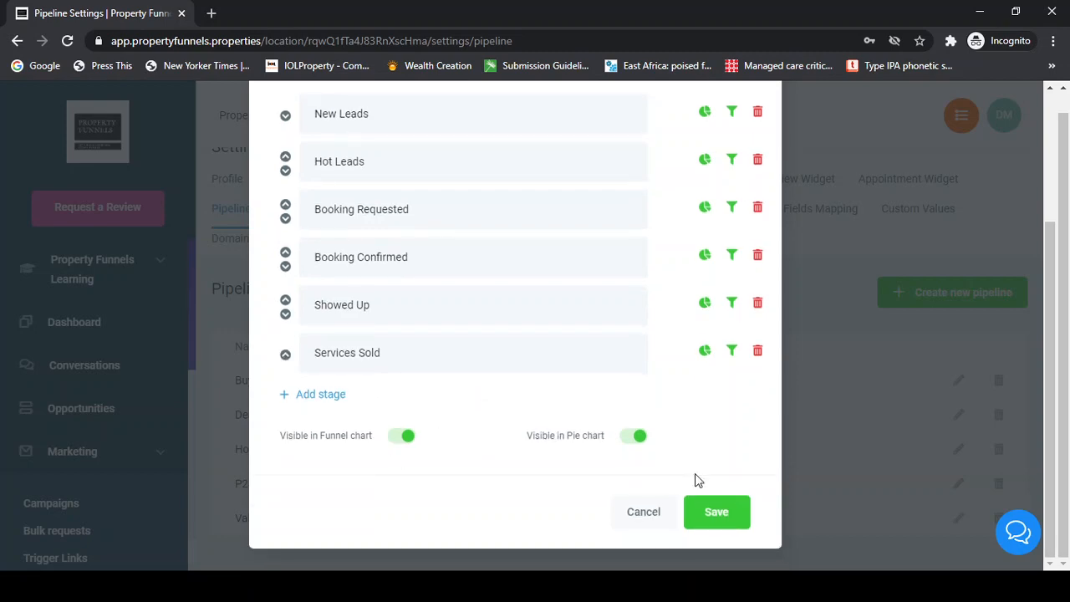
pyautogui.click(702, 511)
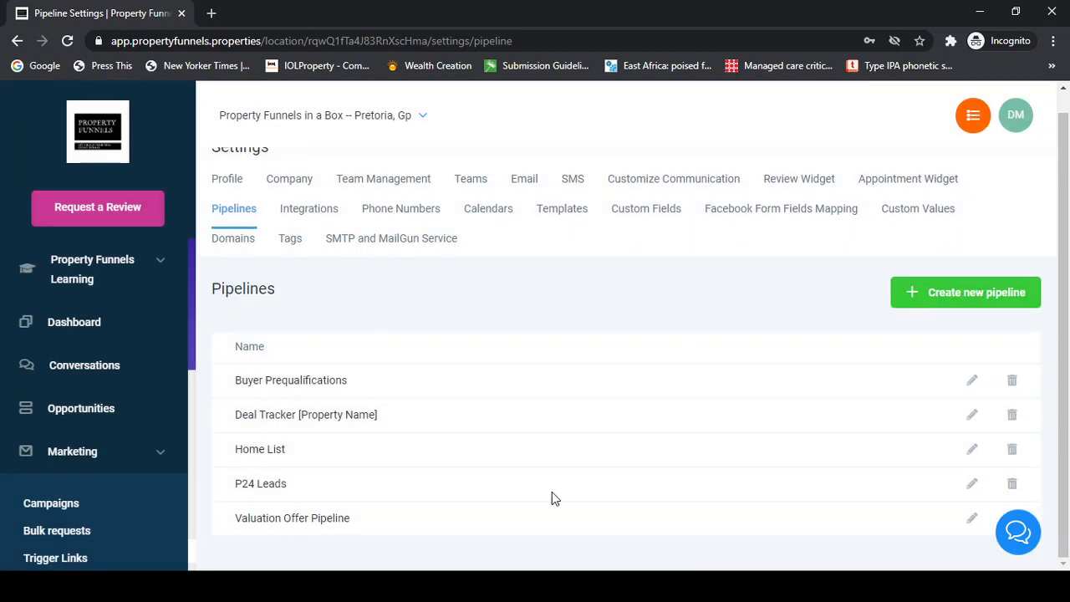
# Open the Integrations settings and examine the Google, Facebook, QuickBooks, Clio and Stripe account connections.
pyautogui.click(302, 210)
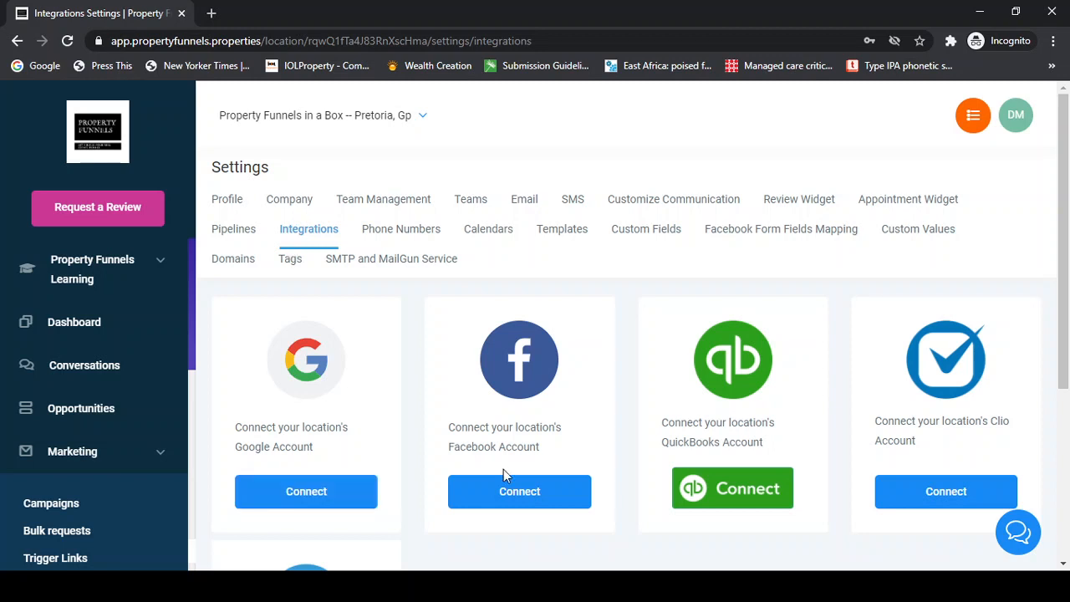
pyautogui.scroll(-2, 350, 489)
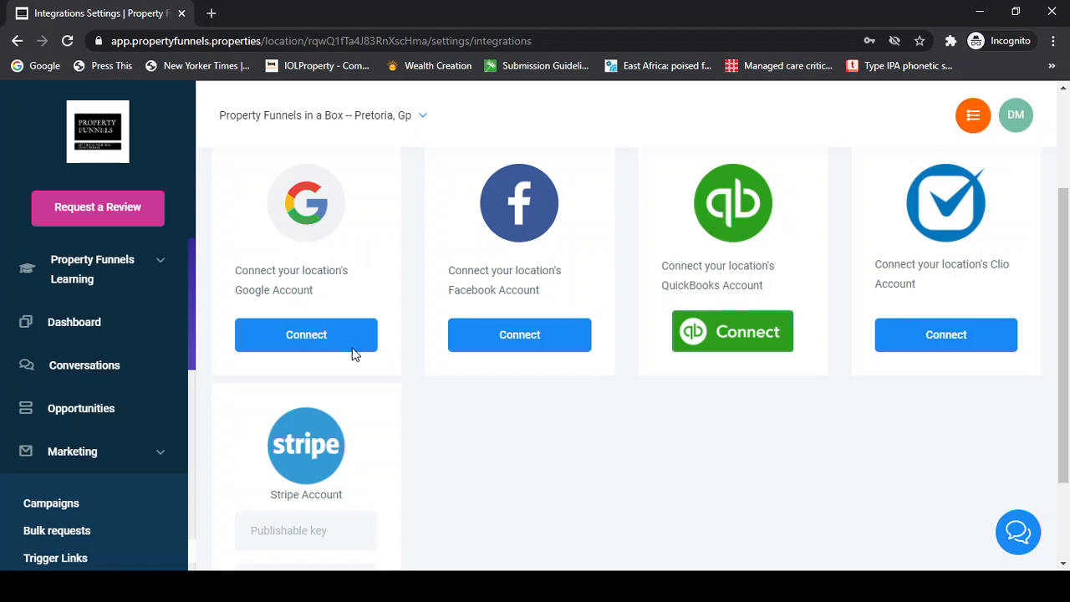
pyautogui.scroll(2, 324, 377)
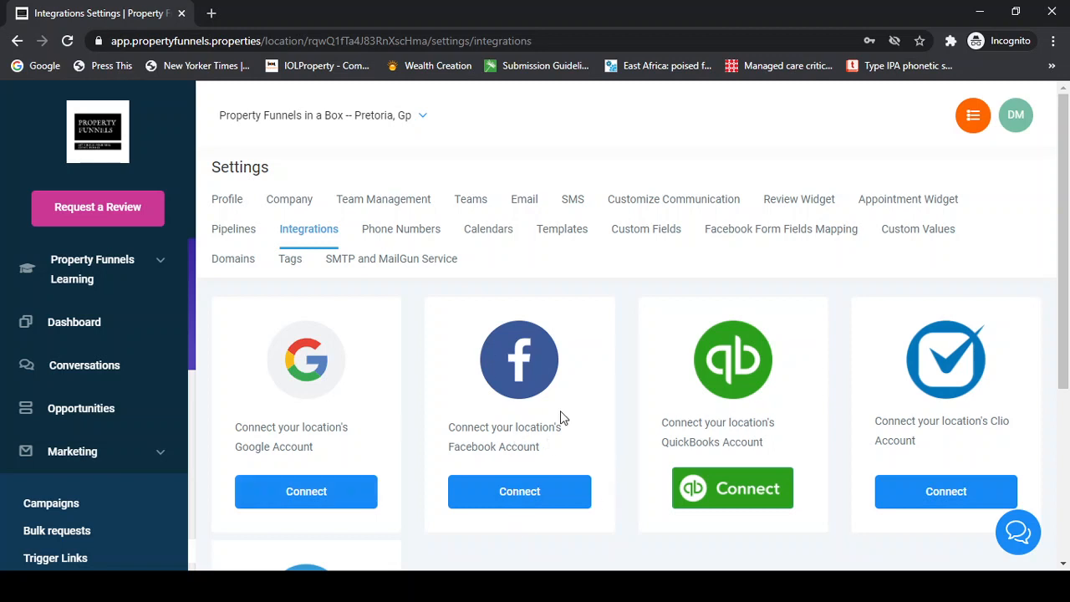
pyautogui.scroll(-2, 74, 476)
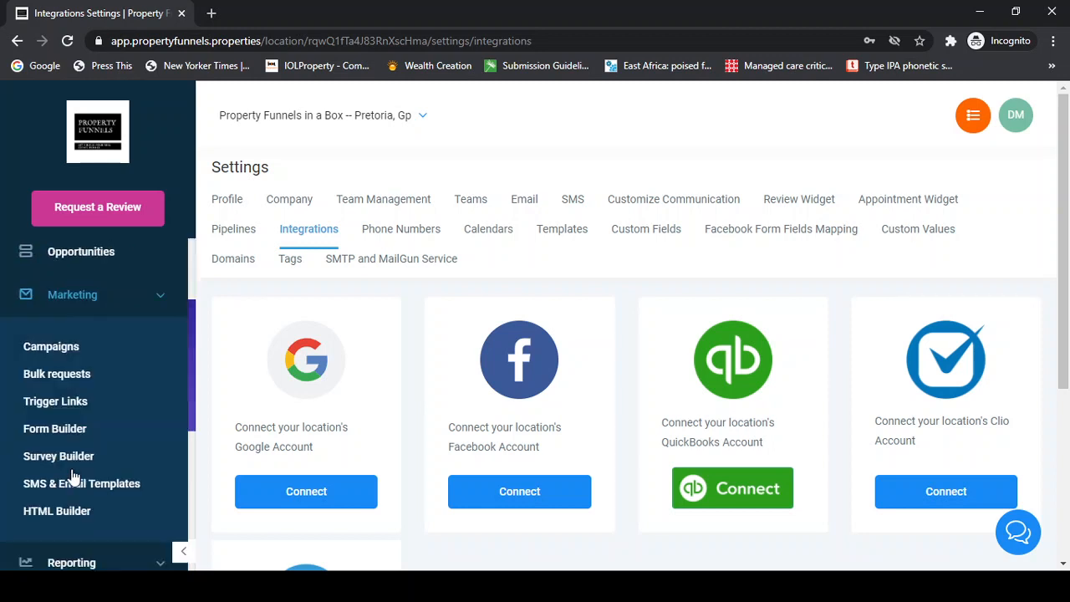
pyautogui.scroll(-3, 73, 477)
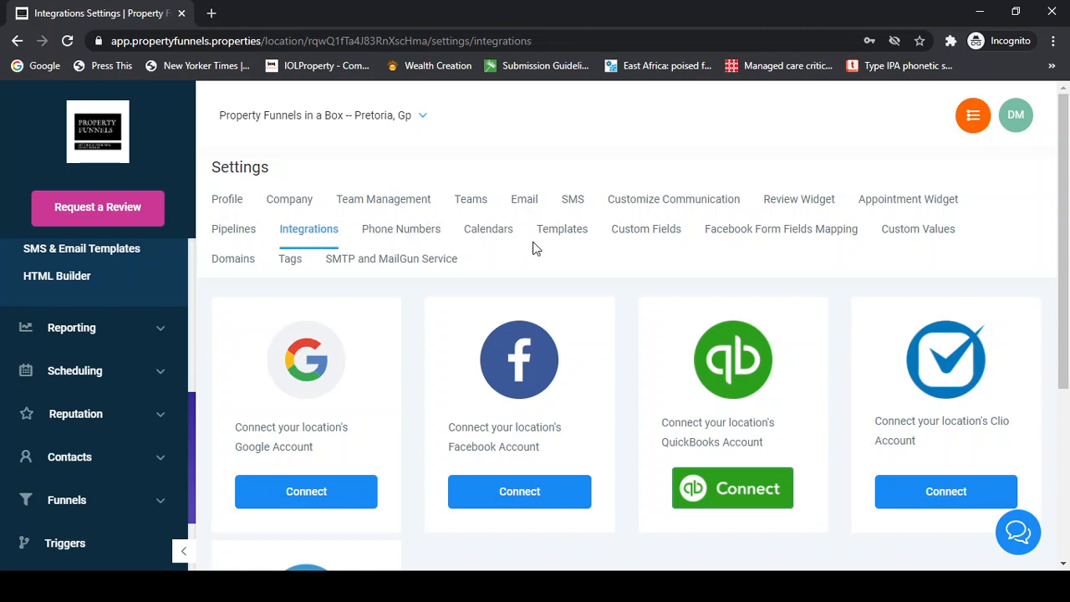
# Open the Calendars settings and examine the unassigned calendars, including the available actions for the Valuation Appointment Calendar.
pyautogui.click(494, 234)
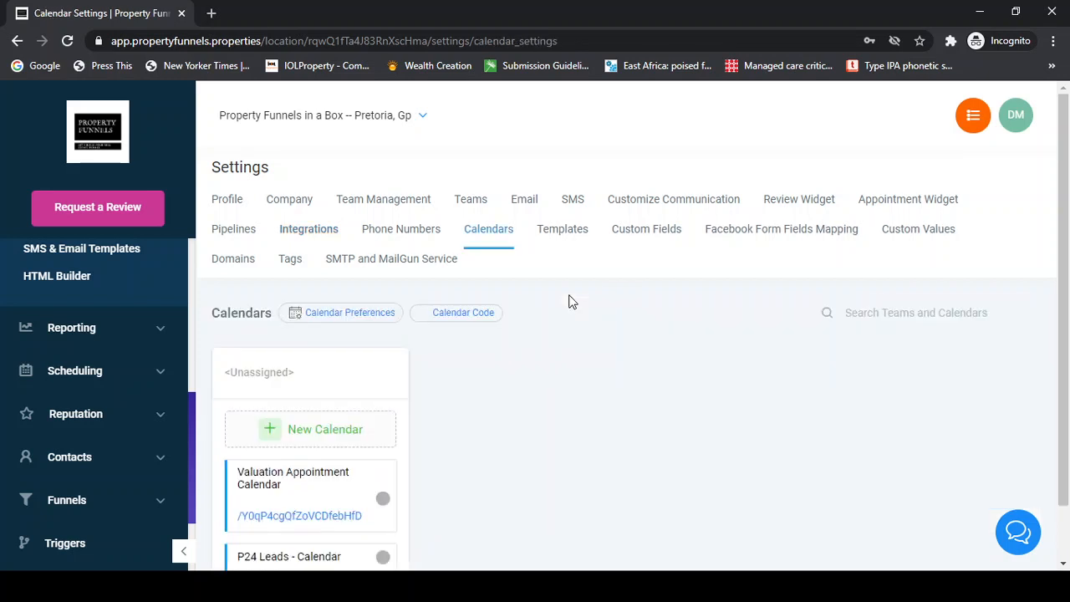
pyautogui.scroll(-2, 562, 296)
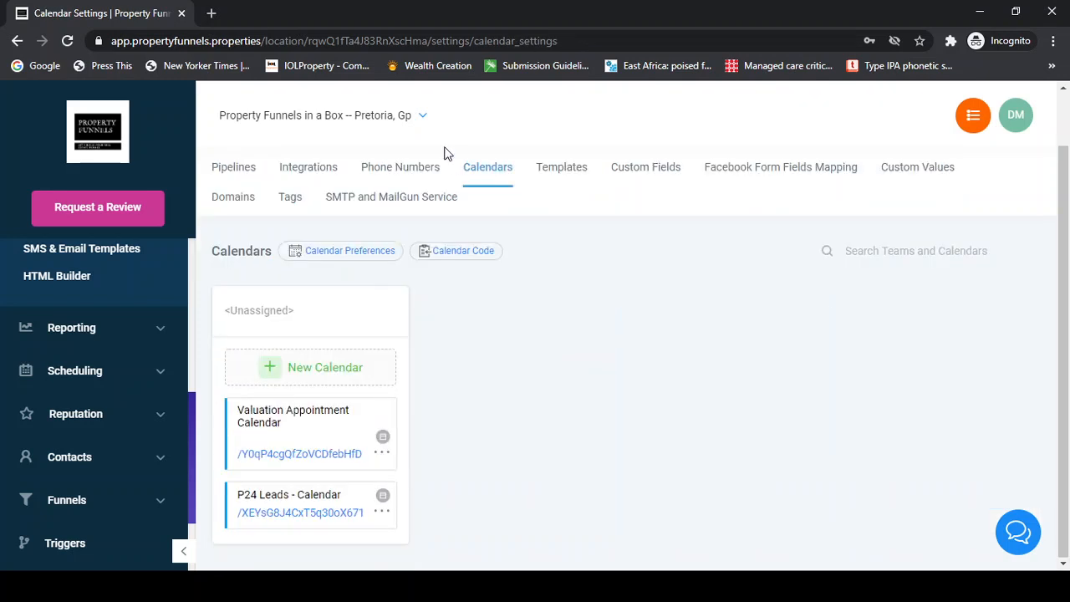
pyautogui.scroll(2, 562, 296)
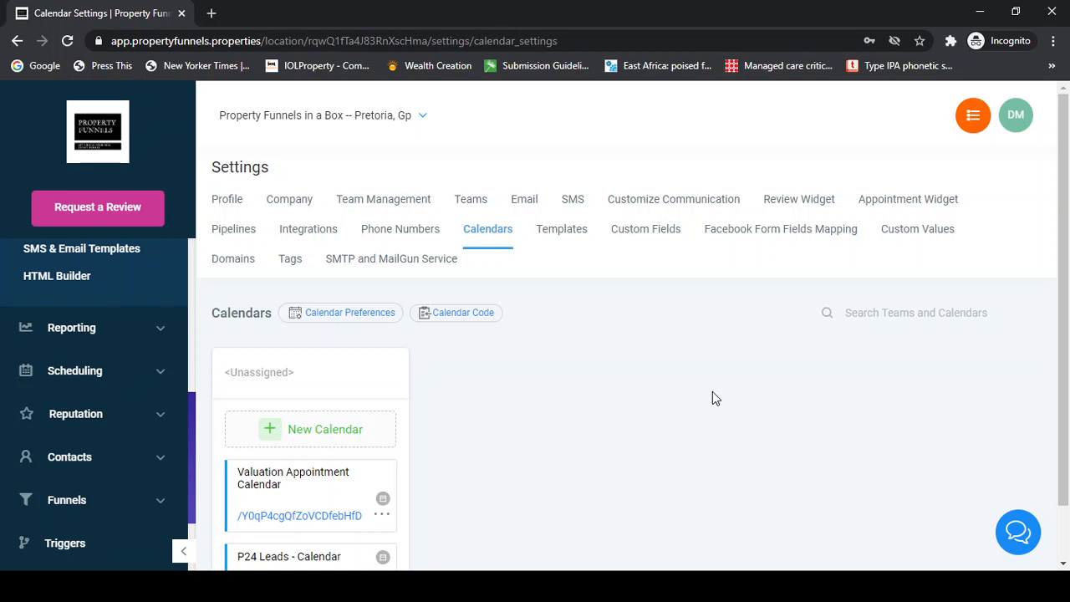
pyautogui.scroll(-1, 572, 366)
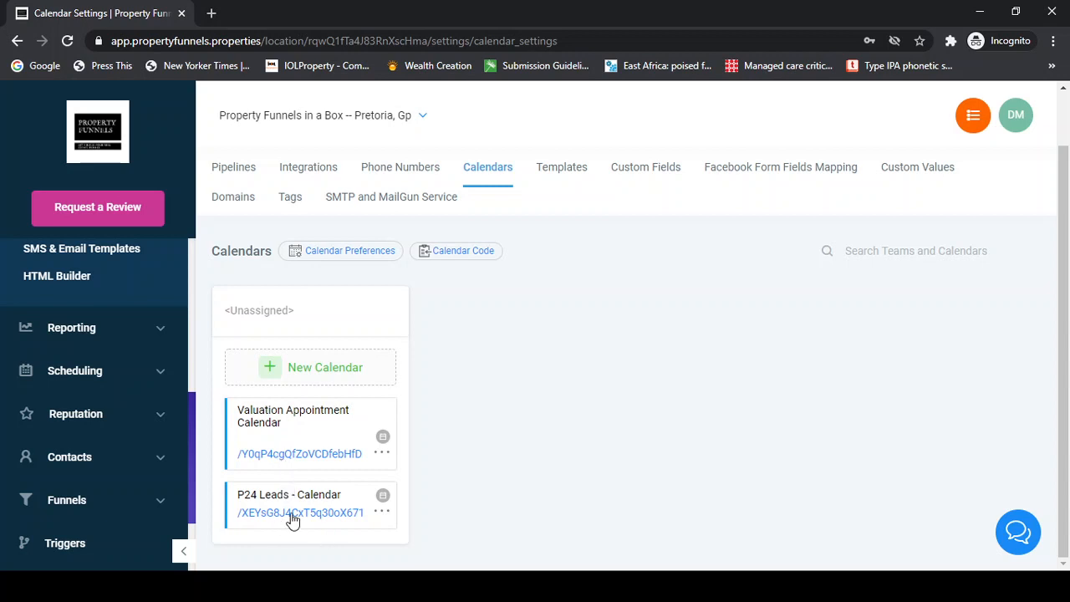
pyautogui.click(381, 454)
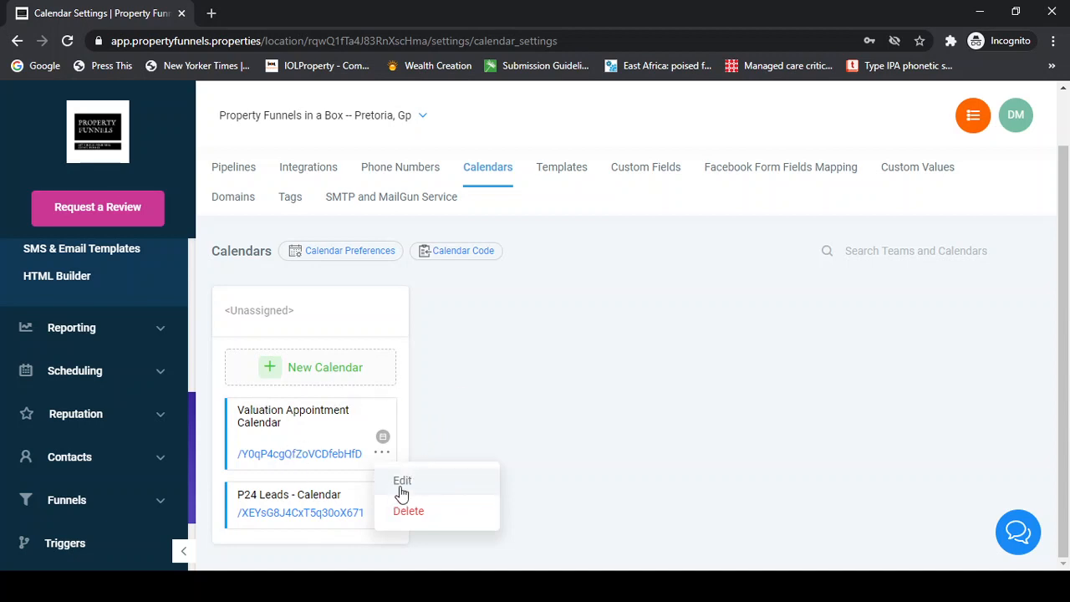
pyautogui.click(465, 412)
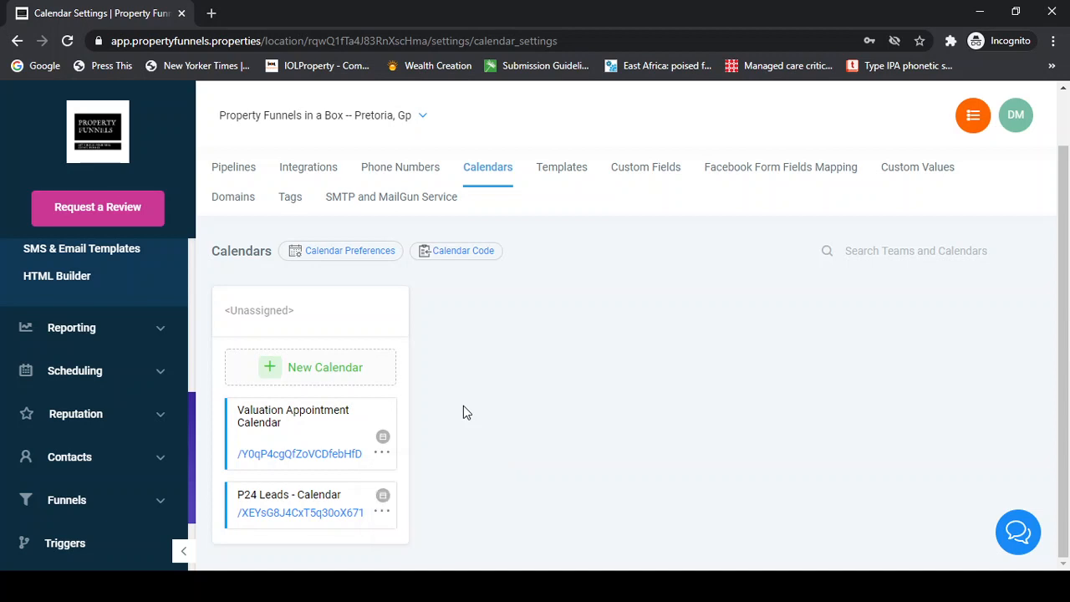
pyautogui.scroll(1, 465, 412)
pyautogui.scroll(-1, 465, 410)
pyautogui.scroll(1, 501, 242)
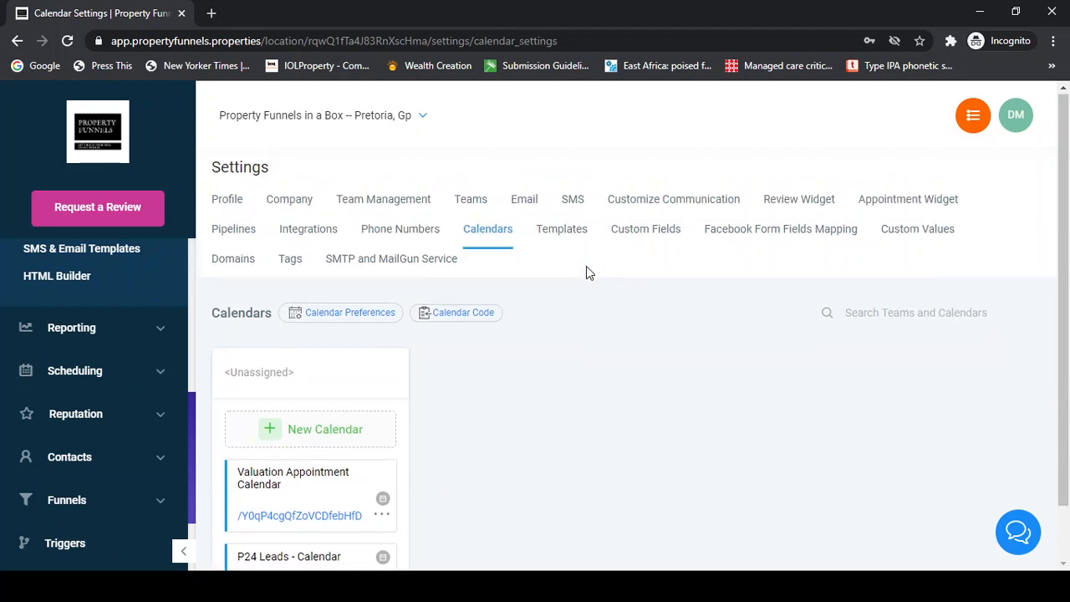
# Open the Custom Fields settings and examine the existing fields' names, types, keys and placeholders.
pyautogui.click(550, 237)
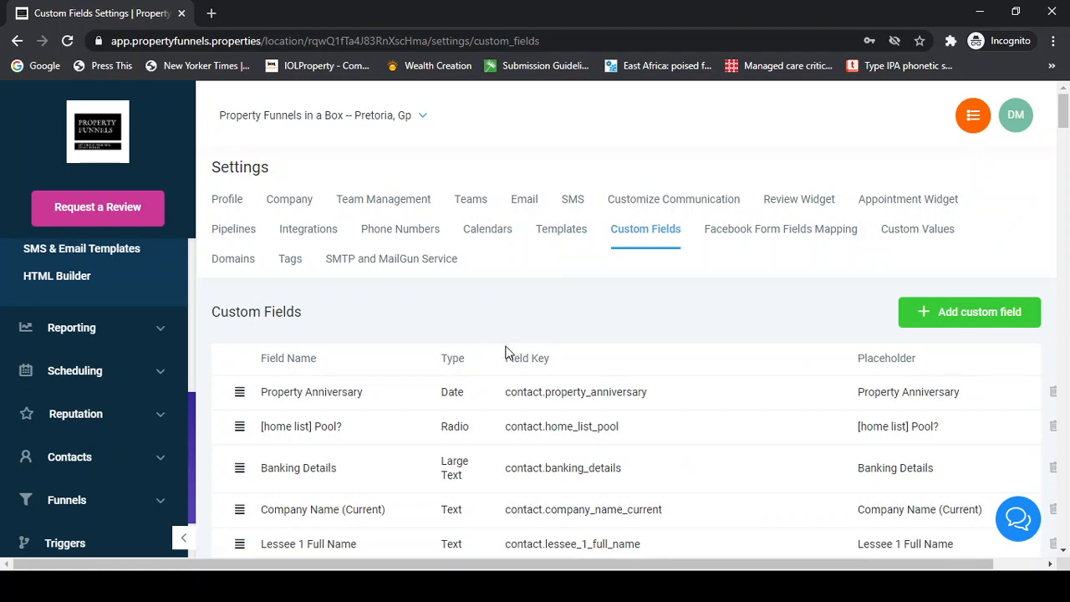
pyautogui.scroll(-3, 507, 351)
pyautogui.scroll(-2, 504, 355)
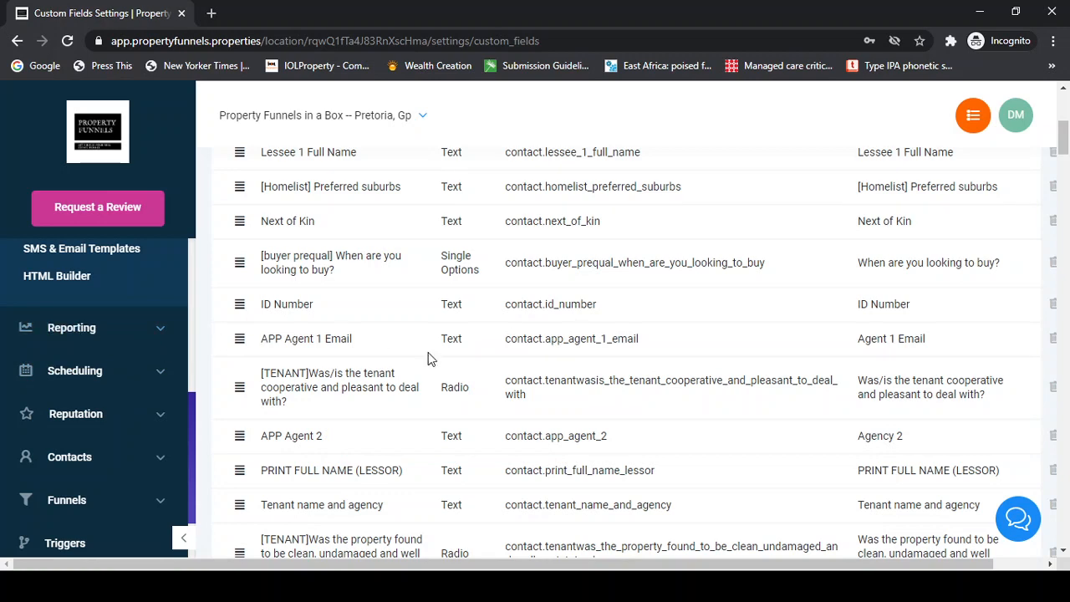
pyautogui.scroll(2, 447, 358)
pyautogui.scroll(3, 447, 358)
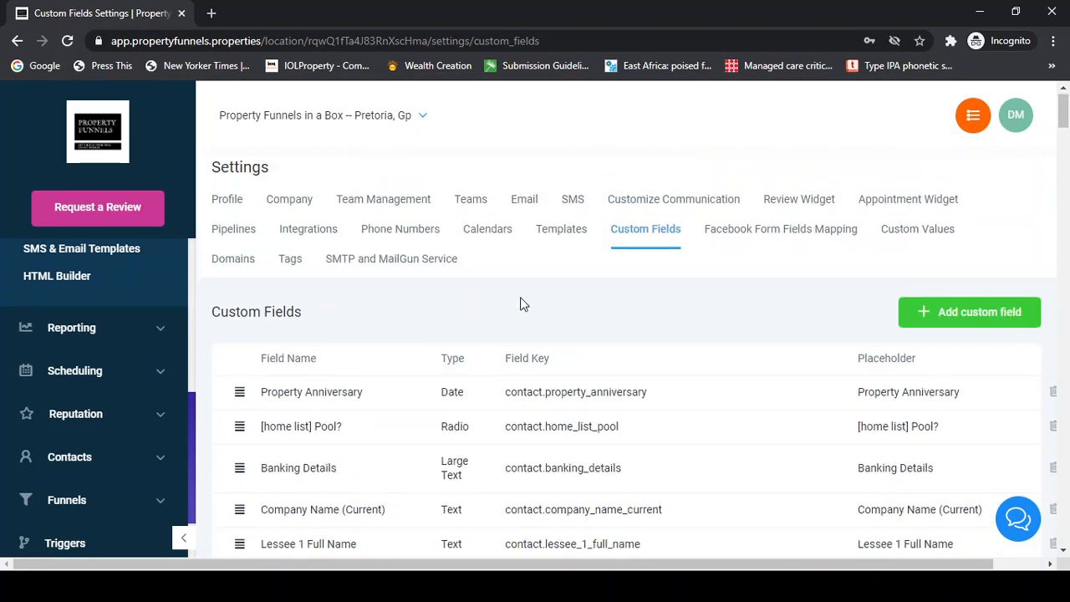
pyautogui.scroll(-2, 606, 298)
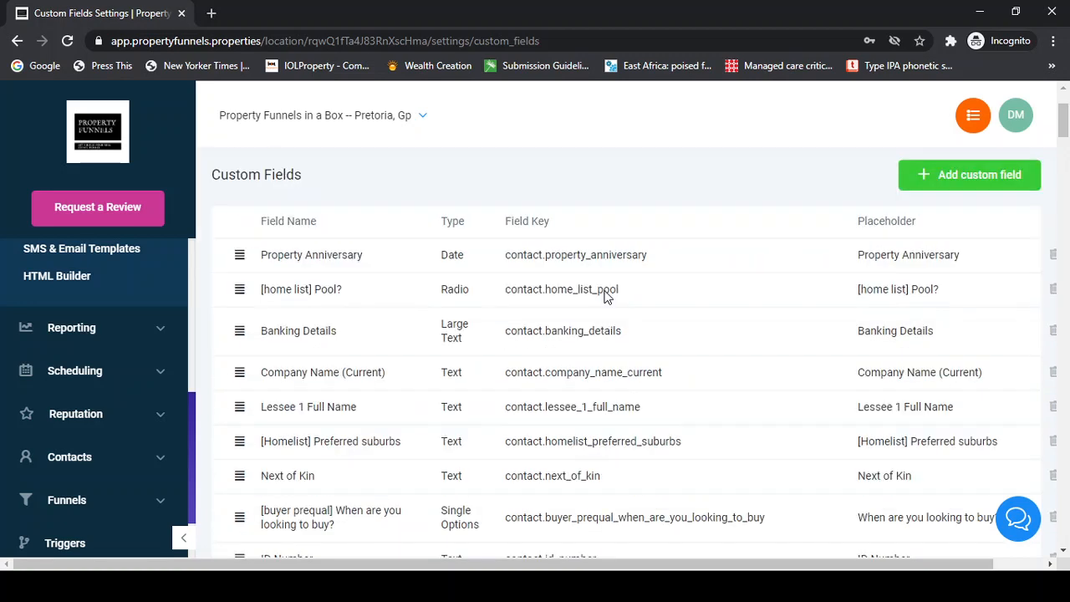
pyautogui.scroll(2, 764, 322)
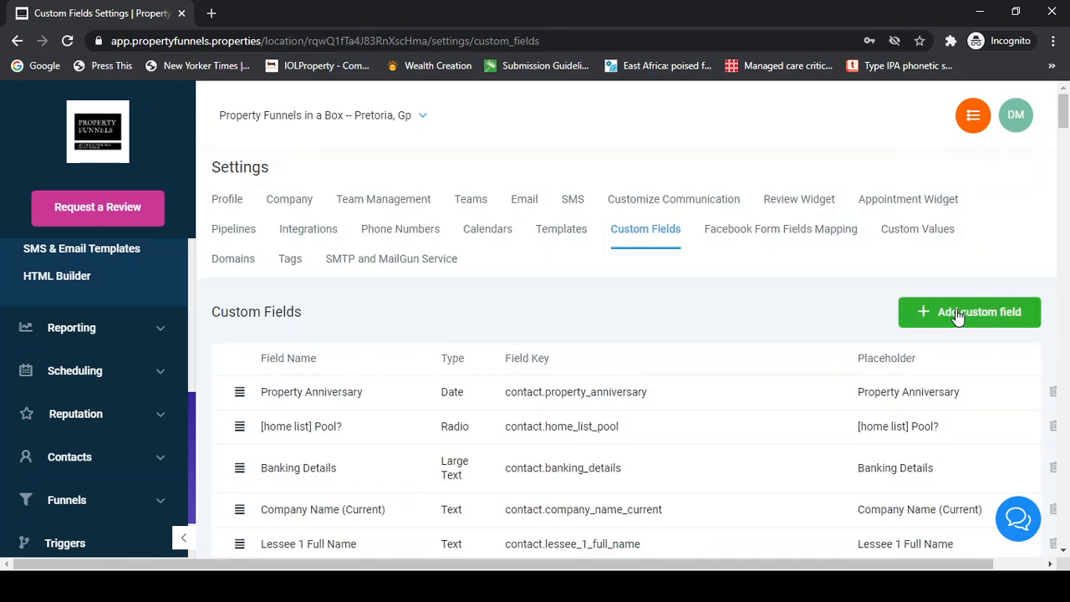
# Draft a File Upload custom field named "upload your ID" that accepts PDF and allows multiple files.
pyautogui.click(959, 314)
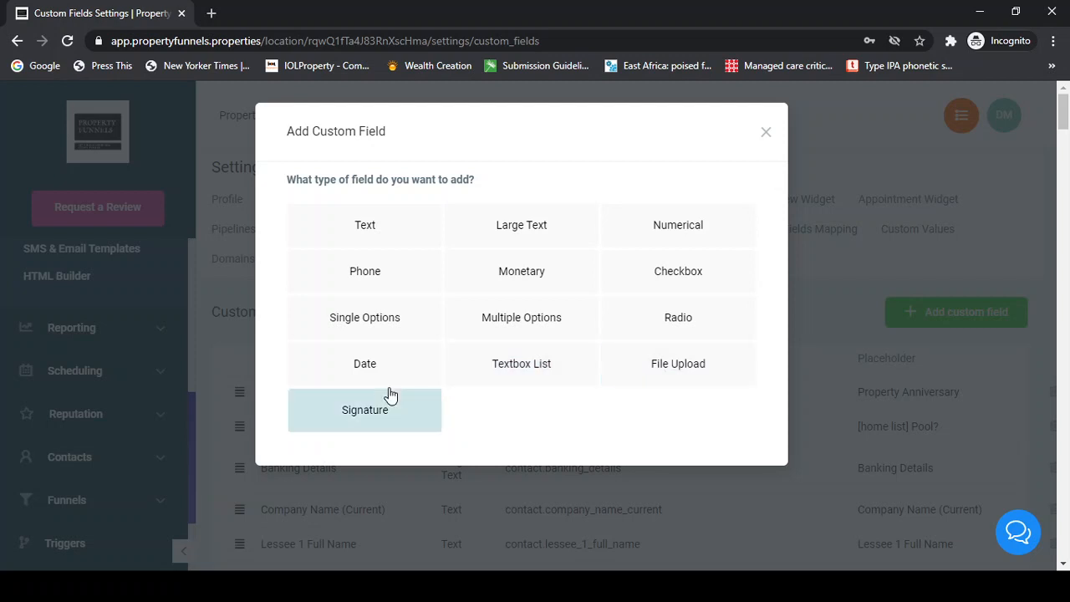
pyautogui.click(657, 367)
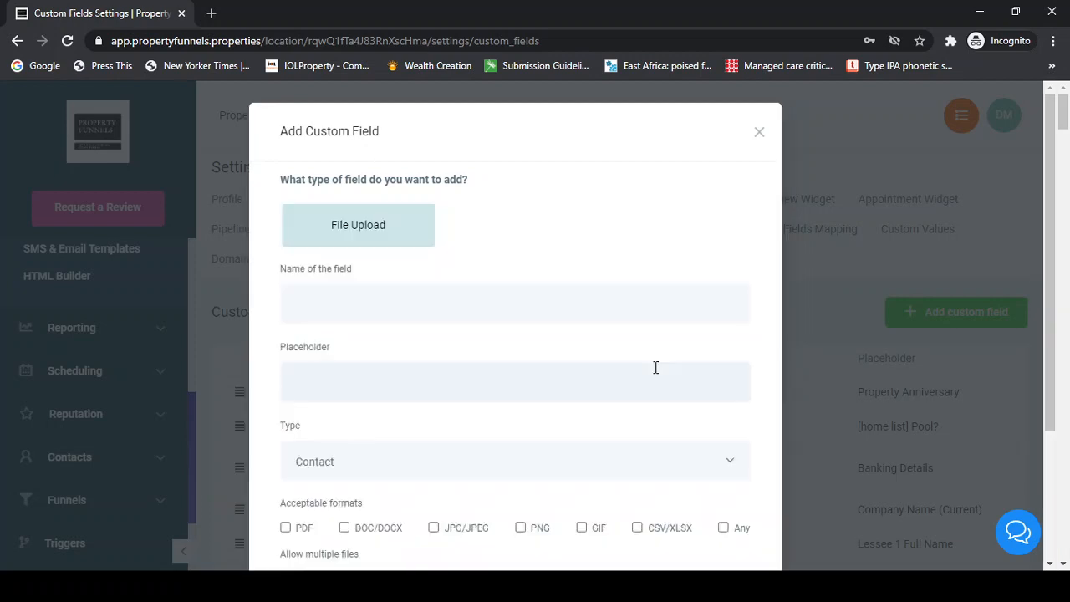
pyautogui.click(604, 149)
pyautogui.scroll(-2, 271, 334)
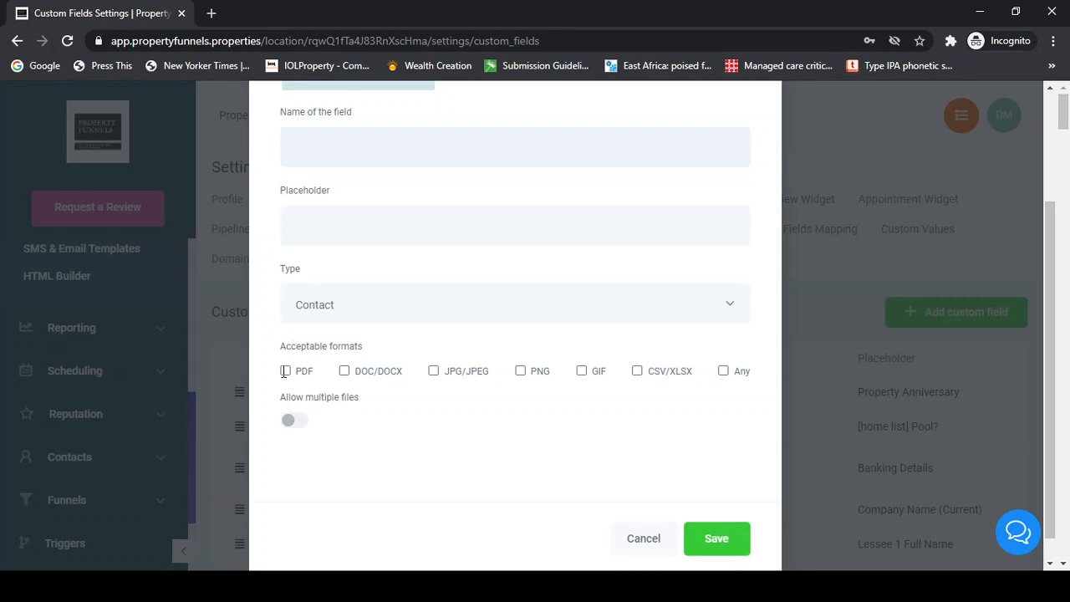
pyautogui.write('upload your ID')
pyautogui.click(285, 371)
pyautogui.click(331, 422)
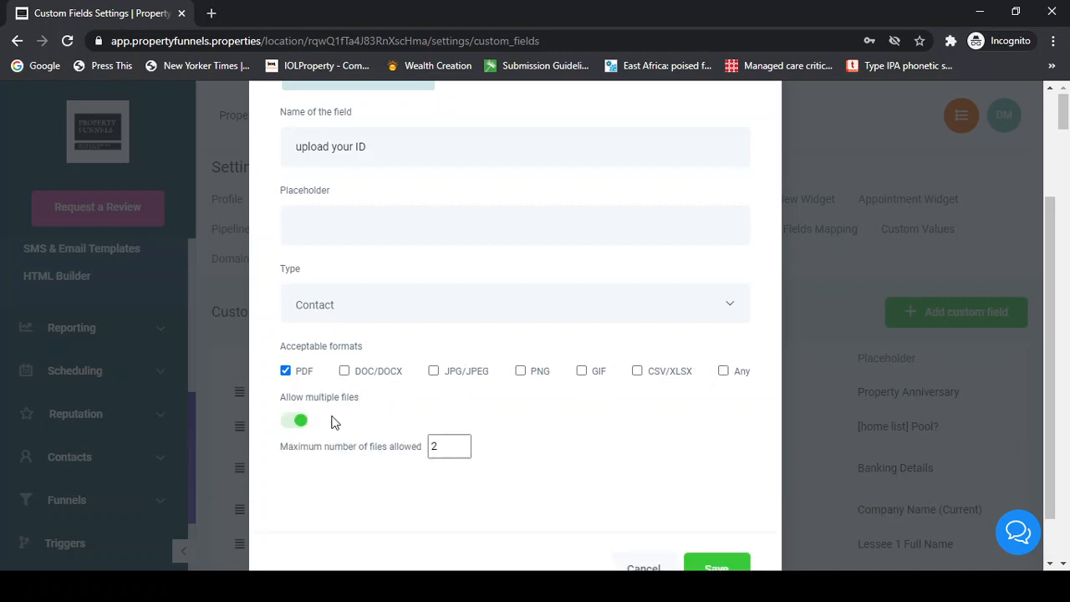
# Edit the maximum number of files allowed for the upload field and discard the unsaved custom field.
pyautogui.click(433, 444)
pyautogui.write('1')
pyautogui.moveTo(437, 445); pyautogui.dragTo(430, 445)
pyautogui.press('BackSpace')
pyautogui.scroll(-1, 540, 450)
pyautogui.click(642, 512)
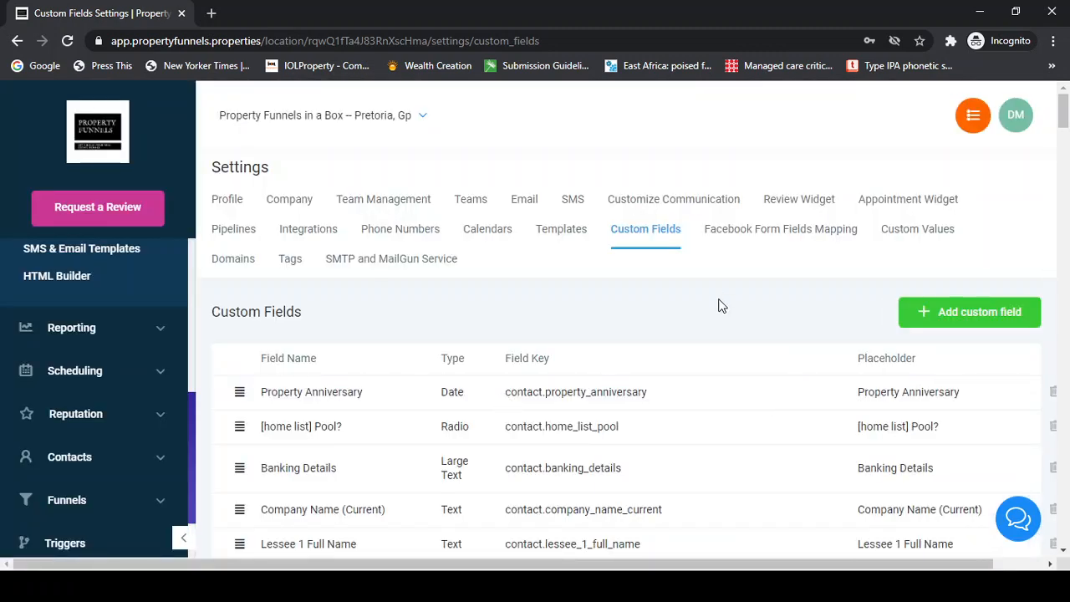
# Open the Facebook Form Fields Mapping settings and acknowledge the page connection alert.
pyautogui.click(746, 236)
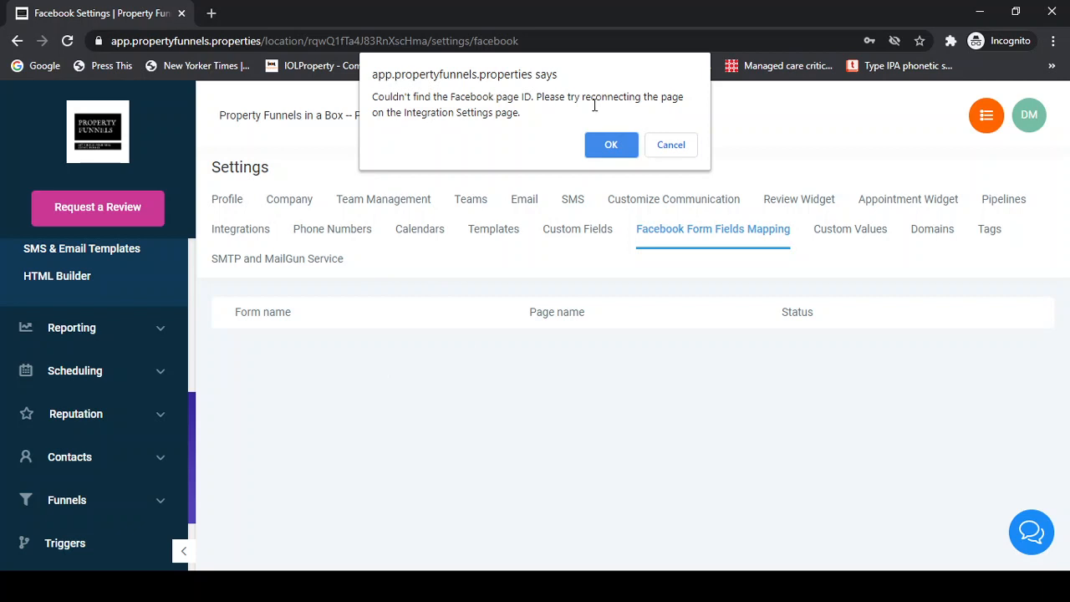
pyautogui.click(610, 146)
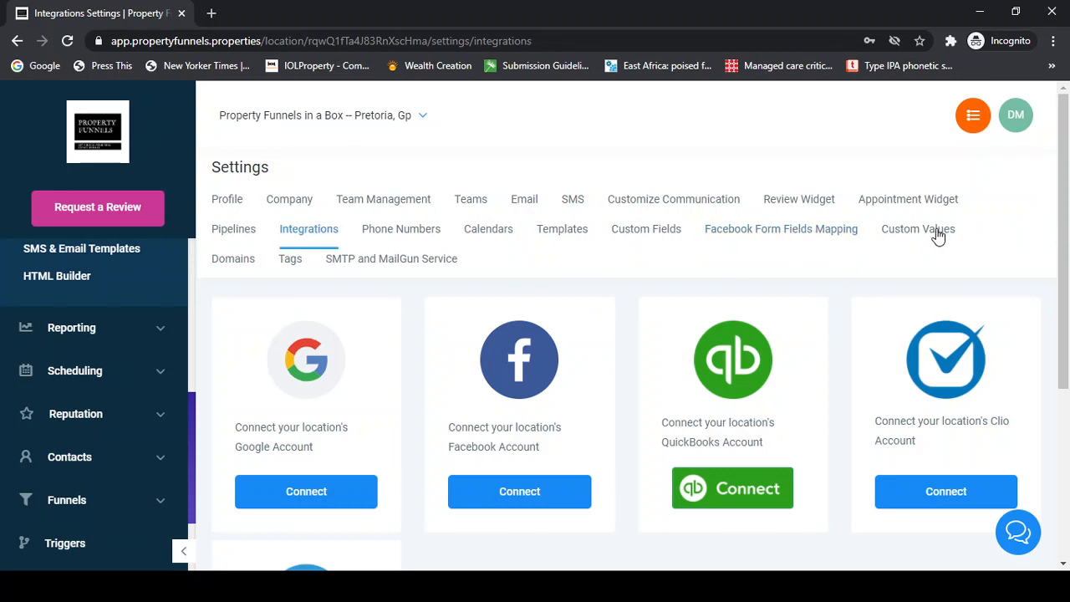
# Open the Custom Values settings and examine the names, keys and values, including the Valuation Appointment Calendar entry.
pyautogui.click(922, 247)
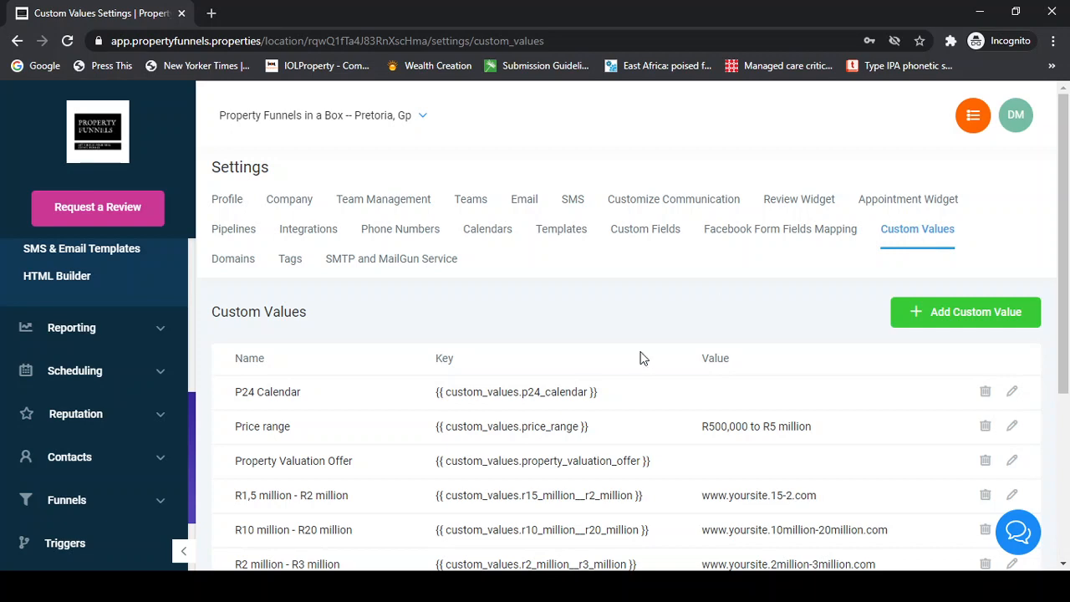
pyautogui.scroll(-2, 587, 387)
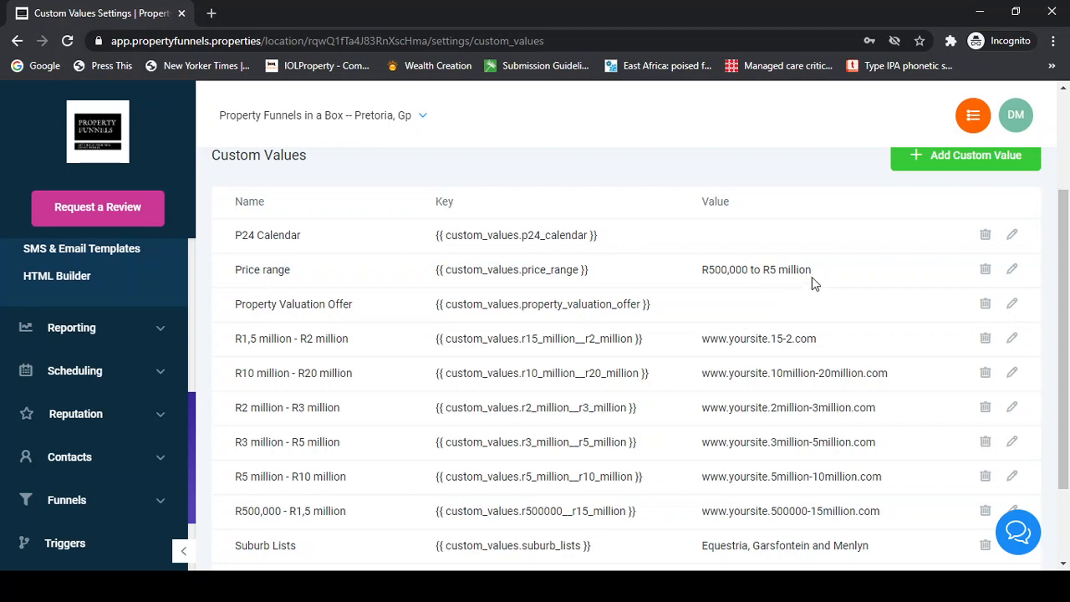
pyautogui.scroll(-3, 370, 310)
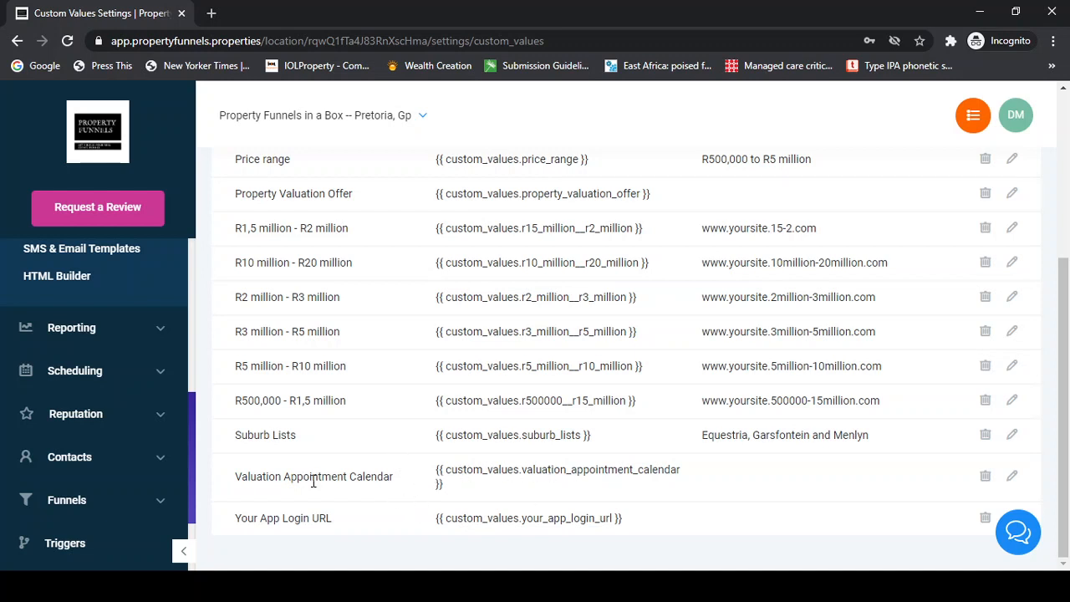
pyautogui.moveTo(235, 476); pyautogui.dragTo(402, 483)
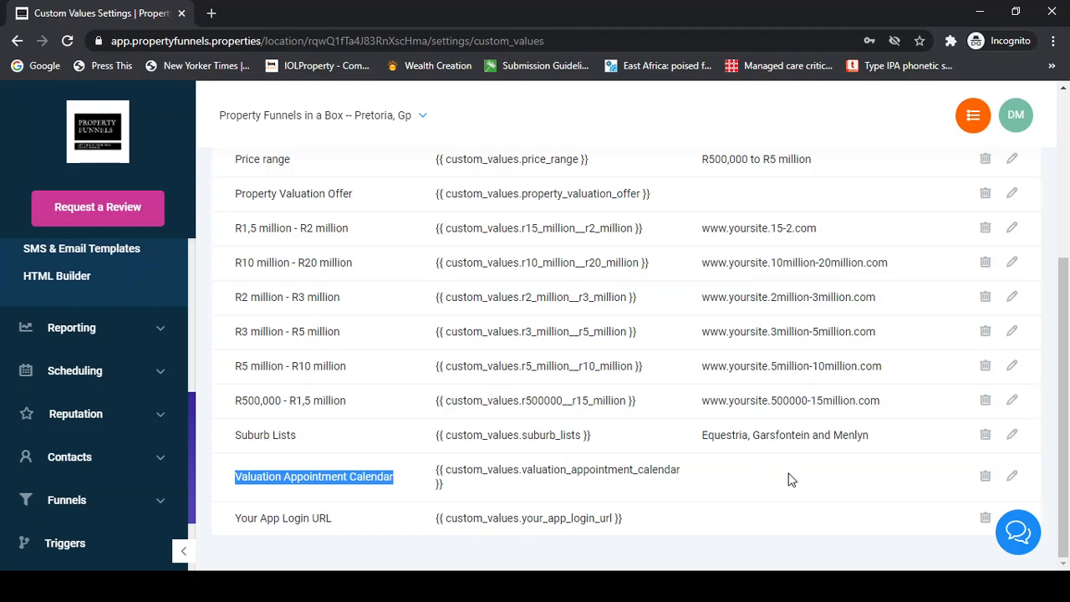
pyautogui.scroll(4, 755, 473)
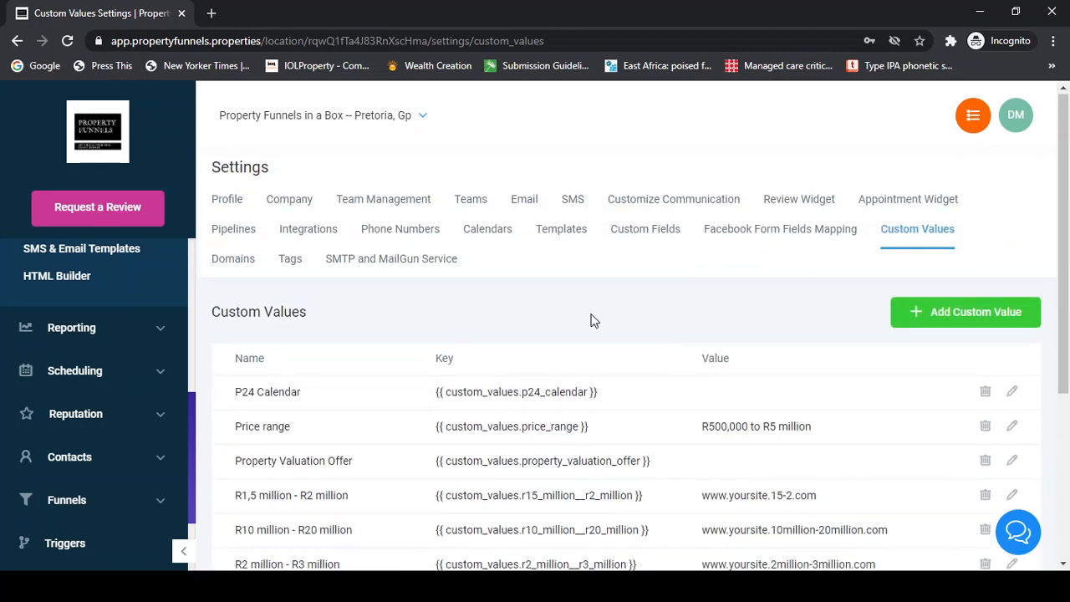
# Open the Domains settings, inspect the form for adding a new domain, and close it without adding one.
pyautogui.click(224, 267)
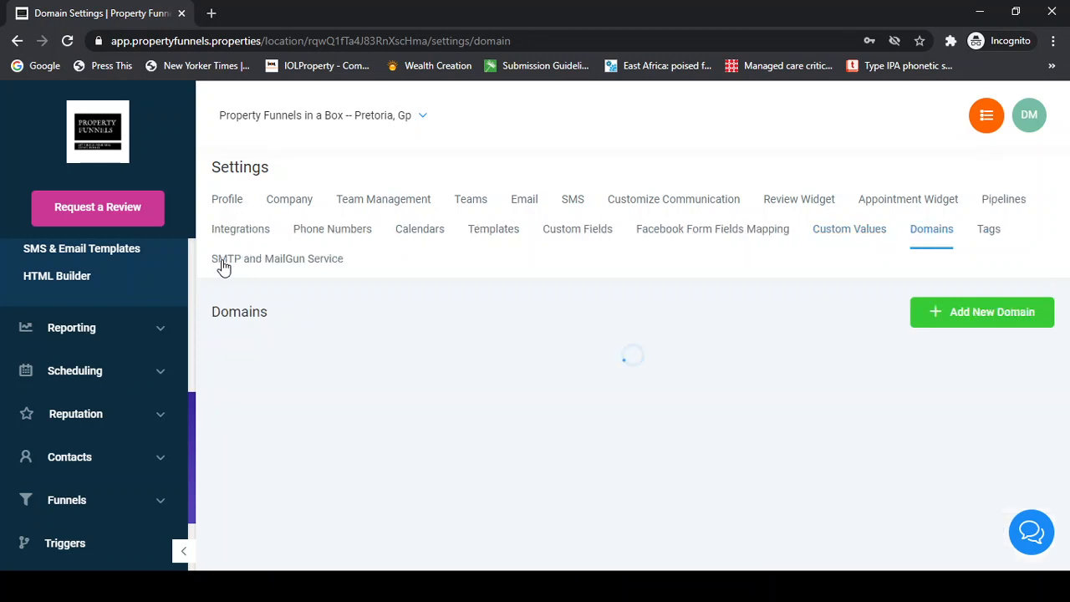
pyautogui.click(970, 314)
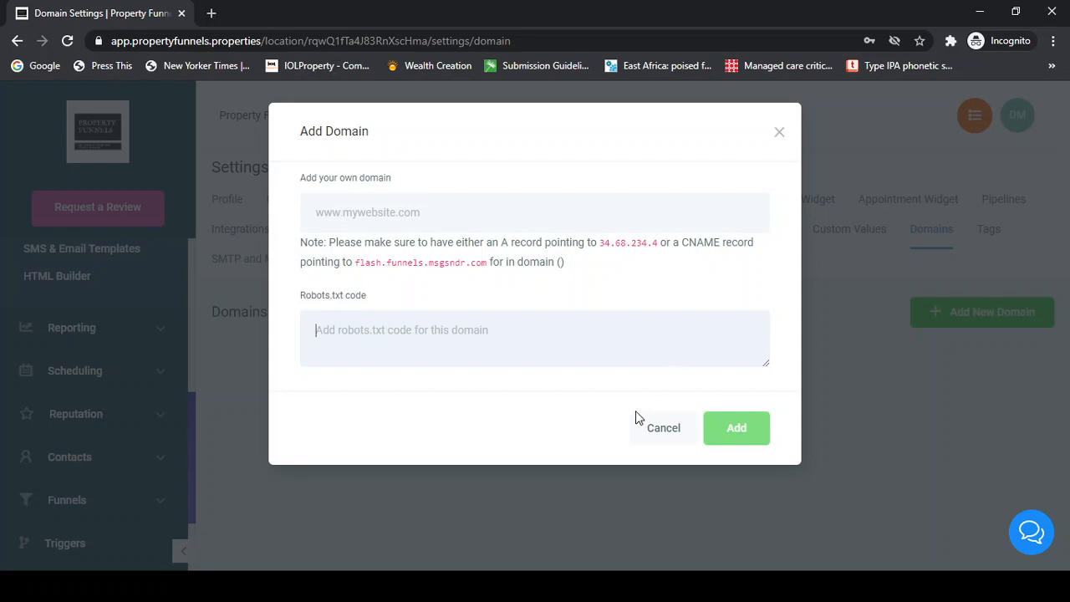
pyautogui.click(663, 427)
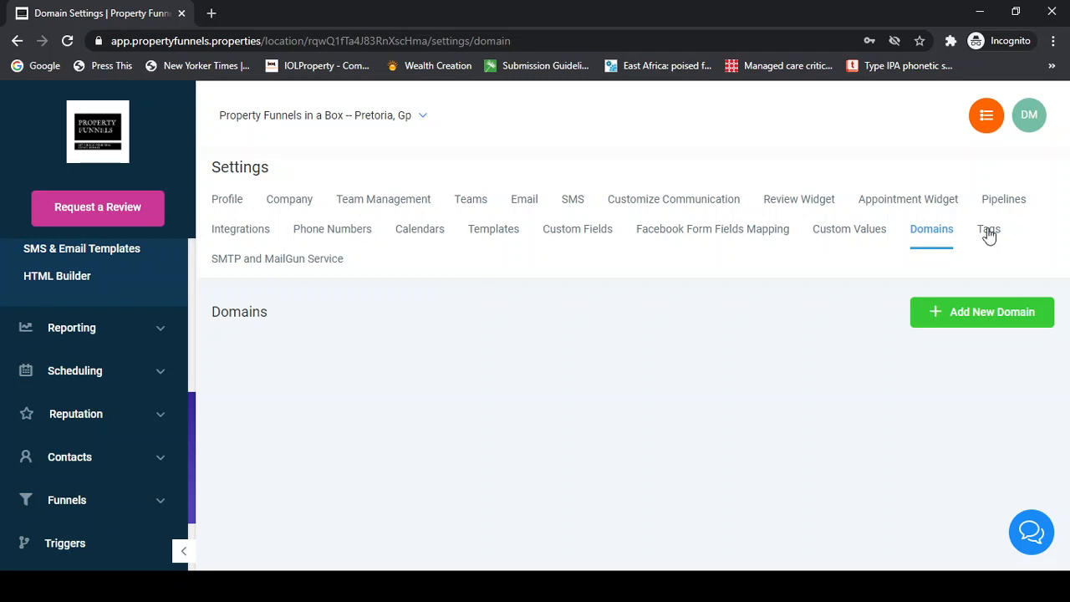
# Open the SMTP and MailGun Service settings and examine the forwarding, BCC, assigned-user and default provider options.
pyautogui.click(260, 265)
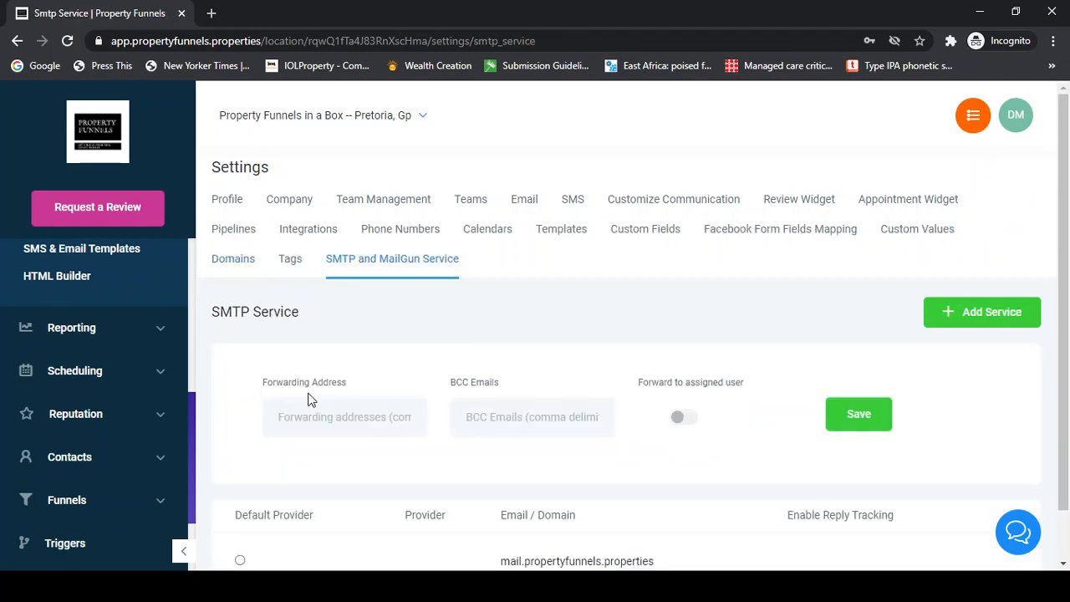
pyautogui.scroll(-1, 303, 406)
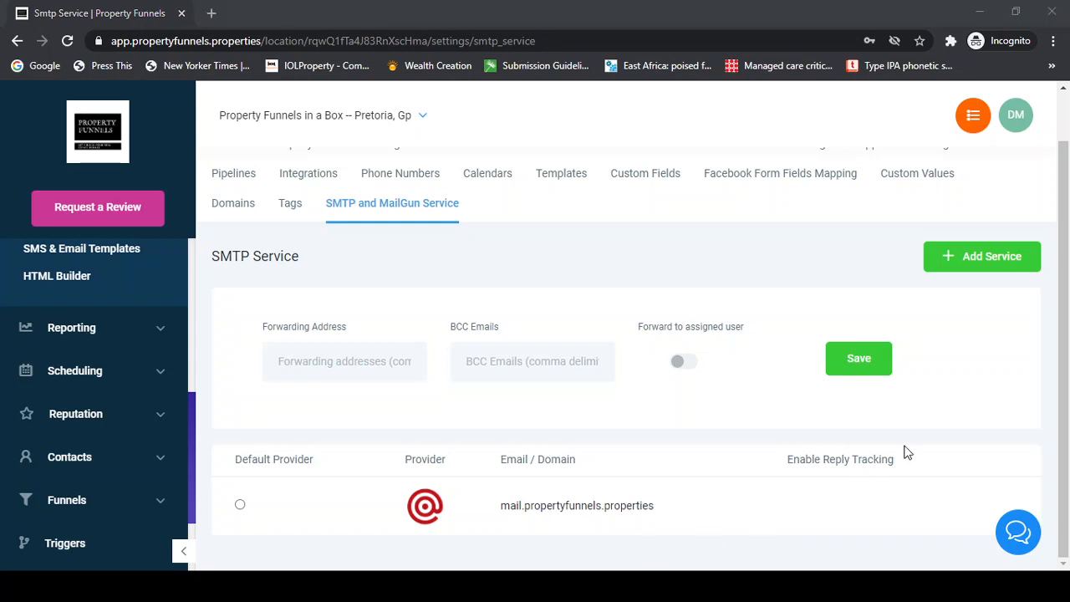
pyautogui.click(821, 239)
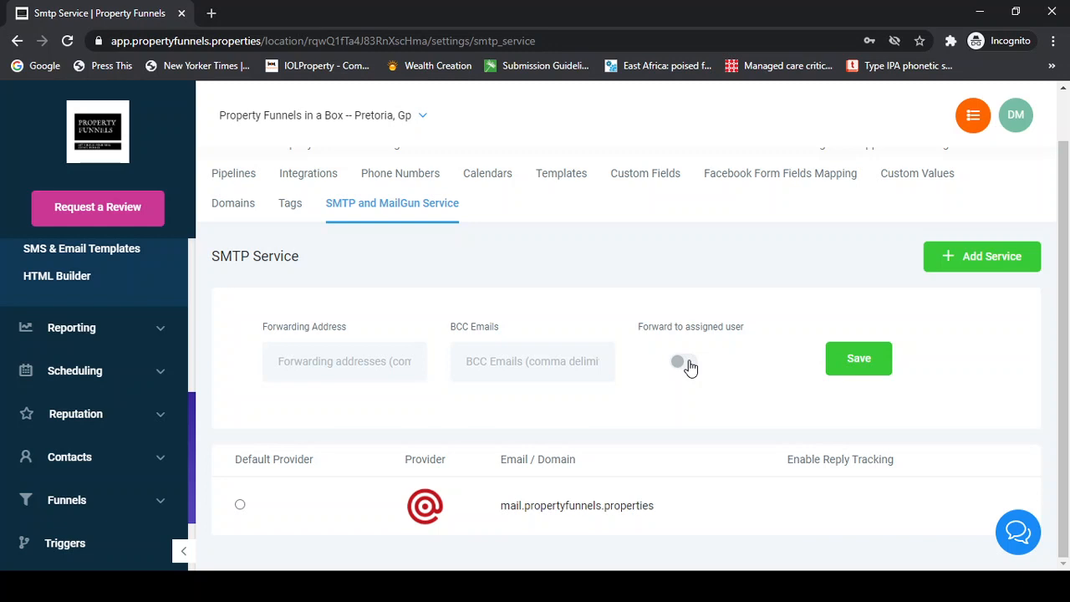
pyautogui.scroll(1, 441, 342)
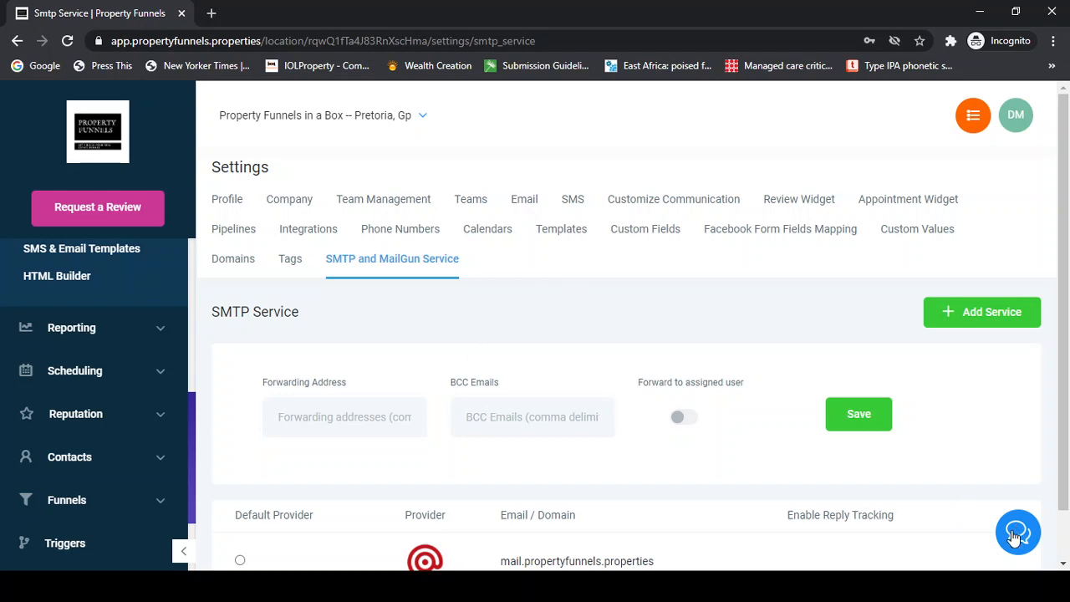
pyautogui.scroll(-3, 25, 485)
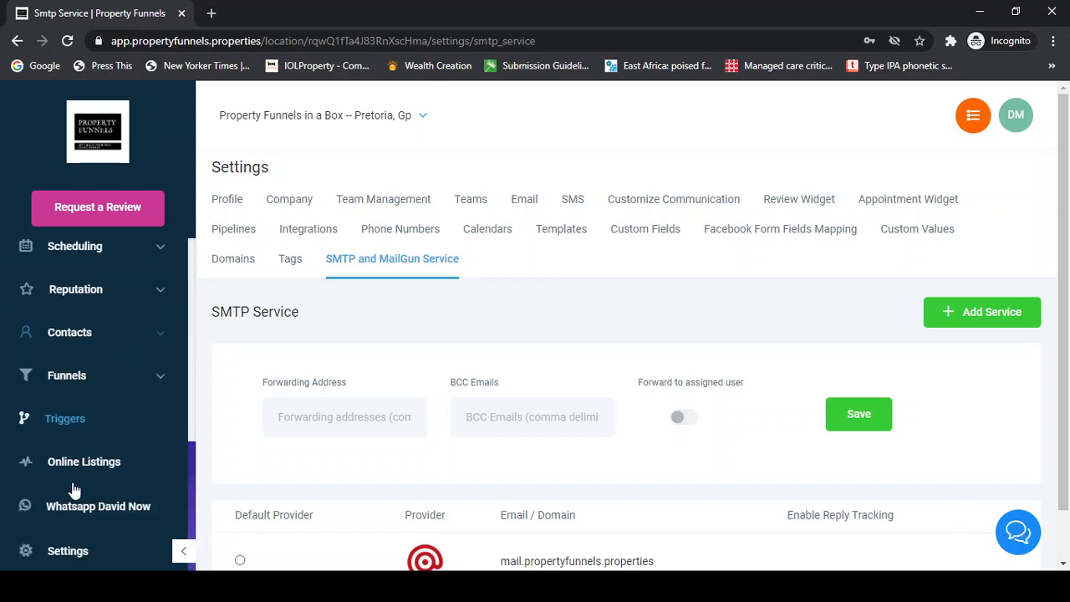